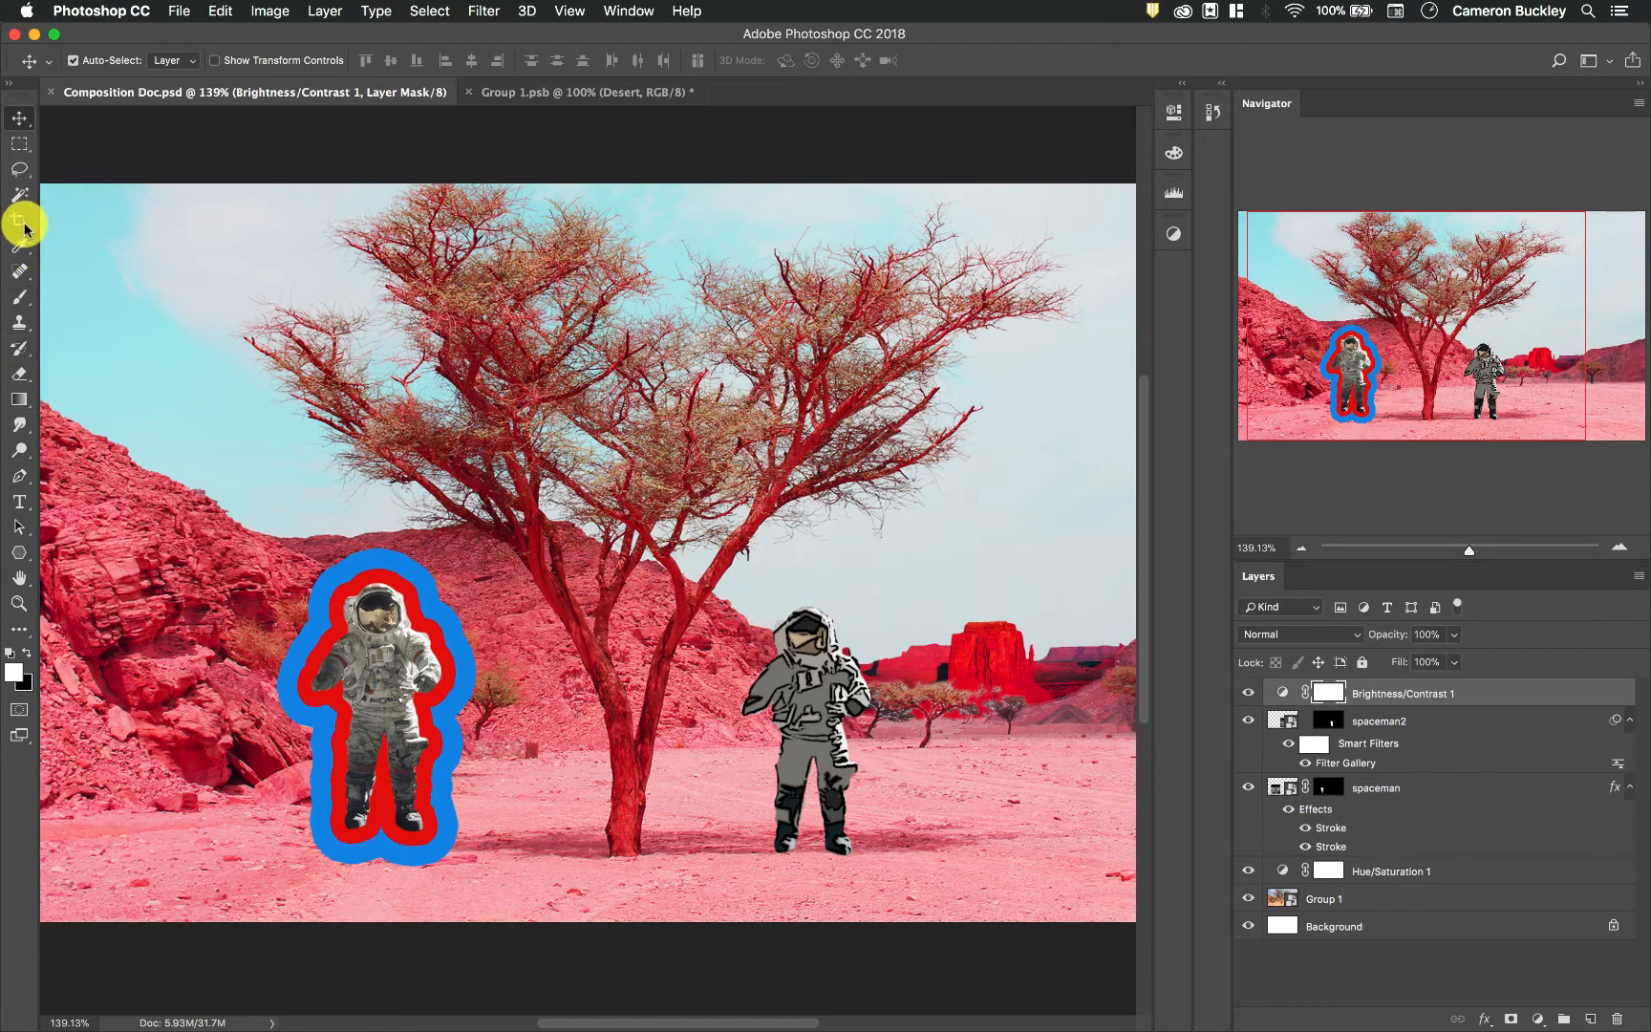
# - Activate the Gradient tool and add a new layer named "gradient layer" above Brightness/Contrast 1
pyautogui.click(20, 400)
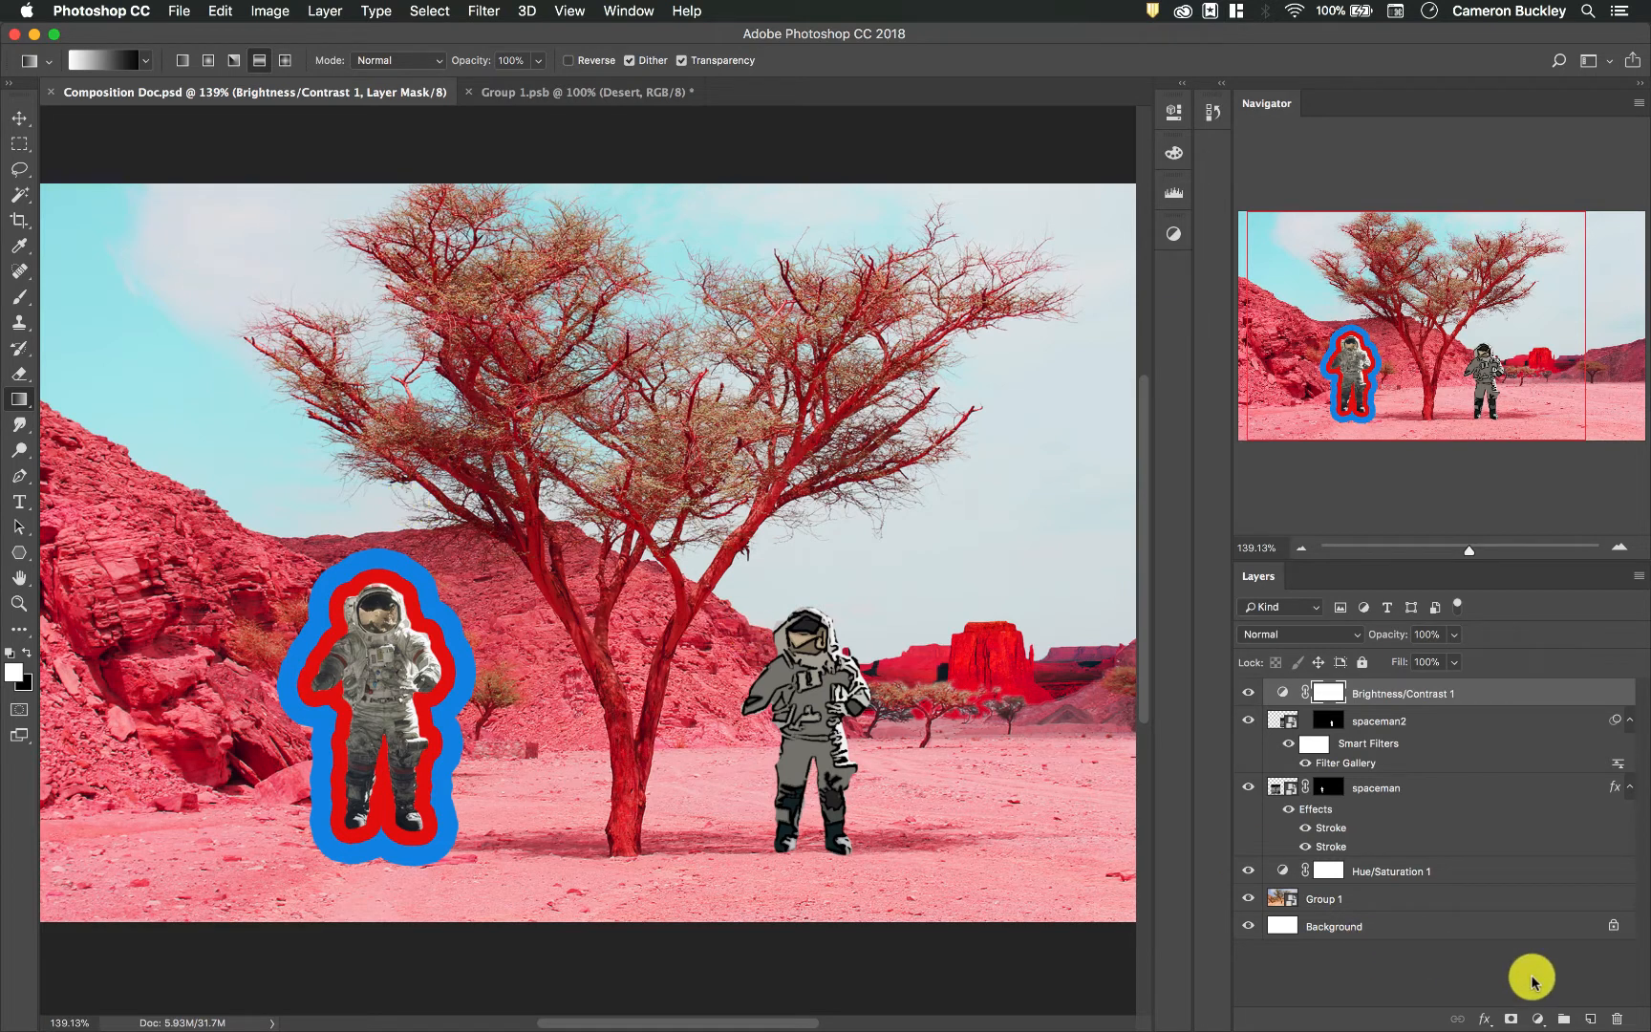
pyautogui.click(319, 11)
pyautogui.moveTo(325, 35)
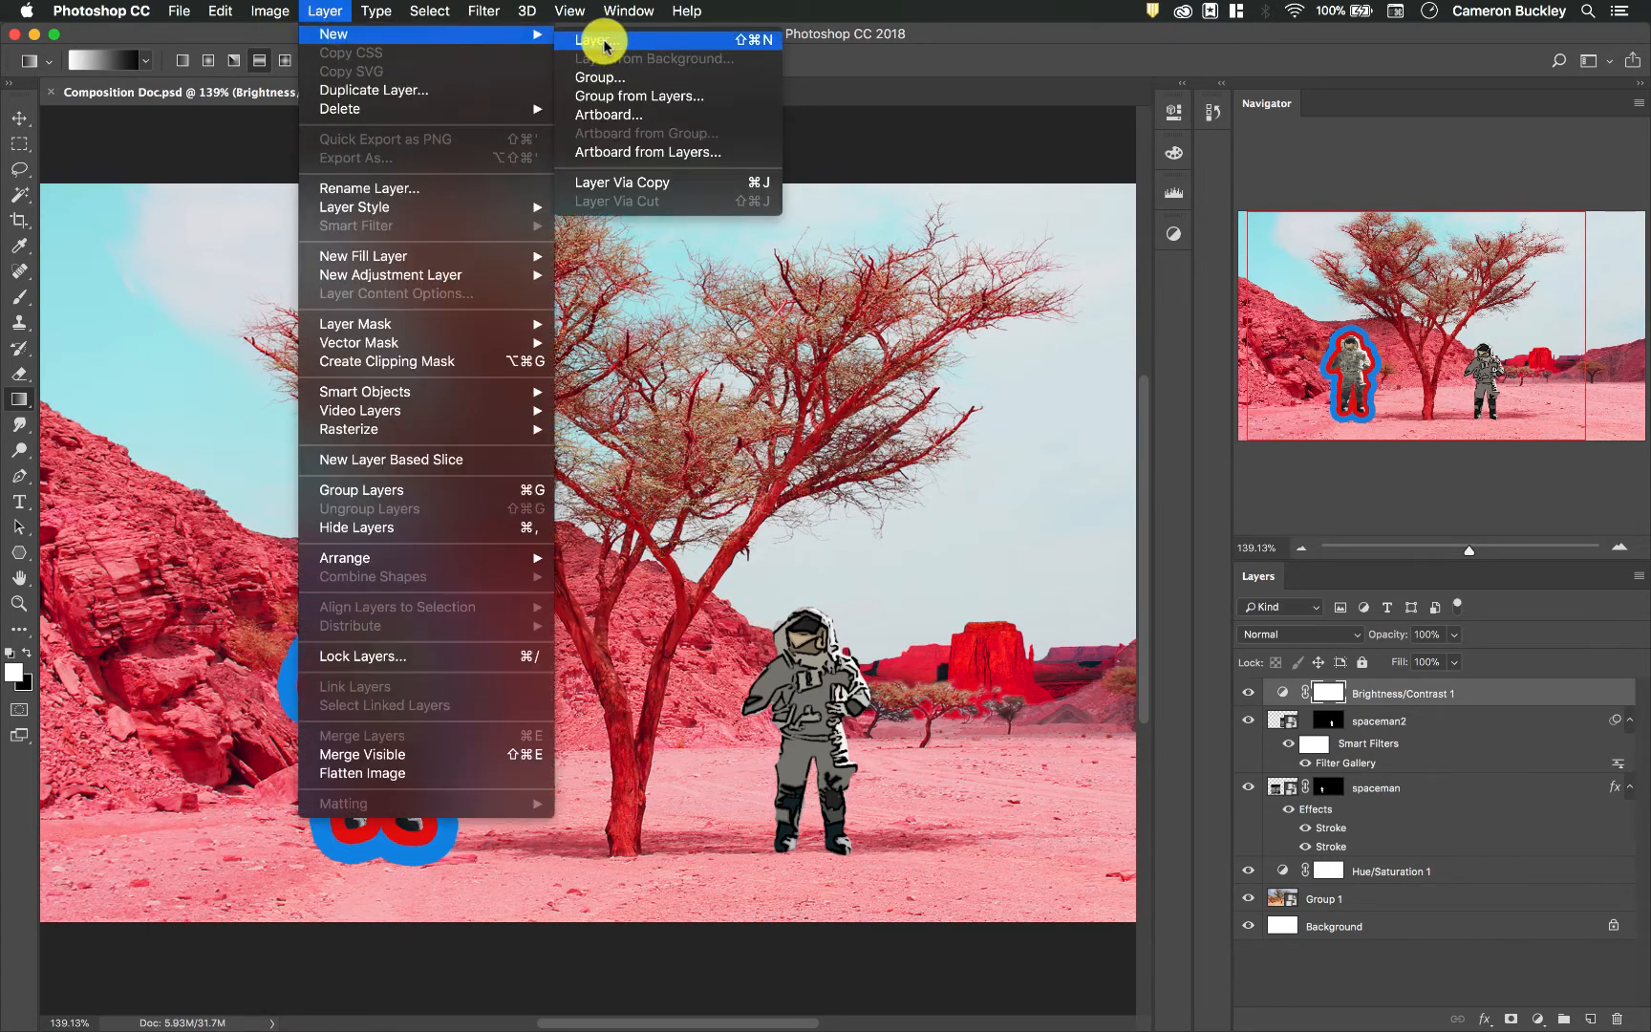
pyautogui.click(1331, 968)
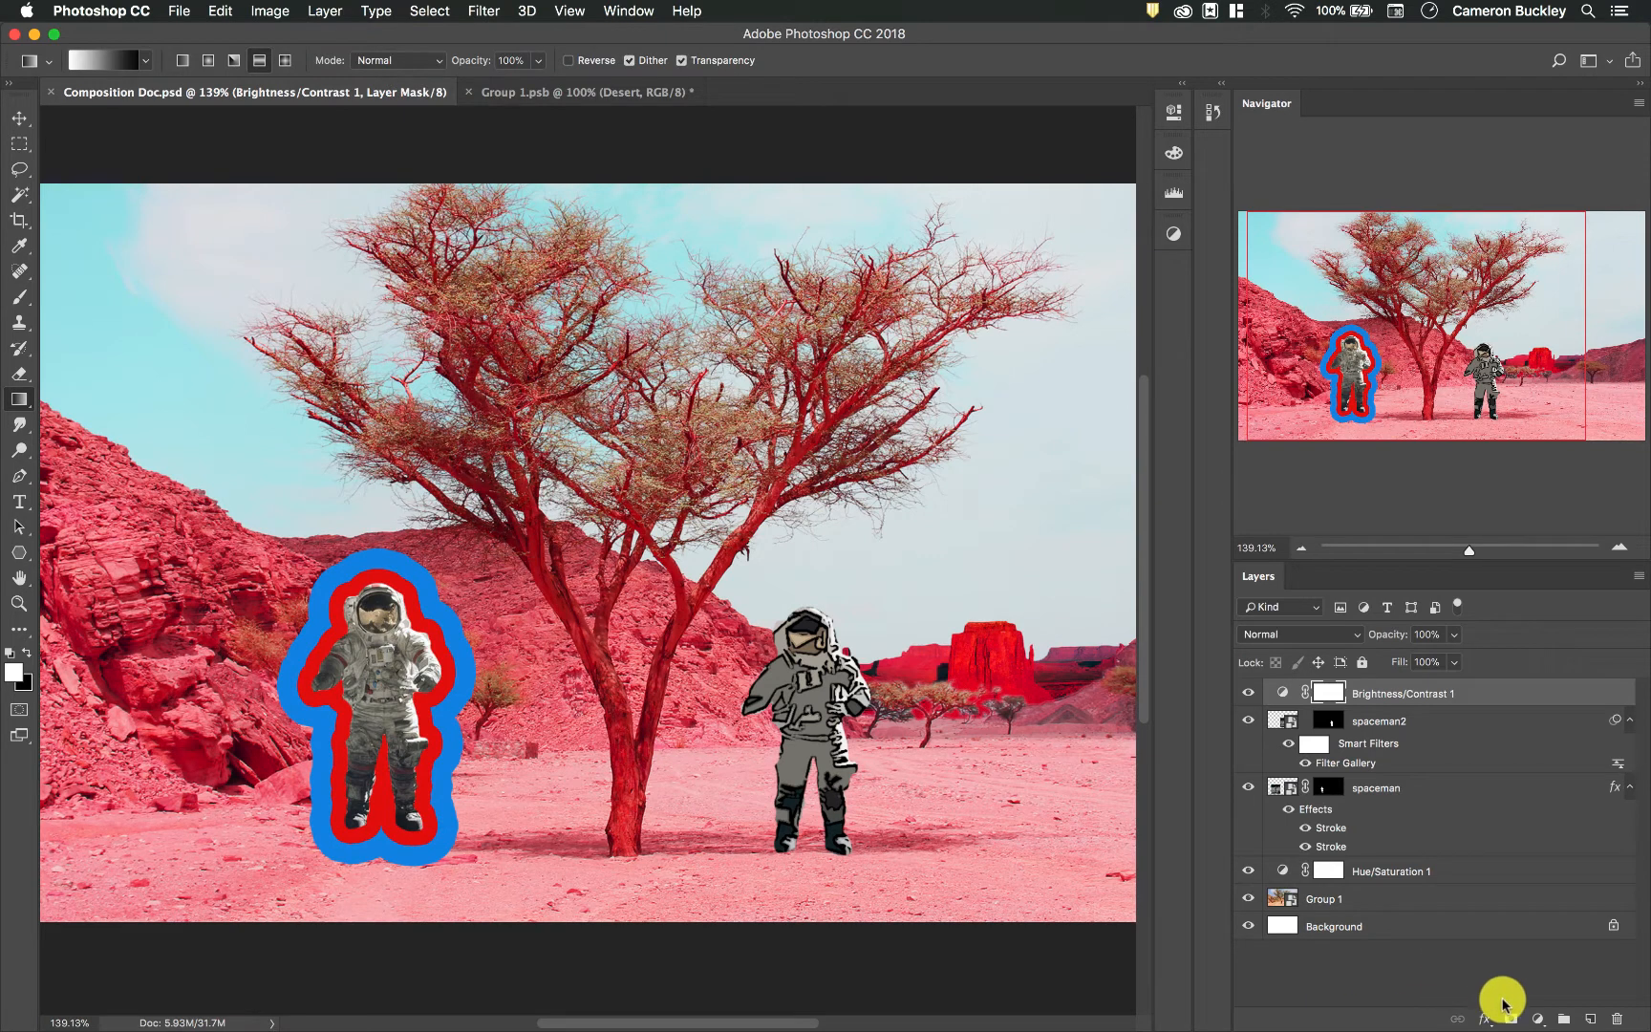
pyautogui.scroll(1, 1537, 1015)
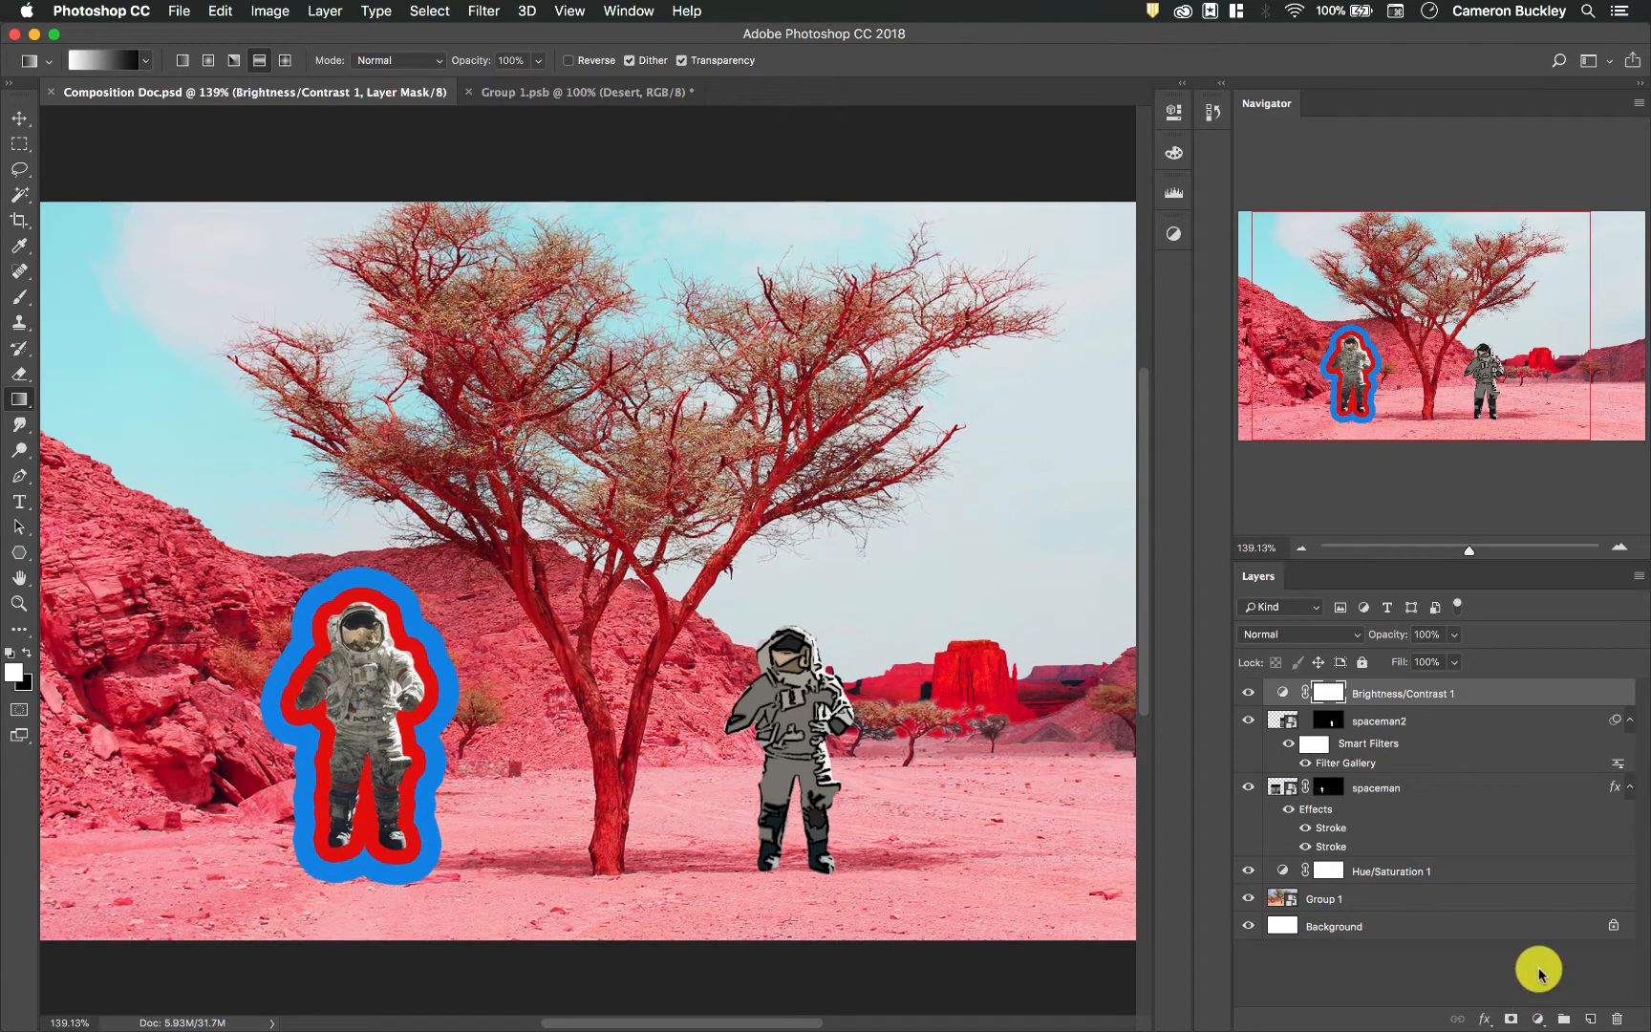
pyautogui.click(1591, 1020)
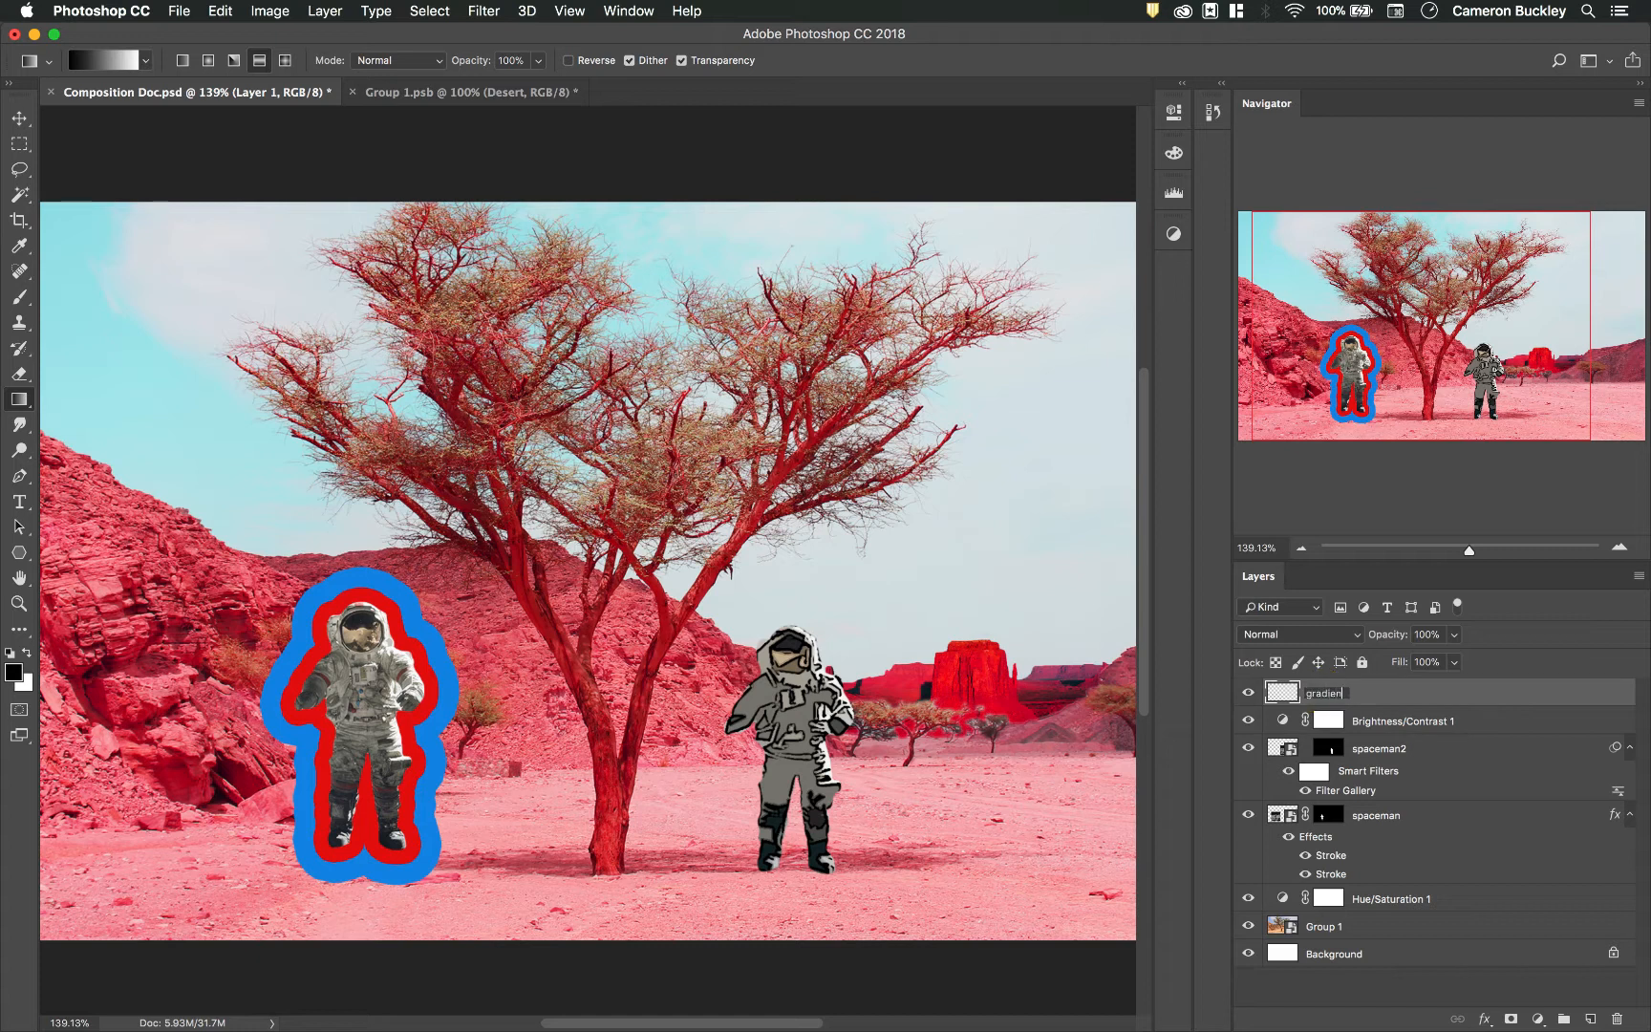
pyautogui.write('nt layer')
pyautogui.press('Return')
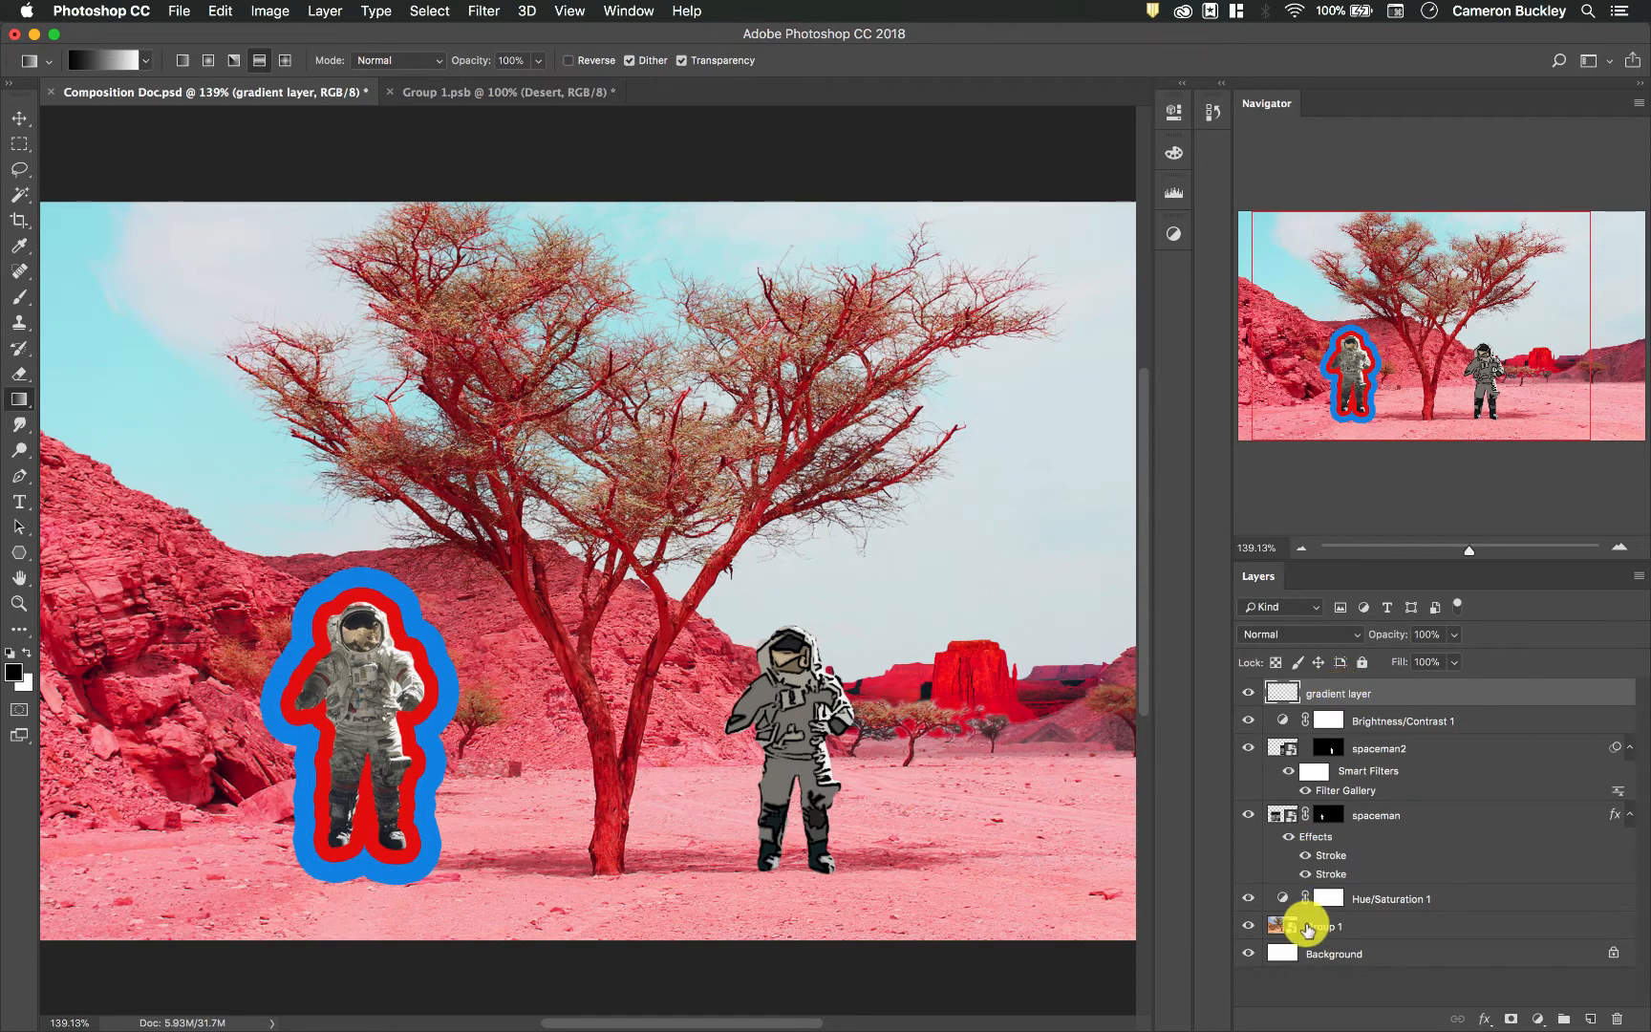
# - Try to apply a gradient to the Group 1 smart object layer
pyautogui.click(1308, 929)
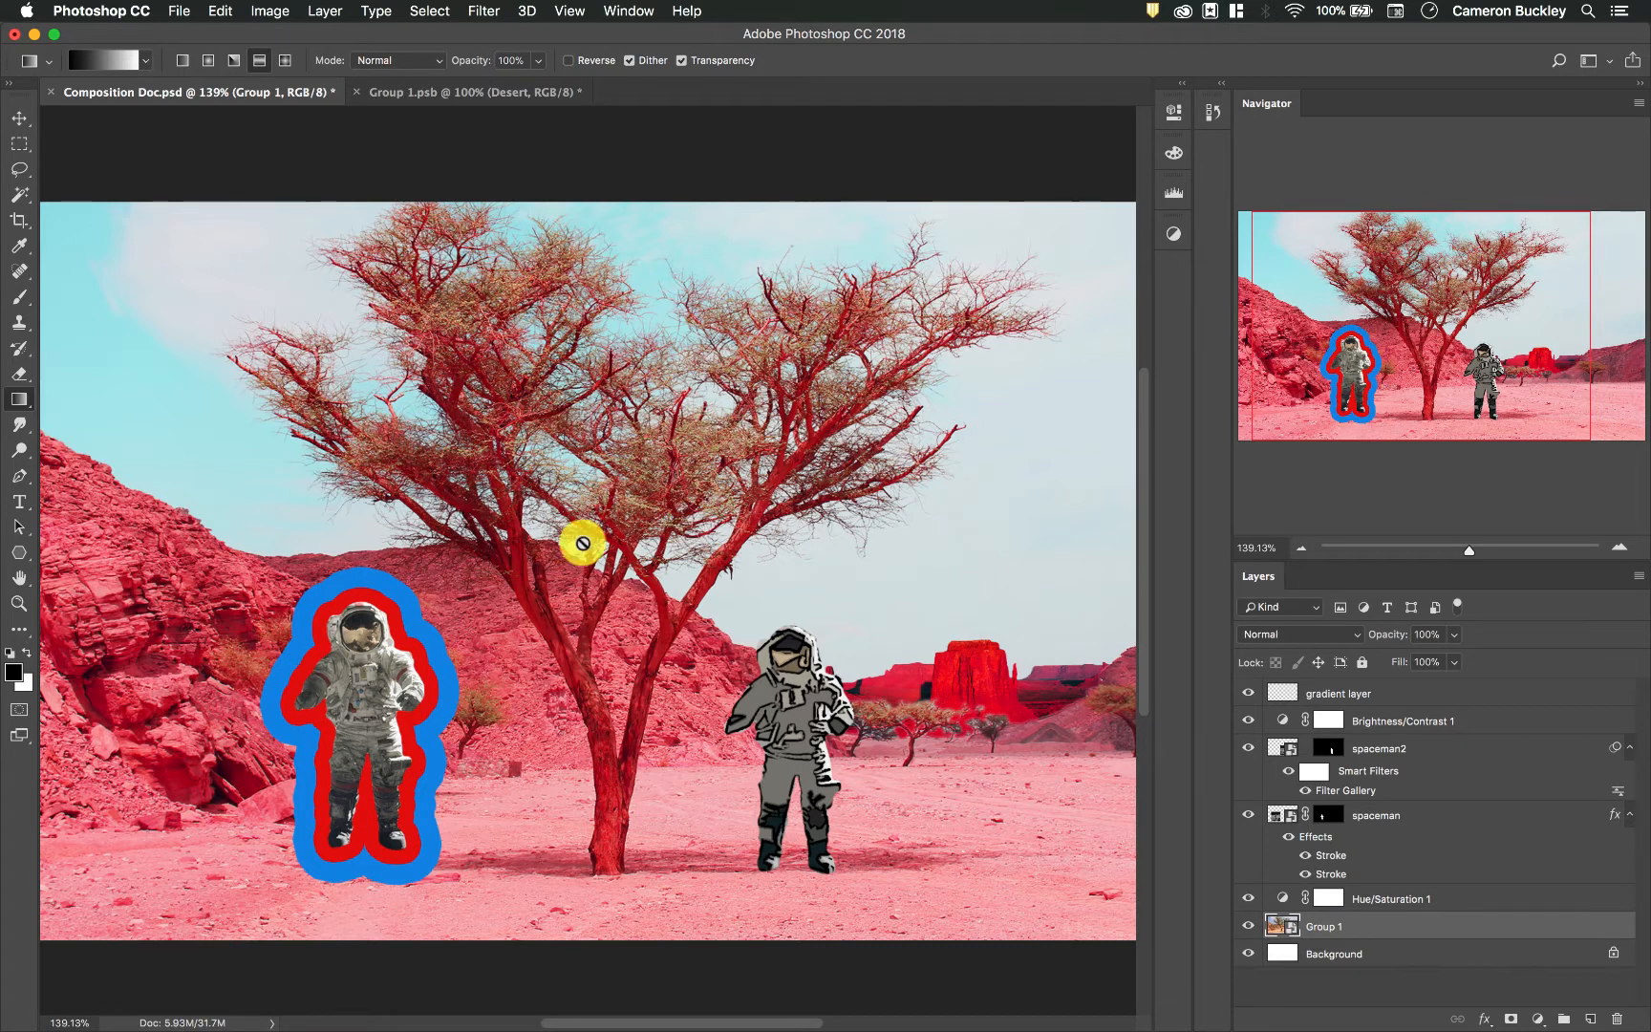
pyautogui.click(538, 529)
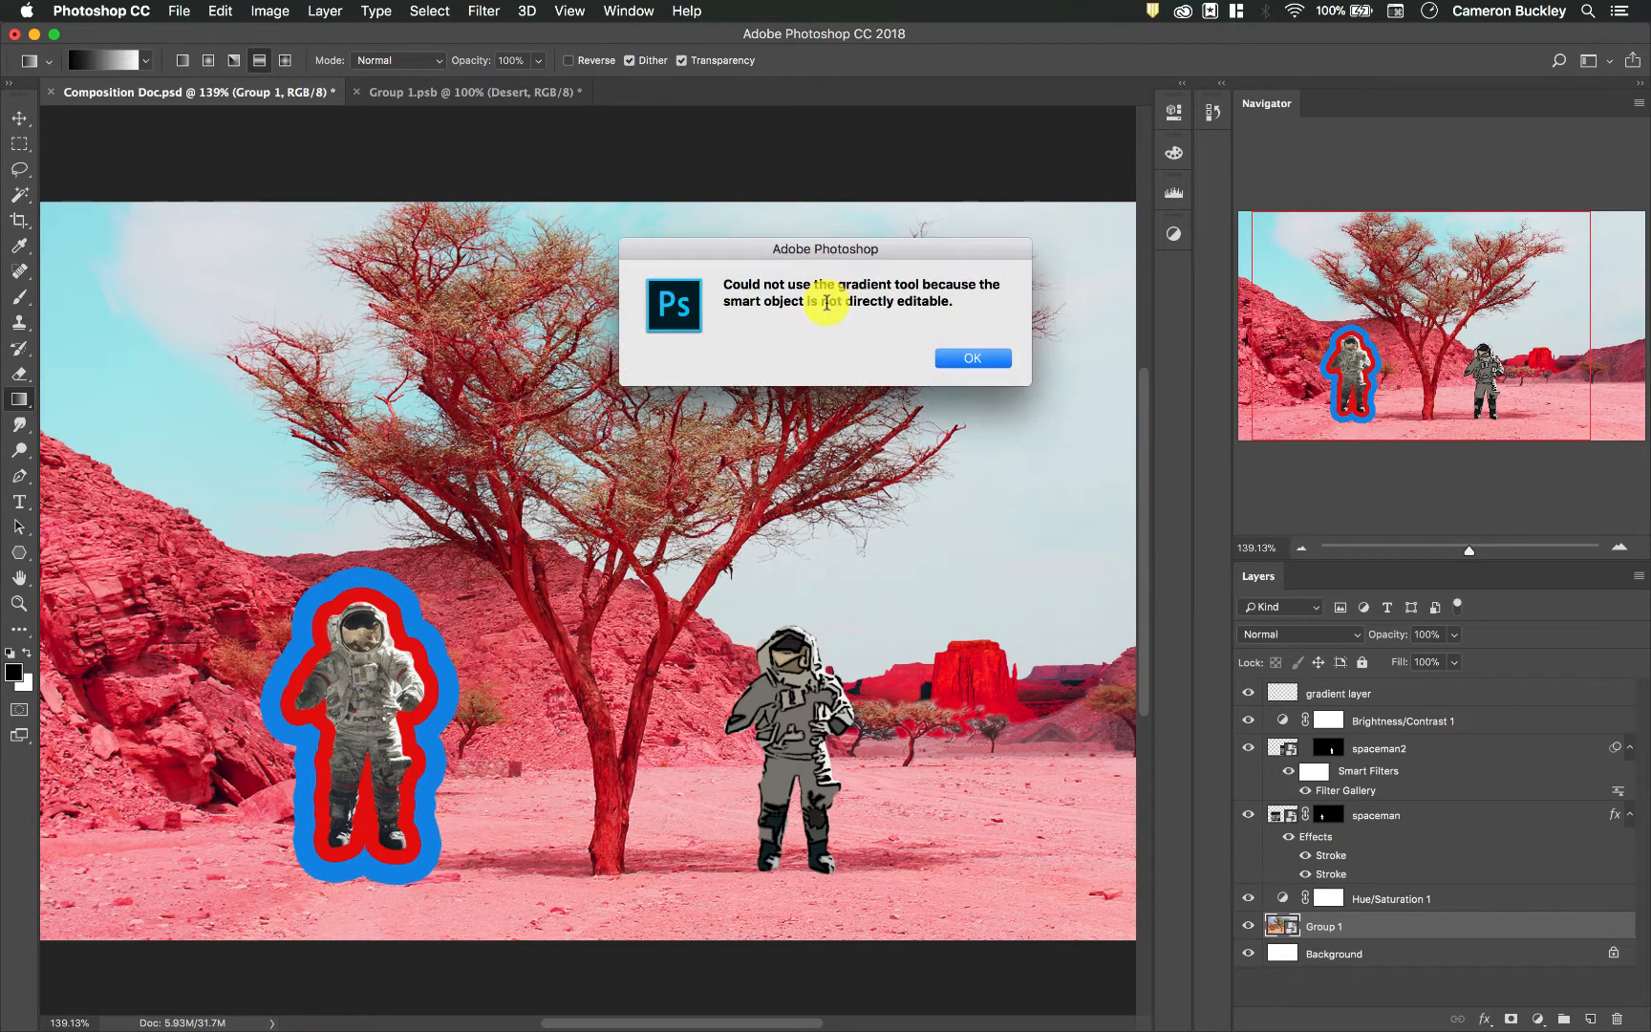
pyautogui.click(965, 358)
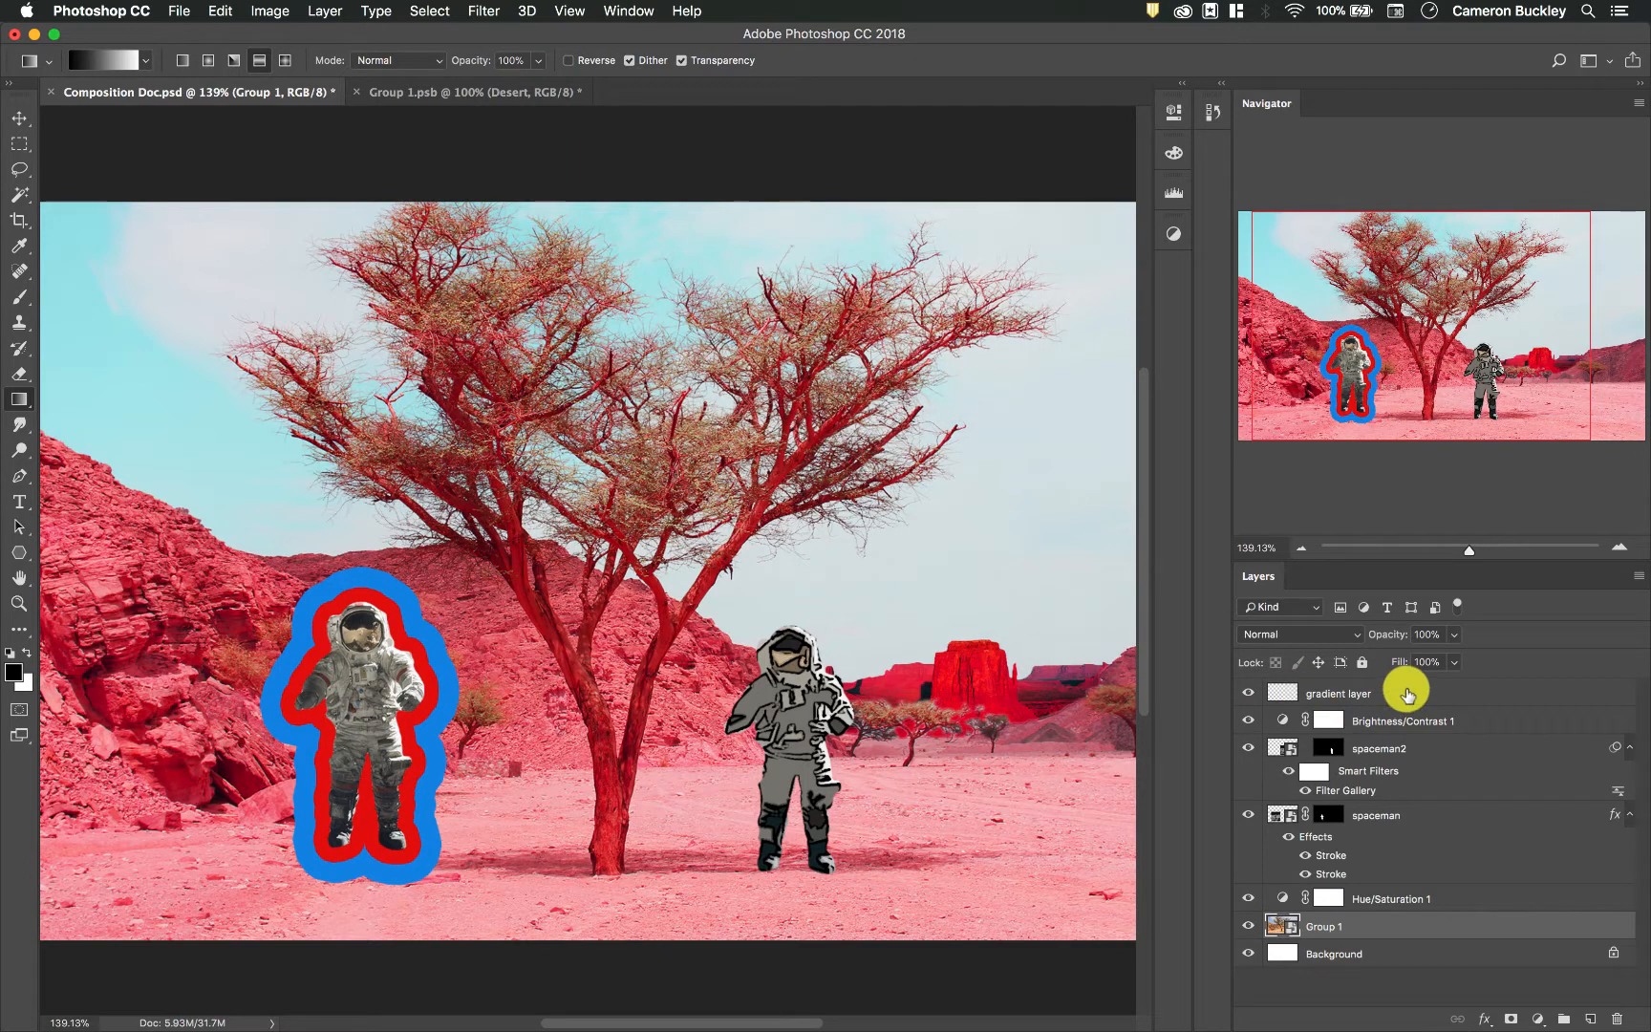
# - Draw a reflected black-to-white gradient horizontally across nearly the full canvas on the gradient layer
pyautogui.click(1356, 694)
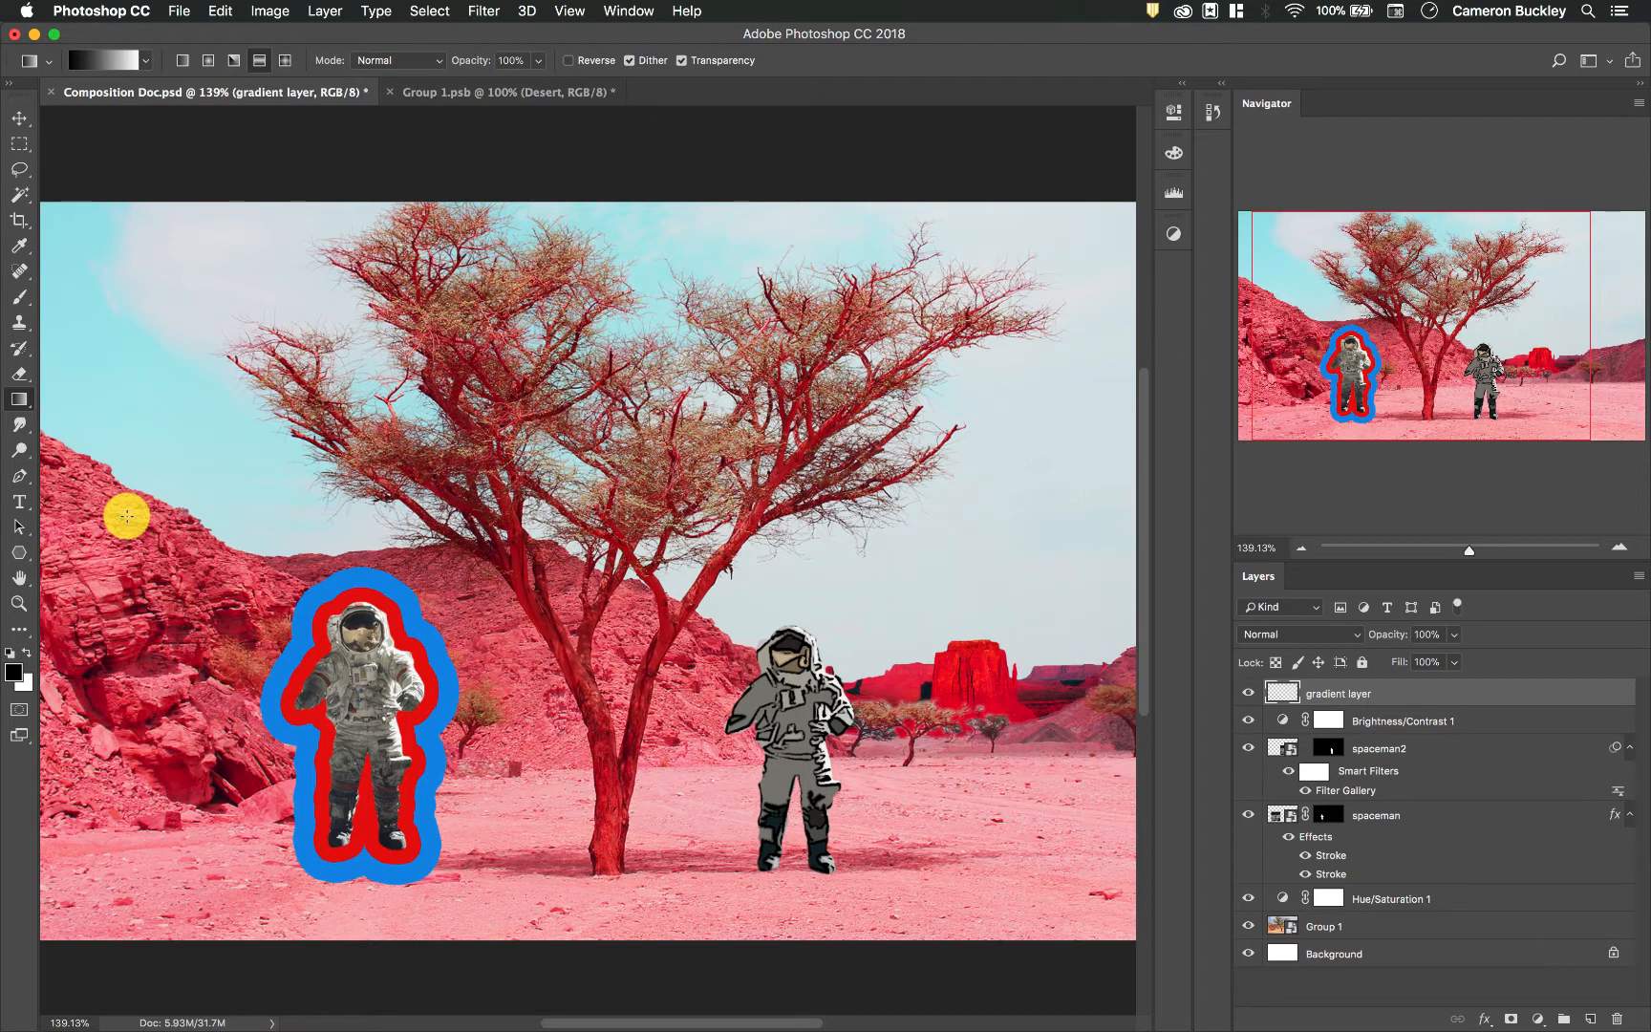
pyautogui.moveTo(131, 516); pyautogui.dragTo(1040, 530)
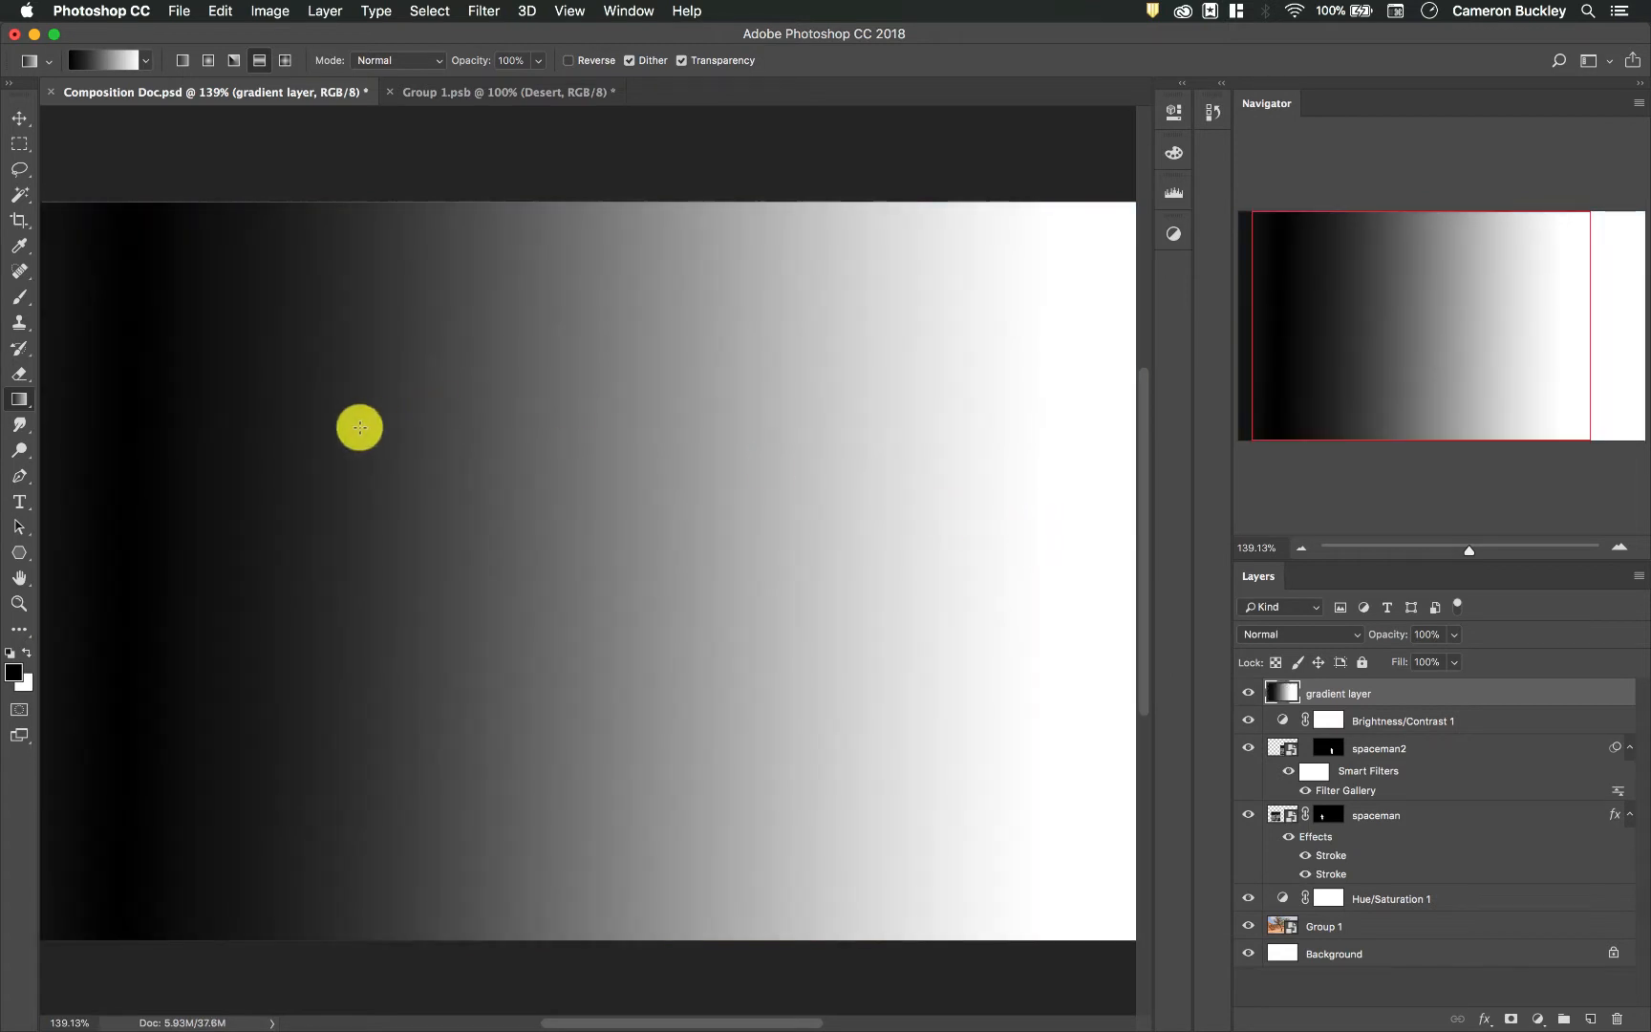
pyautogui.hscroll(-3, 309, 362)
pyautogui.hscroll(5, 312, 362)
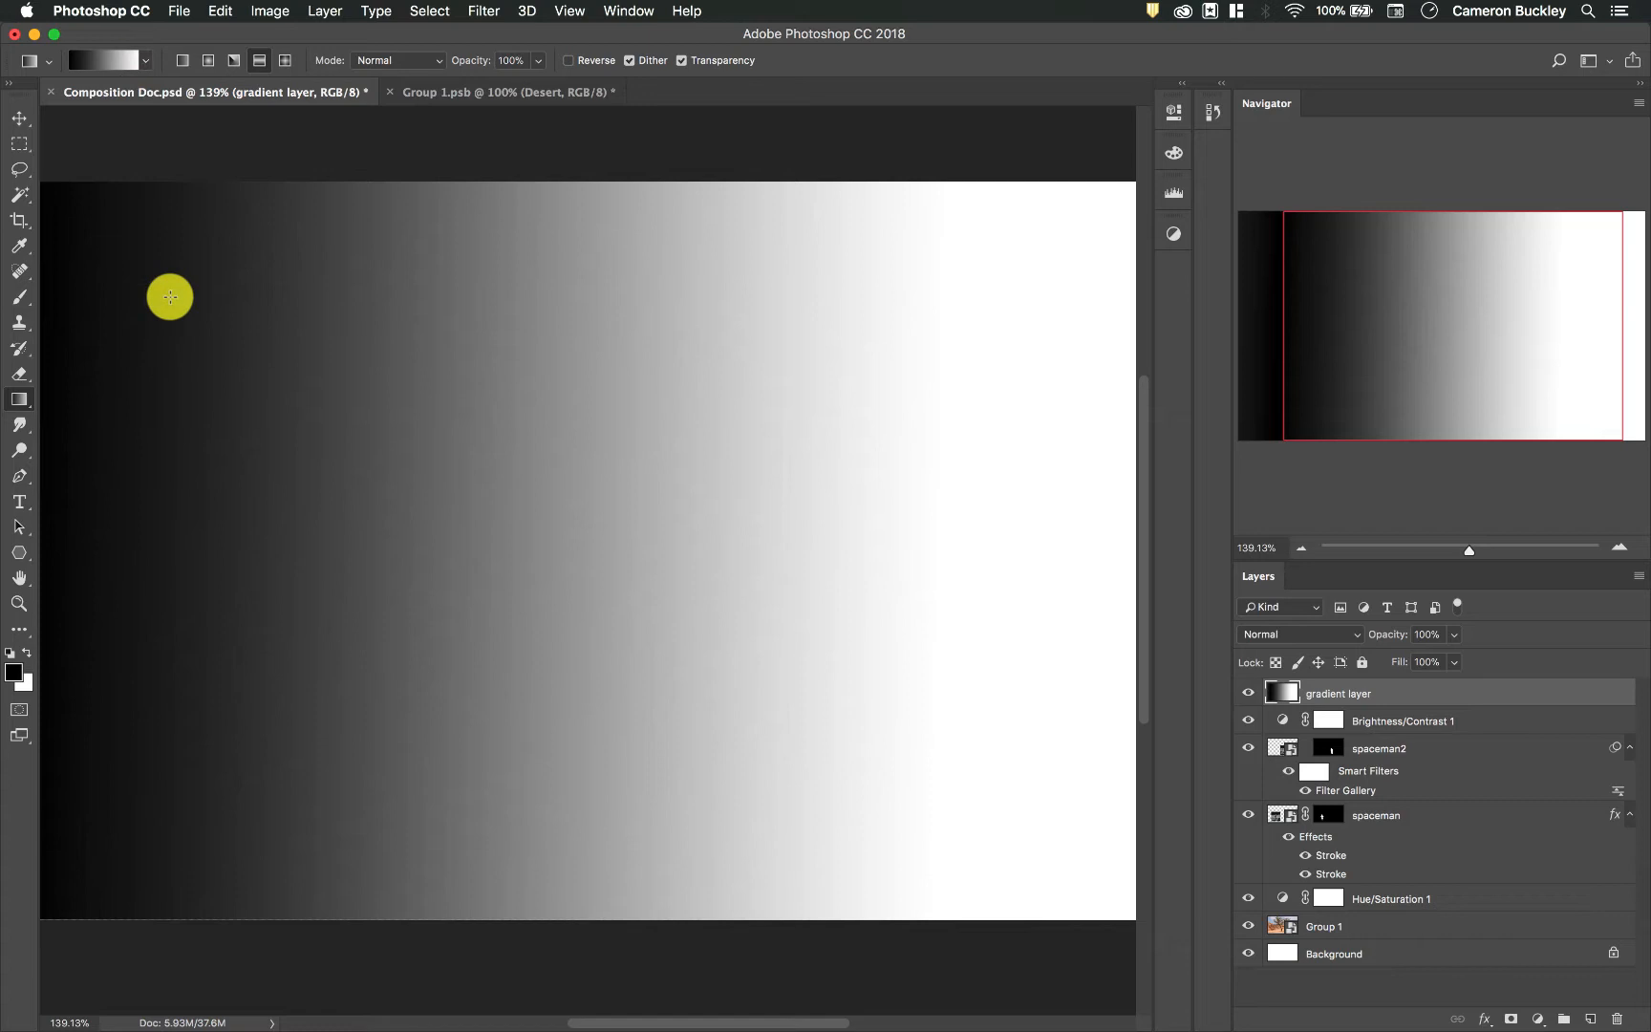
# - Set the foreground colour to red and draw a horizontal red-to-white reflected gradient across the canvas
pyautogui.click(16, 676)
pyautogui.moveTo(619, 374); pyautogui.dragTo(732, 395)
pyautogui.click(998, 346)
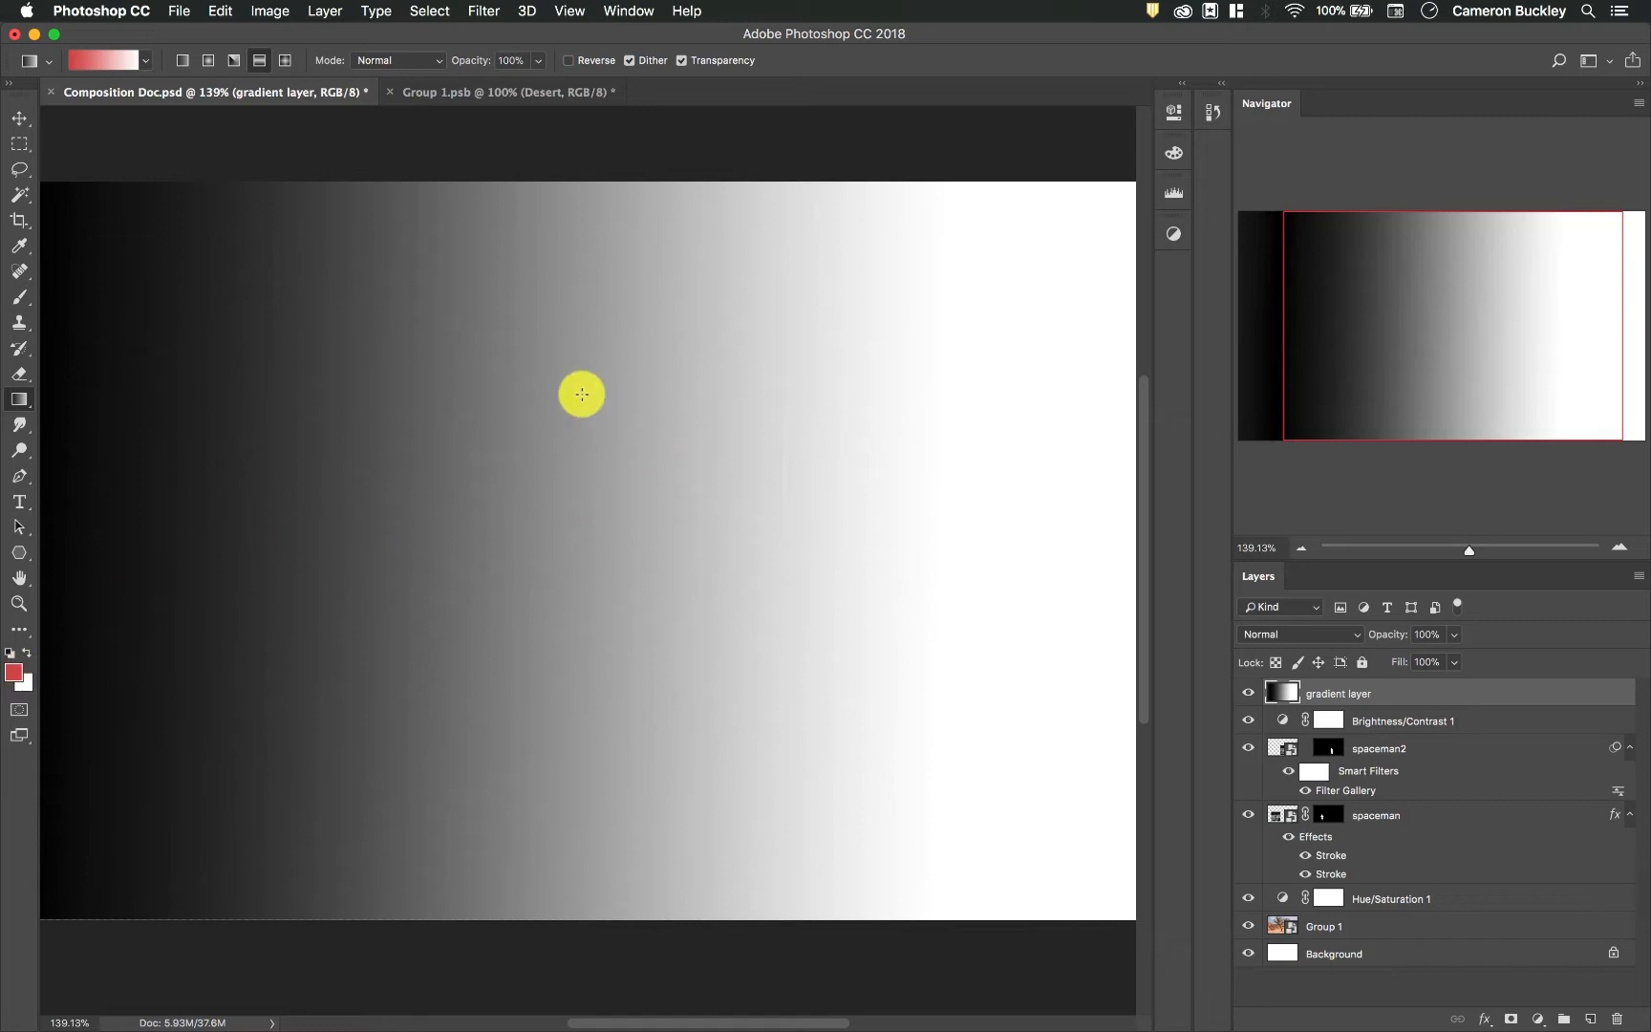
pyautogui.moveTo(320, 570); pyautogui.dragTo(991, 523)
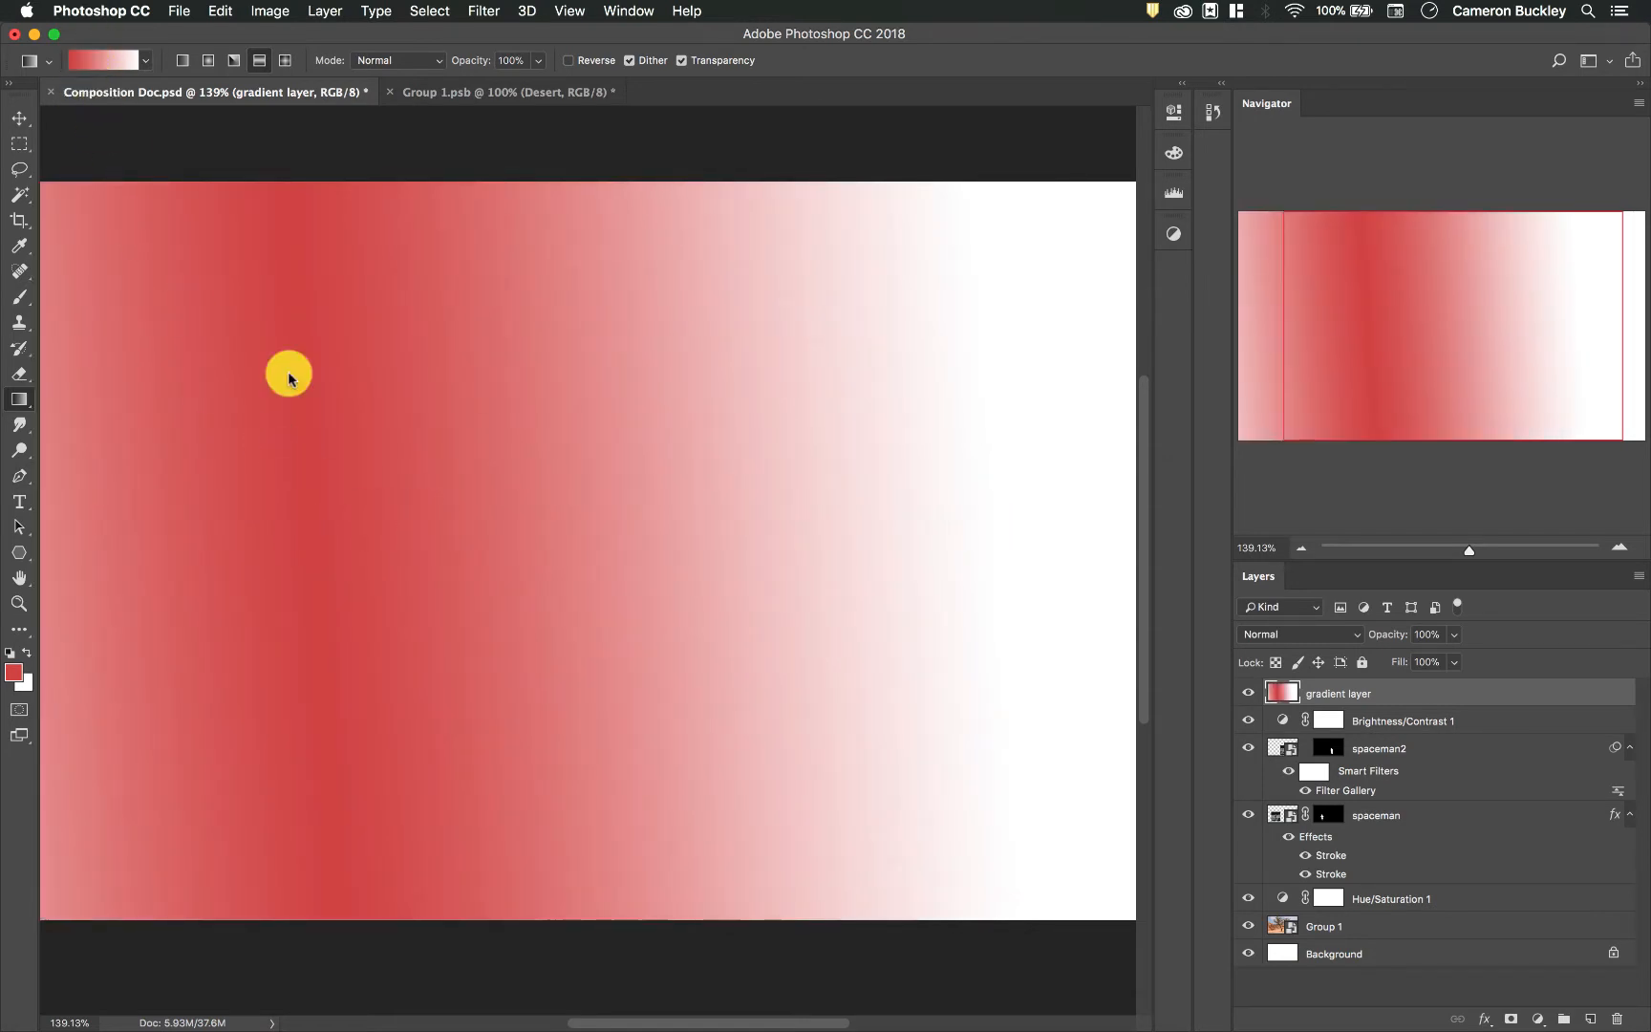
# - Switch to the Linear gradient style, restore the default black and white colours, and draw horizontal black-to-white gradients across the canvas
pyautogui.click(179, 61)
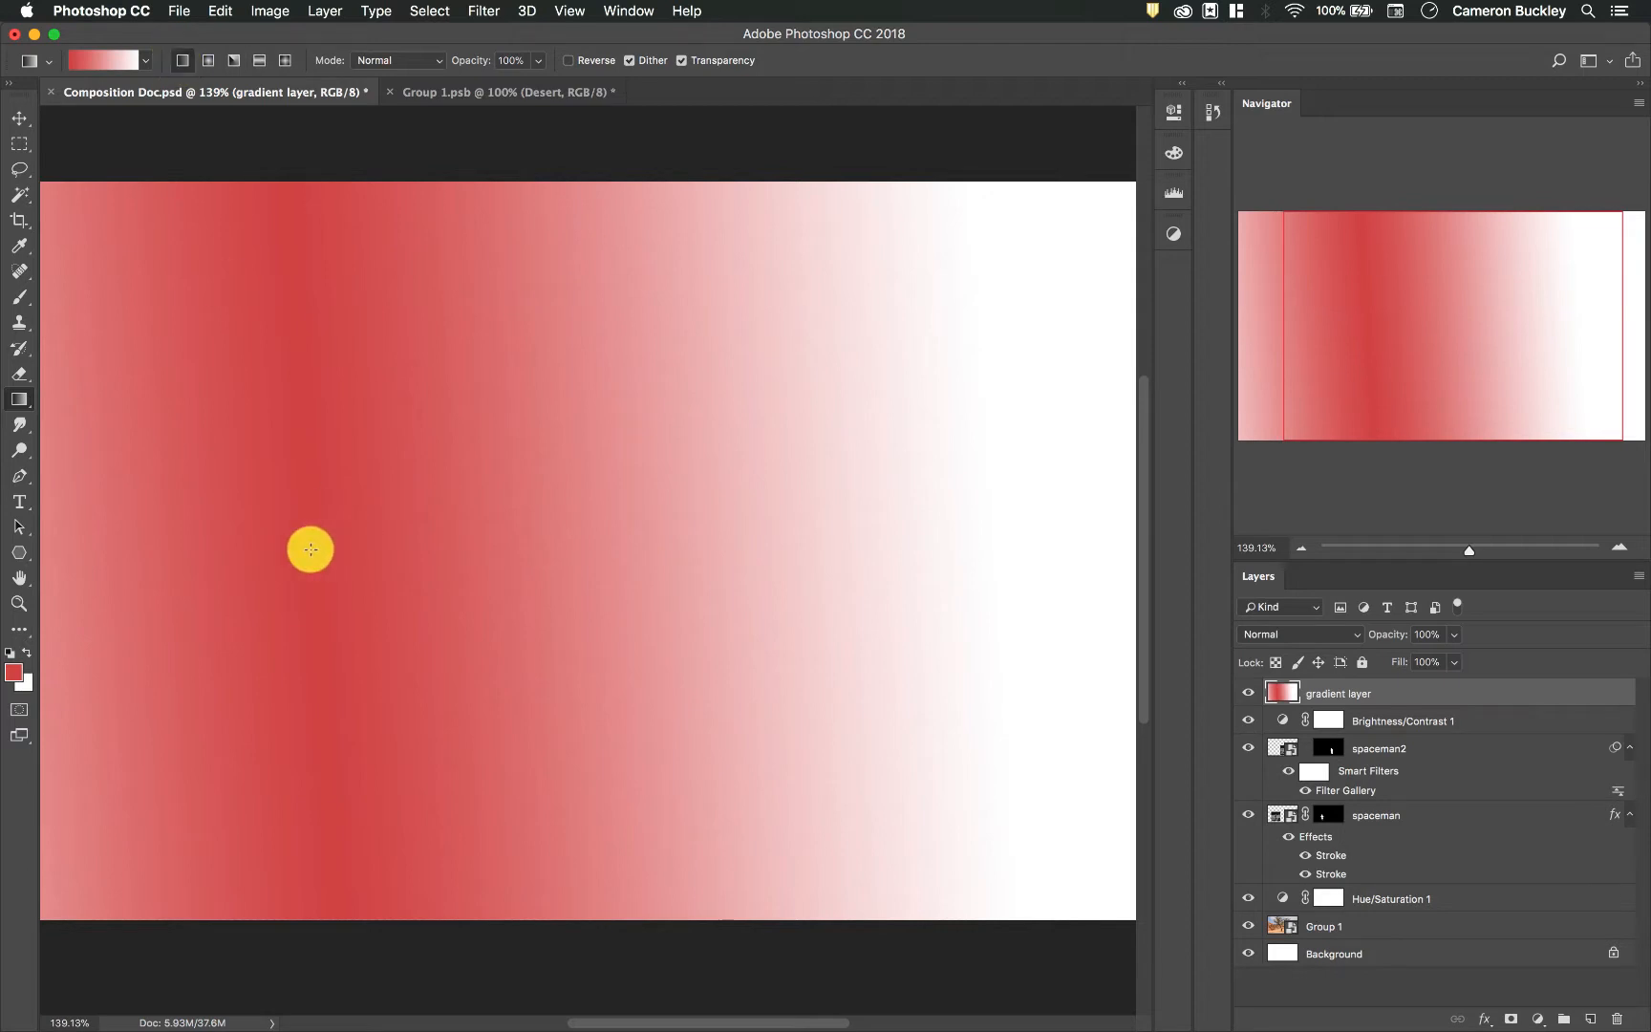
pyautogui.press('d')
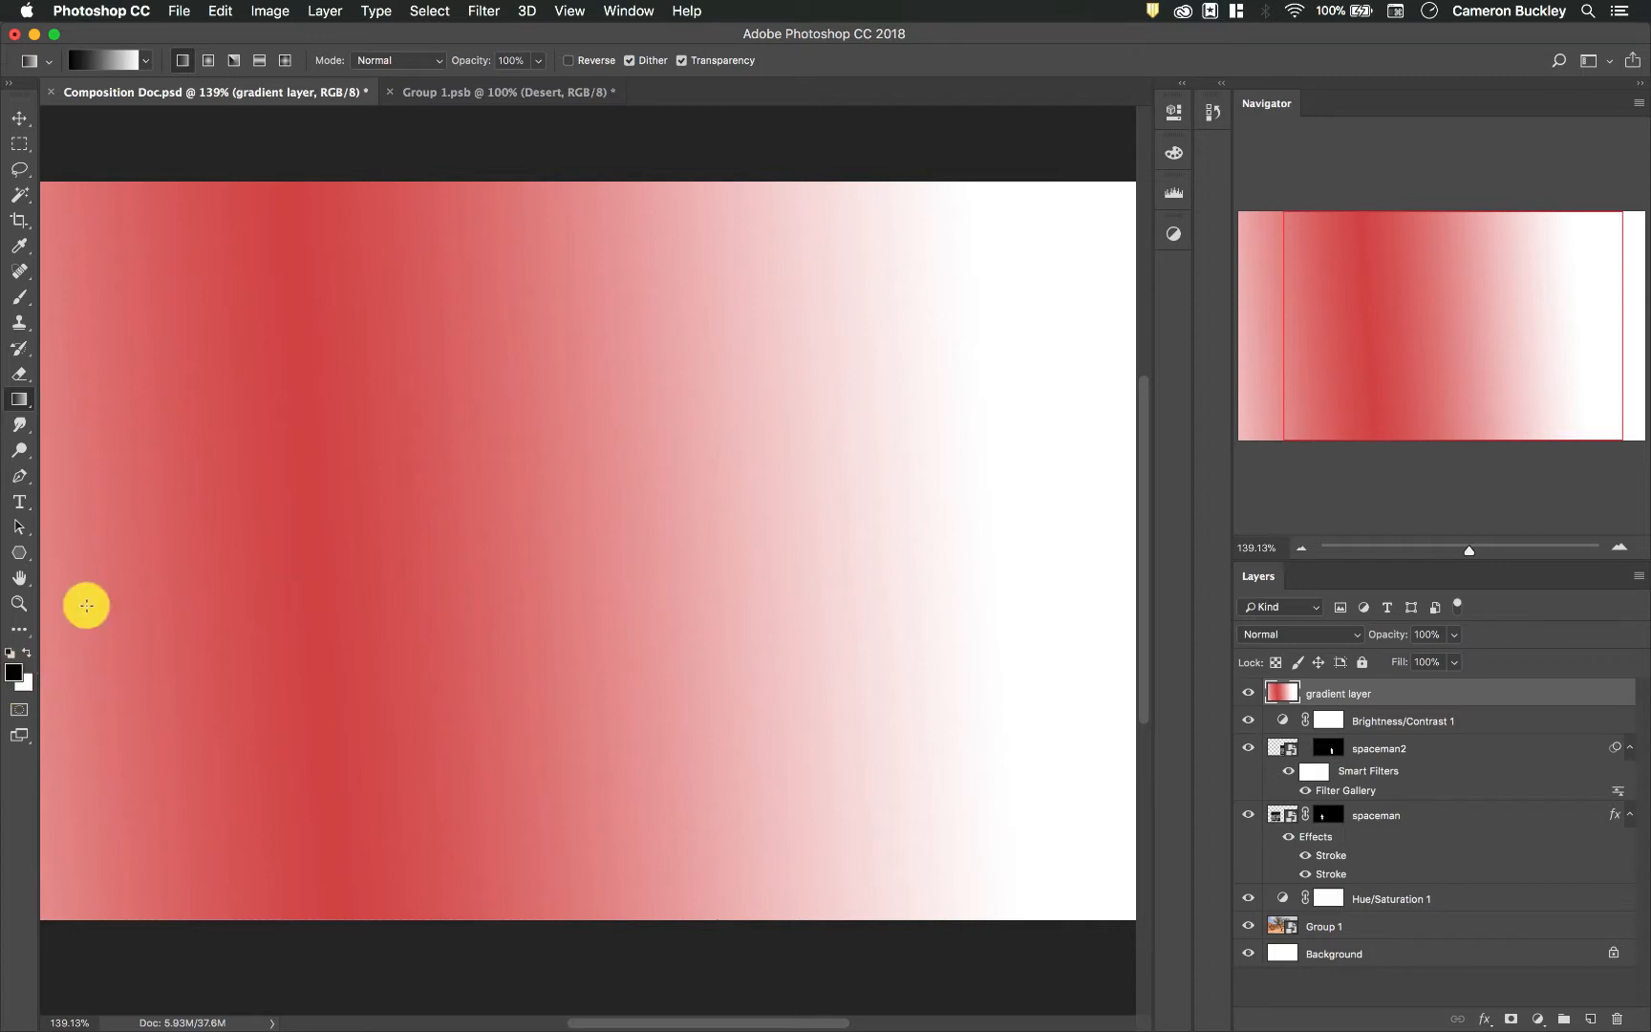
pyautogui.moveTo(92, 575); pyautogui.dragTo(821, 556)
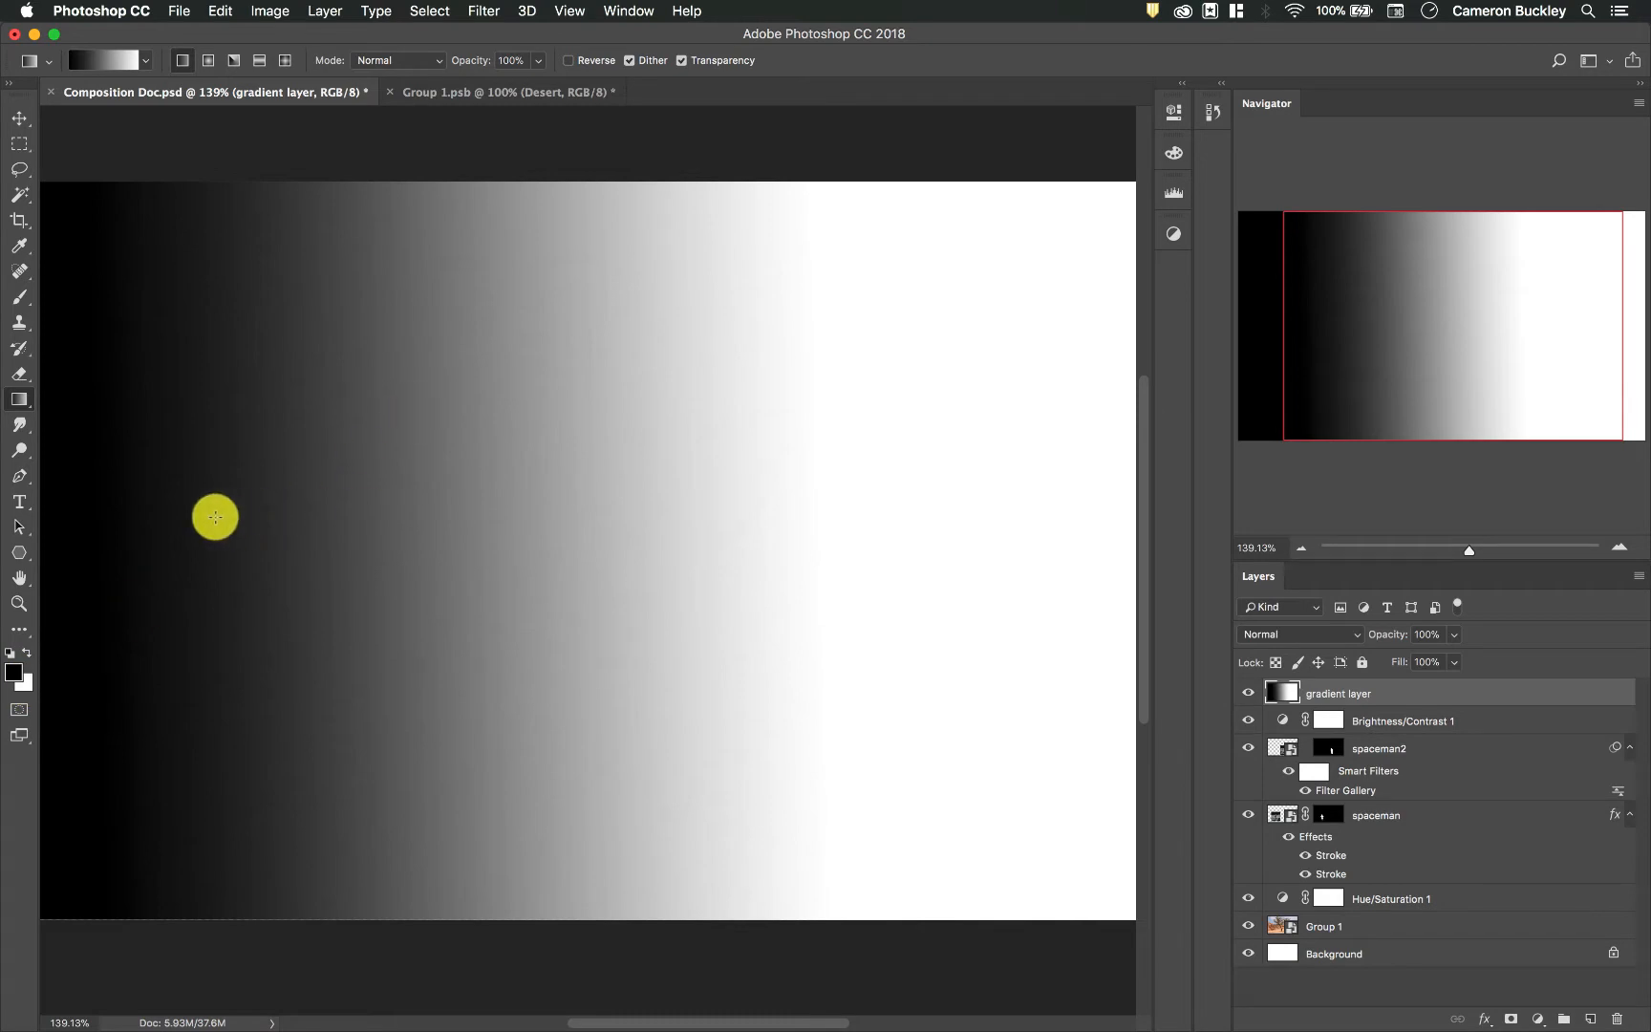
pyautogui.moveTo(212, 516); pyautogui.dragTo(959, 520)
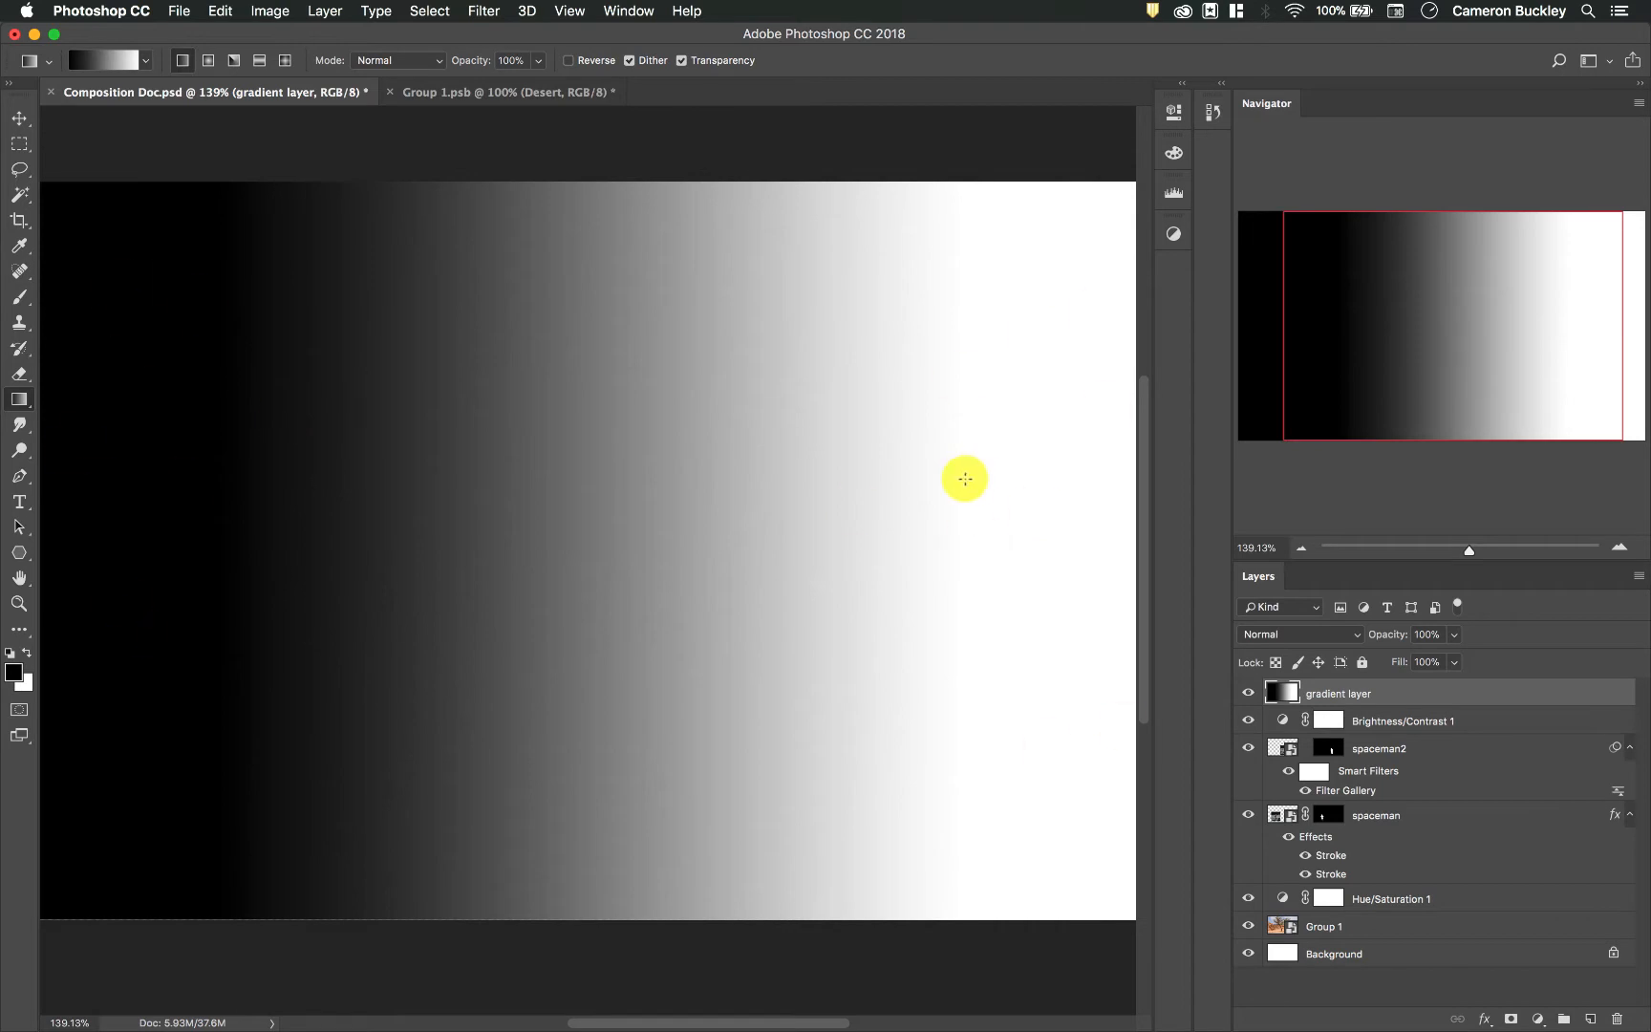
# - Swap the foreground and background colours to draw a white-to-black linear gradient, and swap them back to redraw it black-to-white
pyautogui.press('x')
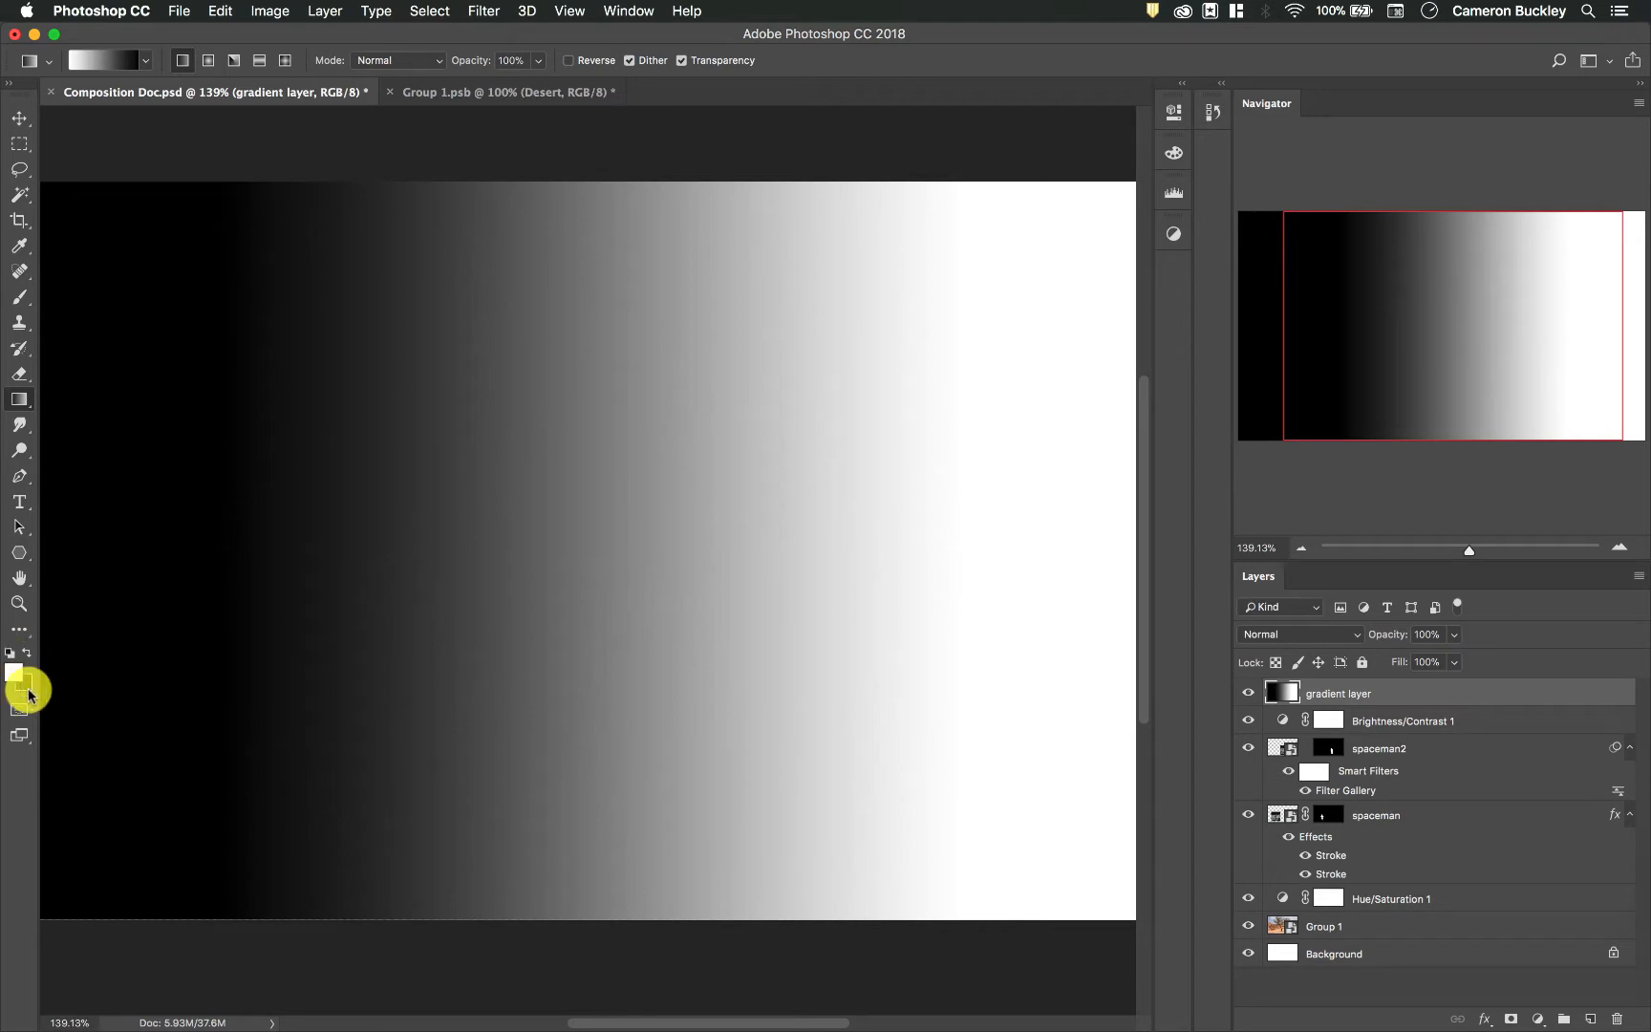
pyautogui.moveTo(221, 516); pyautogui.dragTo(981, 495)
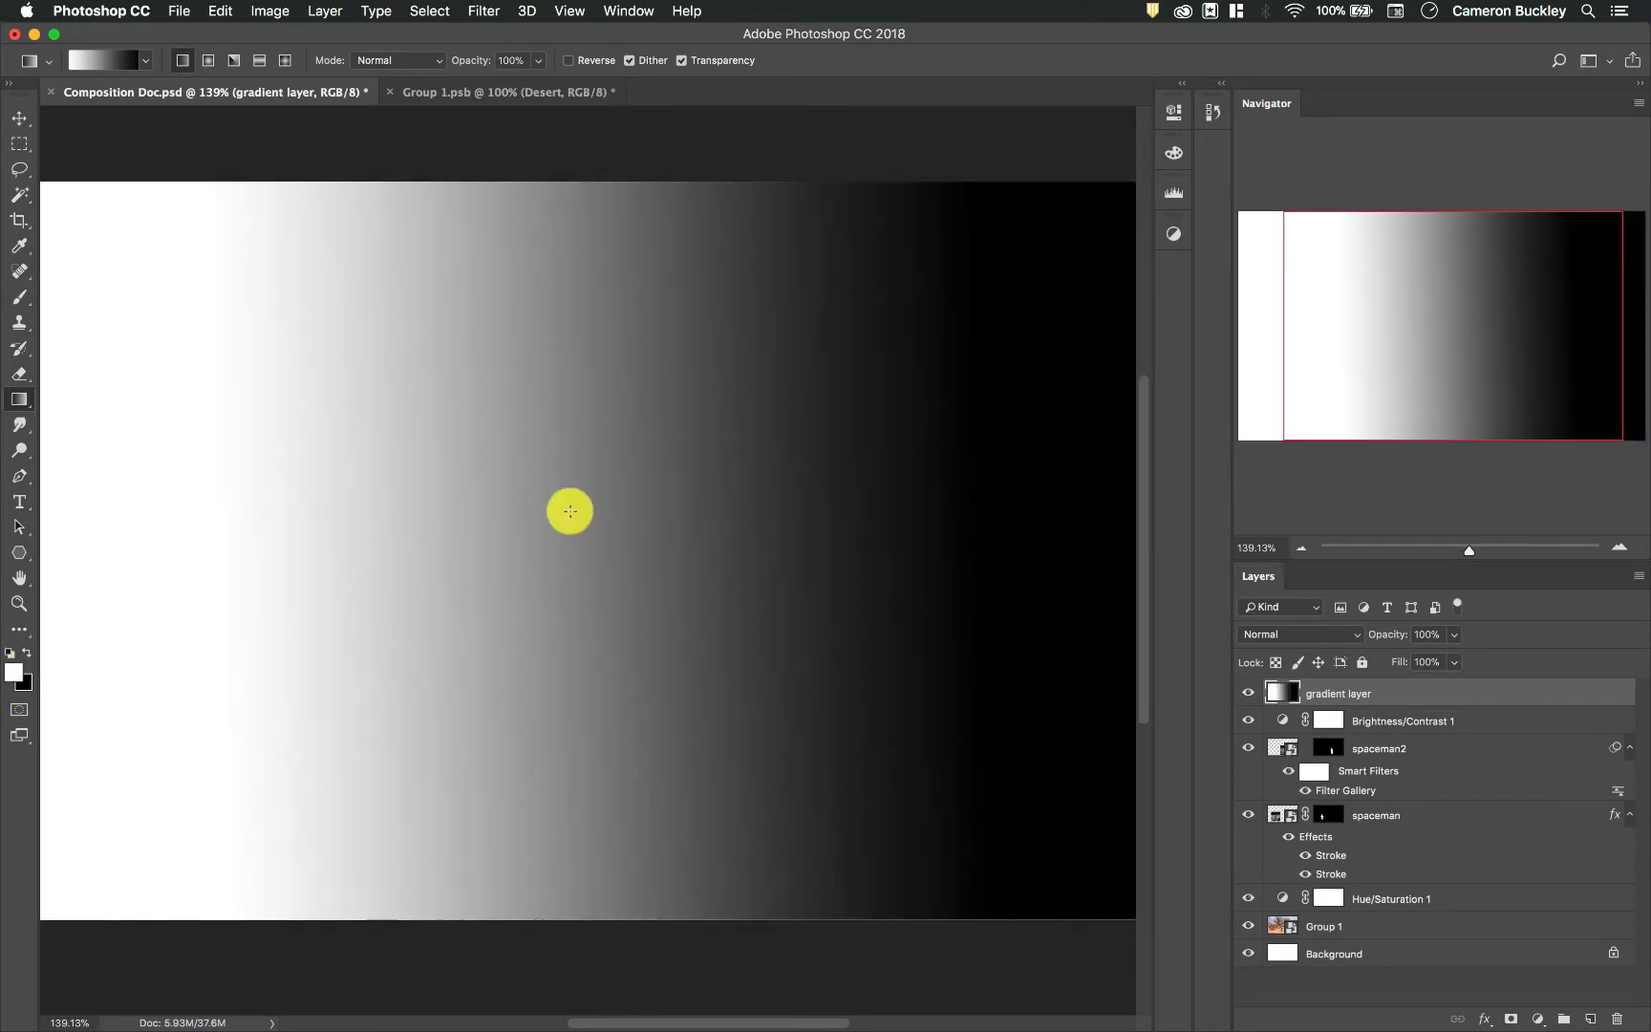
pyautogui.press('x')
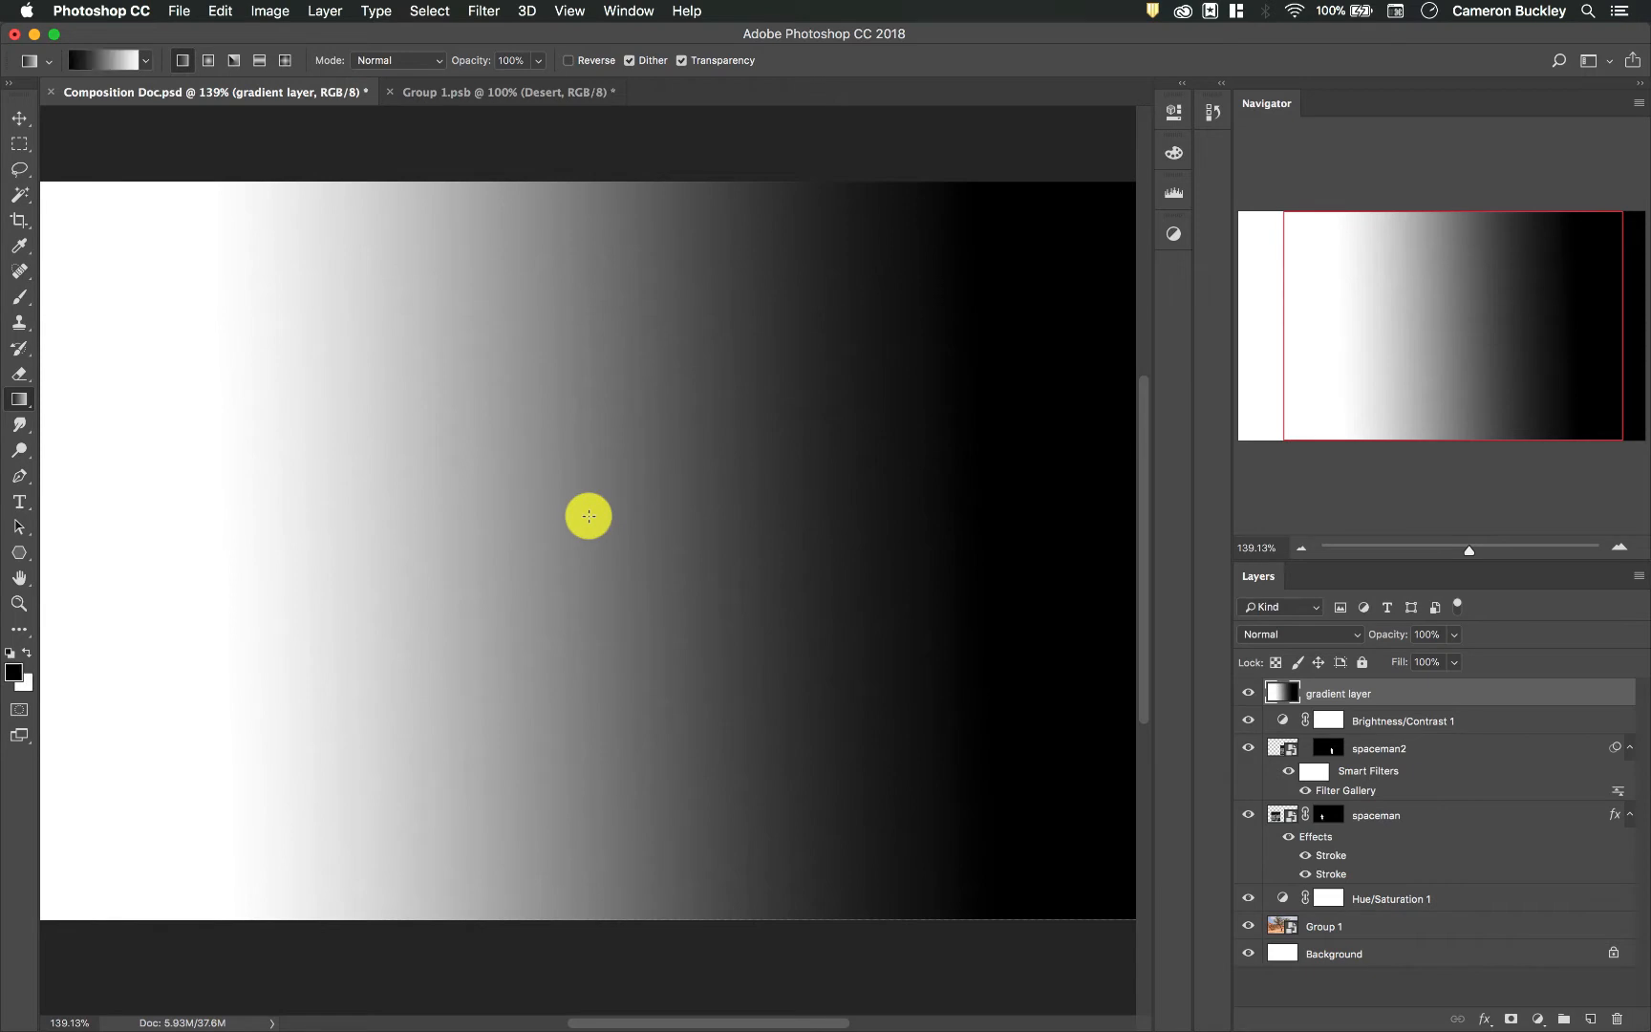
pyautogui.moveTo(315, 527); pyautogui.dragTo(888, 545)
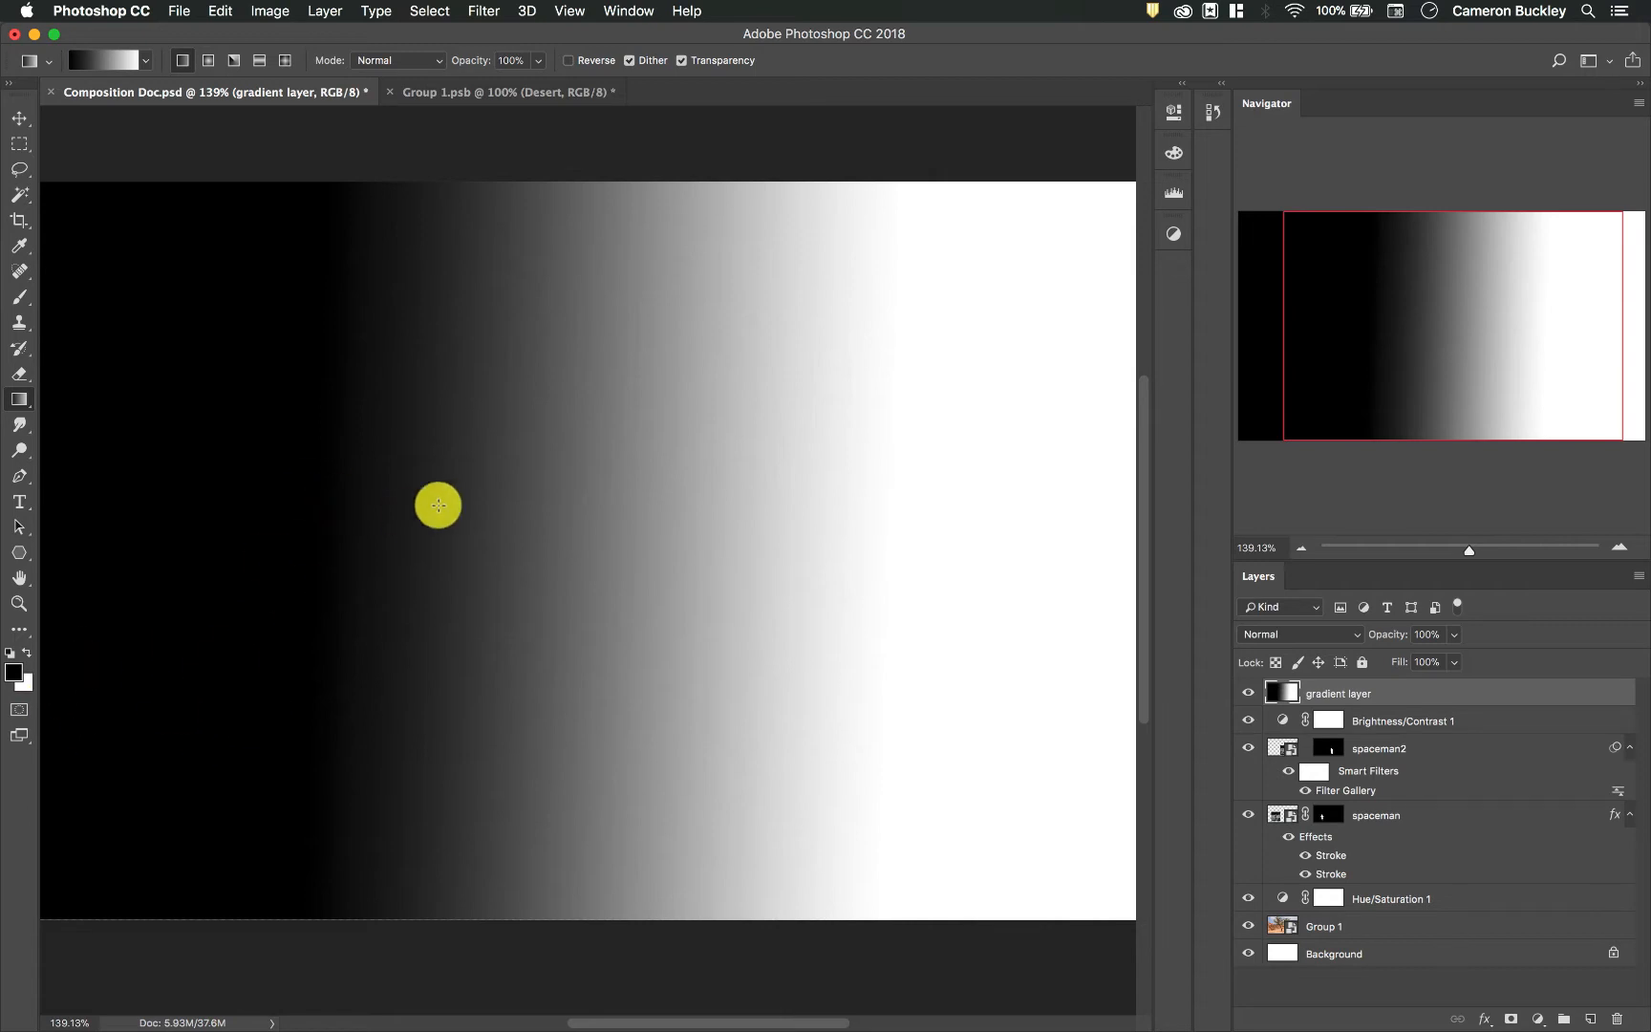
pyautogui.click(149, 62)
pyautogui.click(148, 62)
pyautogui.click(148, 63)
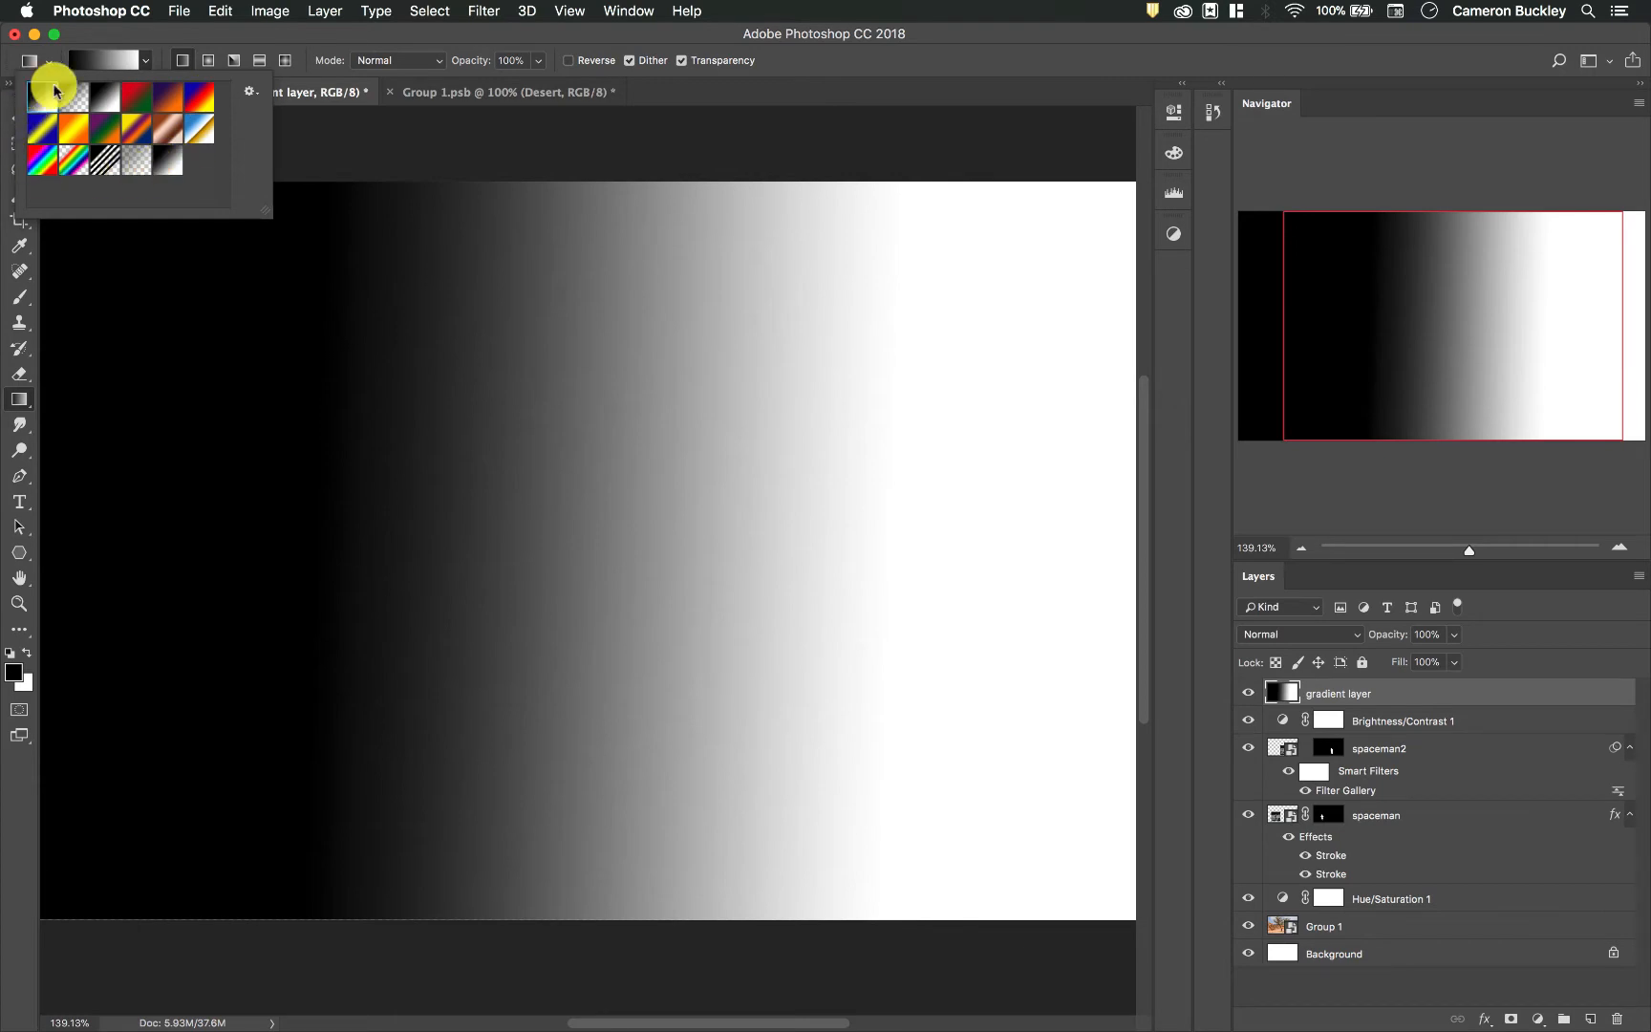
pyautogui.click(146, 60)
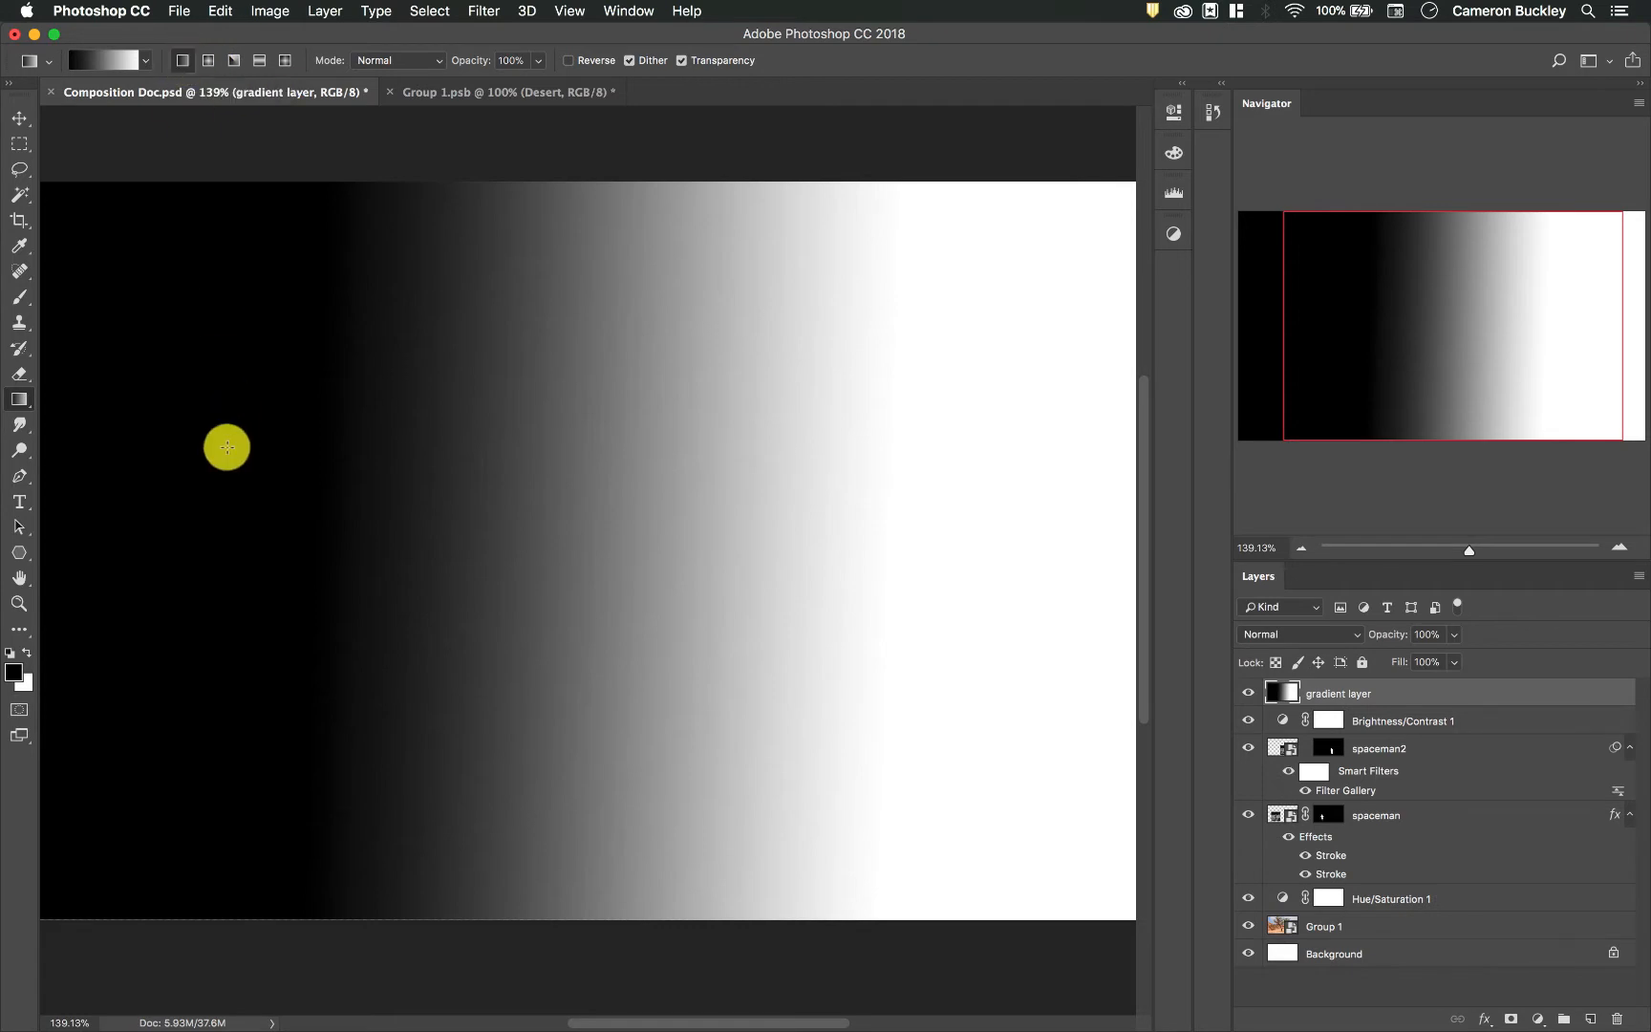
# - Draw black-to-white linear gradients in different directions, ending with a diagonal one running from the upper left to the lower right
pyautogui.moveTo(204, 522); pyautogui.dragTo(1055, 525)
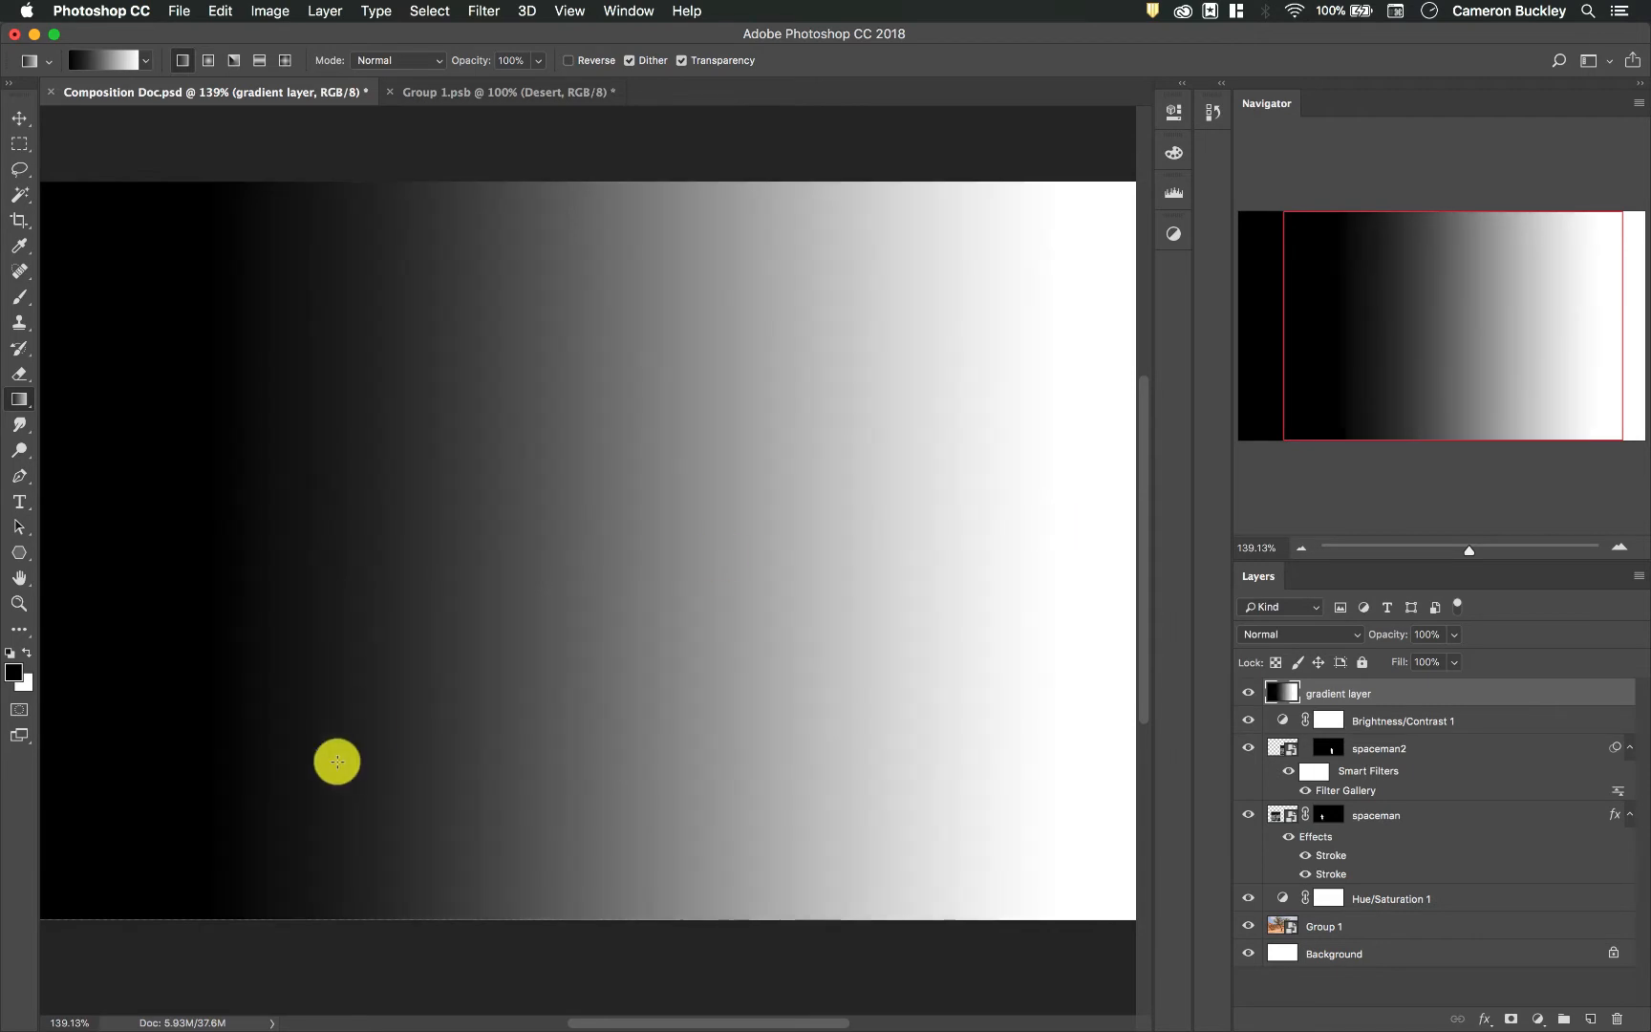
pyautogui.moveTo(532, 801); pyautogui.dragTo(542, 752)
pyautogui.moveTo(193, 363); pyautogui.dragTo(727, 663)
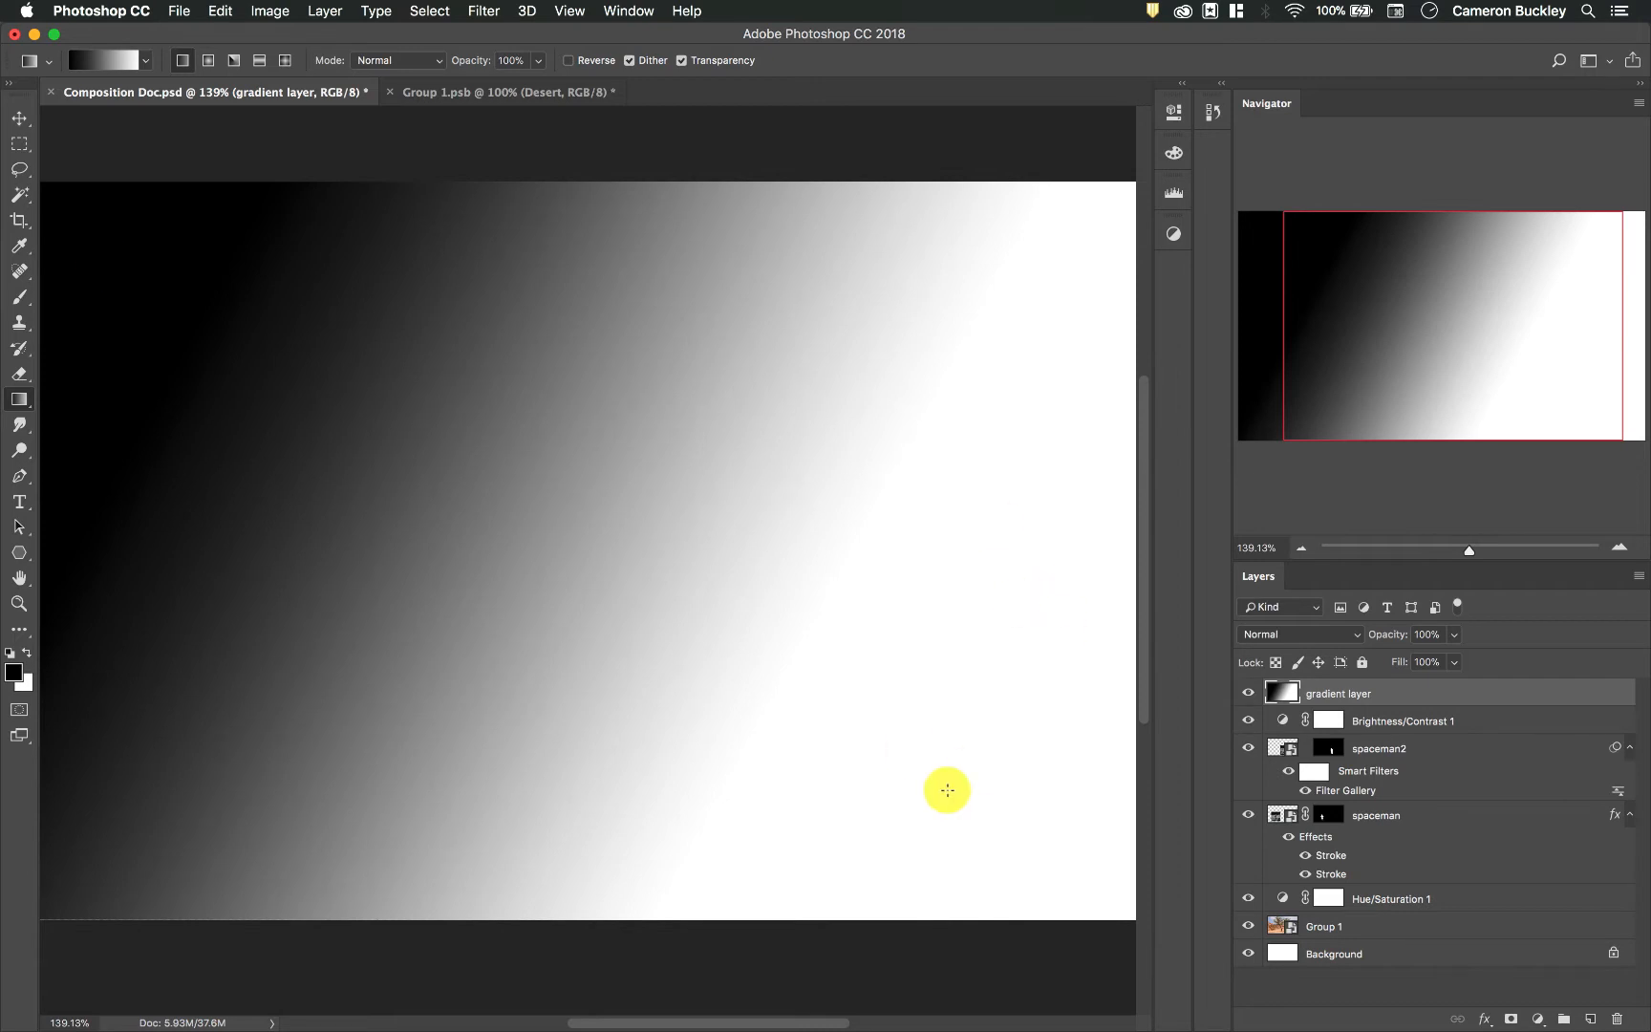
# - Switch to the Radial gradient style and draw a small gradient from the canvas centre, followed by one reaching nearly the right edge
pyautogui.click(206, 61)
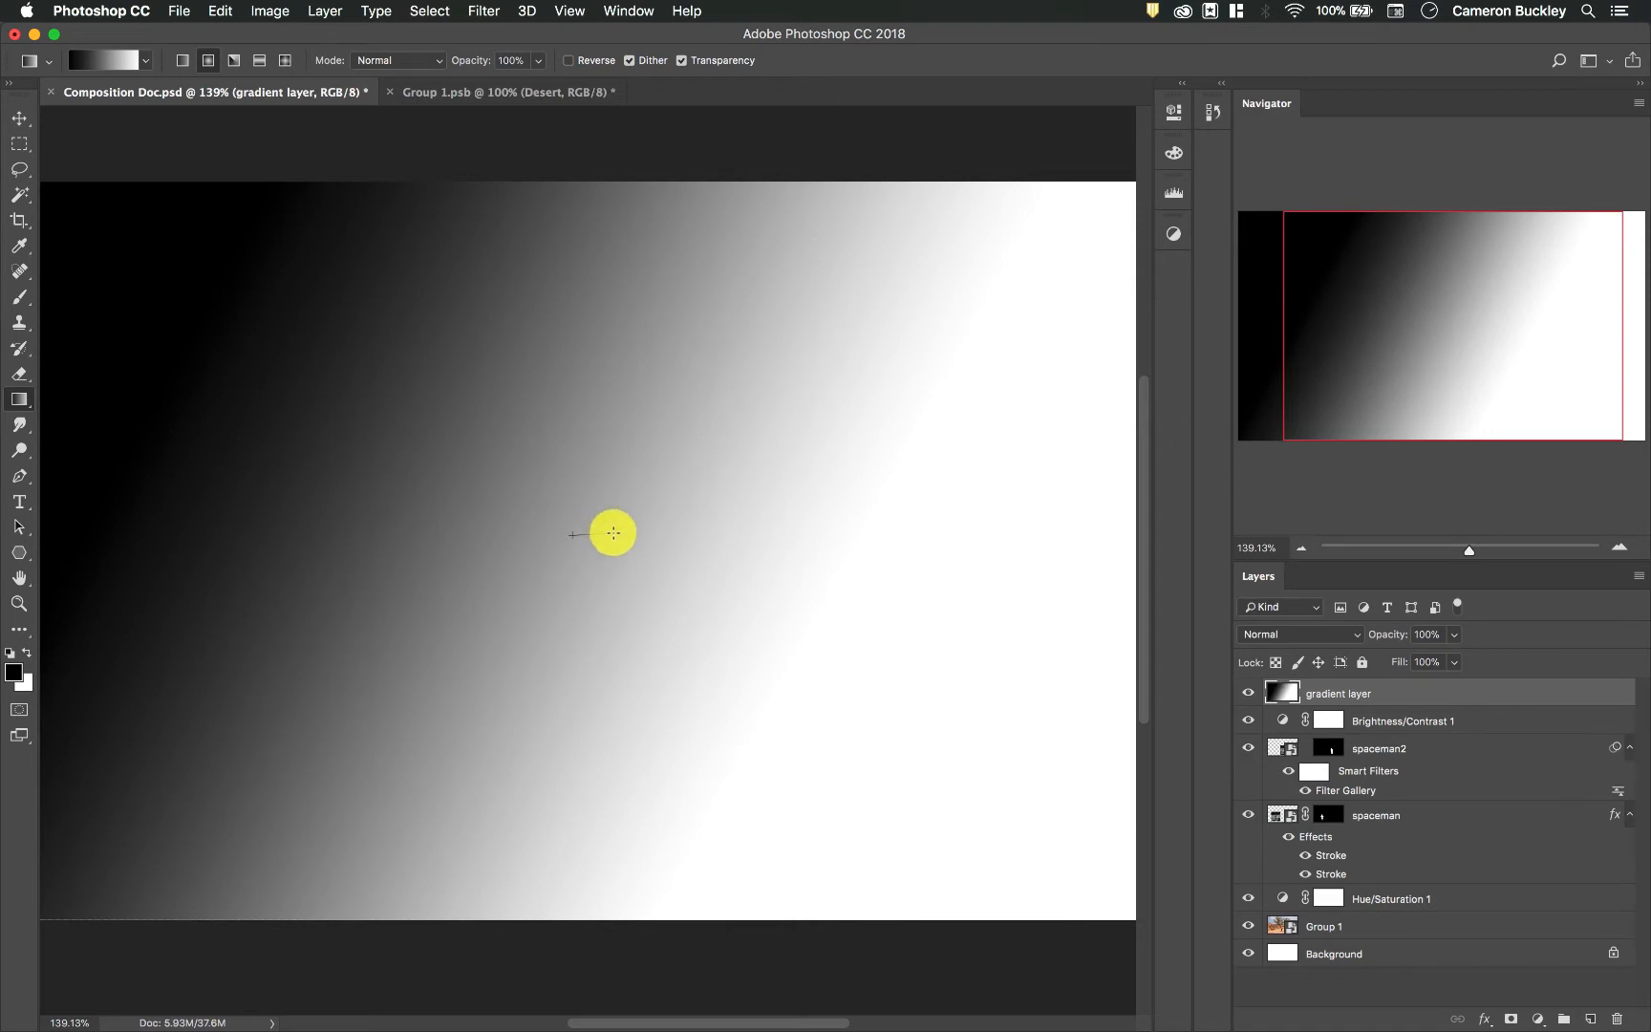
pyautogui.moveTo(619, 535); pyautogui.dragTo(659, 537)
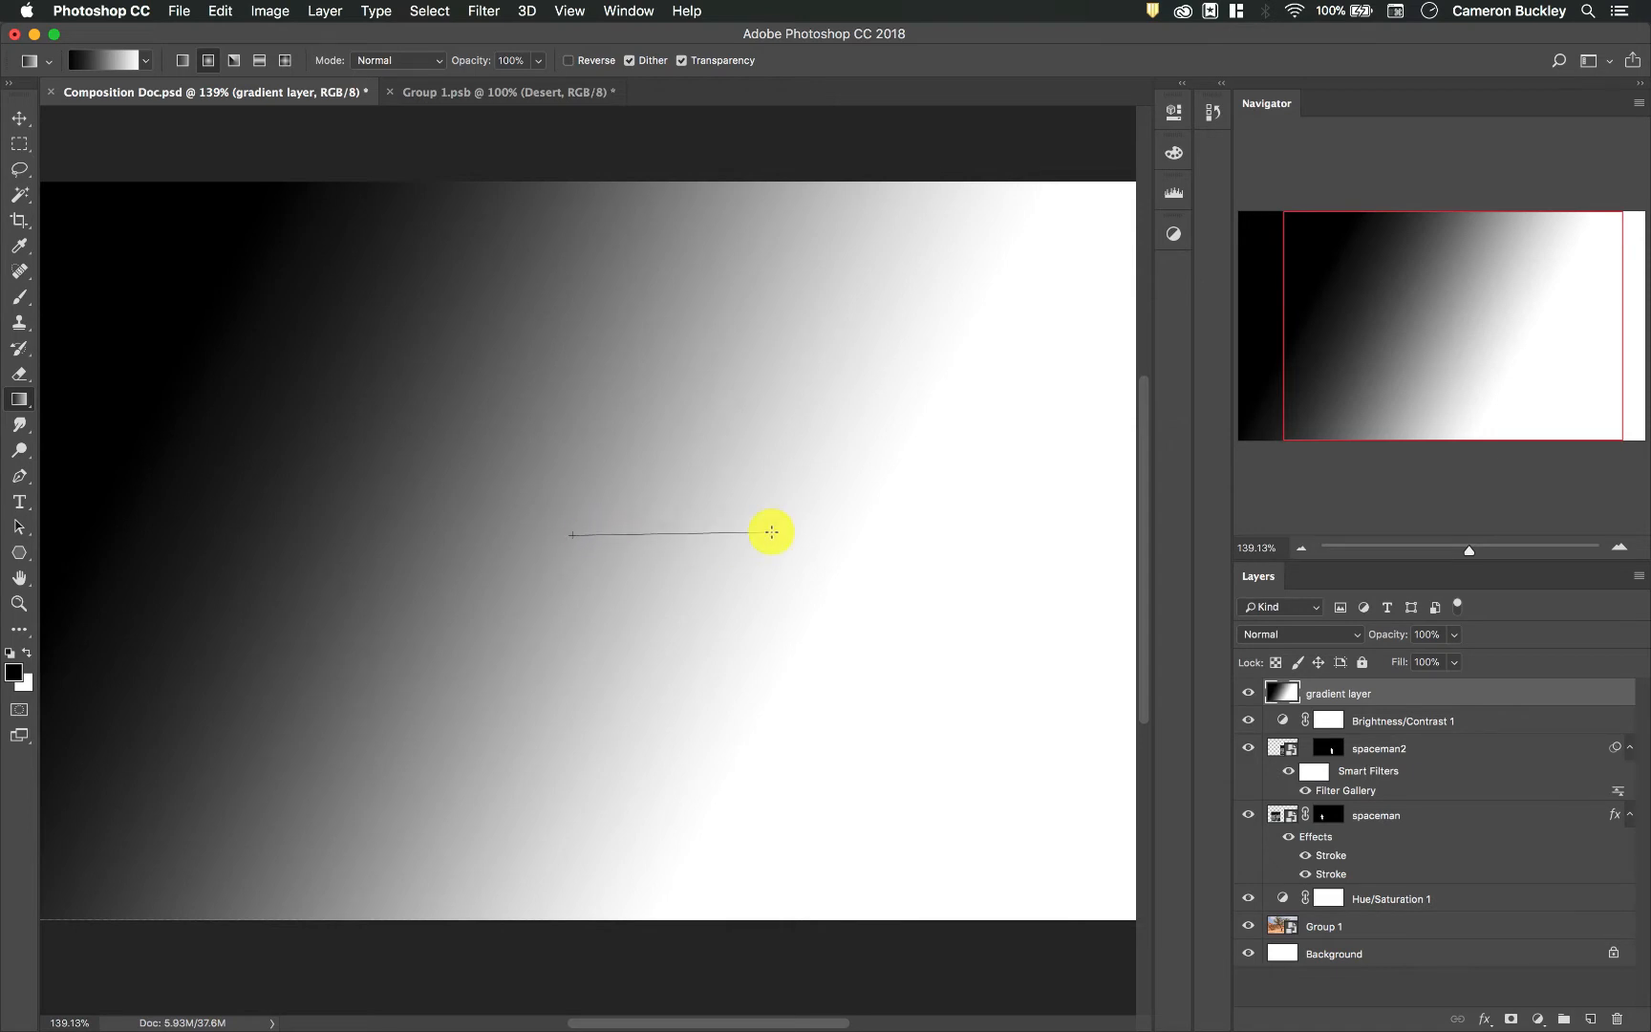
pyautogui.moveTo(778, 534); pyautogui.dragTo(775, 534)
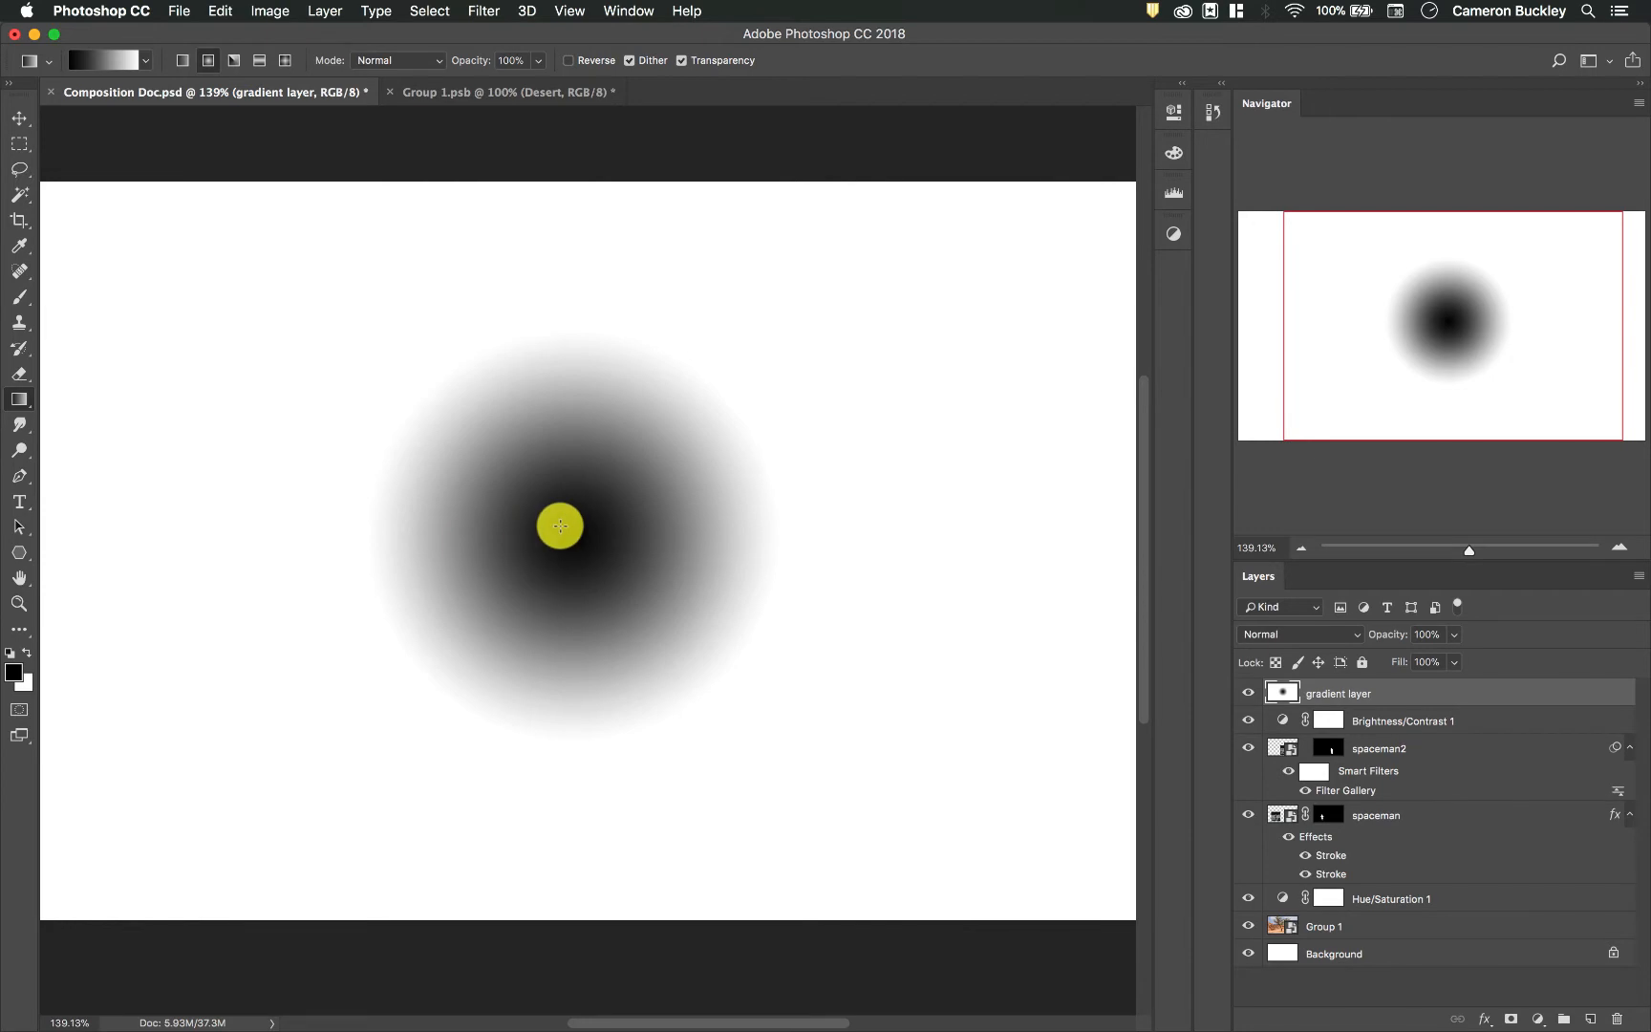
pyautogui.moveTo(580, 524); pyautogui.dragTo(1087, 541)
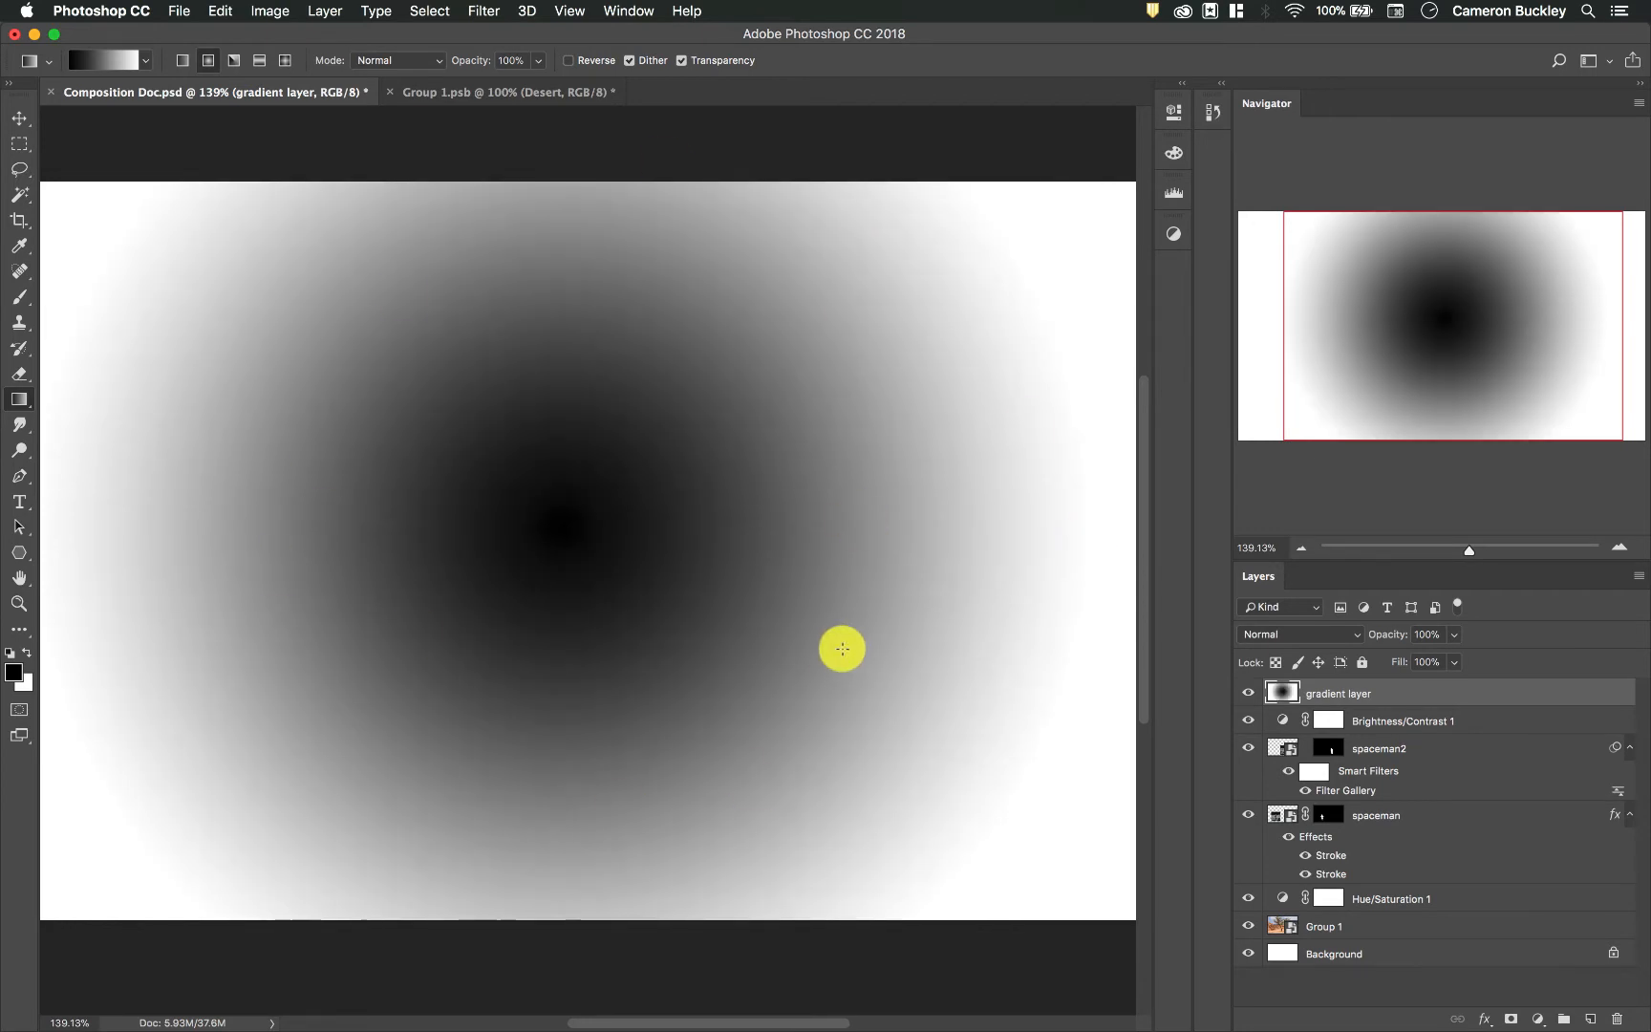
# - Switch to the Angle gradient style and draw gradients in several directions, ending with one from just below the canvas centre steeply upward
pyautogui.click(234, 61)
pyautogui.moveTo(550, 531); pyautogui.dragTo(835, 542)
pyautogui.moveTo(468, 413); pyautogui.dragTo(571, 537)
pyautogui.moveTo(550, 600); pyautogui.dragTo(627, 304)
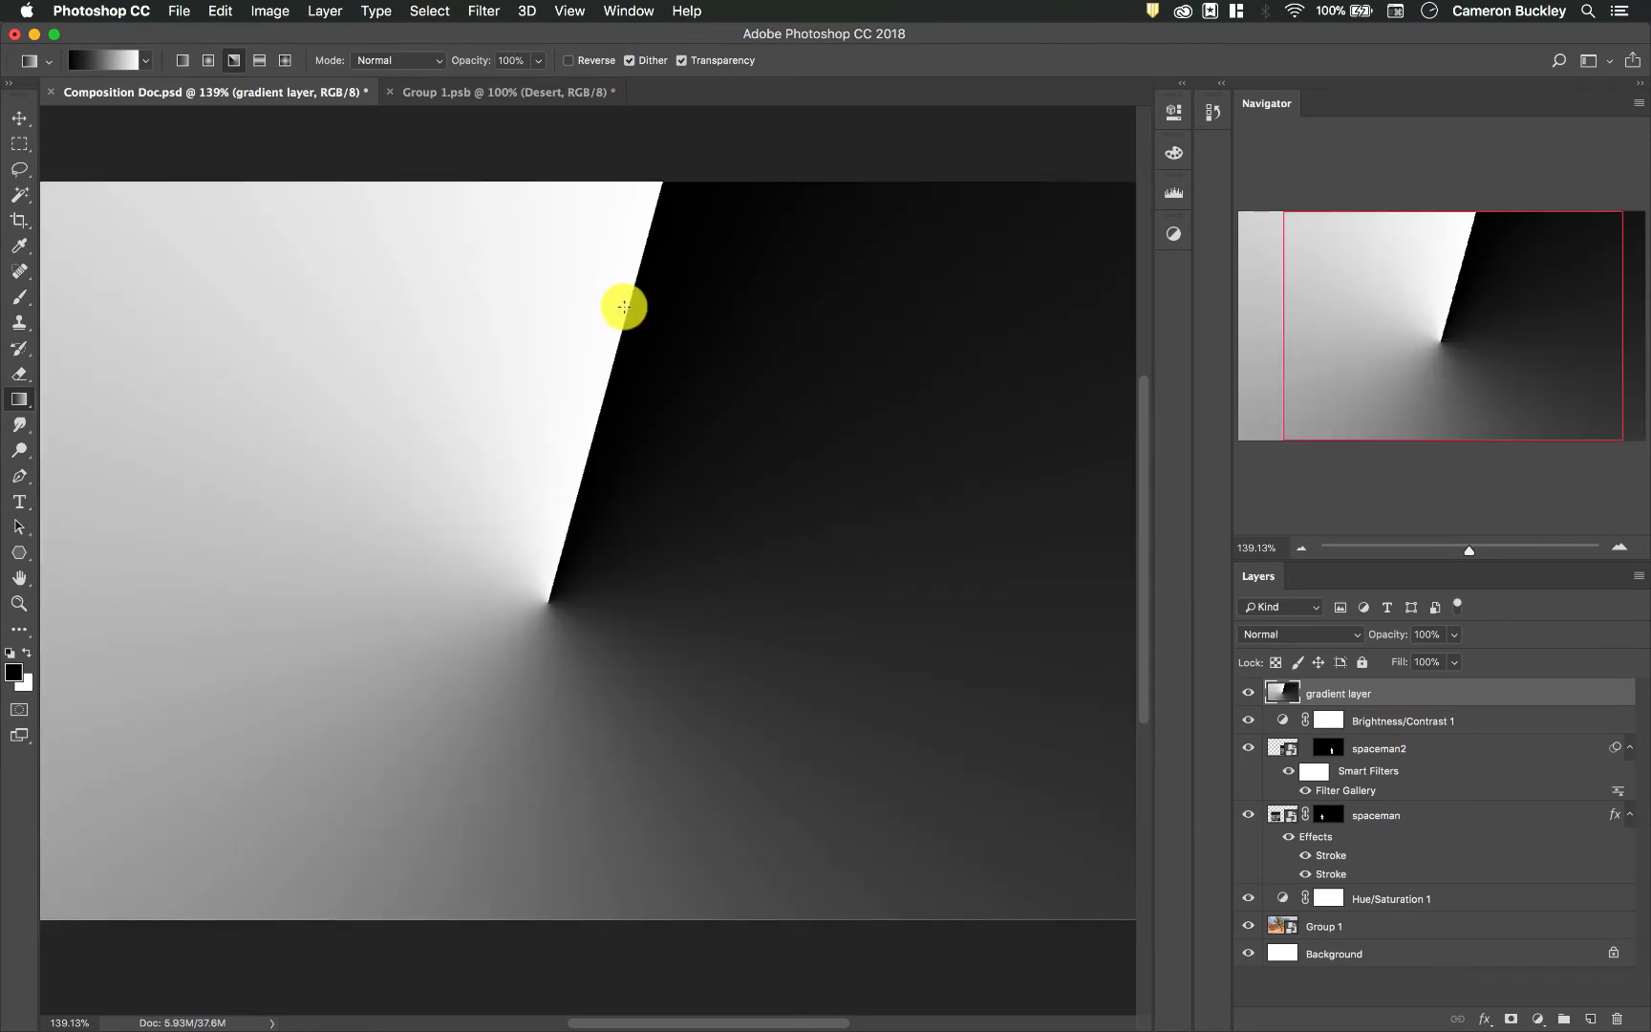
# - Switch to the Reflected gradient style and draw gradients at various angles, ending with a steep dark band slightly right of the canvas centre
pyautogui.click(260, 62)
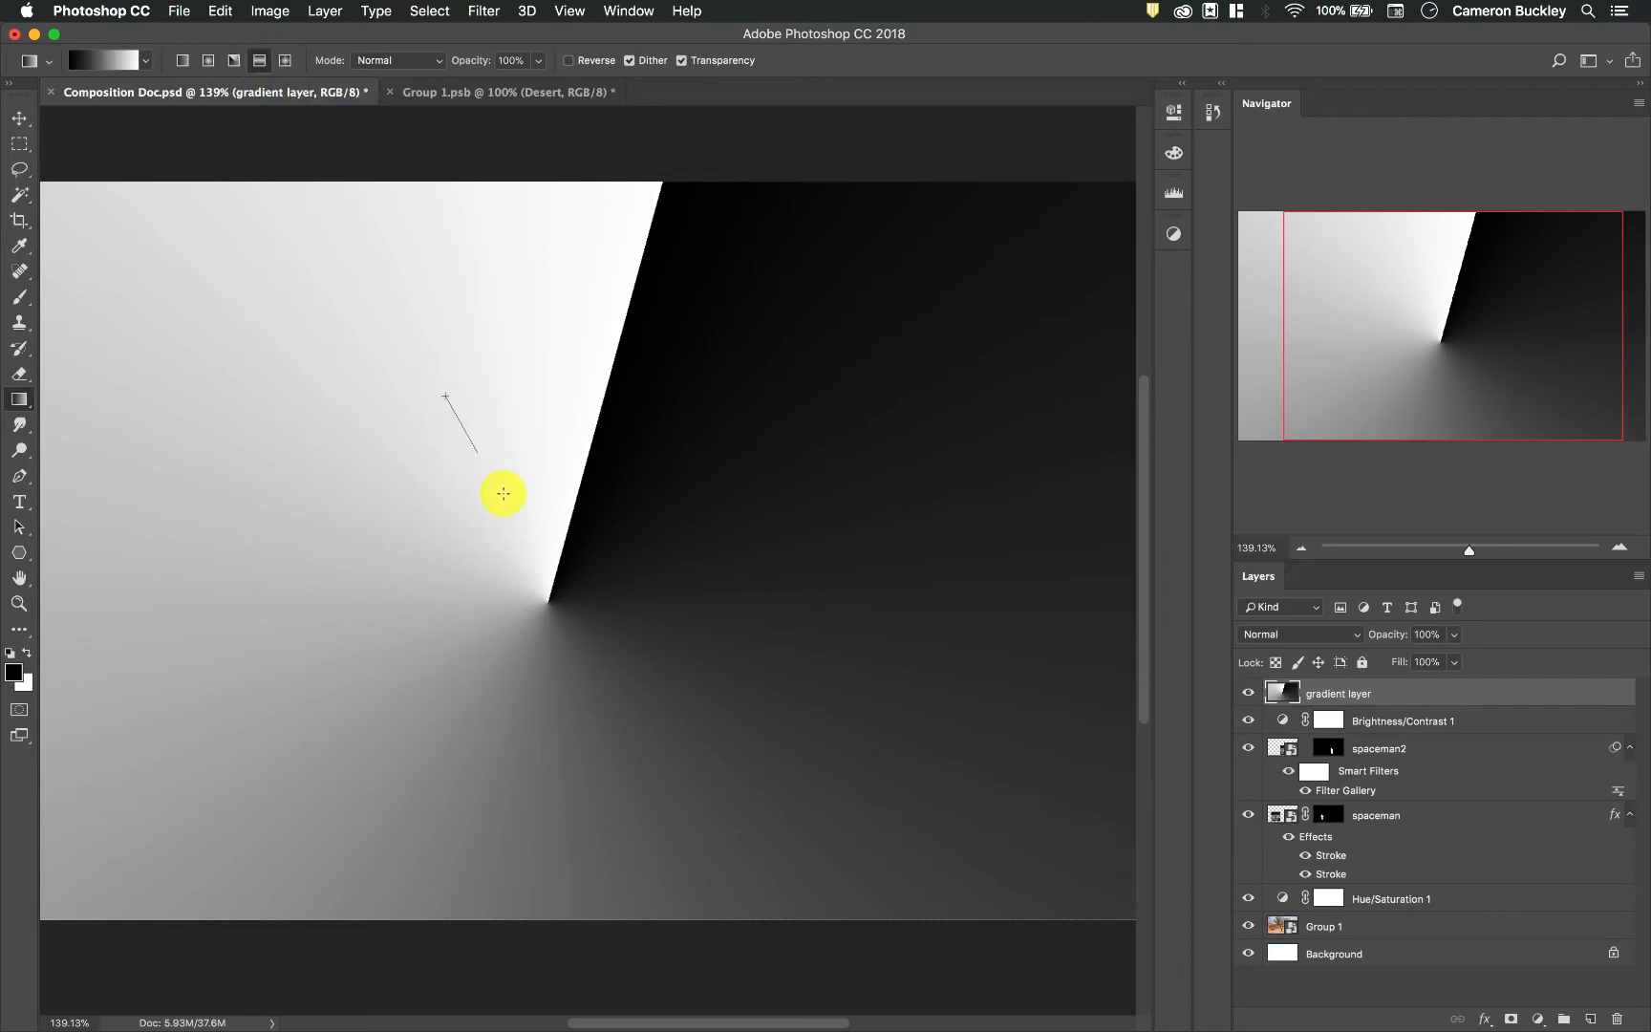
pyautogui.moveTo(476, 452); pyautogui.dragTo(557, 586)
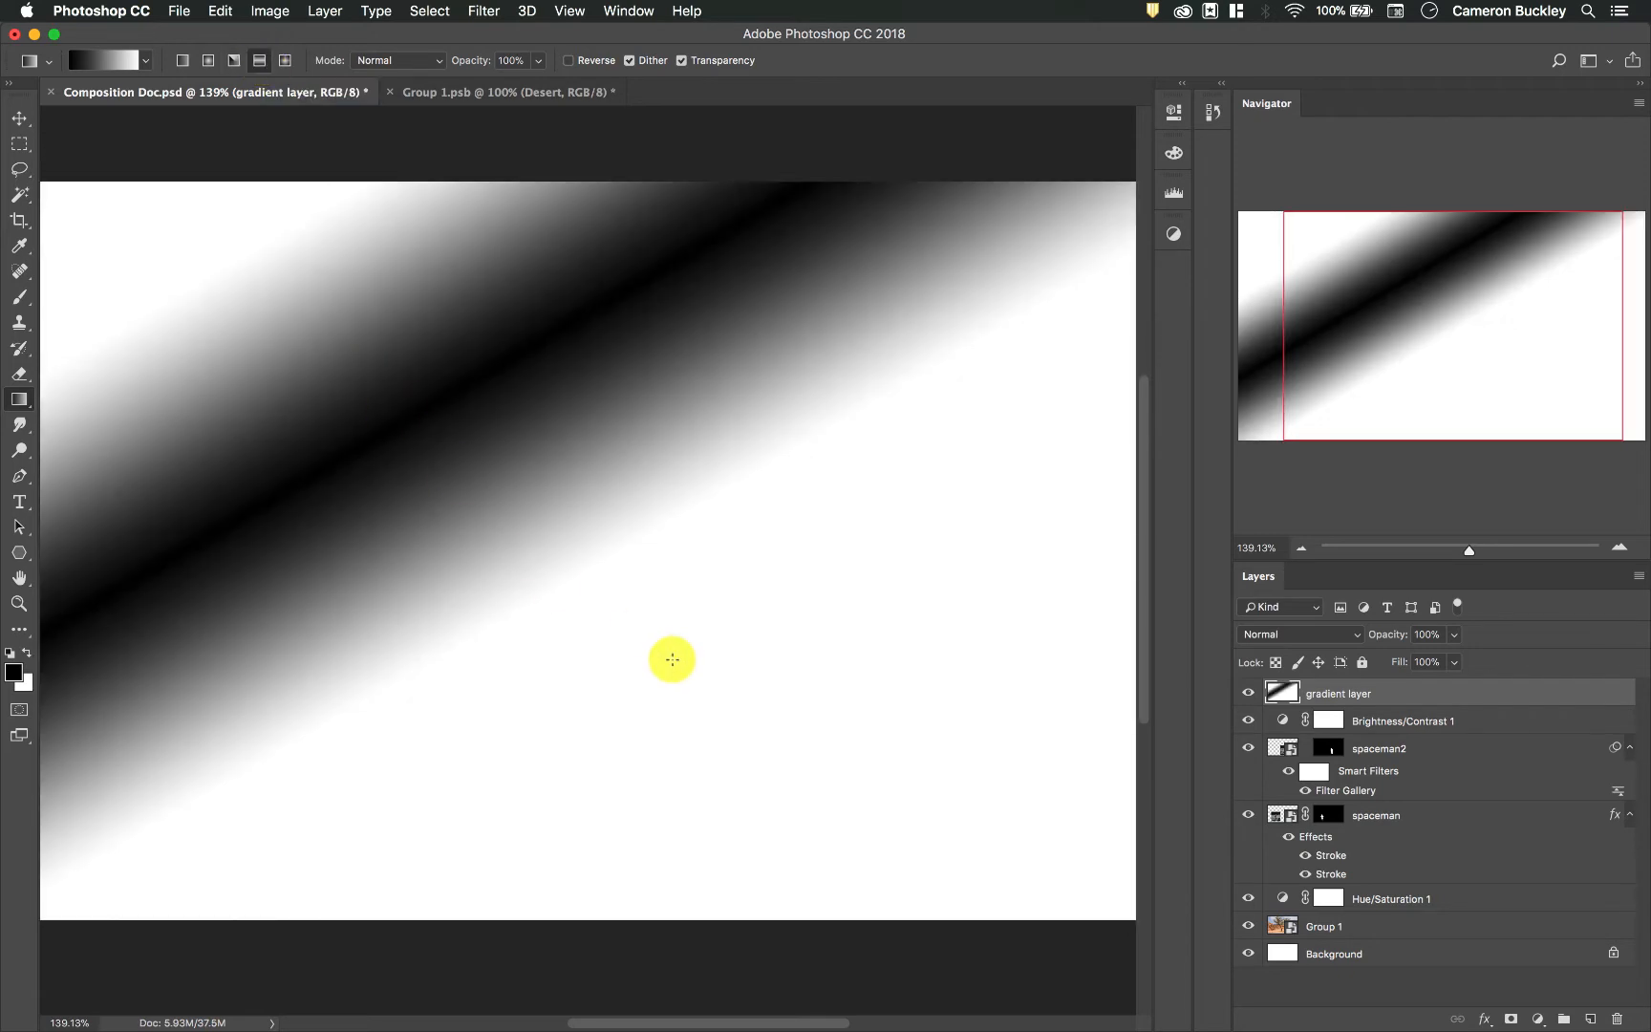
pyautogui.moveTo(749, 721); pyautogui.dragTo(611, 556)
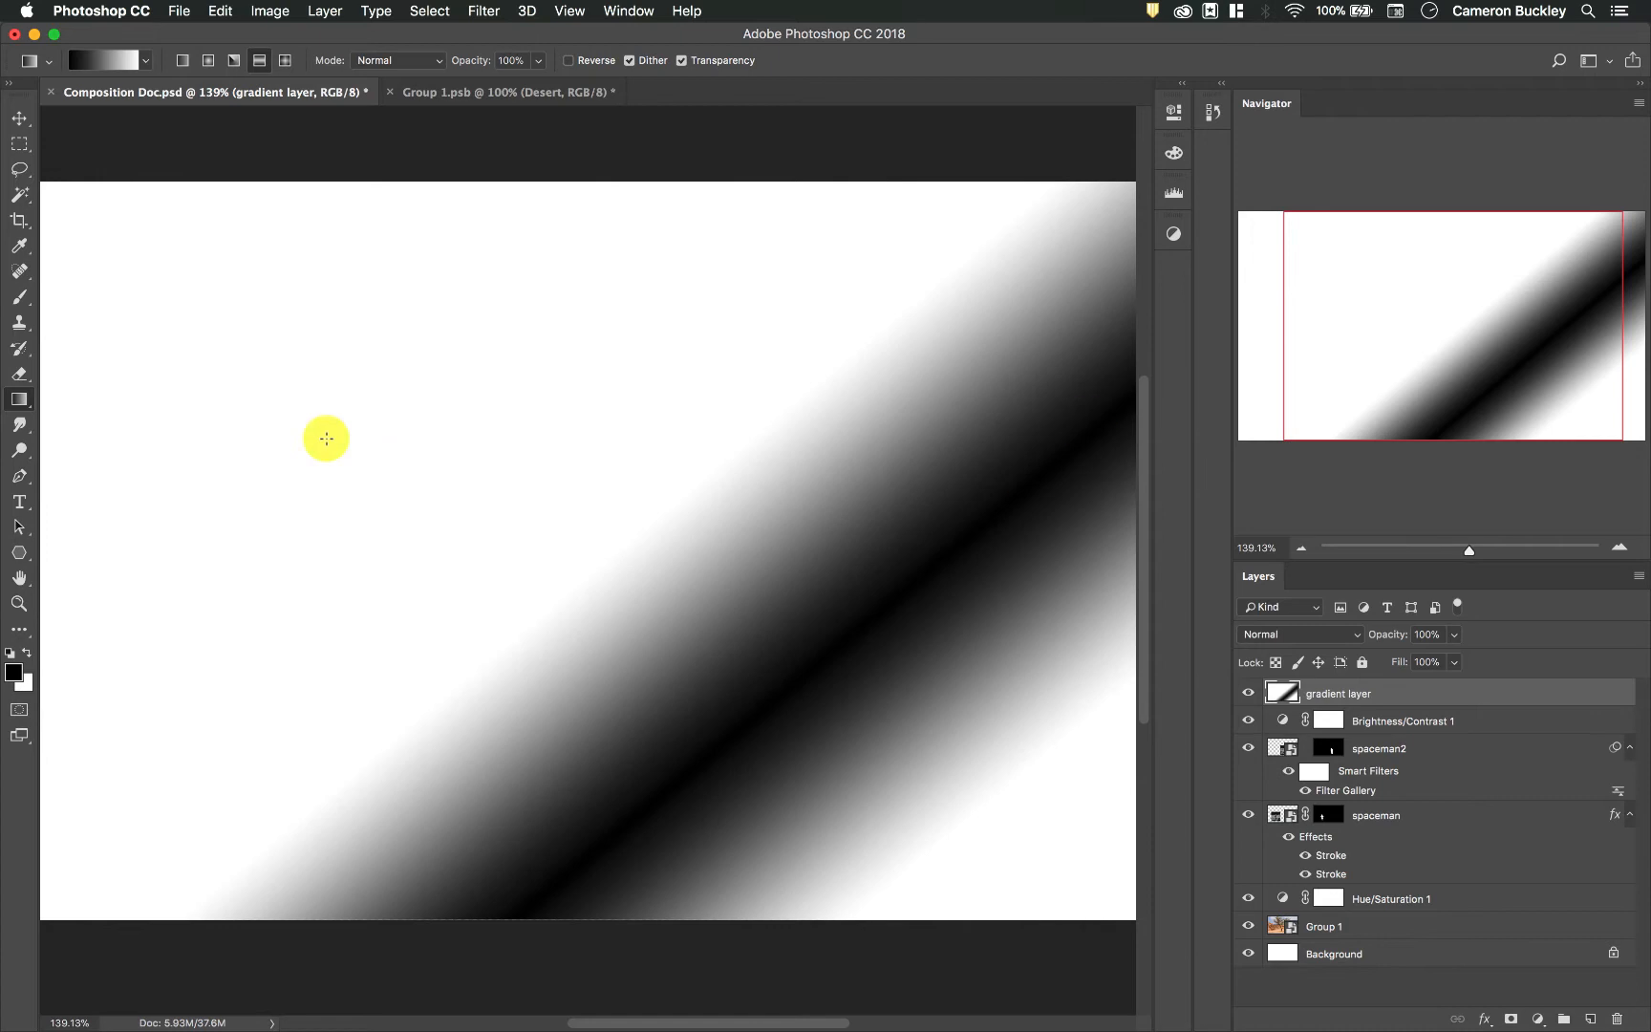
pyautogui.moveTo(544, 308); pyautogui.dragTo(541, 382)
pyautogui.moveTo(563, 479); pyautogui.dragTo(561, 578)
pyautogui.moveTo(472, 327); pyautogui.dragTo(564, 357)
pyautogui.moveTo(715, 463); pyautogui.dragTo(350, 563)
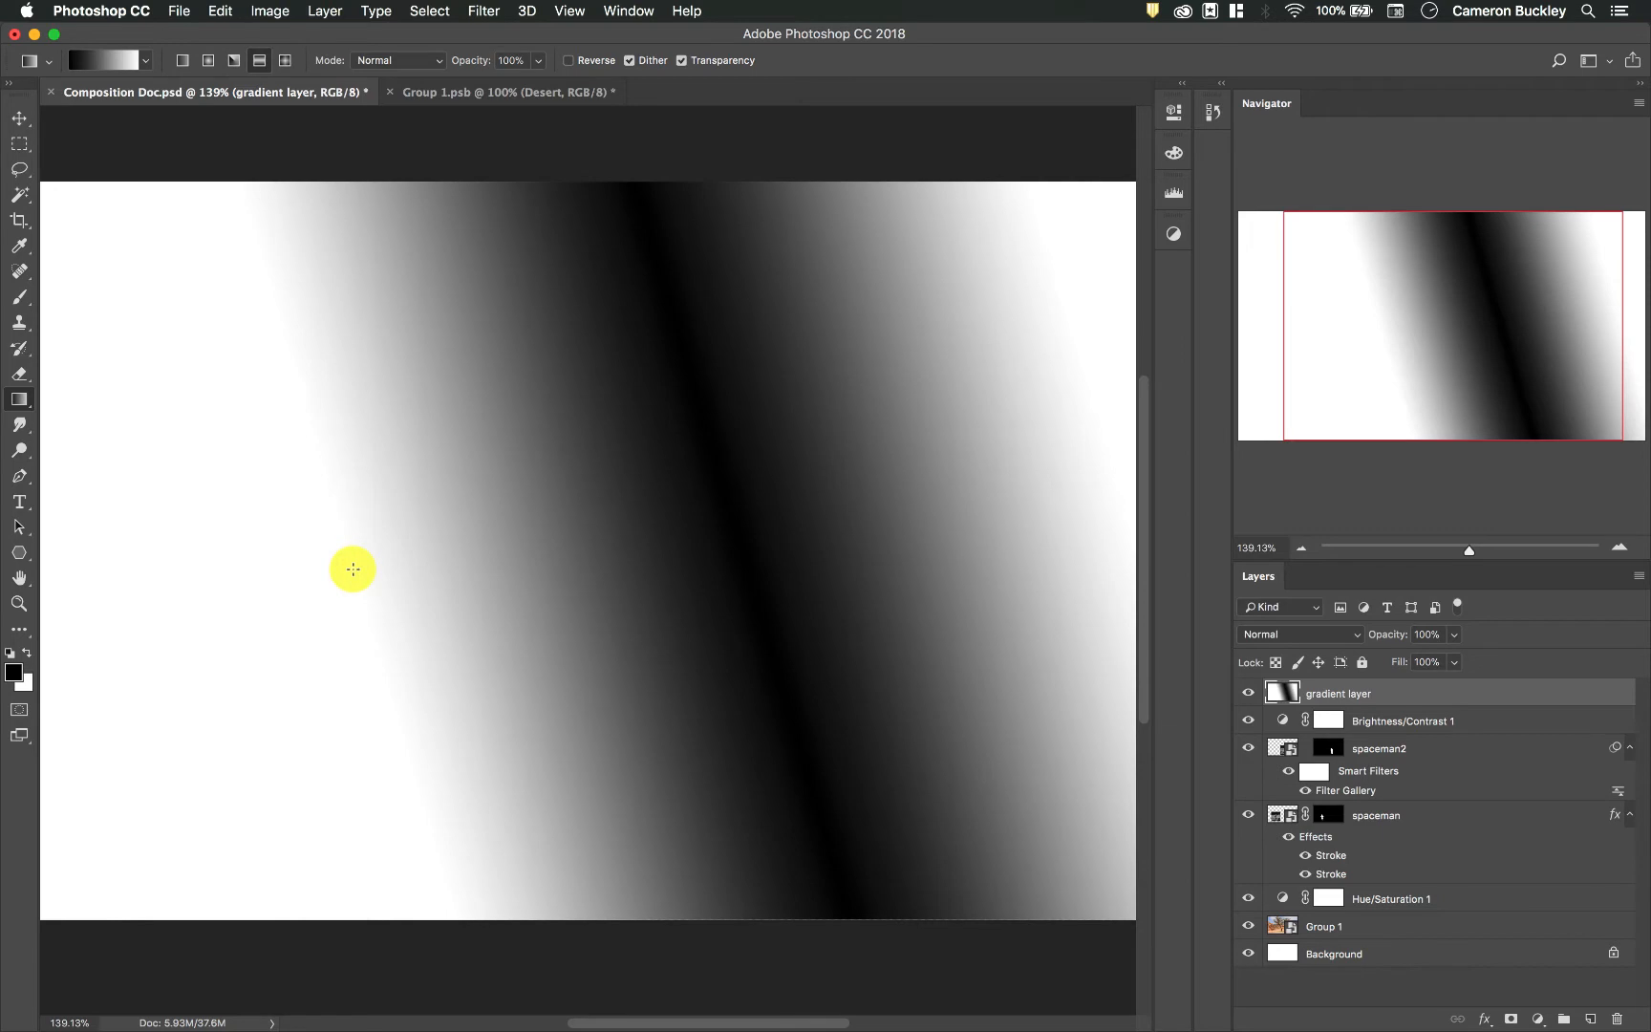
# - Switch to the Diamond gradient style and draw gradients in several directions, ending with one from left of the canvas centre toward the upper right
pyautogui.click(284, 61)
pyautogui.moveTo(418, 520); pyautogui.dragTo(764, 516)
pyautogui.moveTo(466, 535); pyautogui.dragTo(840, 348)
pyautogui.moveTo(473, 568); pyautogui.dragTo(498, 268)
pyautogui.moveTo(465, 562); pyautogui.dragTo(834, 264)
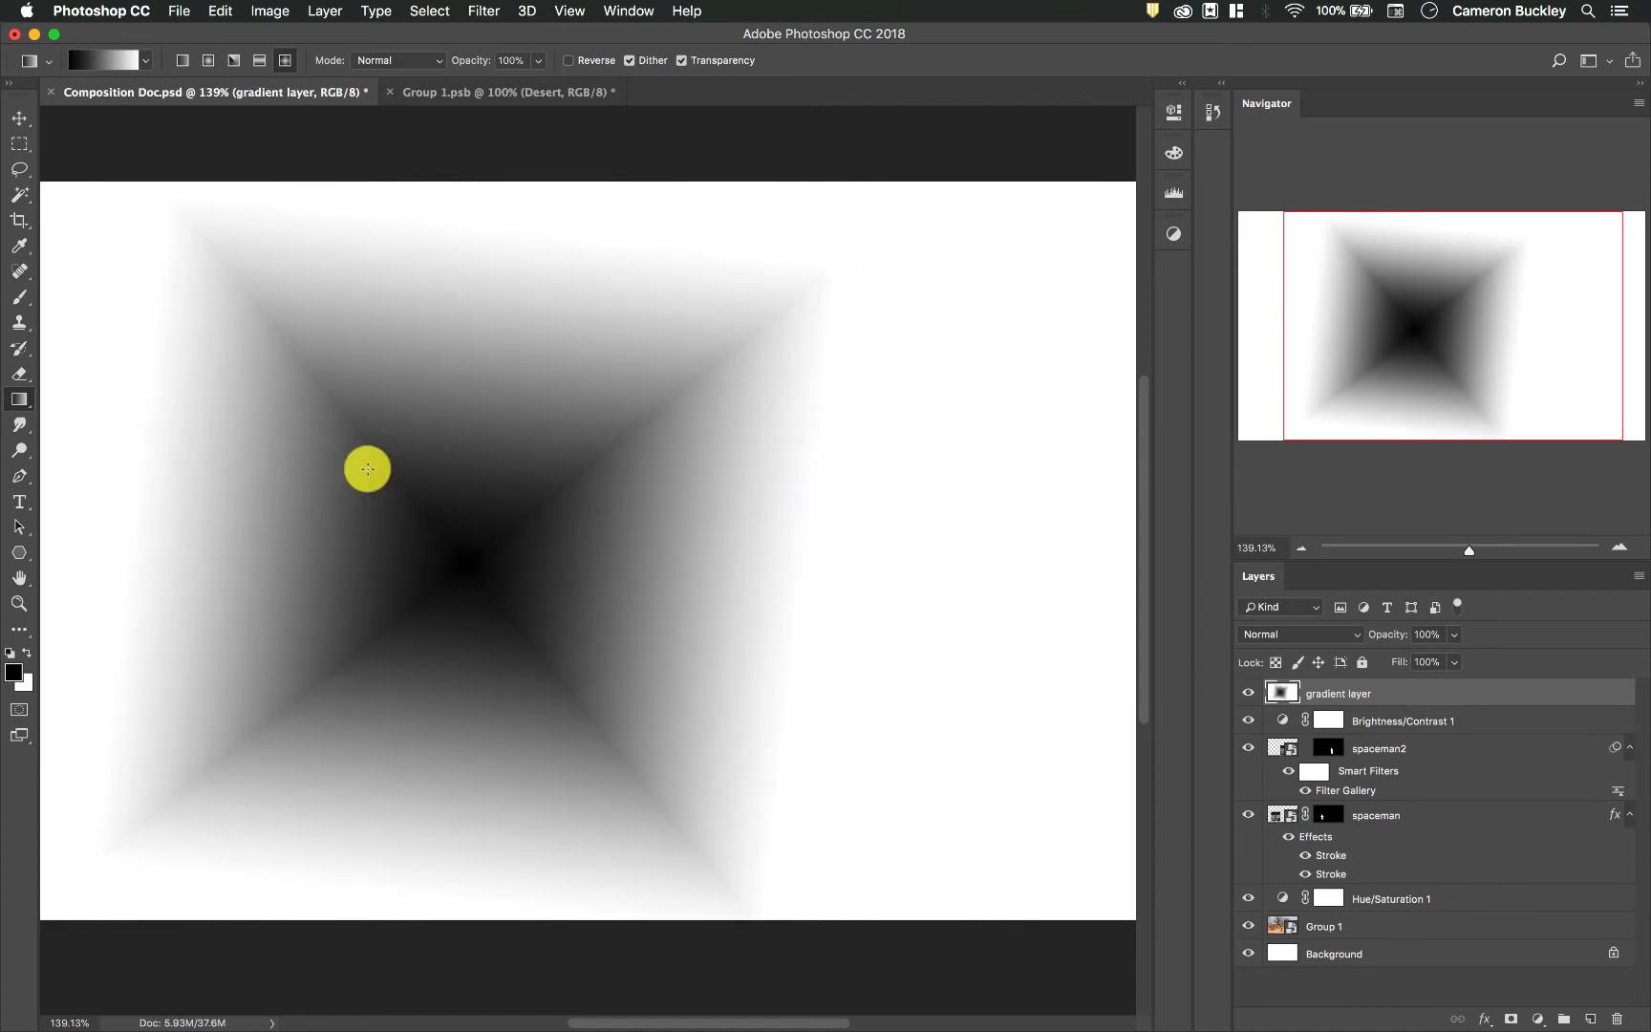
# - Switch back to the Linear gradient style and draw gradients across the canvas, ending with a horizontal one from black on the left to white on the right
pyautogui.hscroll(-5, 199, 444)
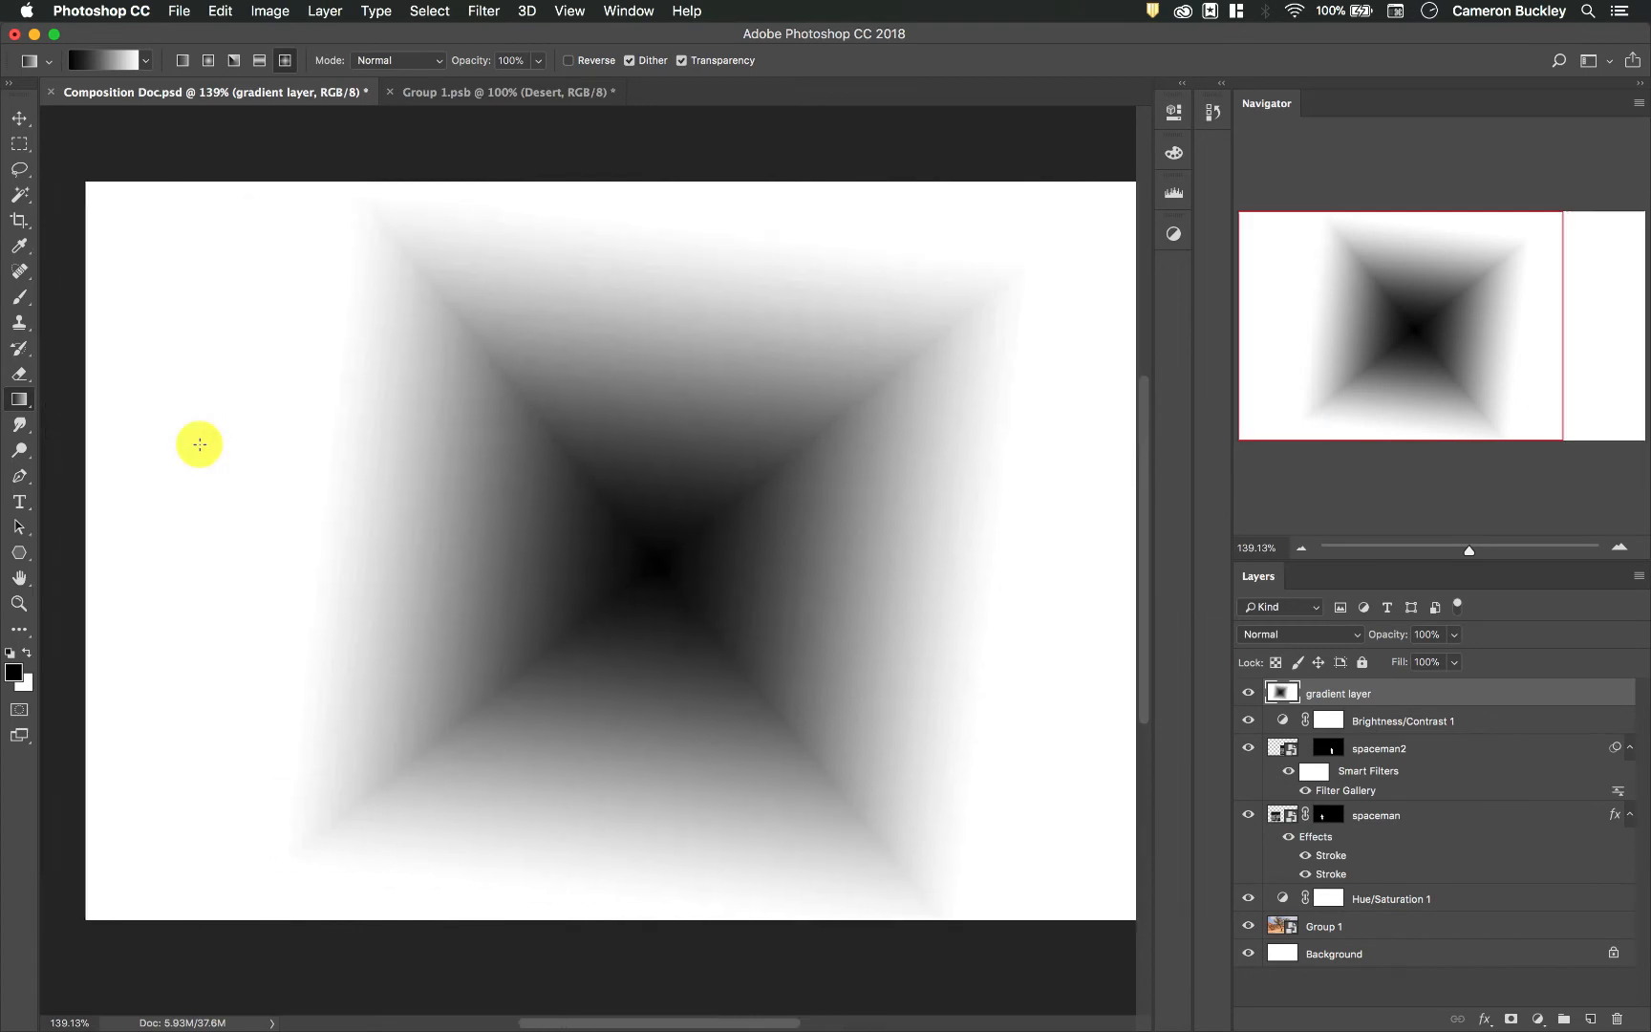
pyautogui.hscroll(10, 988, 350)
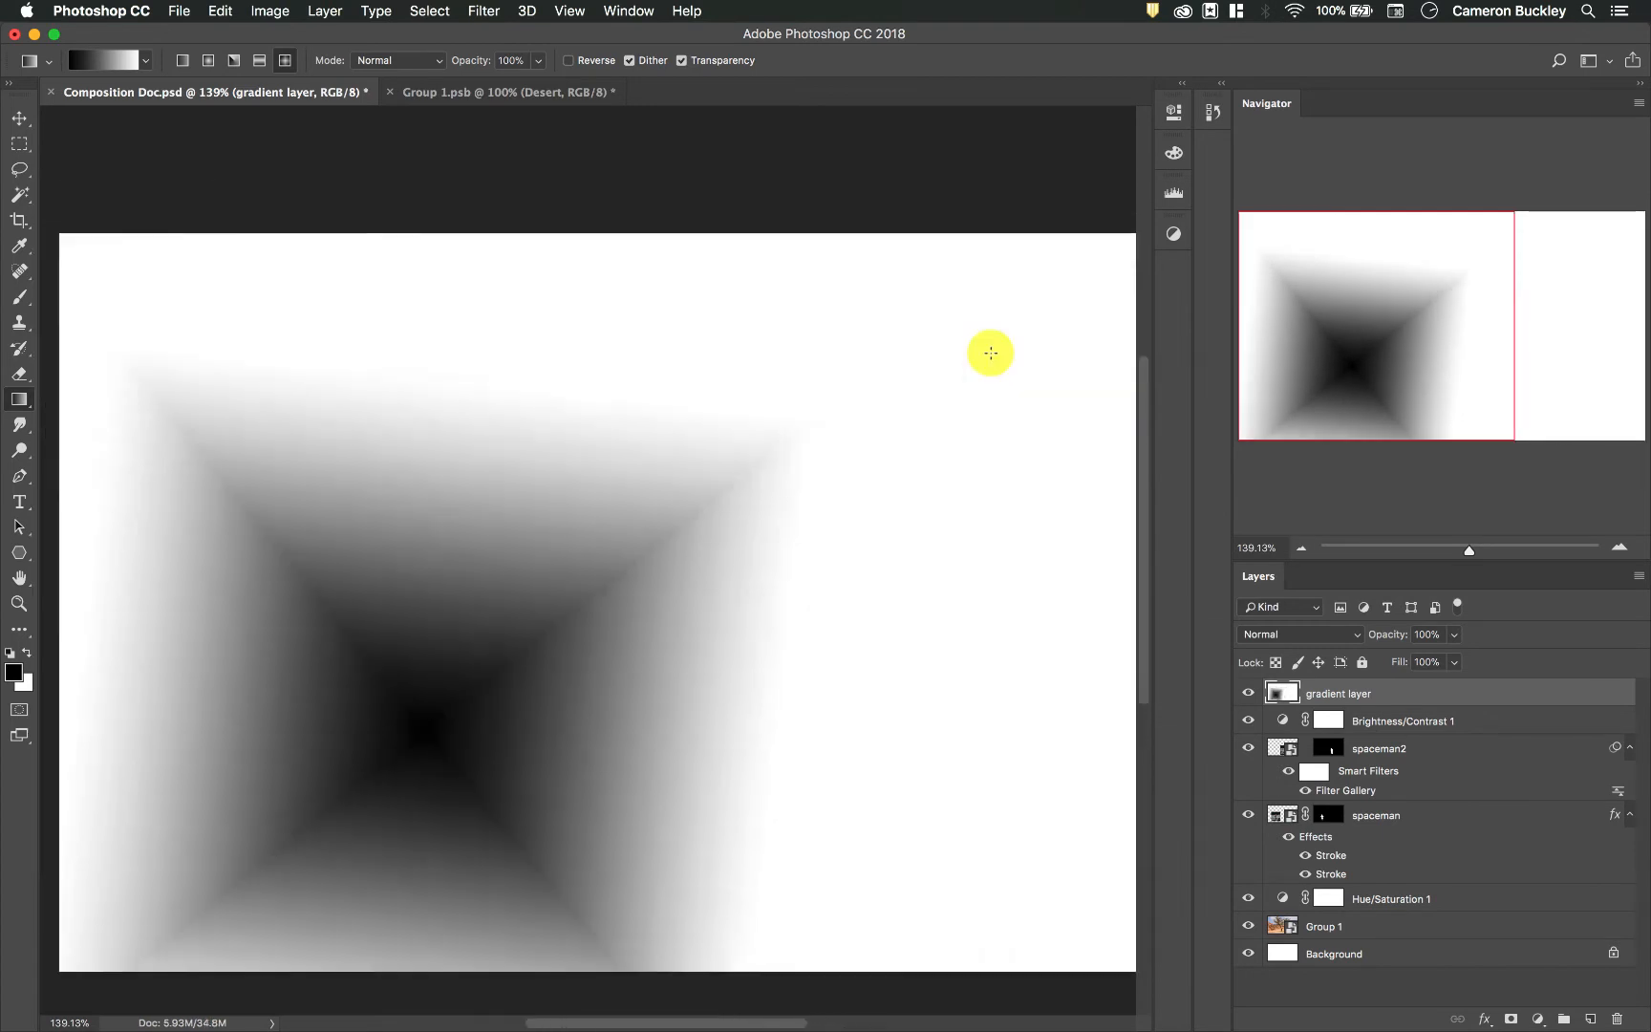
pyautogui.hscroll(-8, 437, 415)
pyautogui.click(182, 60)
pyautogui.moveTo(636, 408); pyautogui.dragTo(1059, 400)
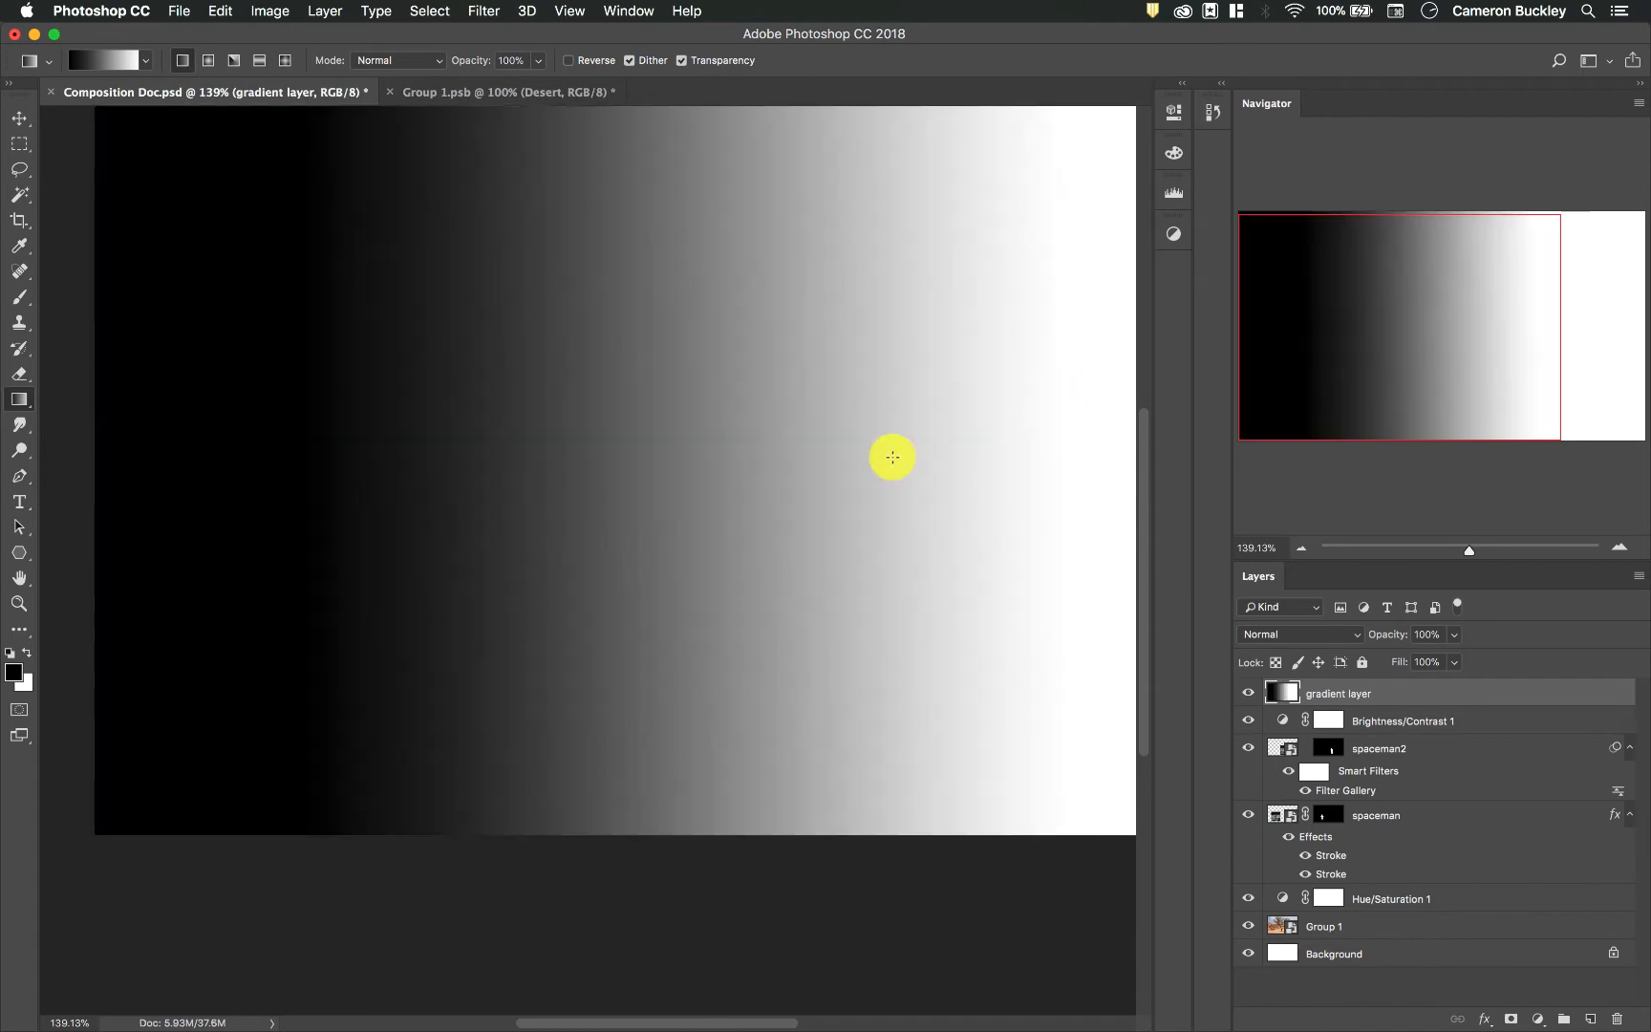
pyautogui.hscroll(5, 891, 457)
pyautogui.moveTo(554, 548)
pyautogui.mouseDown()
pyautogui.moveTo(614, 445)
pyautogui.moveTo(619, 608)
pyautogui.mouseUp()
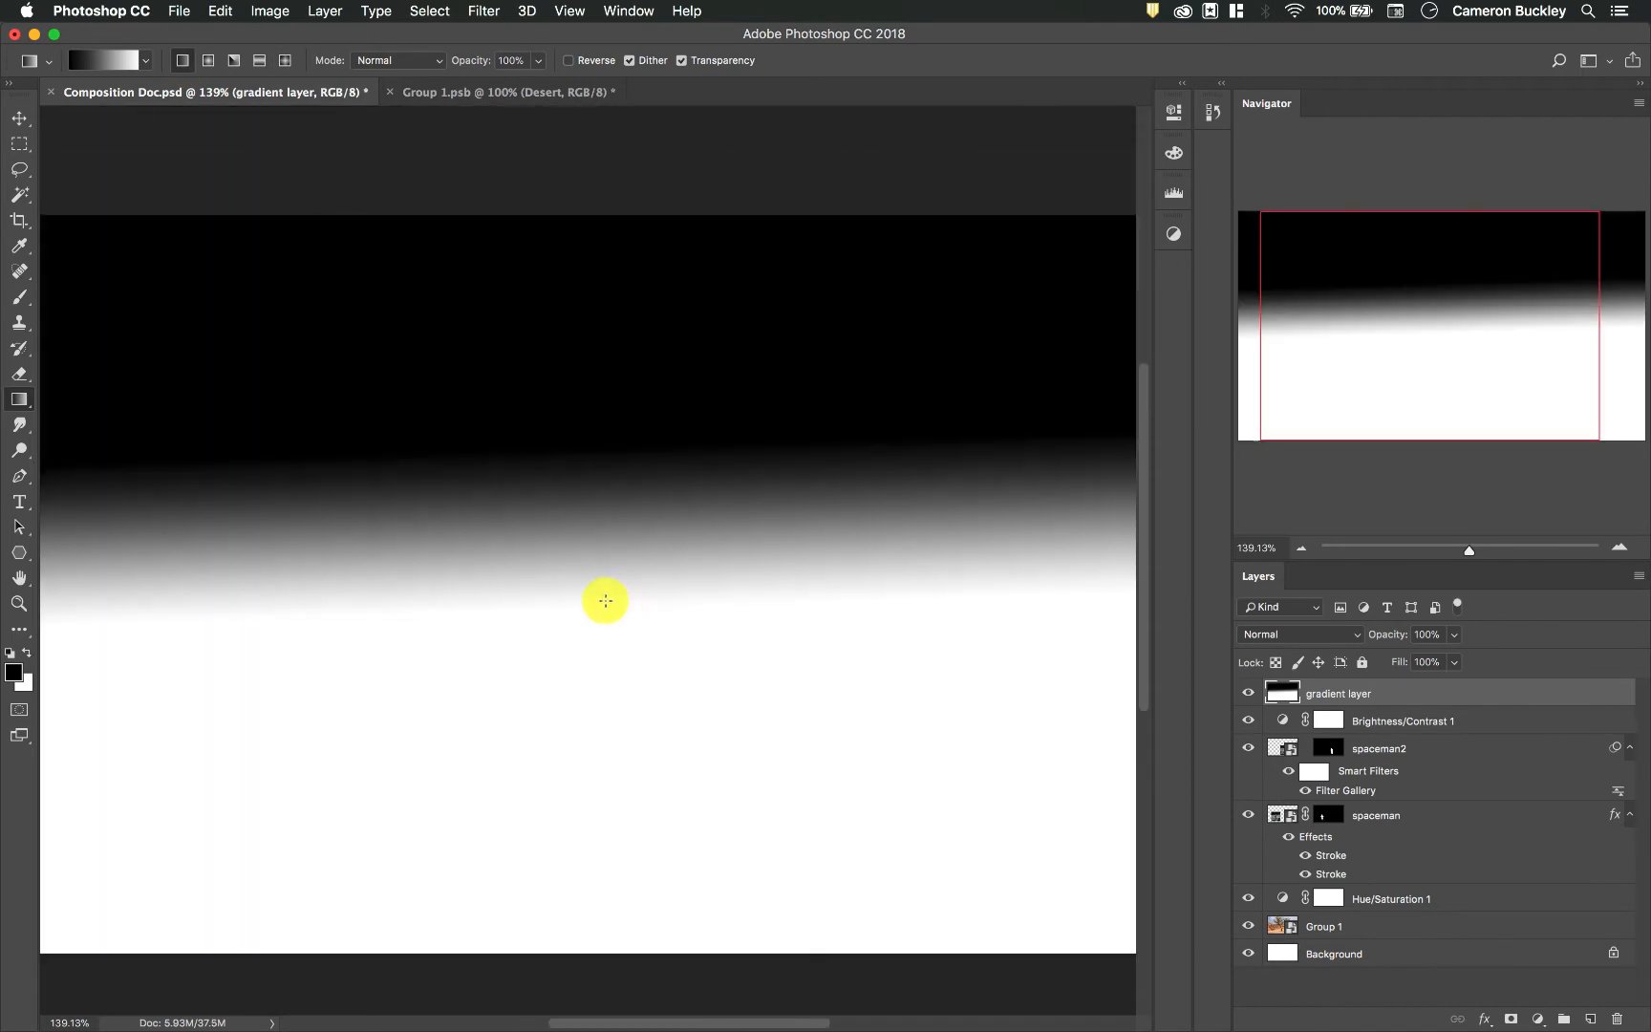
pyautogui.moveTo(494, 554); pyautogui.dragTo(877, 556)
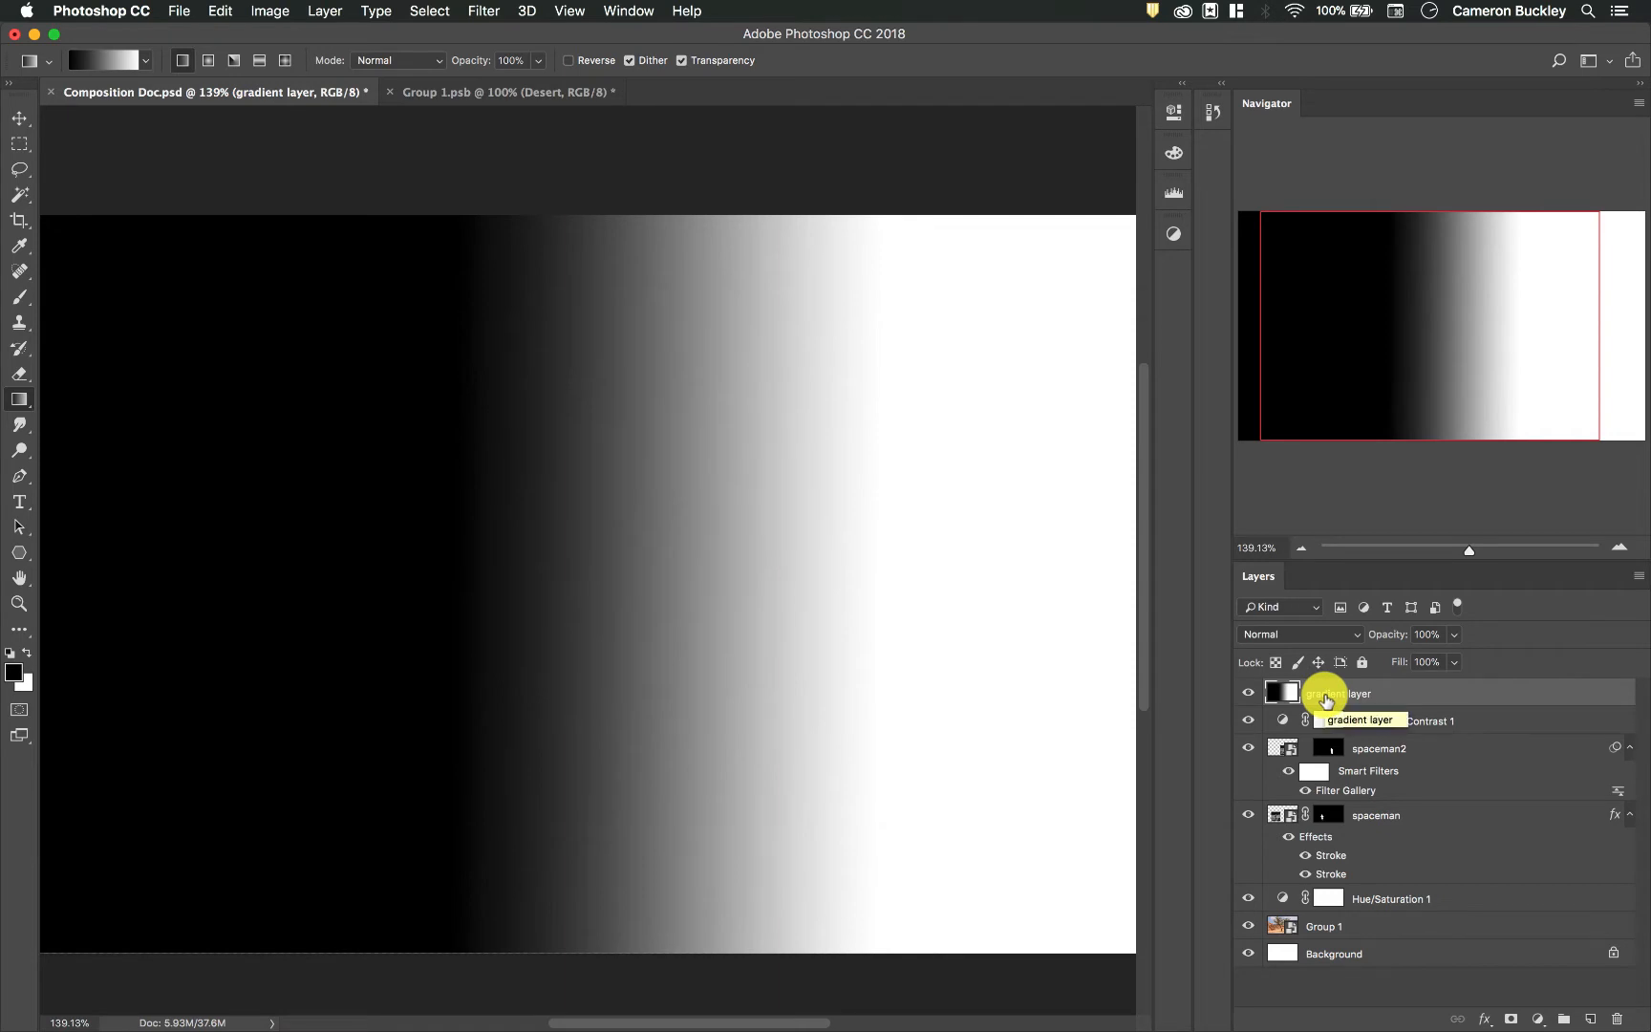
# - Delete the gradient layer, and hide and reshow the Brightness/Contrast 1 adjustment to compare its effect
pyautogui.press('BackSpace')
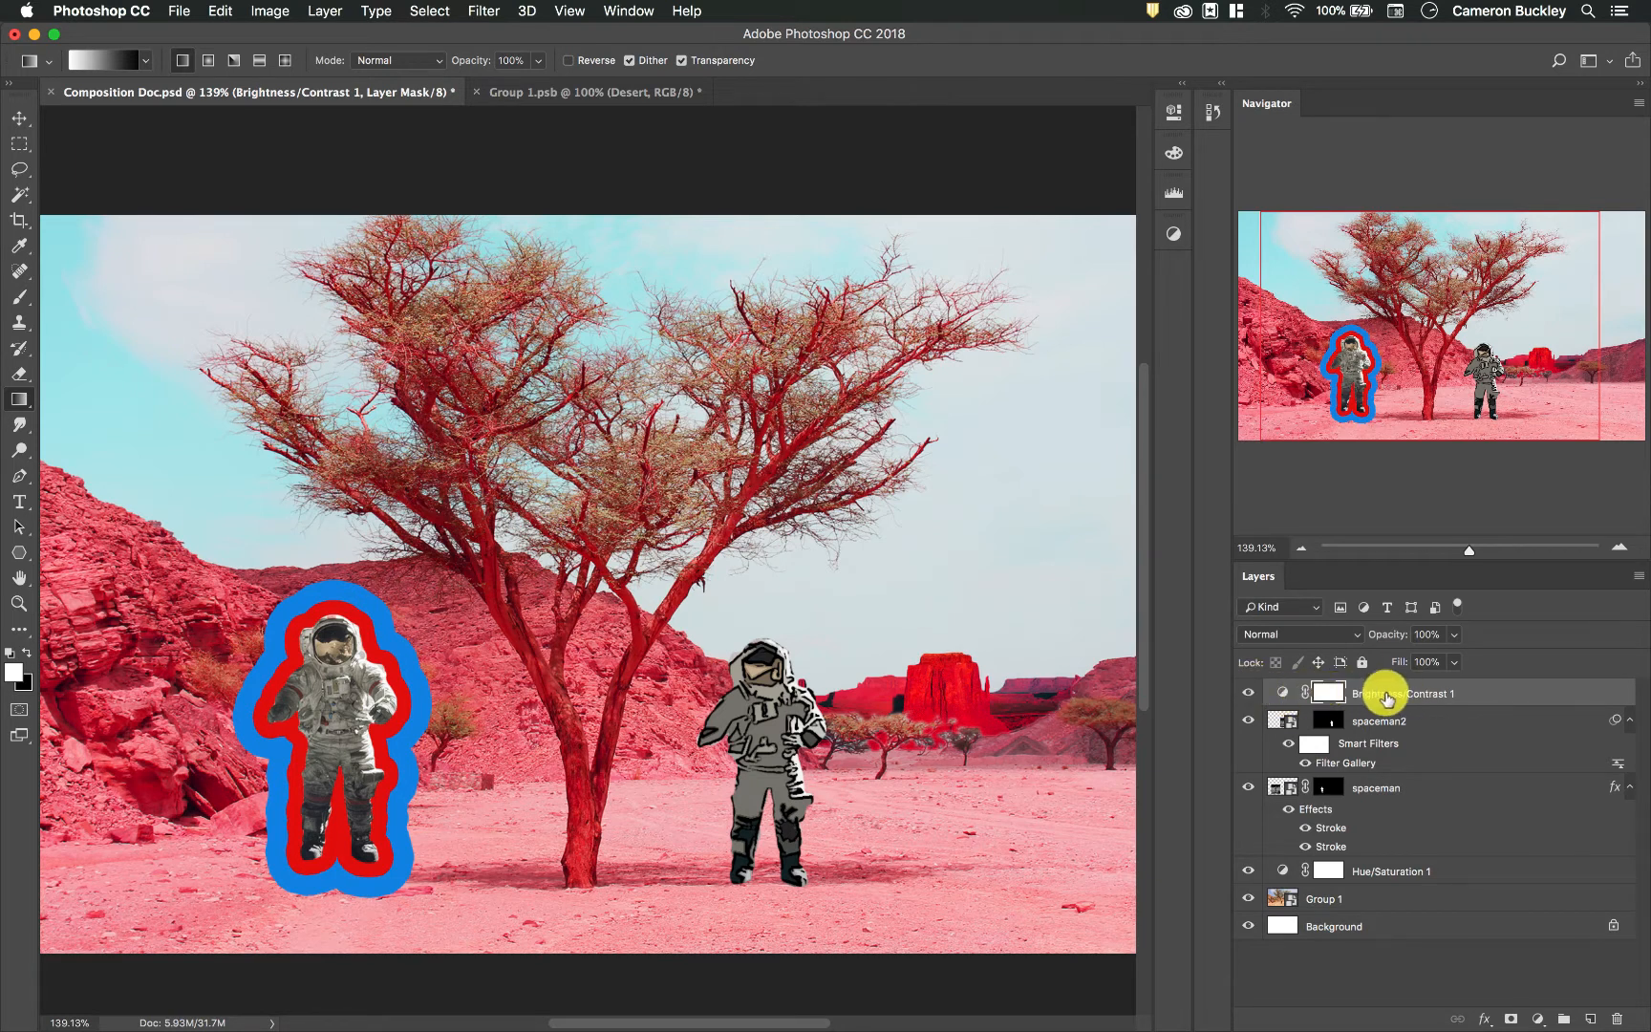
pyautogui.click(1249, 694)
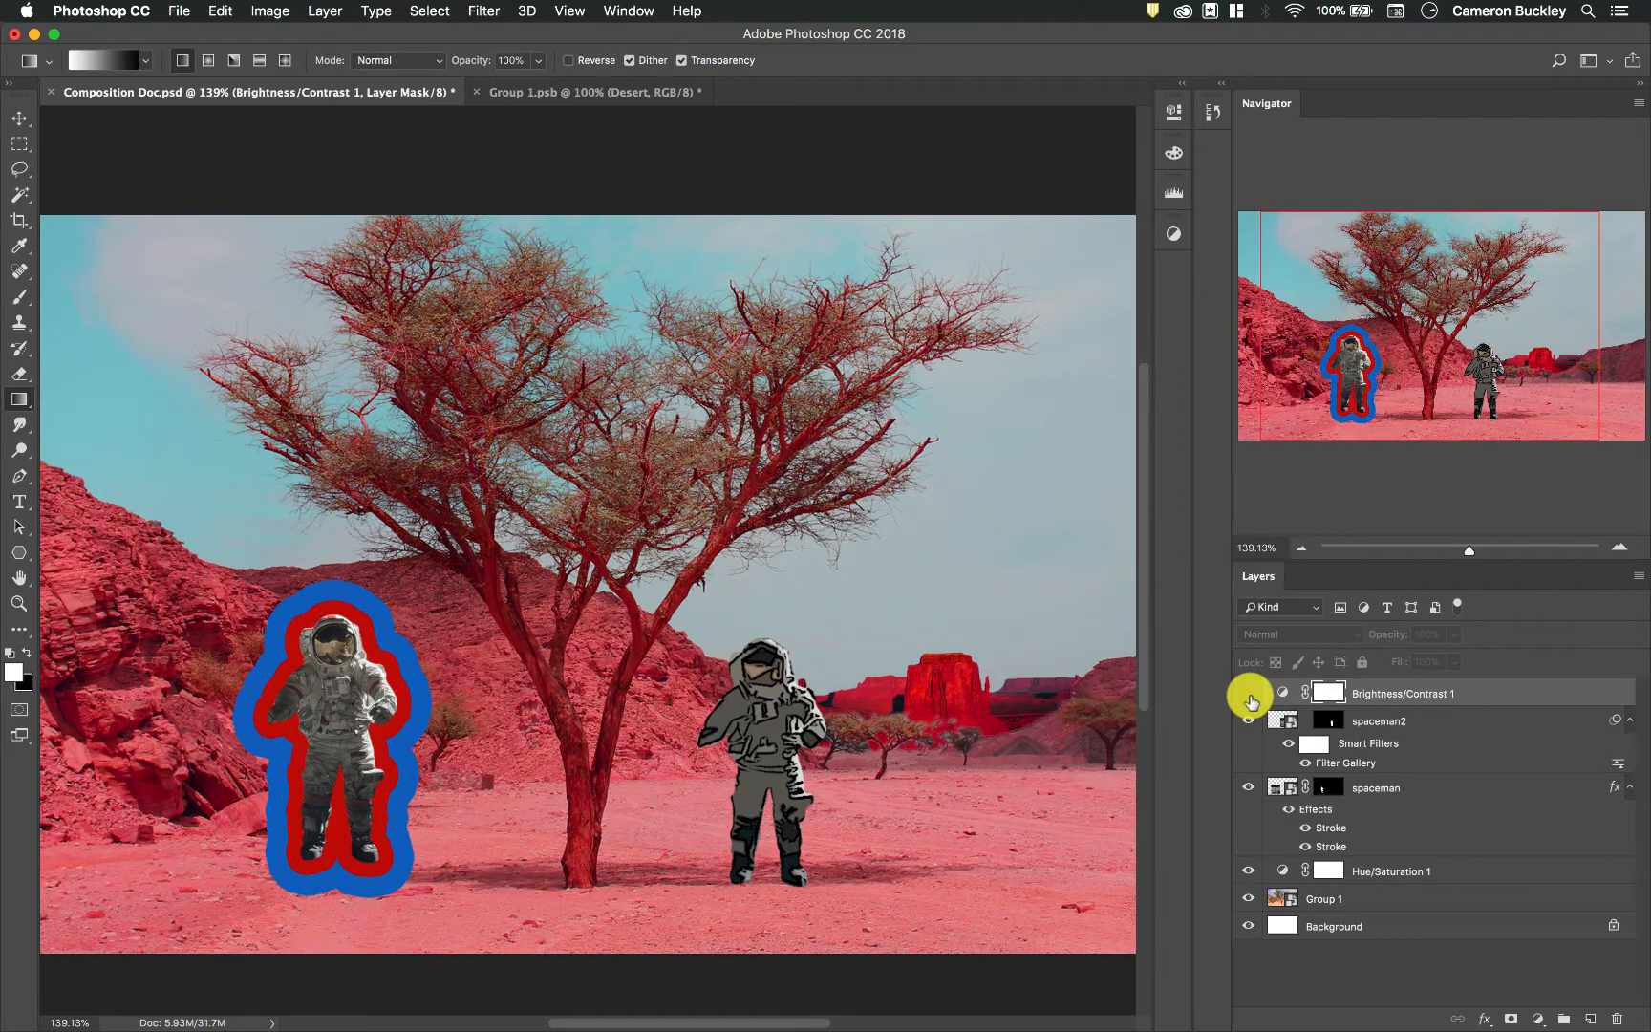
pyautogui.click(1247, 694)
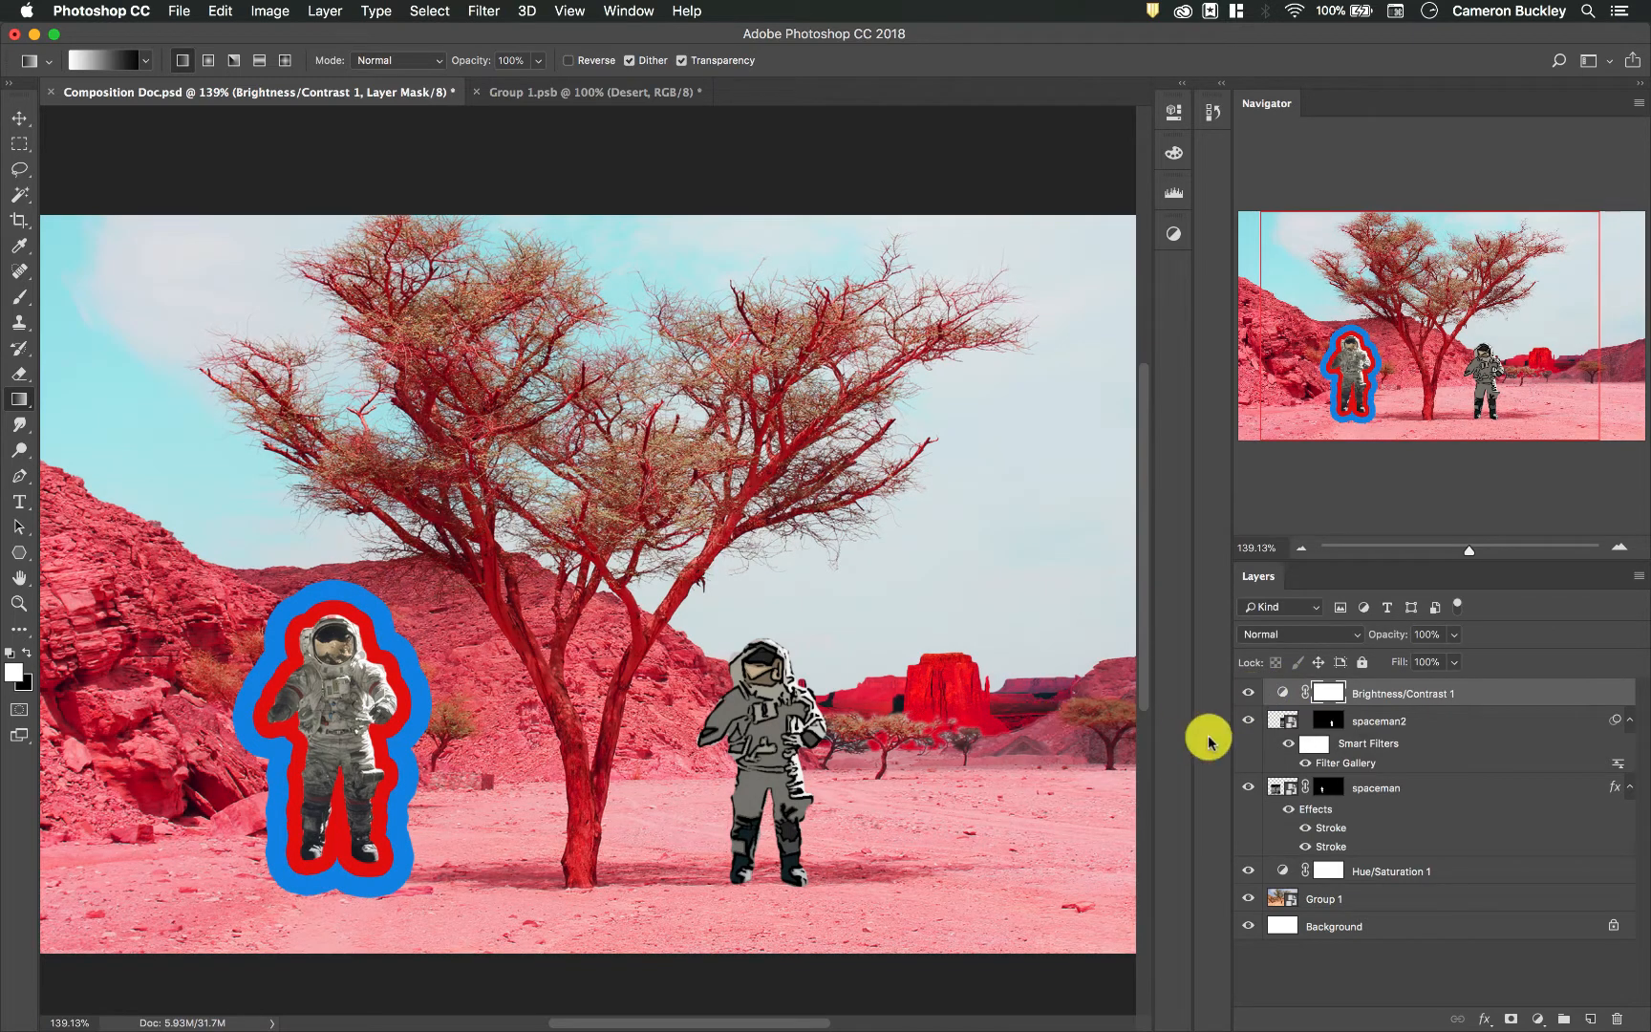
# - Draw a horizontal white-to-black linear gradient on the Brightness/Contrast 1 mask, view the mask on its own and return to the image
pyautogui.scroll(-1, 1330, 690)
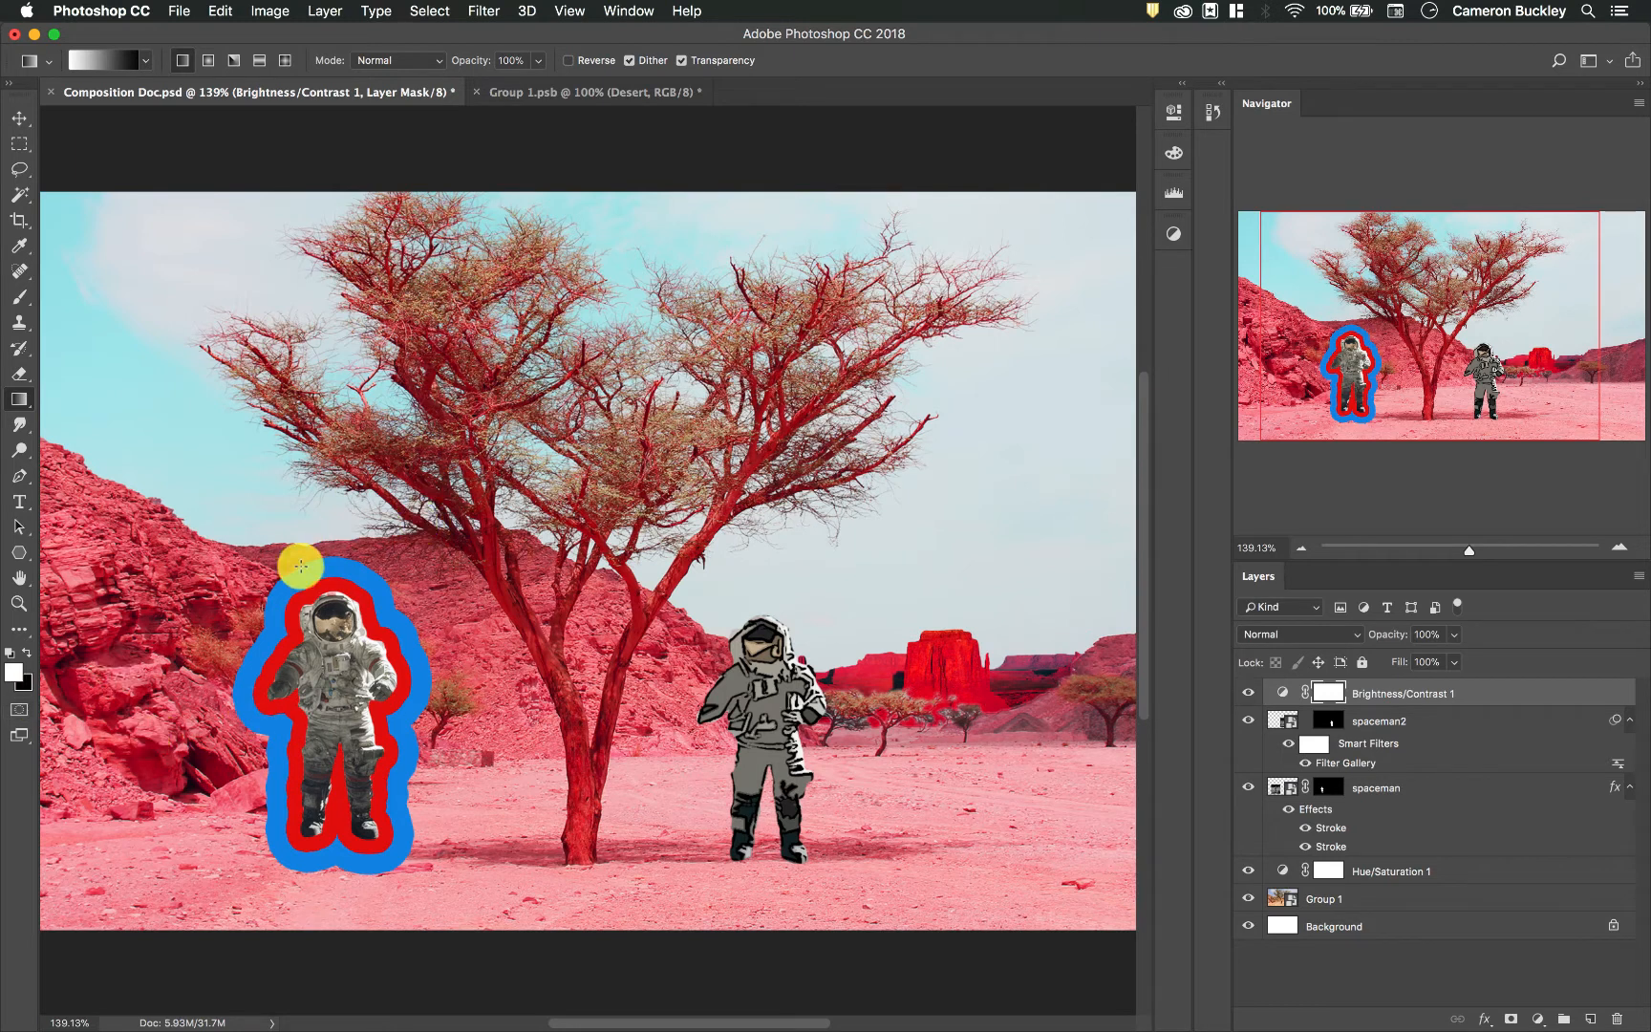
pyautogui.moveTo(552, 561); pyautogui.dragTo(961, 563)
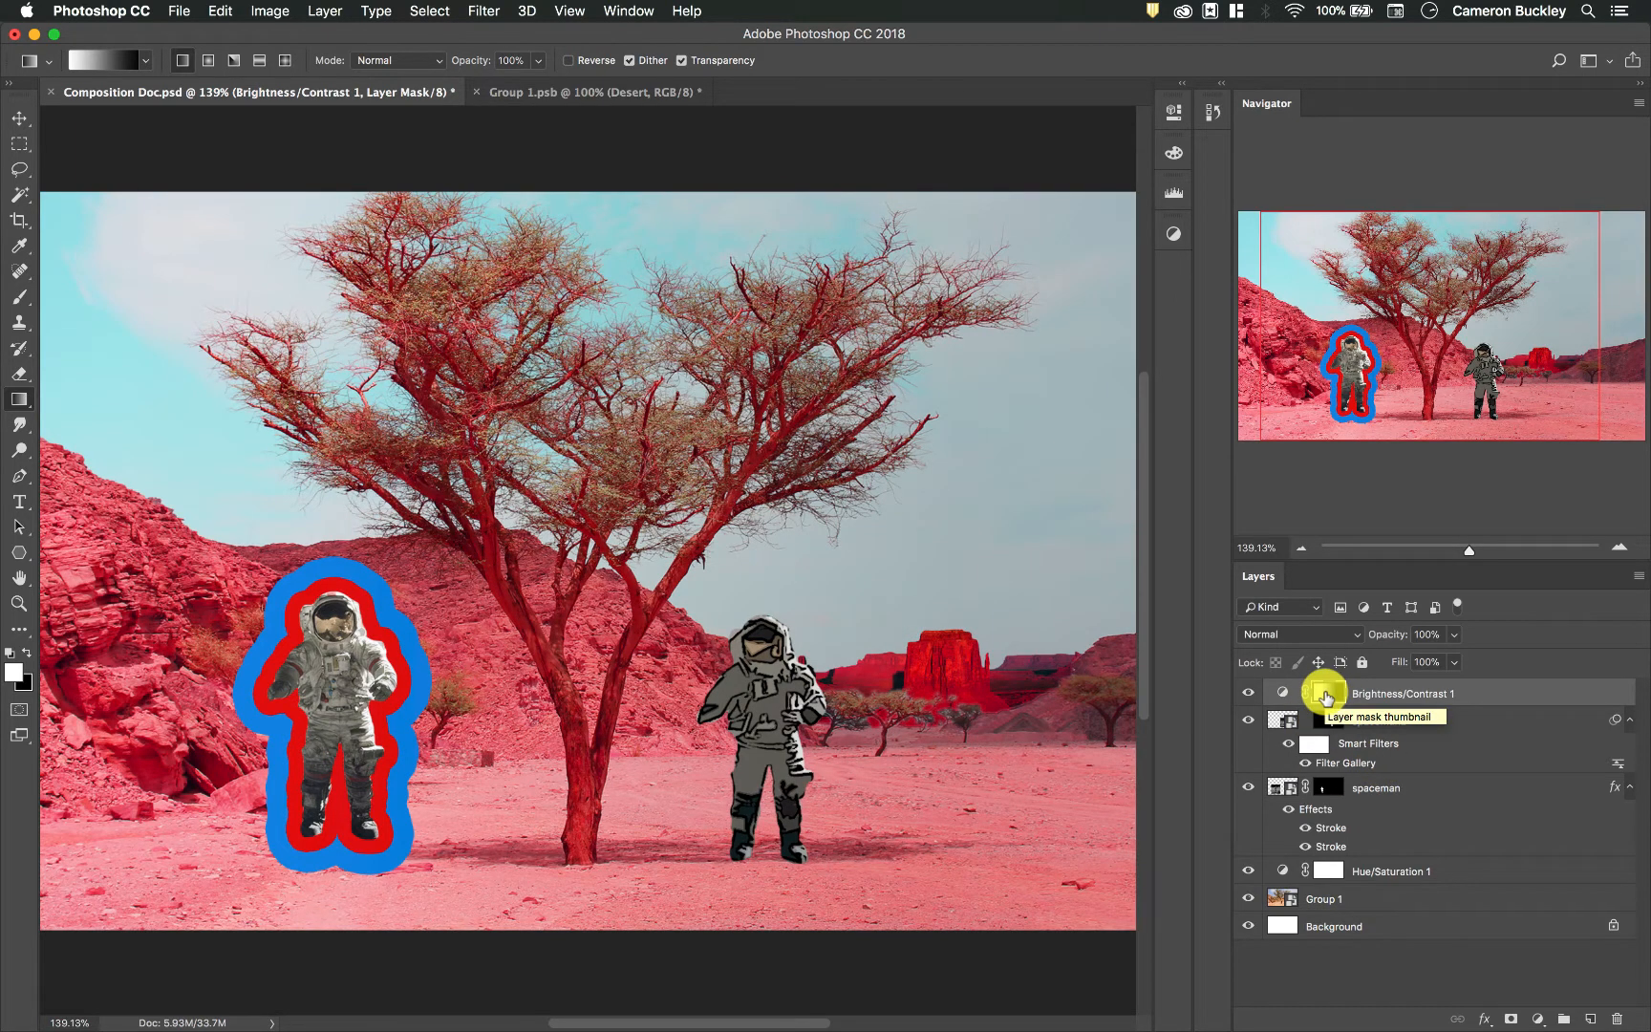
pyautogui.keyDown('alt'); pyautogui.click(1325, 696); pyautogui.keyUp('alt')
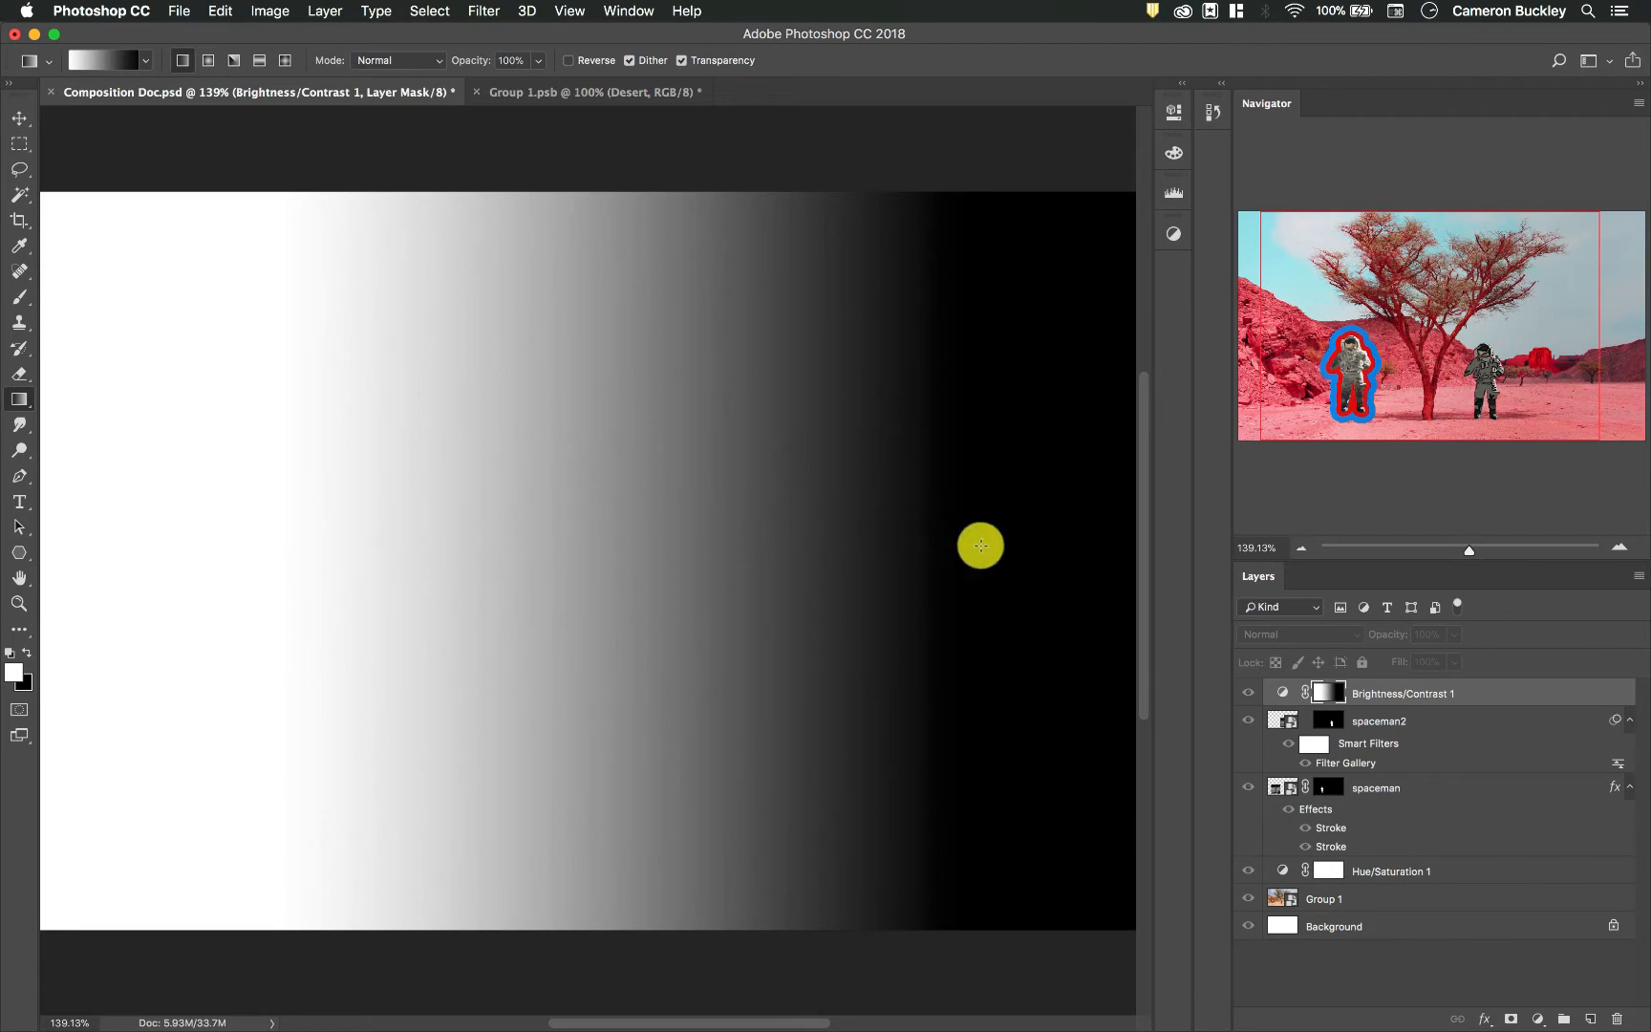
pyautogui.click(1385, 689)
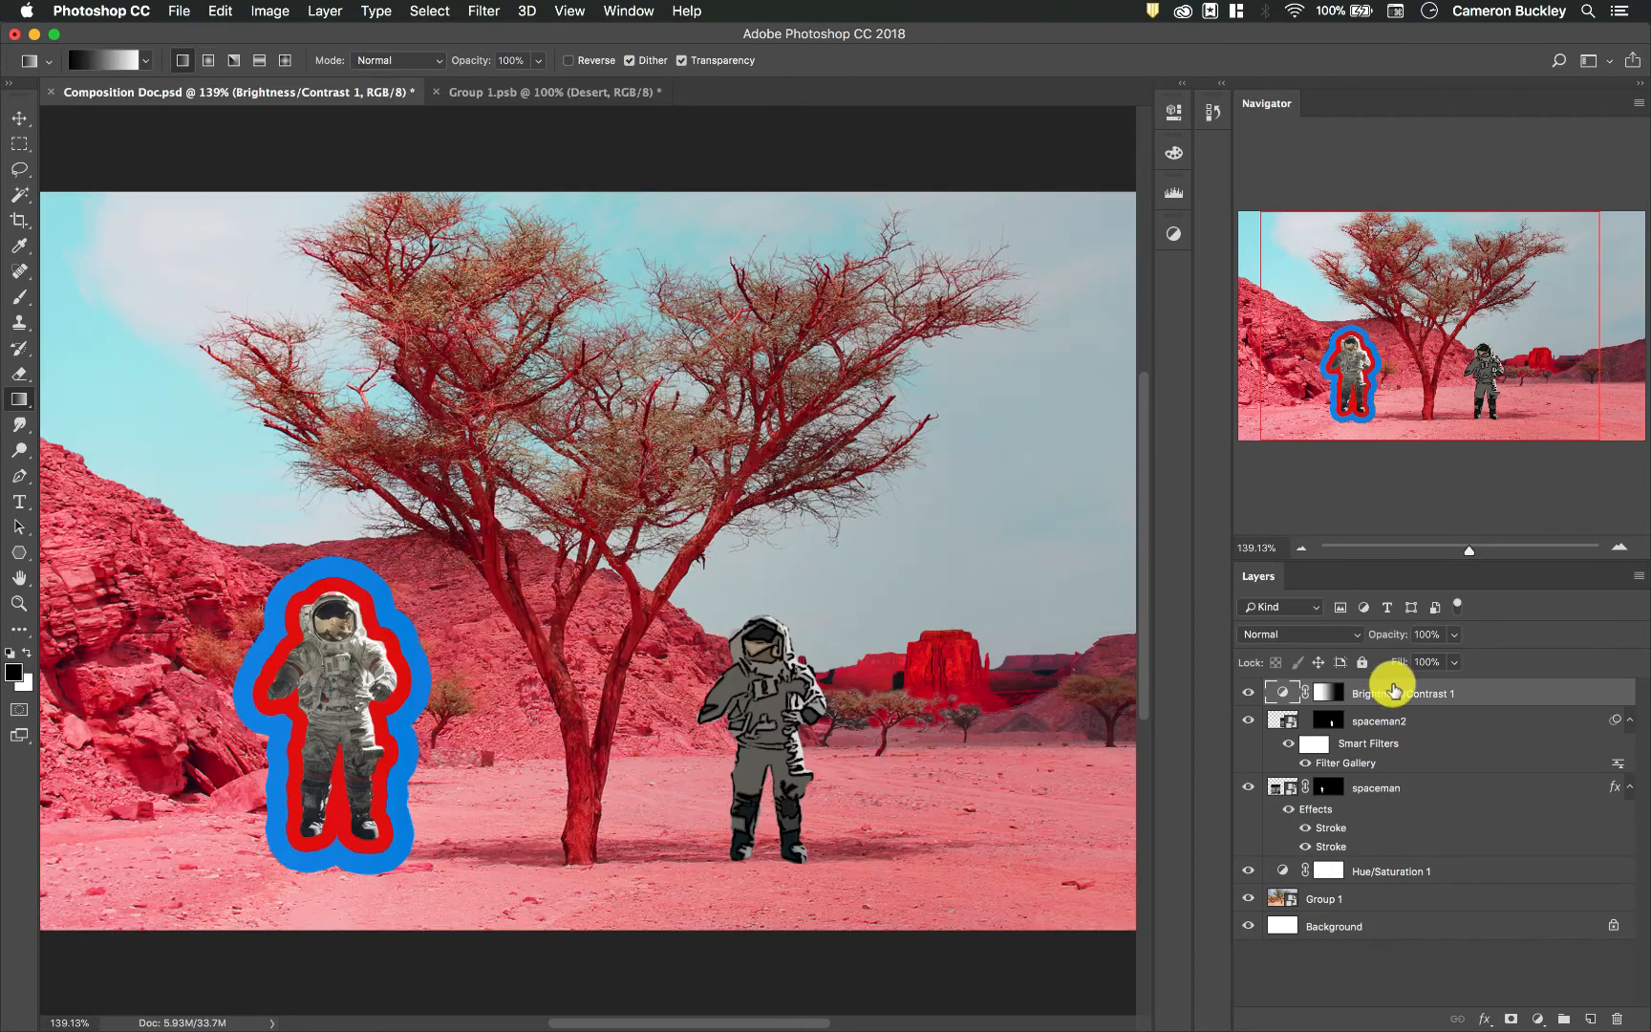
# - Toggle the Brightness/Contrast 1 layer's visibility repeatedly to compare the image with and without the horizontally masked adjustment, leaving it shown
pyautogui.click(1247, 691)
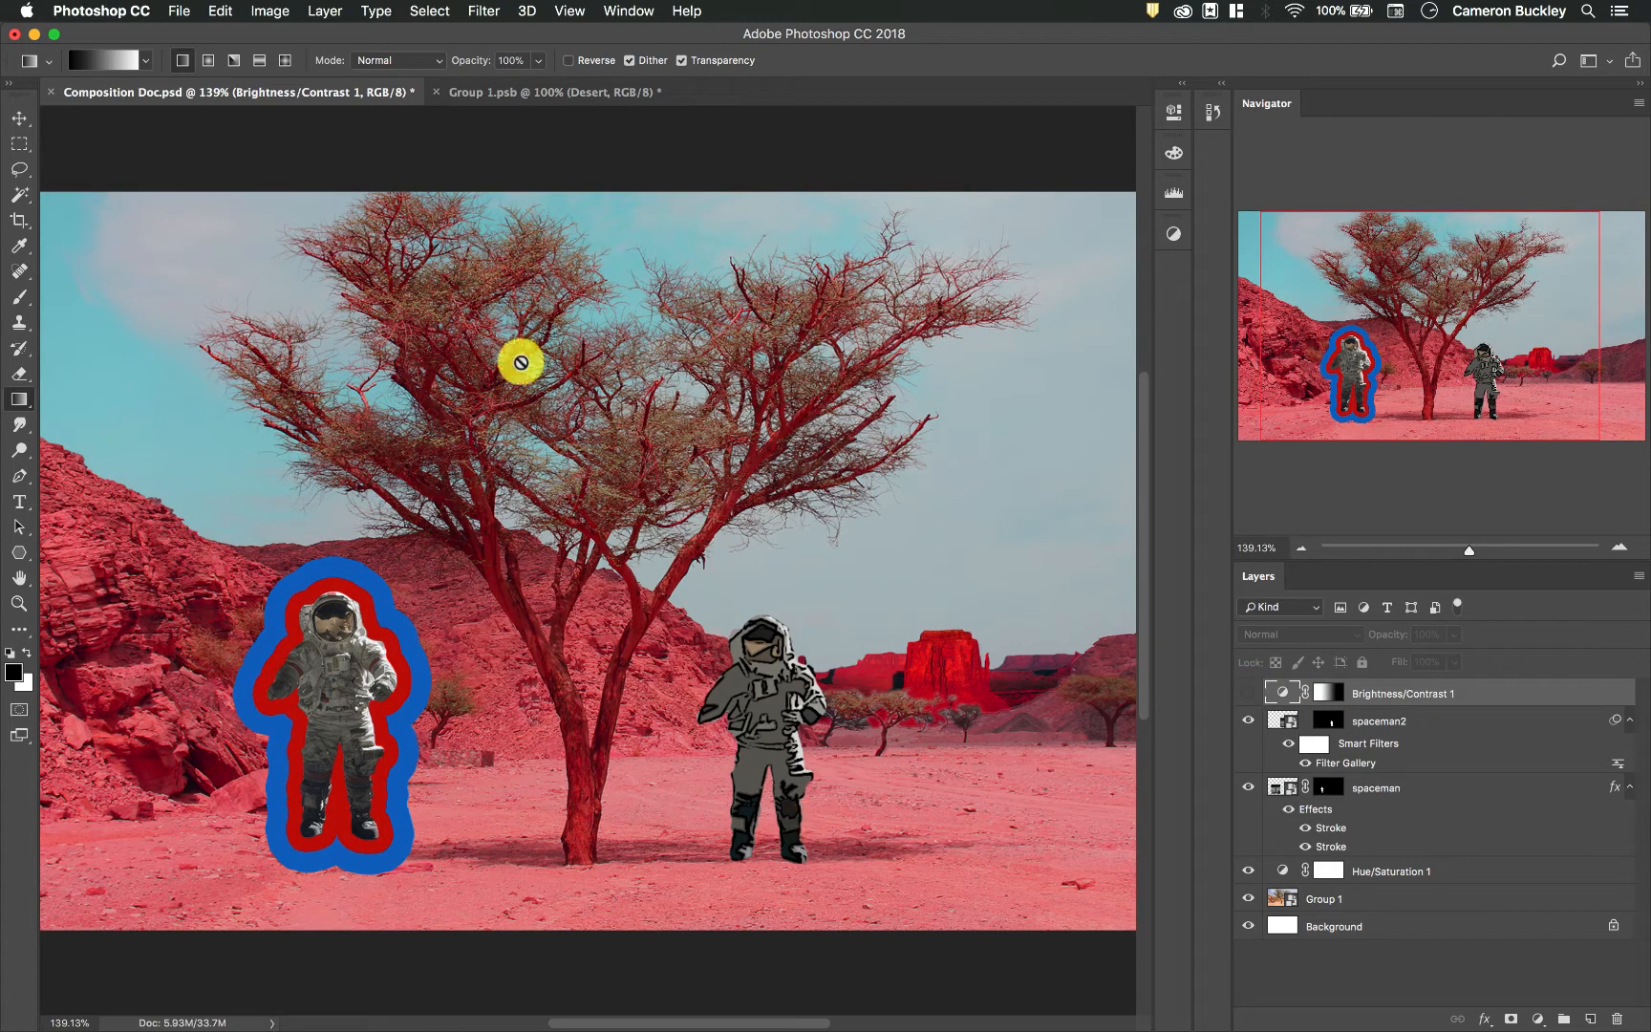
pyautogui.click(1247, 691)
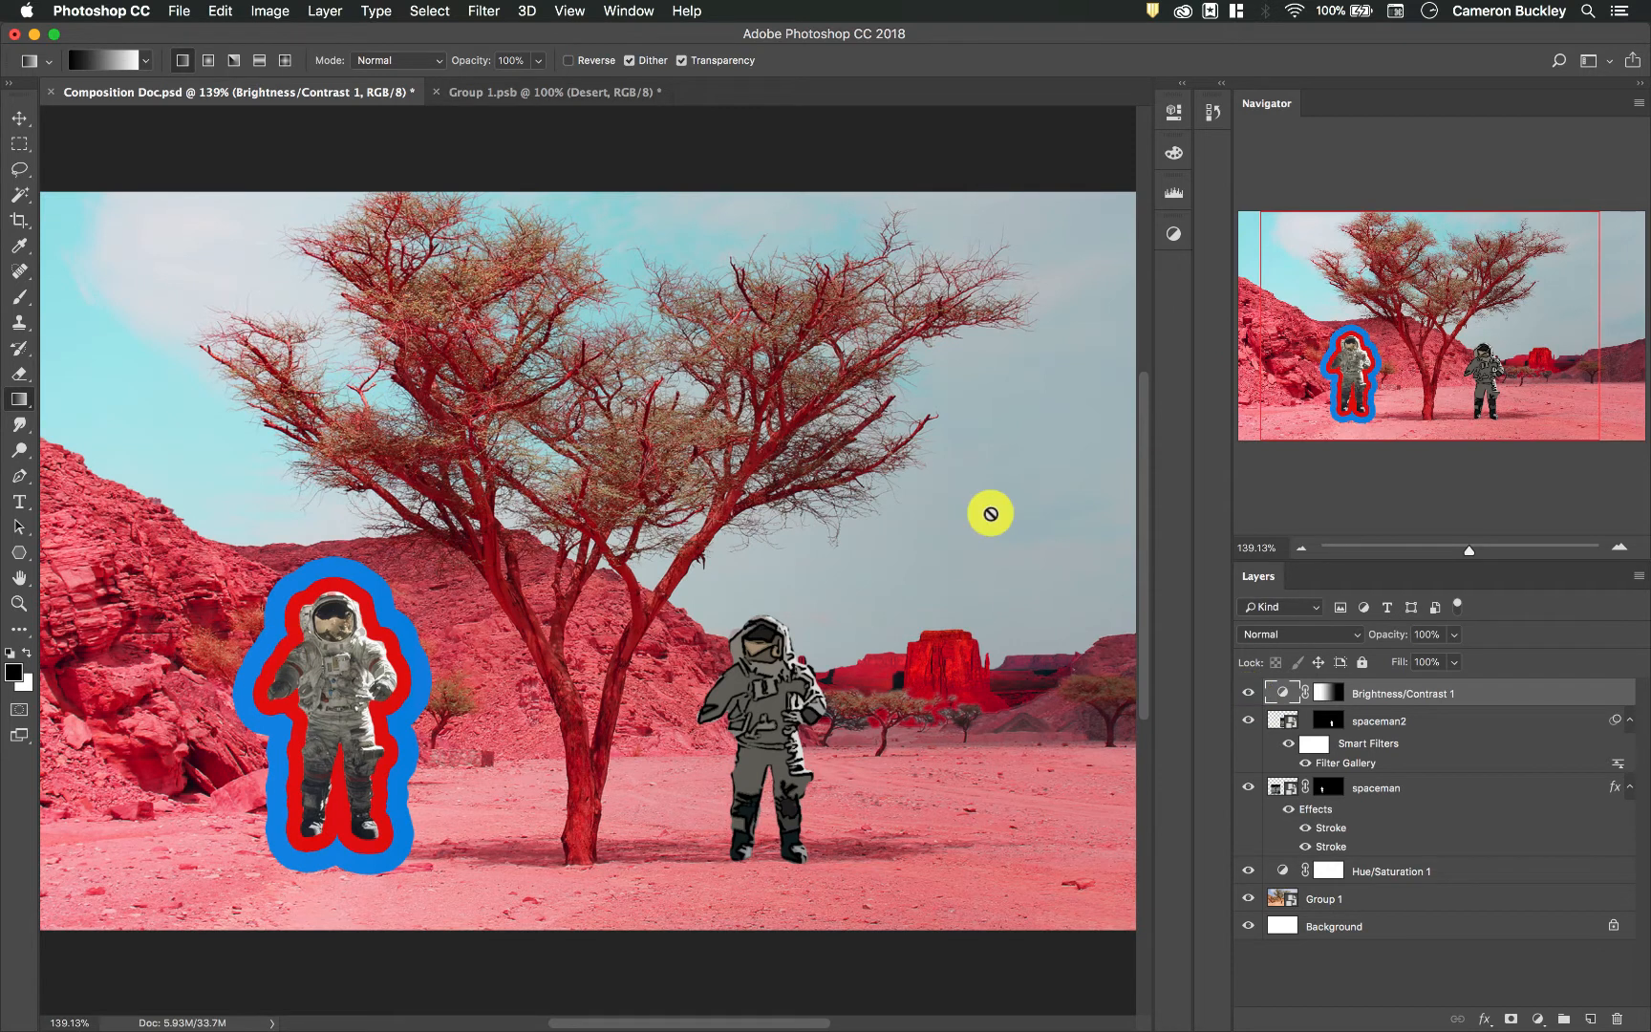
pyautogui.click(1249, 692)
pyautogui.click(1249, 691)
pyautogui.click(1248, 691)
pyautogui.click(1249, 692)
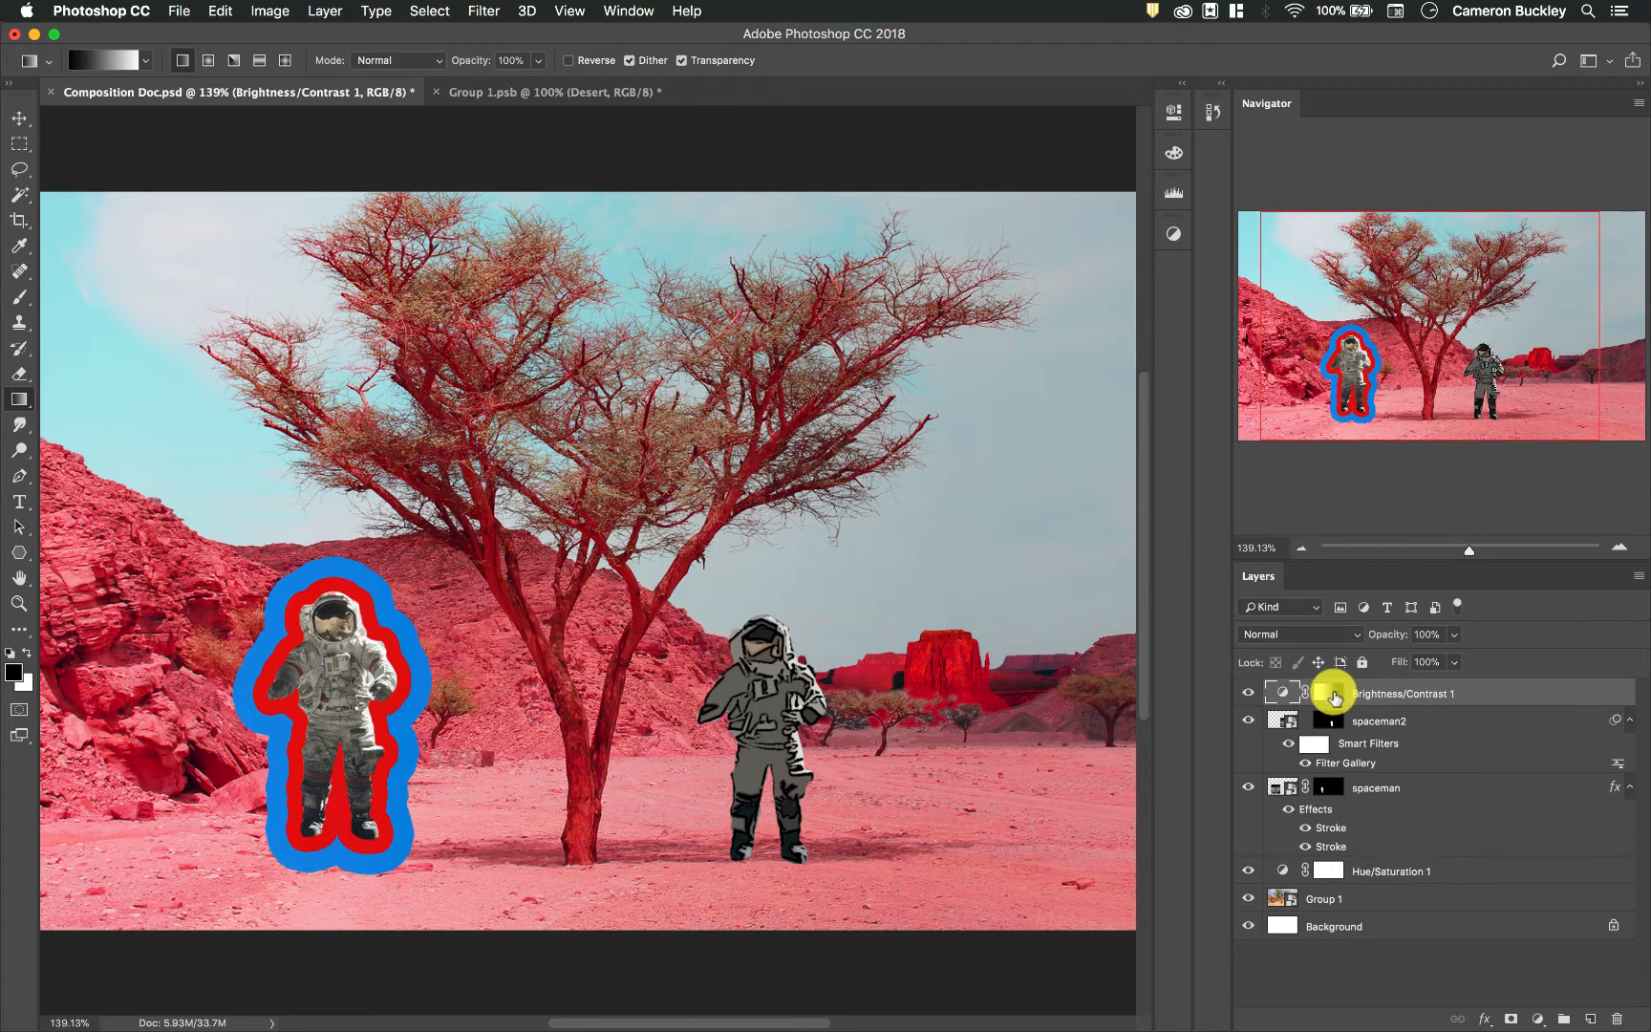
# - Replace the Brightness/Contrast 1 mask with a vertical linear gradient running from white at the top to black at the bottom
pyautogui.click(1327, 691)
pyautogui.press('x')
pyautogui.moveTo(611, 331); pyautogui.dragTo(624, 885)
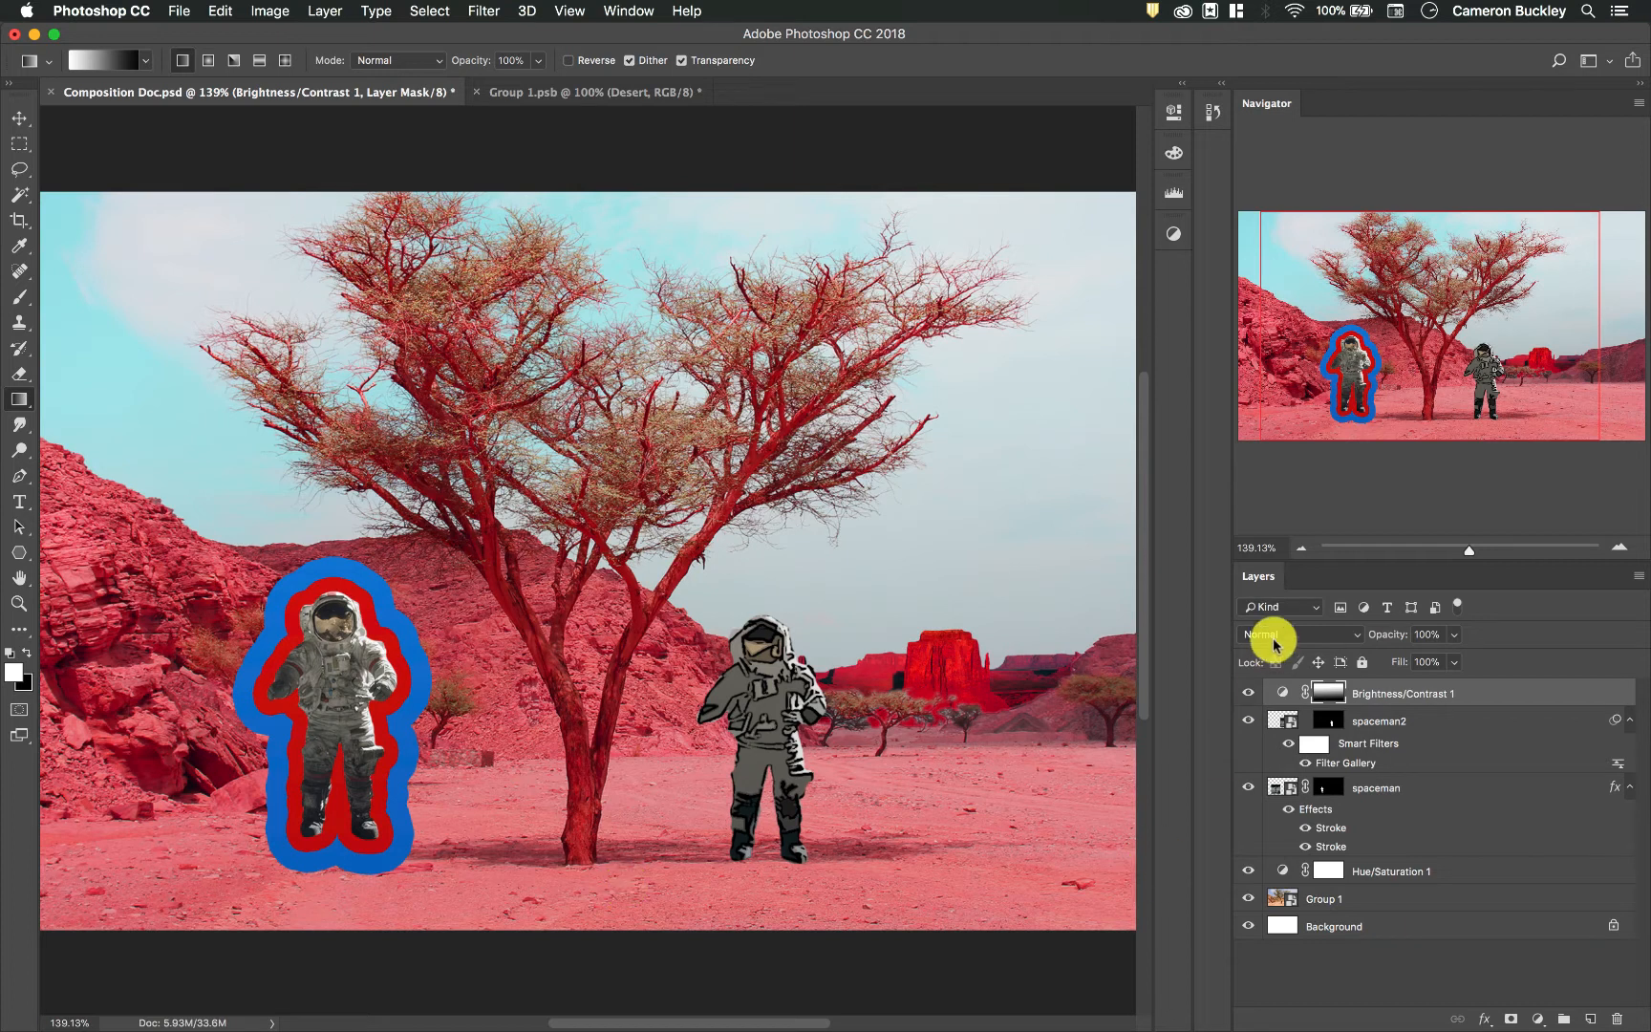
# - Toggle the Brightness/Contrast 1 layer's visibility repeatedly to compare how the vertical gradient mask fades the adjustment, leaving it shown
pyautogui.click(1248, 690)
pyautogui.click(1247, 689)
pyautogui.click(1247, 689)
pyautogui.click(1247, 690)
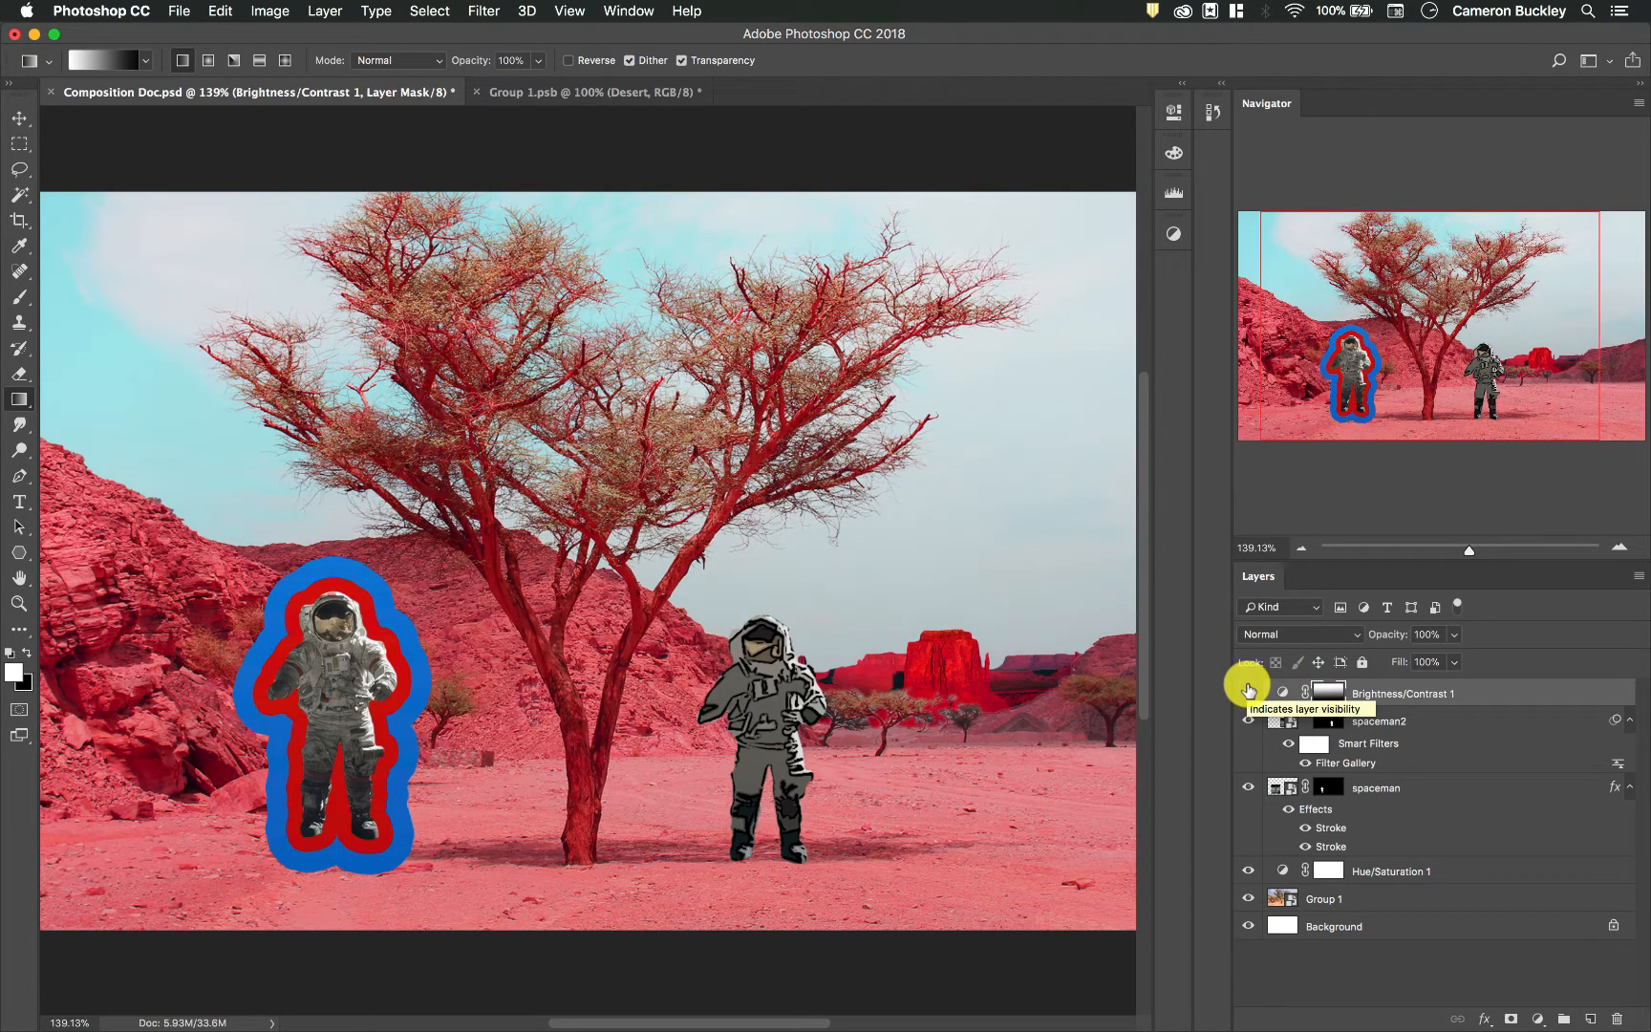
pyautogui.click(1248, 690)
pyautogui.click(1247, 689)
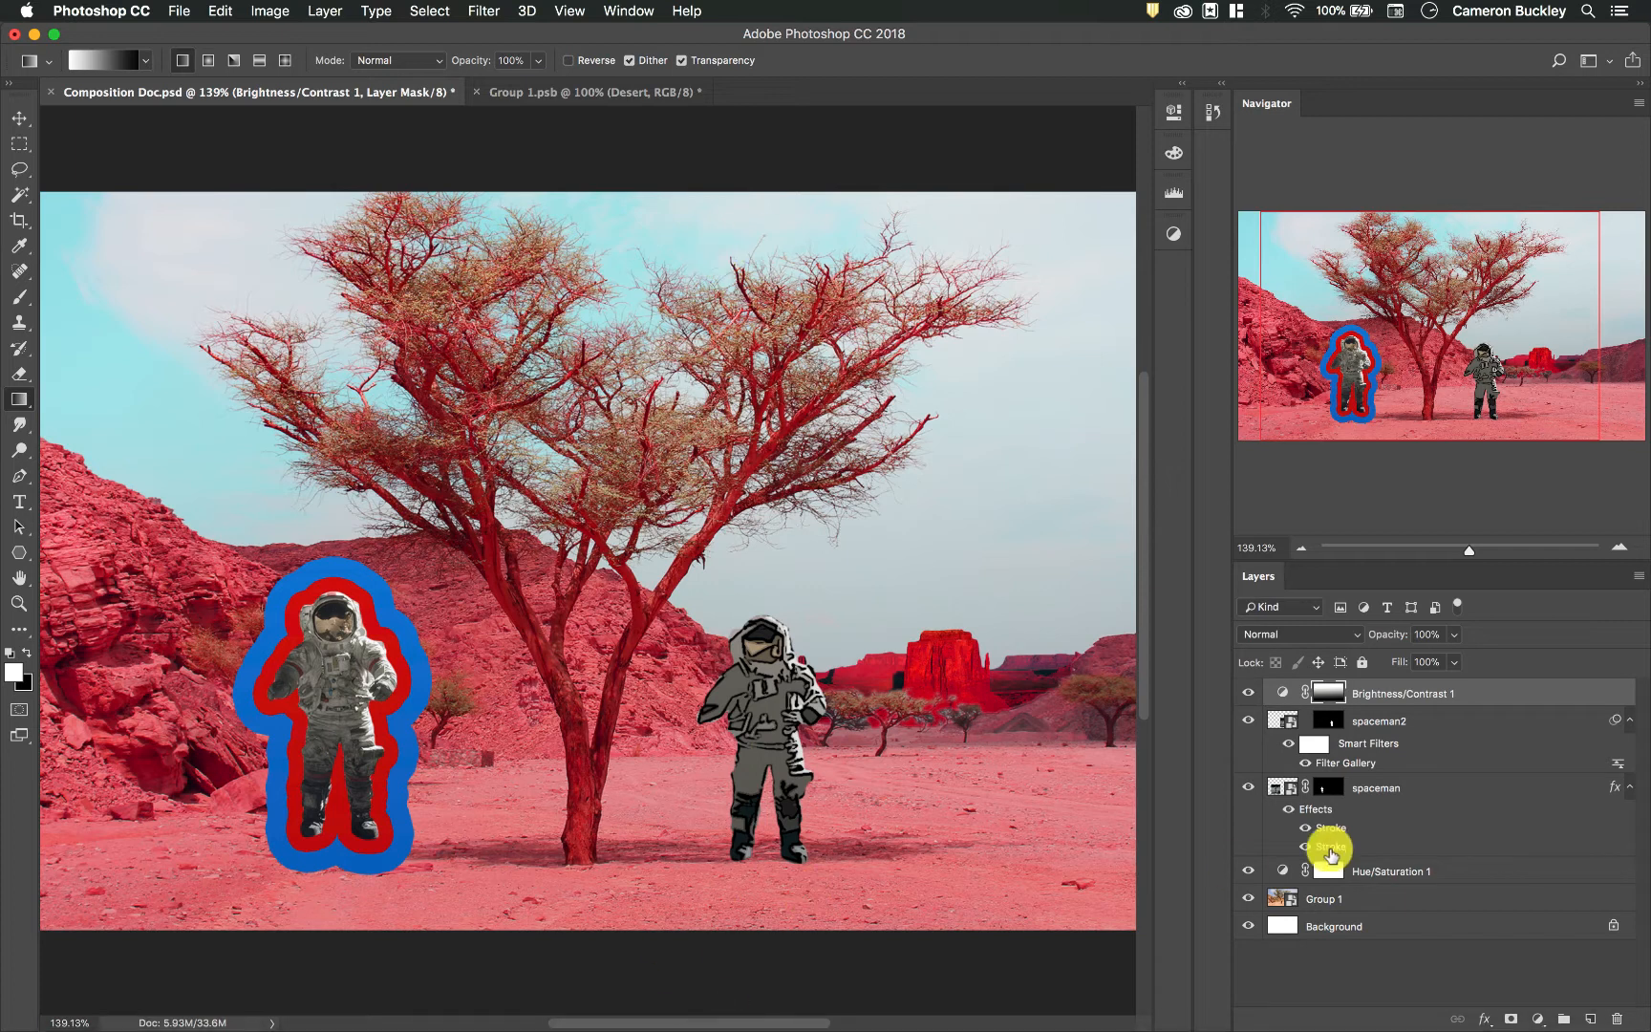
pyautogui.click(1248, 692)
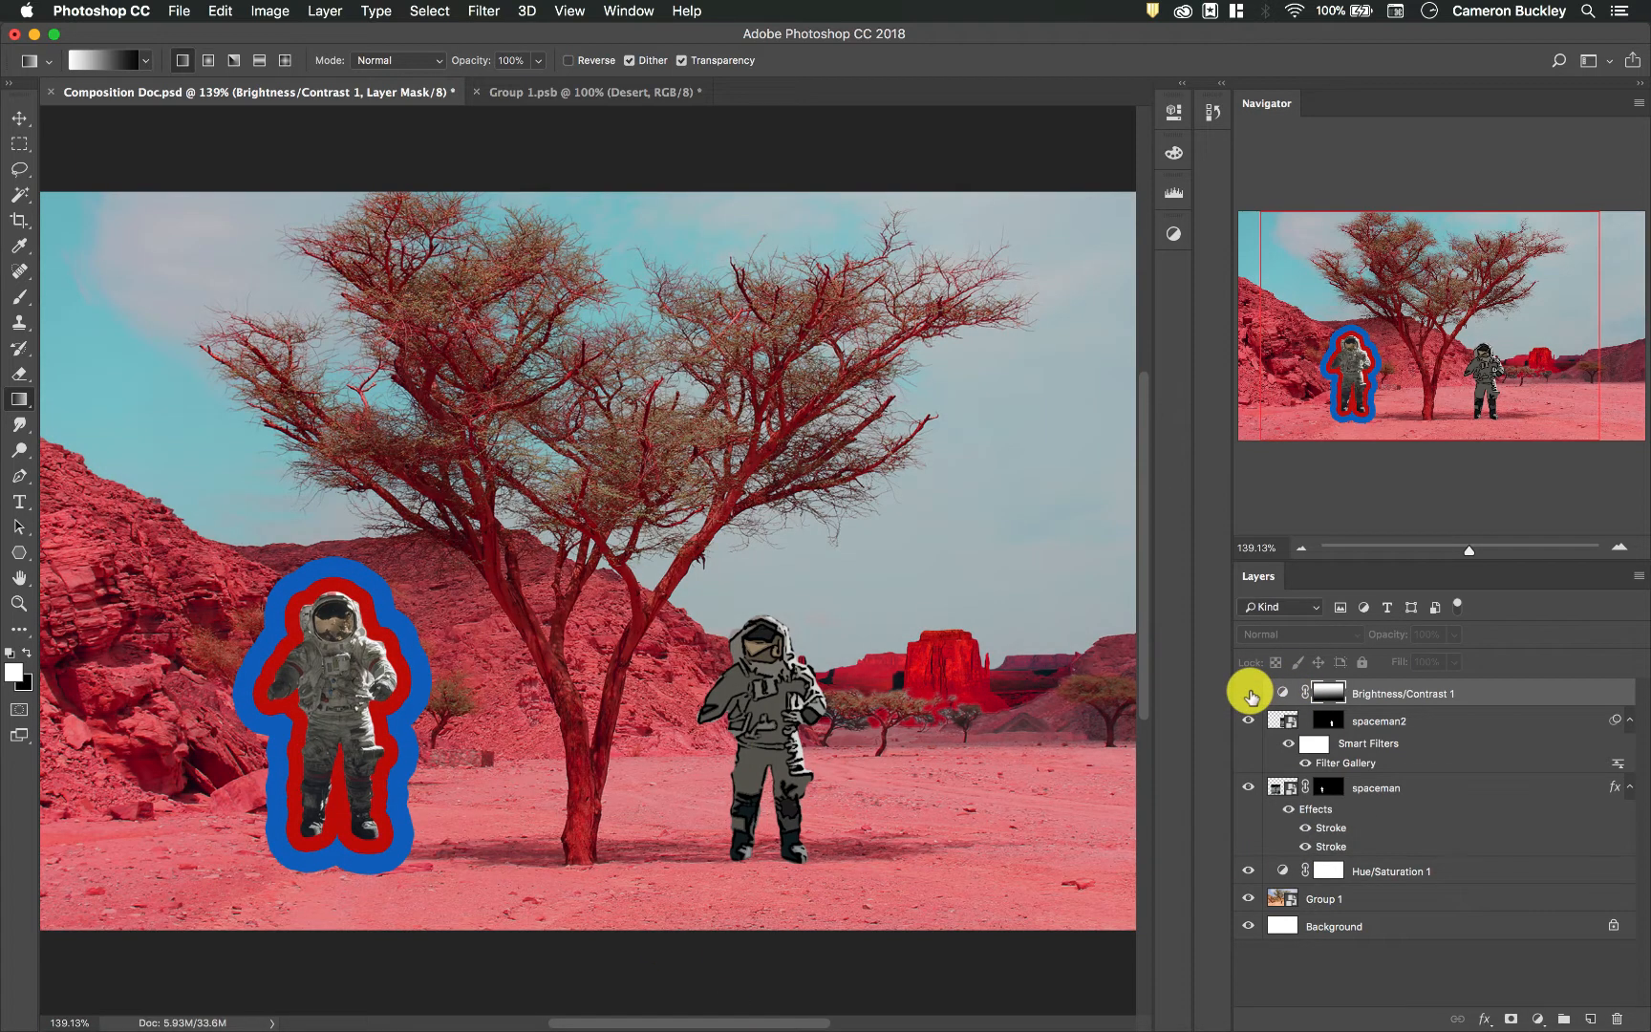
pyautogui.click(1249, 693)
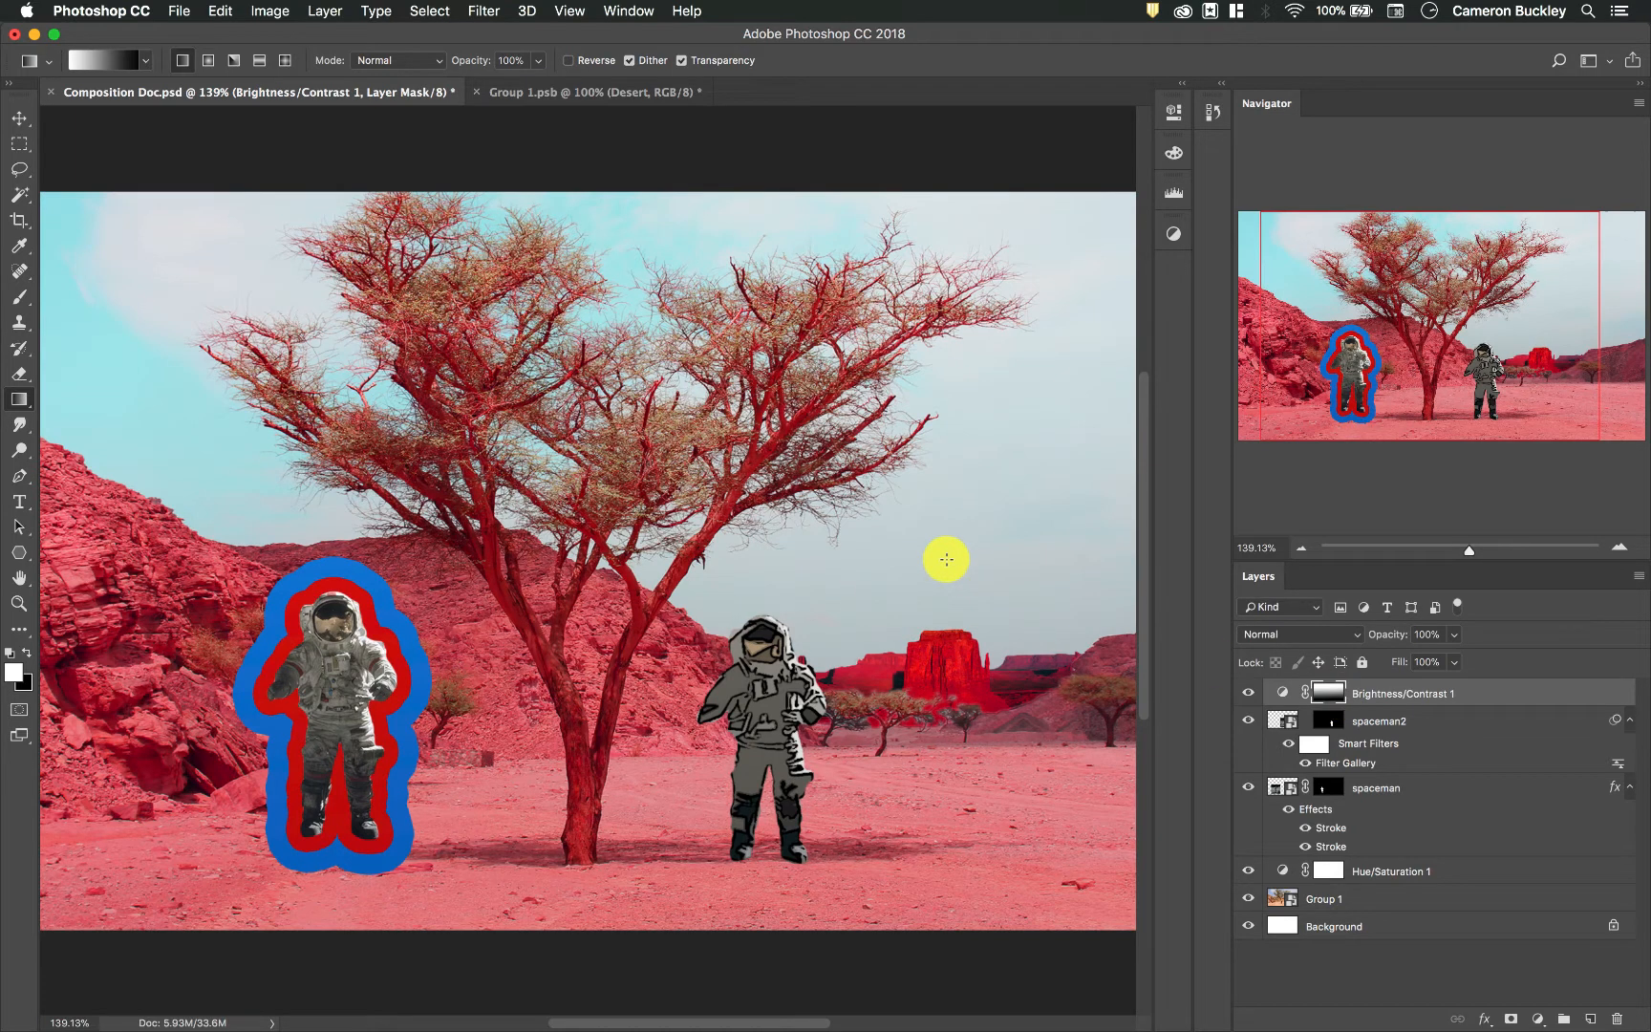
# - Draw a white-to-black radial gradient outward from the tree trunk on the Brightness/Contrast 1 mask, and check the mask on its own
pyautogui.click(207, 63)
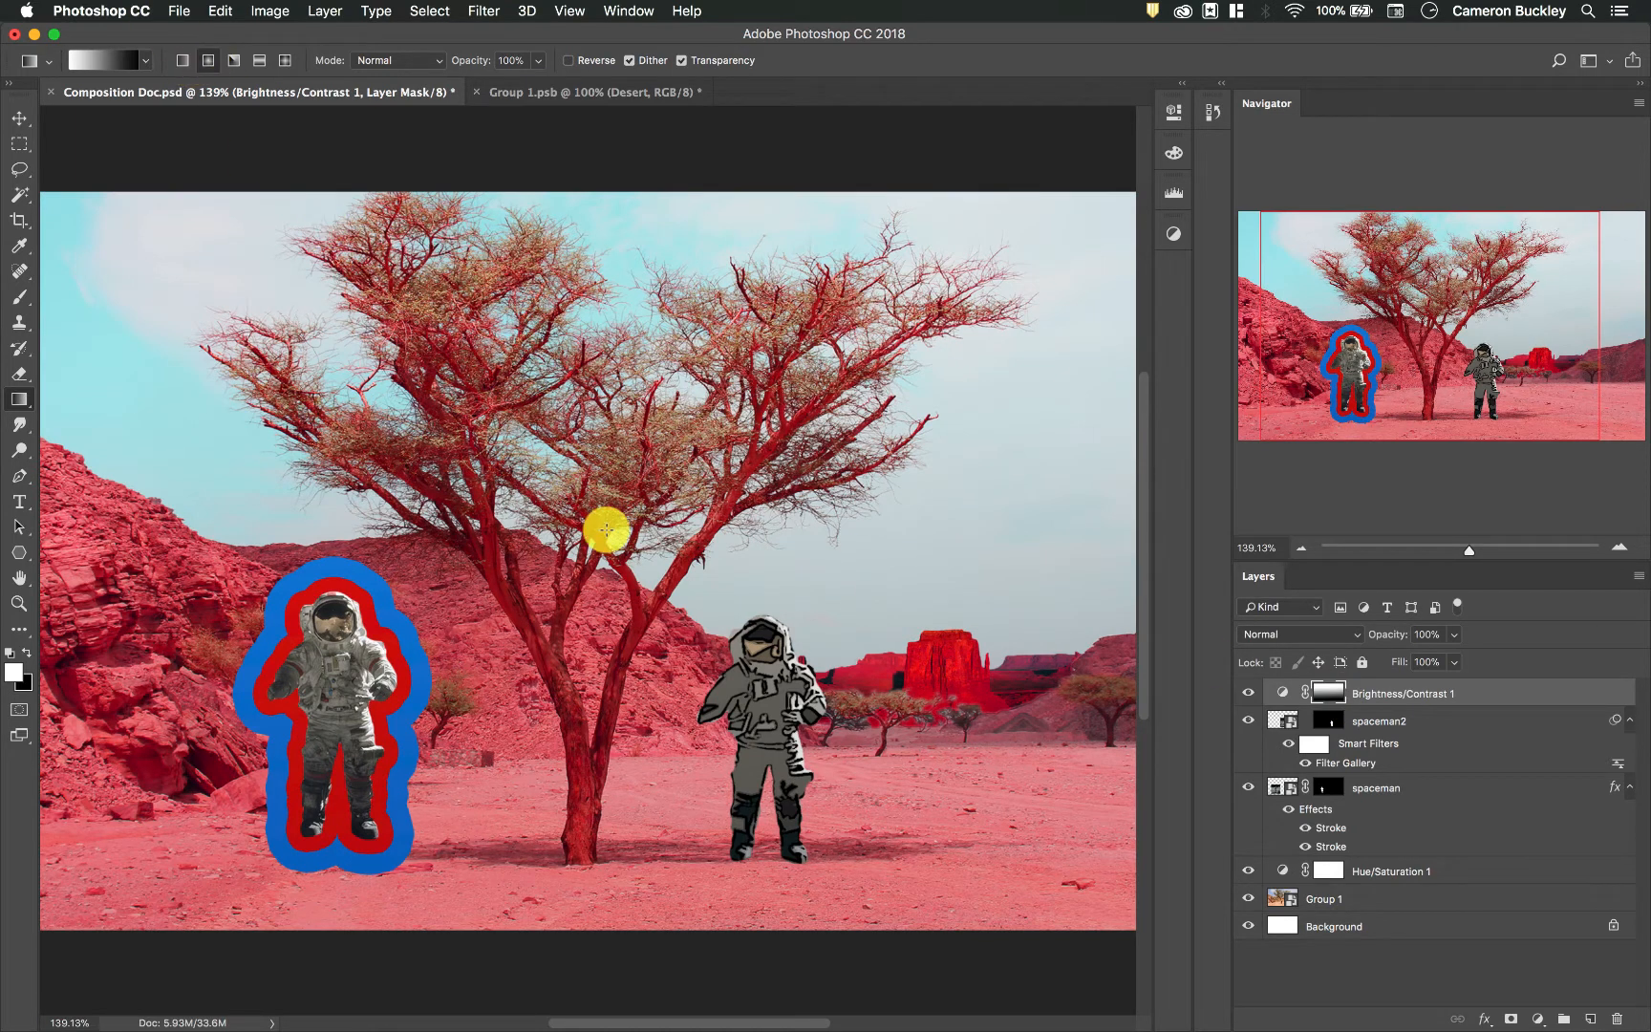
pyautogui.moveTo(611, 613); pyautogui.dragTo(962, 619)
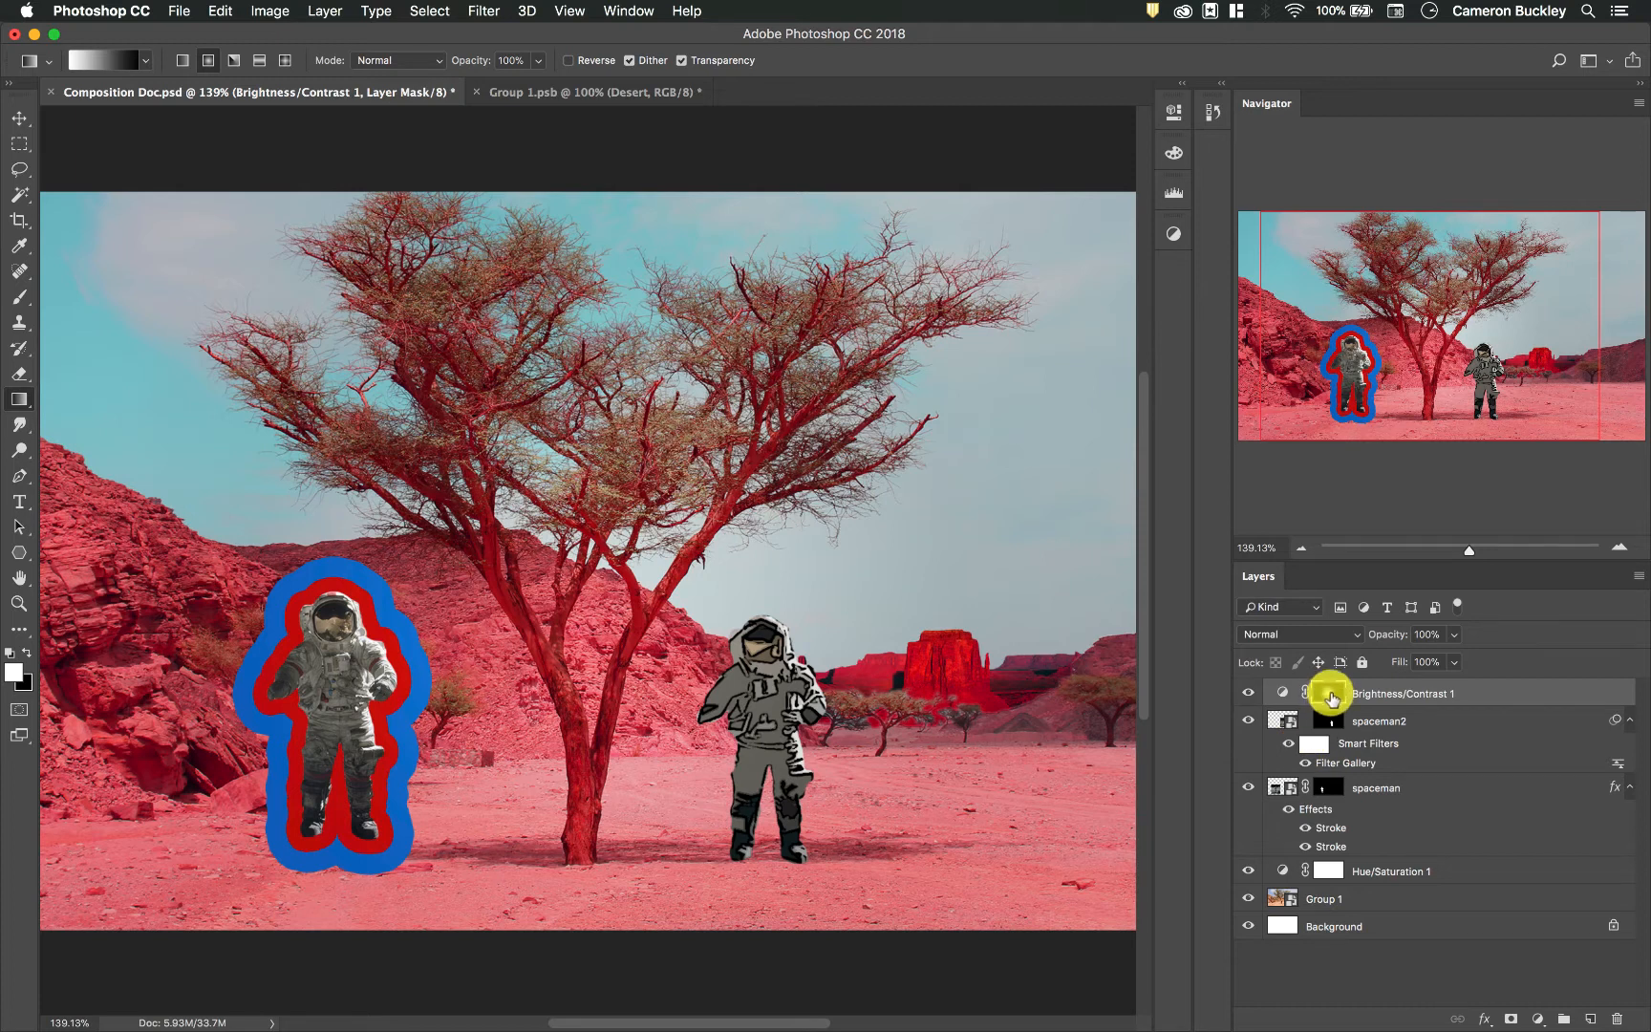
pyautogui.keyDown('alt'); pyautogui.click(1330, 696); pyautogui.keyUp('alt')
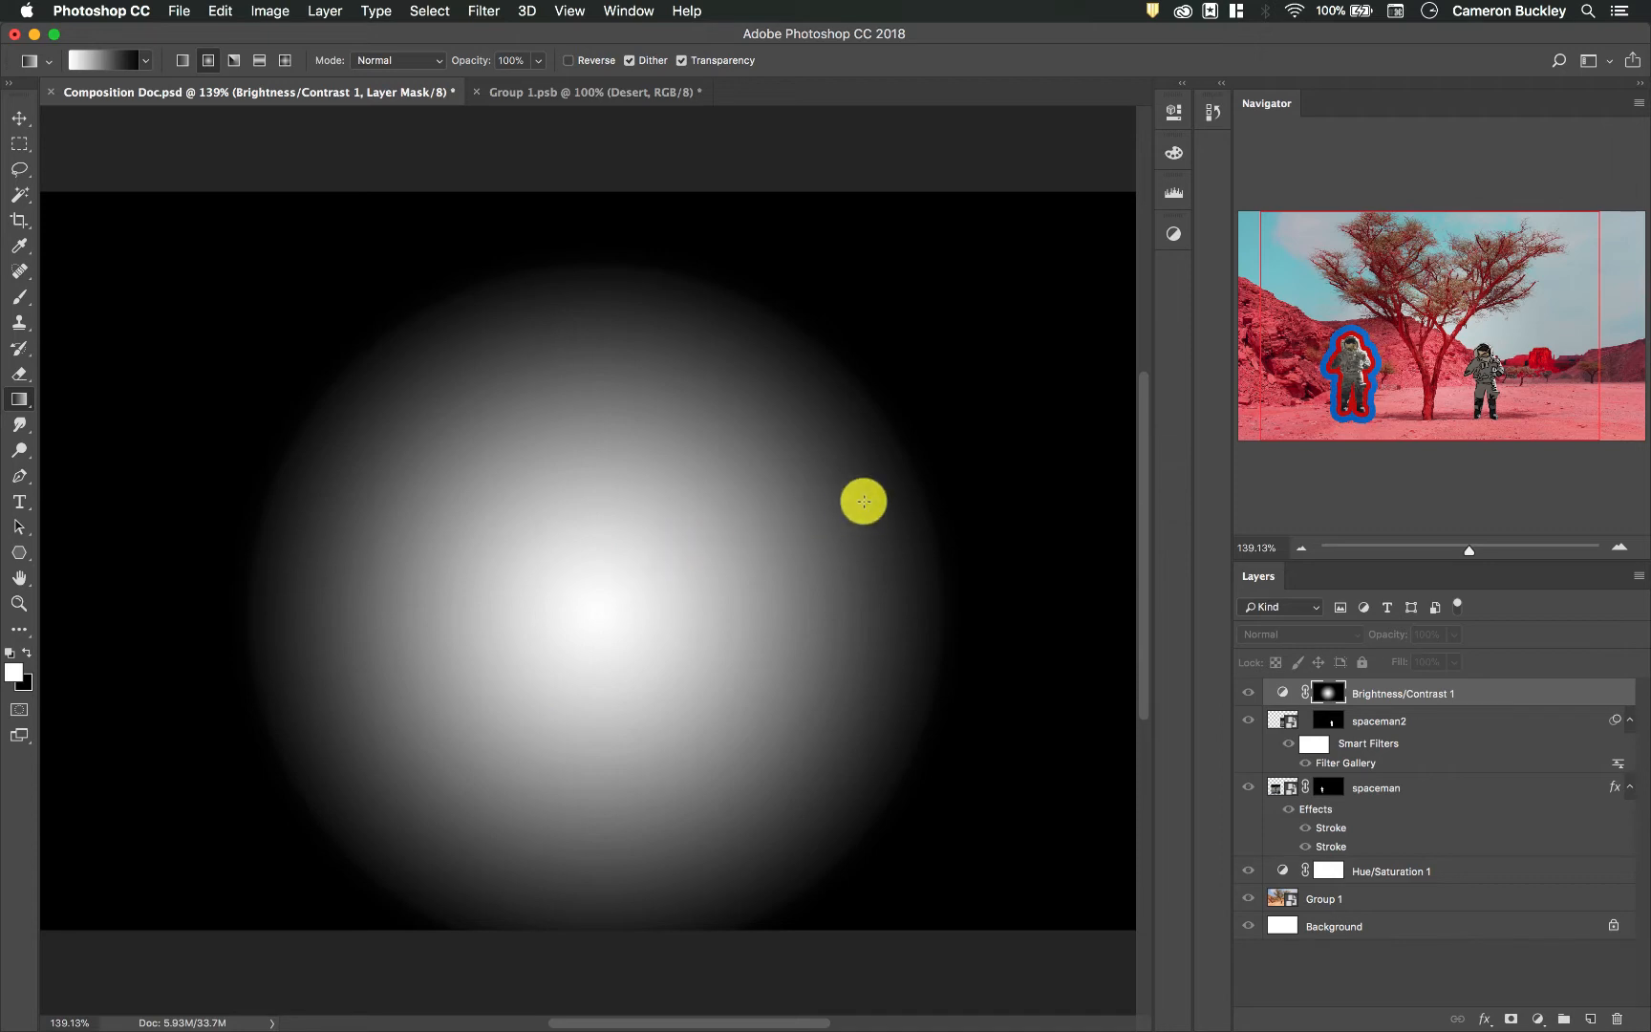
pyautogui.click(1462, 693)
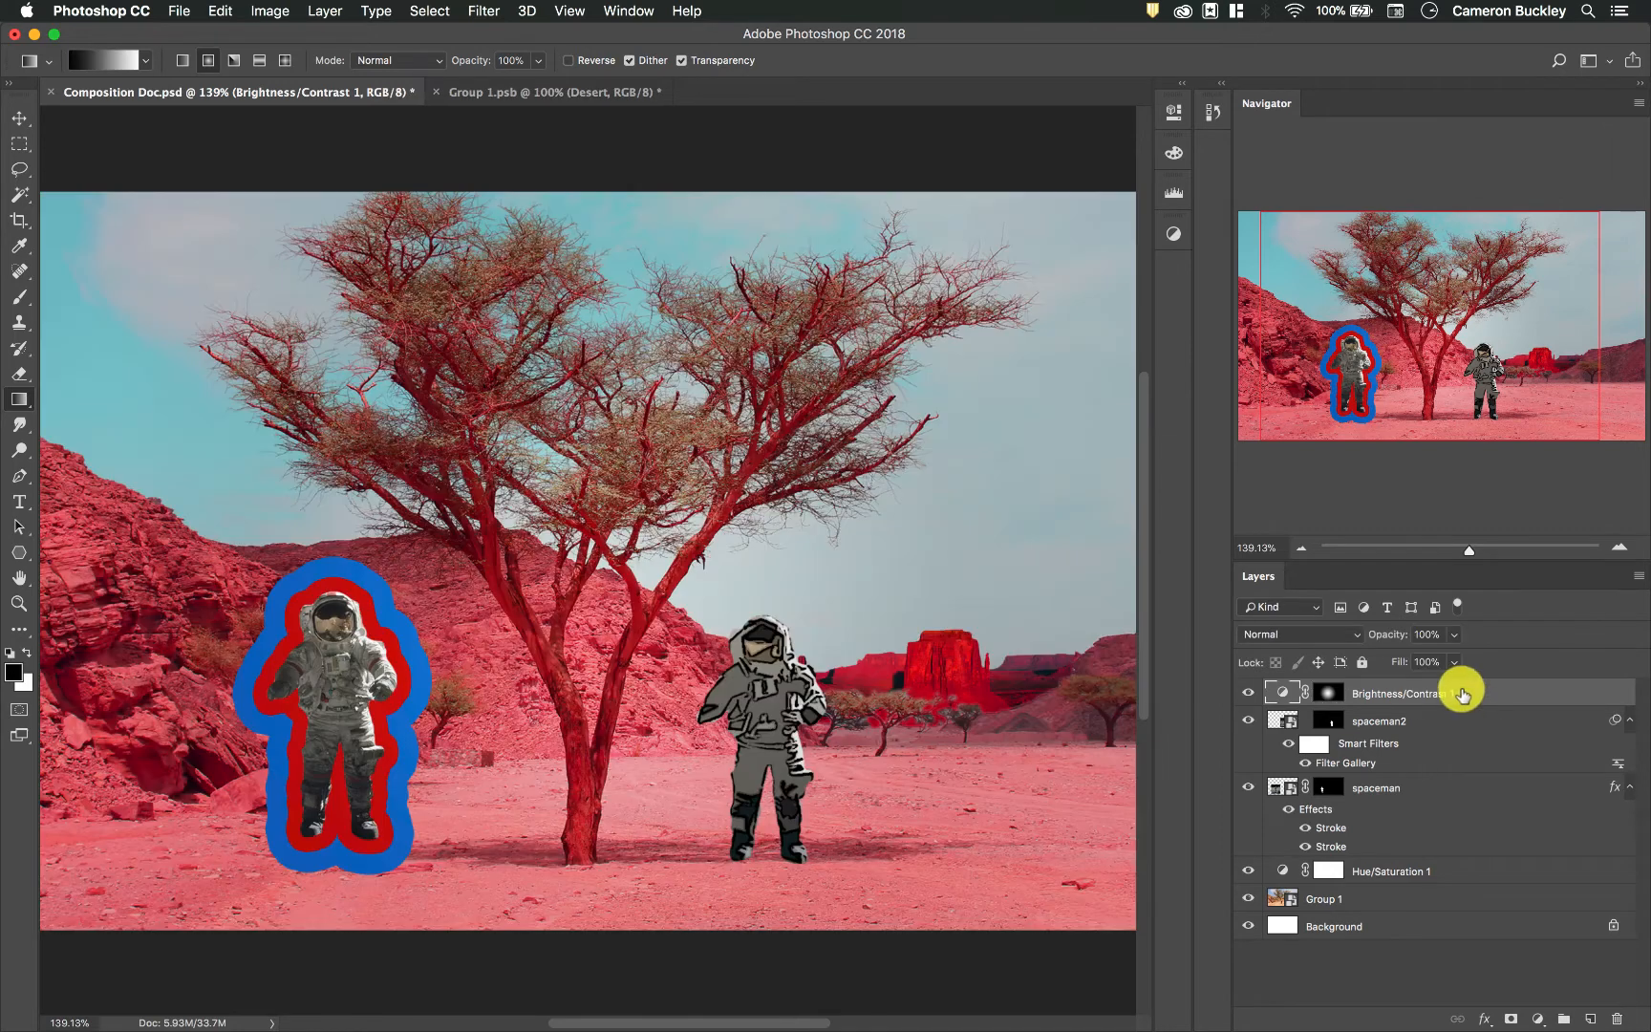
# - View the spaceman2 mask and the Brightness/Contrast 1 mask on their own to compare them, and return to the image
pyautogui.keyDown('alt'); pyautogui.click(1327, 723); pyautogui.keyUp('alt')
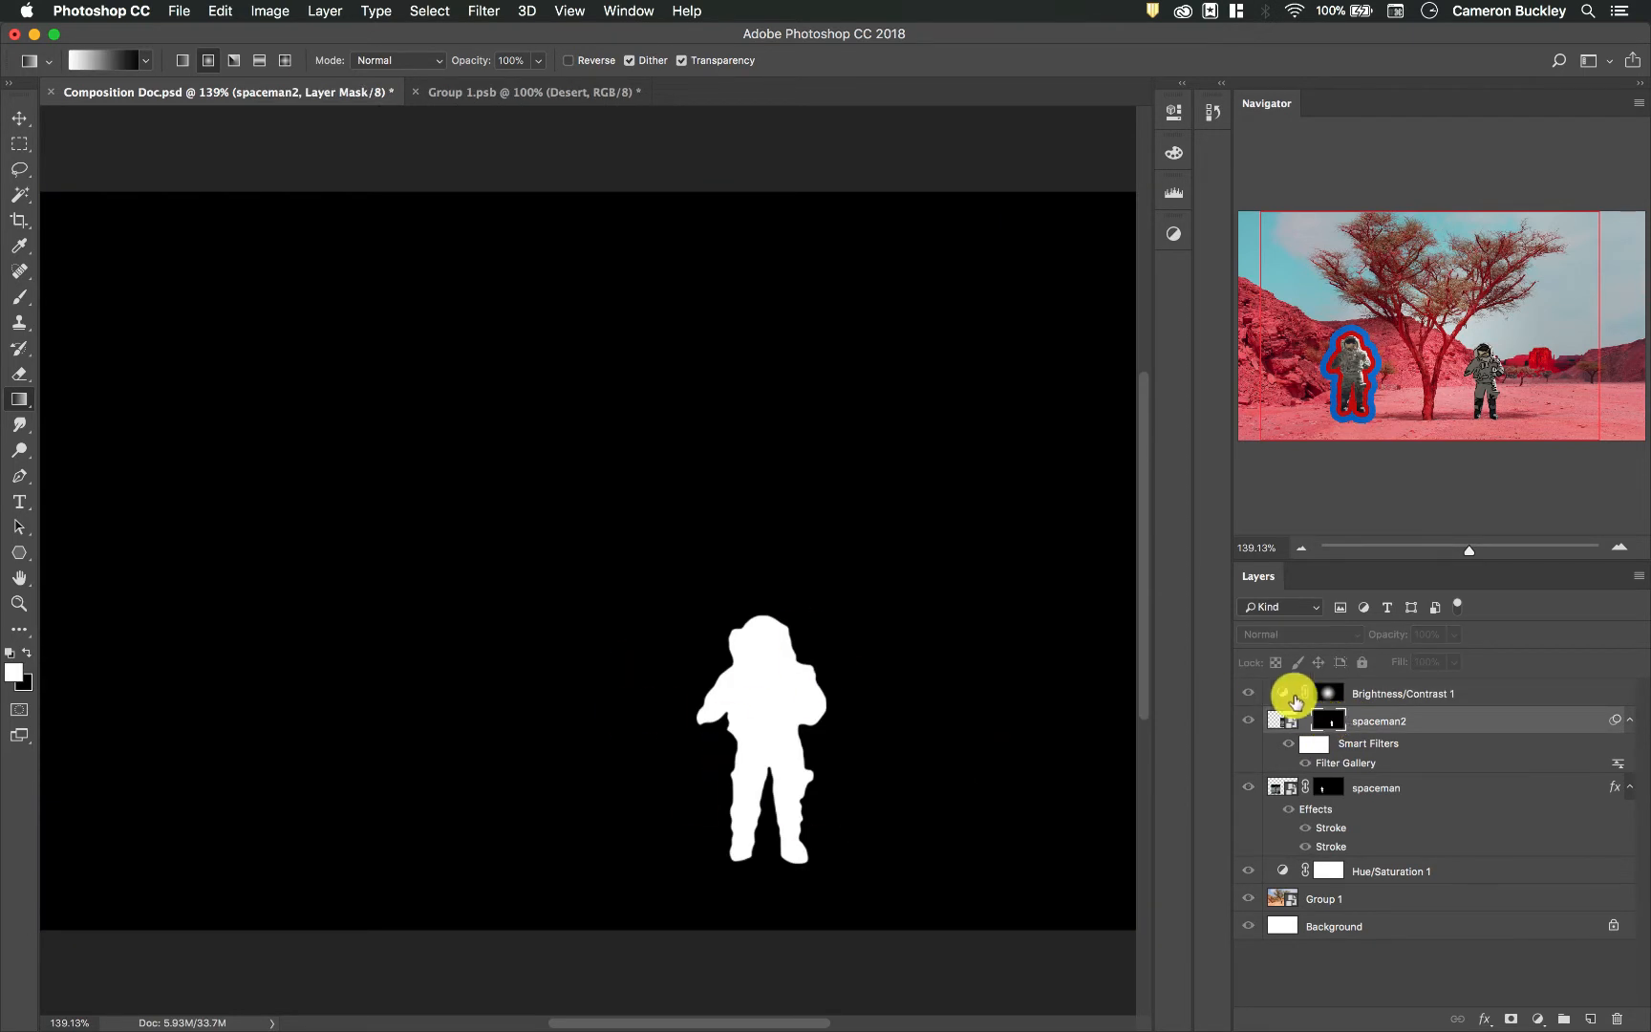
pyautogui.keyDown('alt'); pyautogui.click(1330, 694); pyautogui.keyUp('alt')
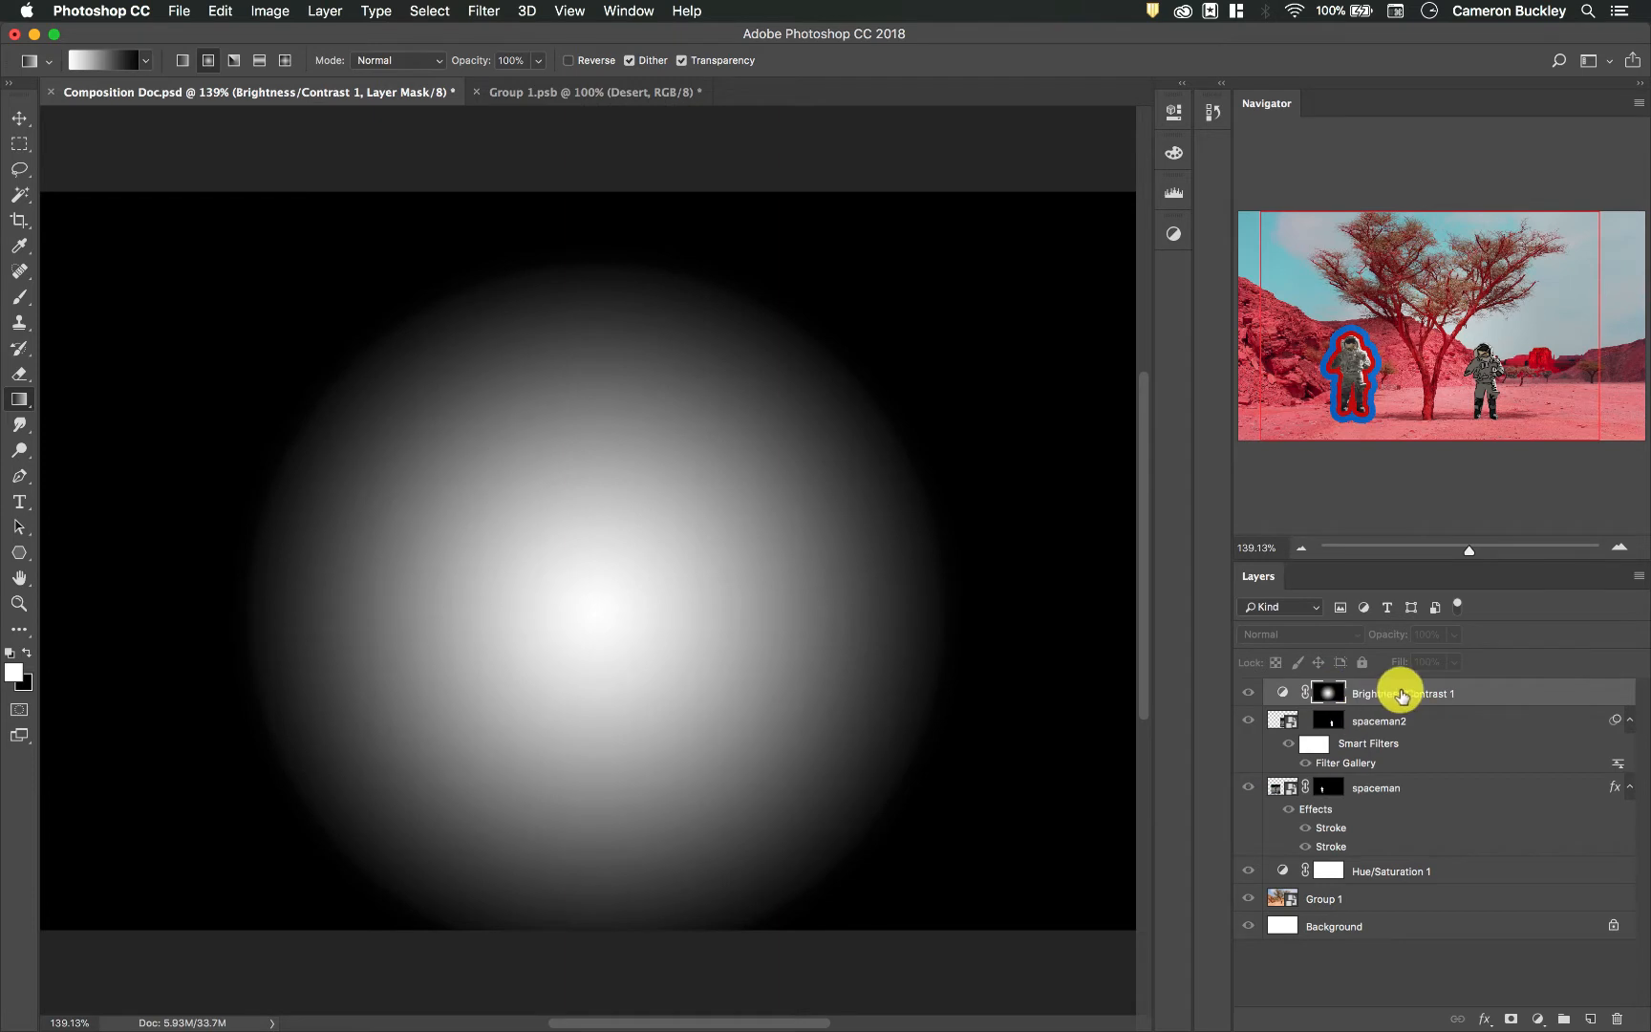
pyautogui.click(1376, 695)
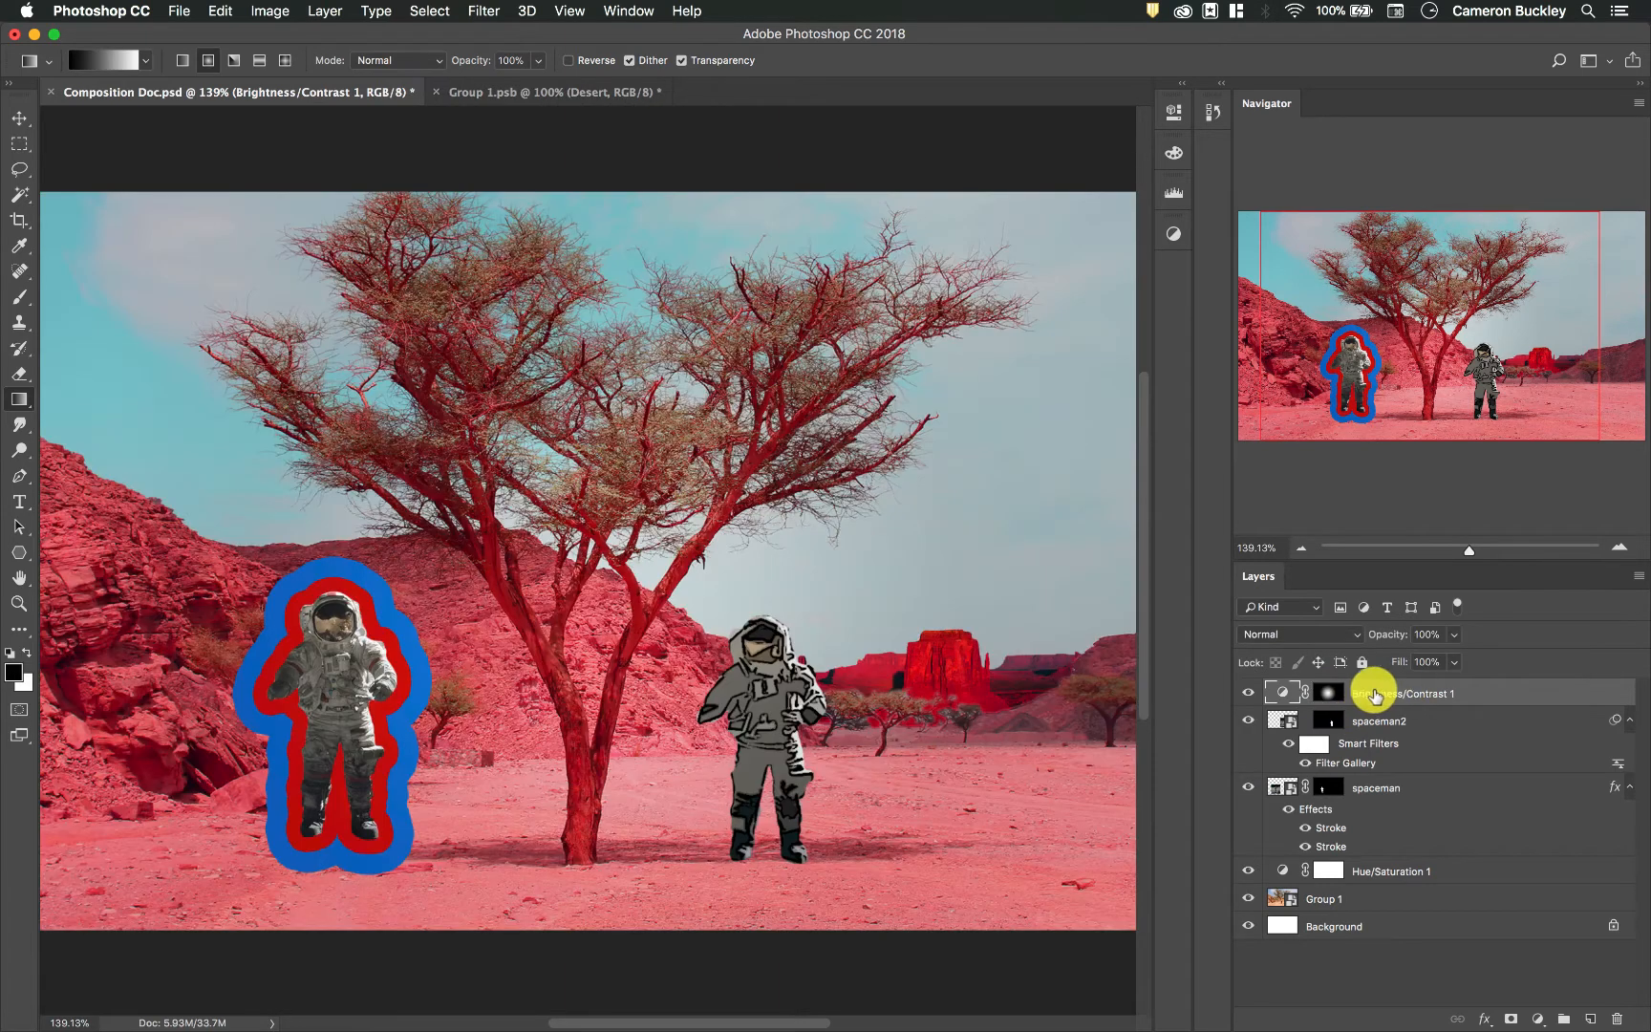
# - Hide the Brightness/Contrast 1 layer and draw a horizontal white-to-black linear gradient on the Hue/Saturation 1 mask from left to right
pyautogui.click(1247, 695)
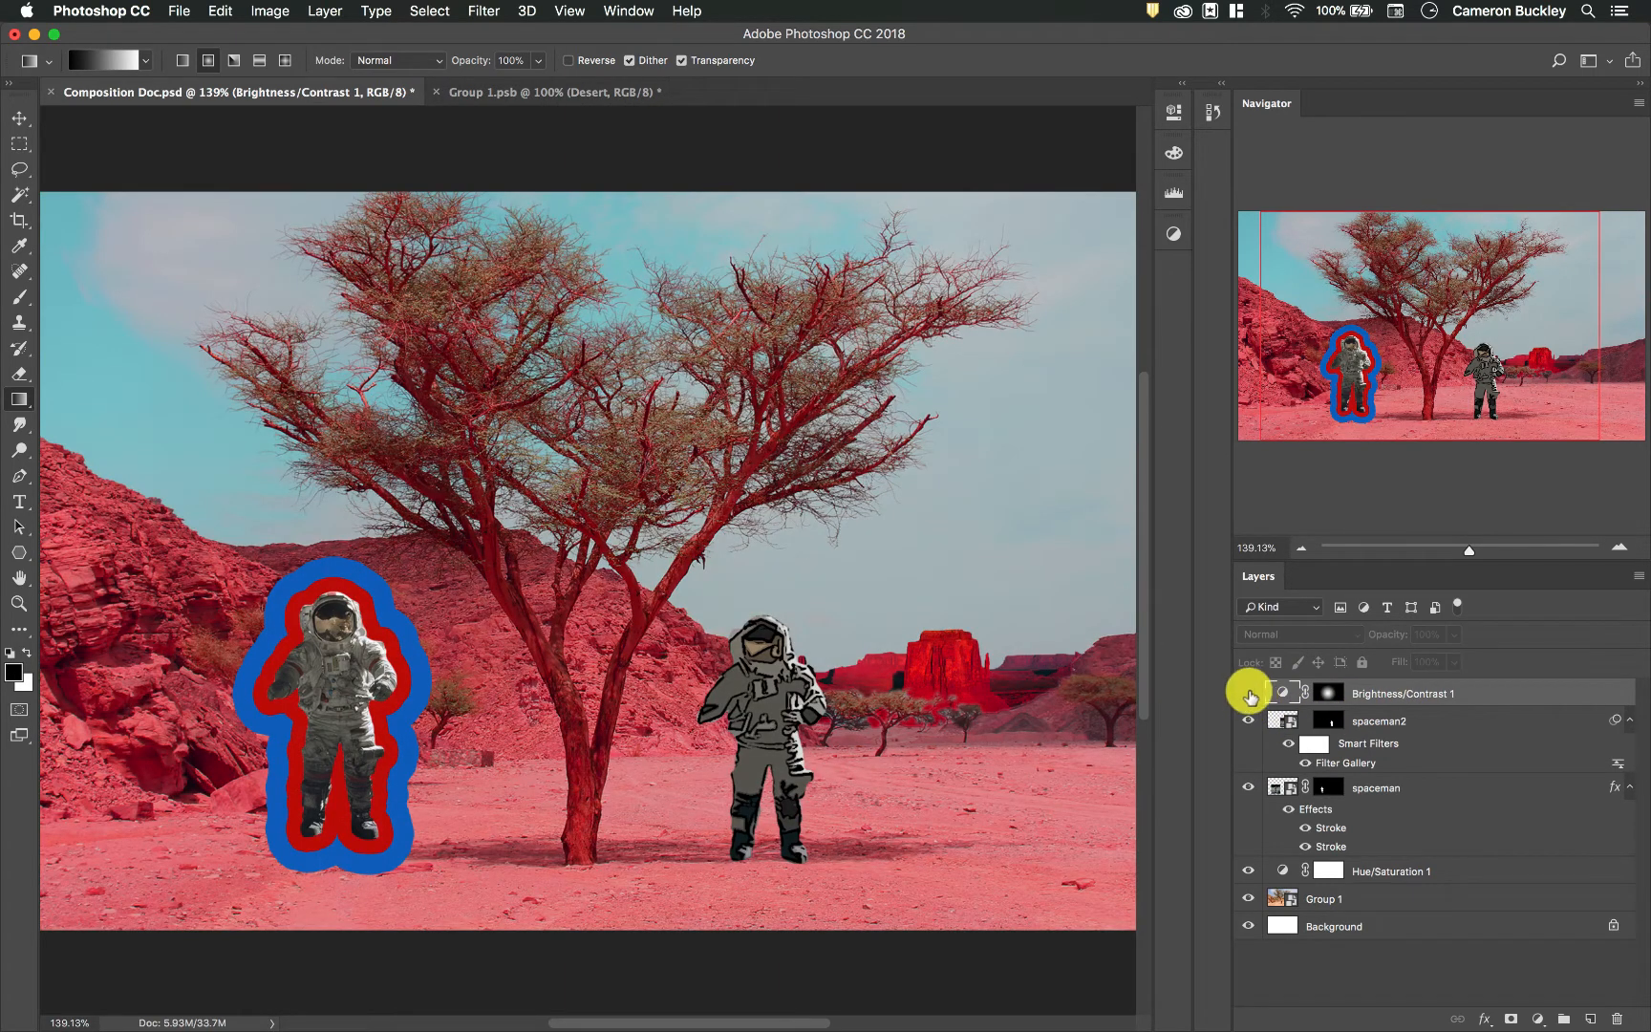
pyautogui.click(1386, 875)
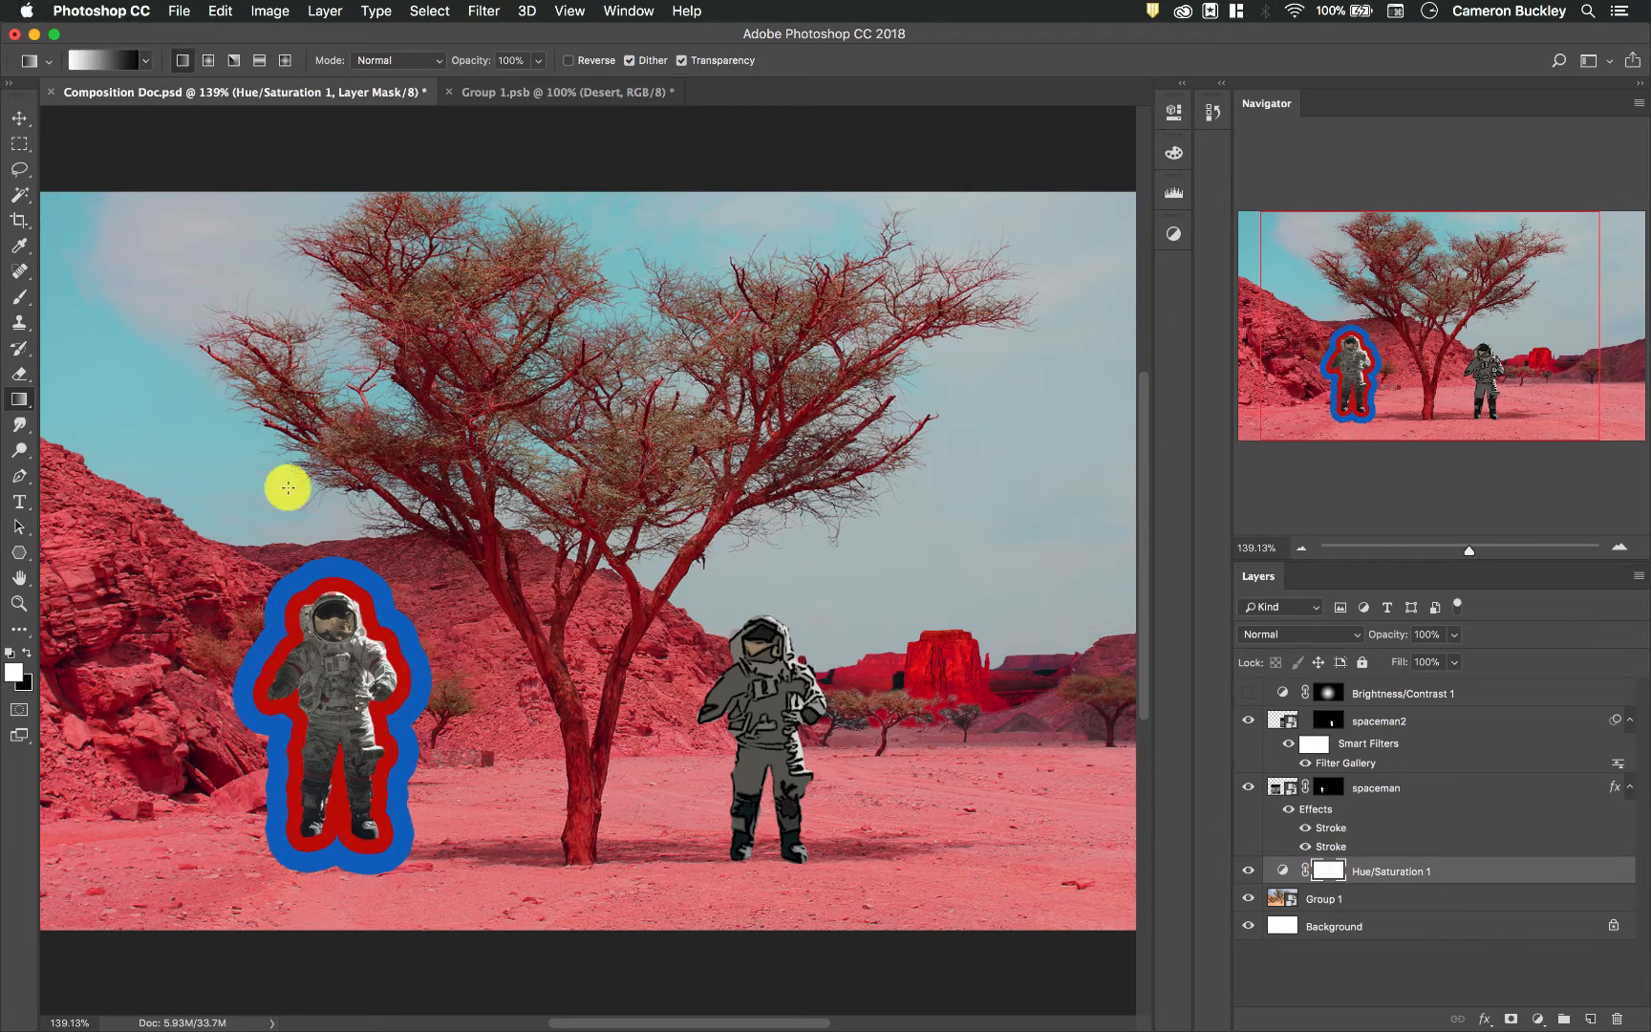
pyautogui.moveTo(173, 579); pyautogui.dragTo(973, 588)
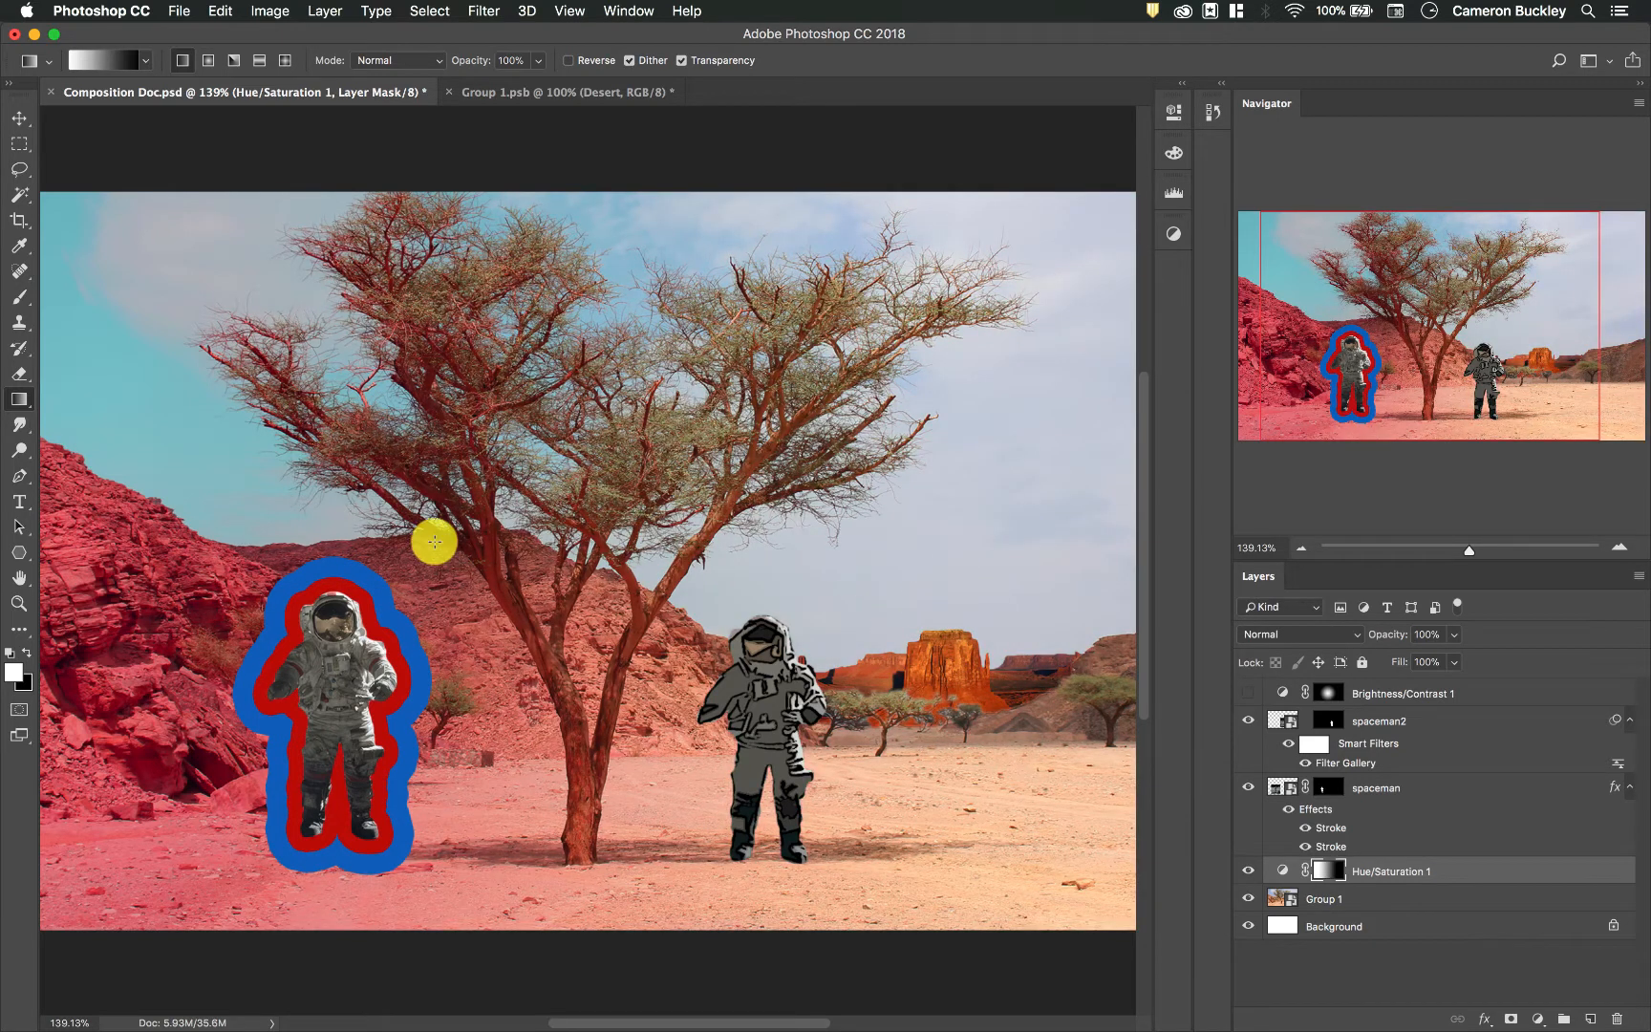
# - Examine the colour transition across the whole composition, and view the Hue/Saturation 1 layer's mask on its own
pyautogui.hscroll(-5, 382, 549)
pyautogui.hscroll(-3, 382, 548)
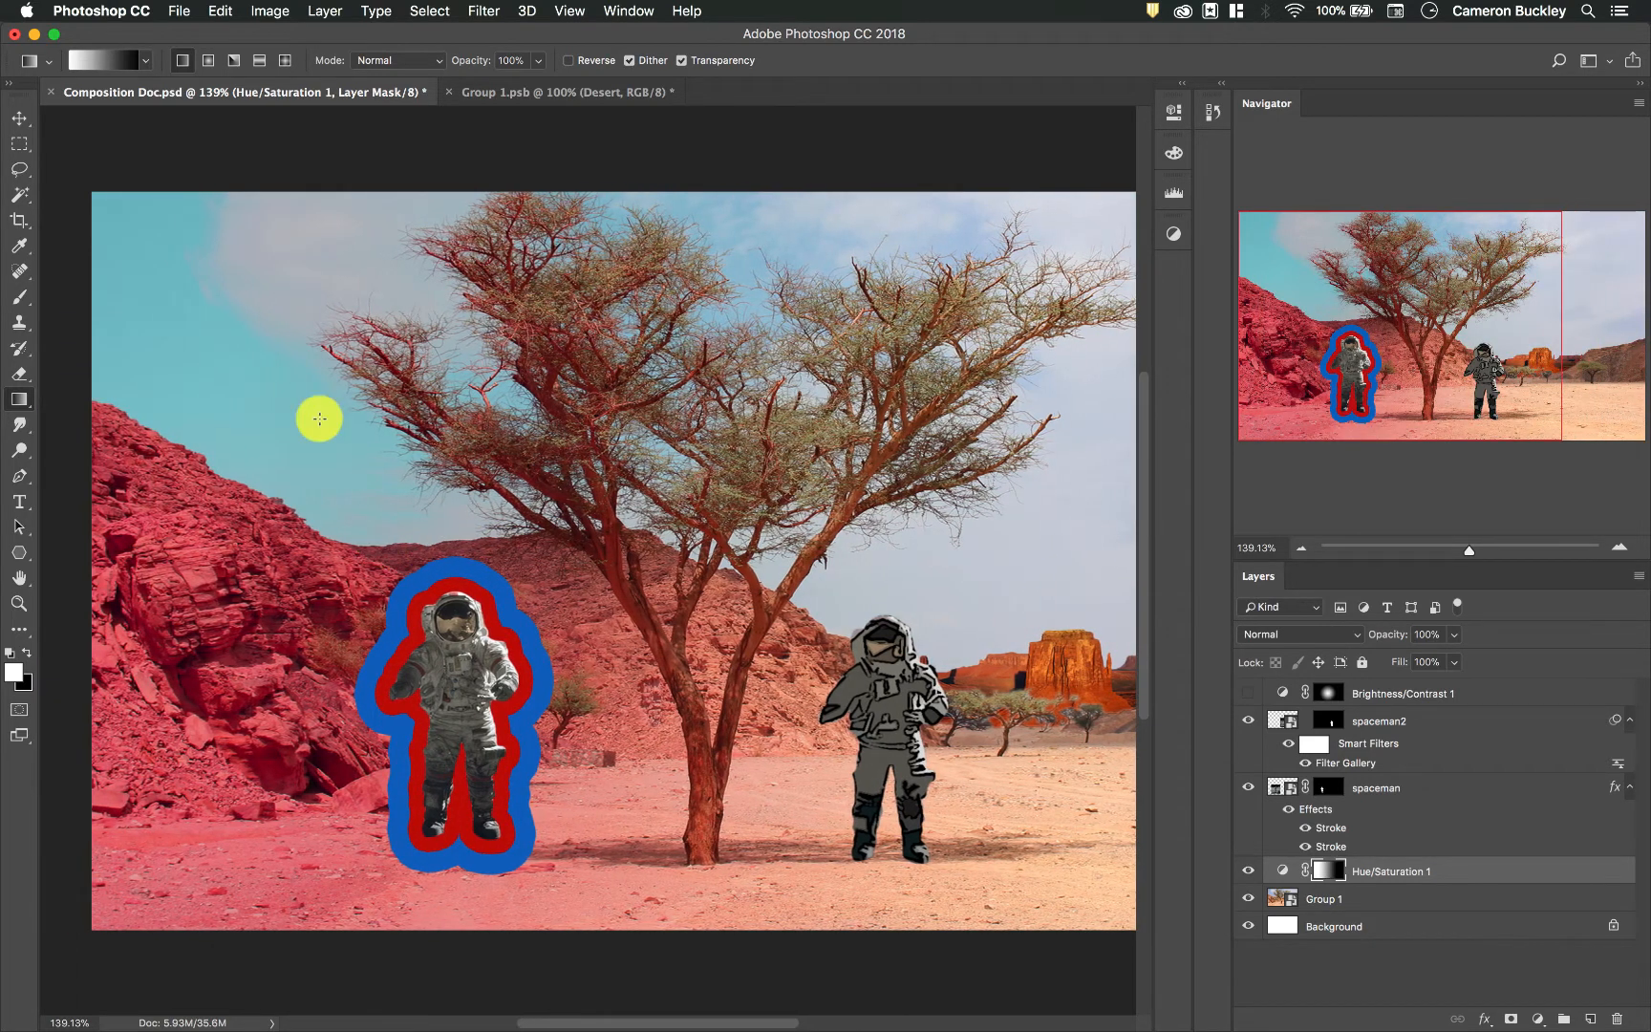
pyautogui.hscroll(15, 247, 590)
pyautogui.scroll(-2, 247, 590)
pyautogui.hscroll(6, 248, 592)
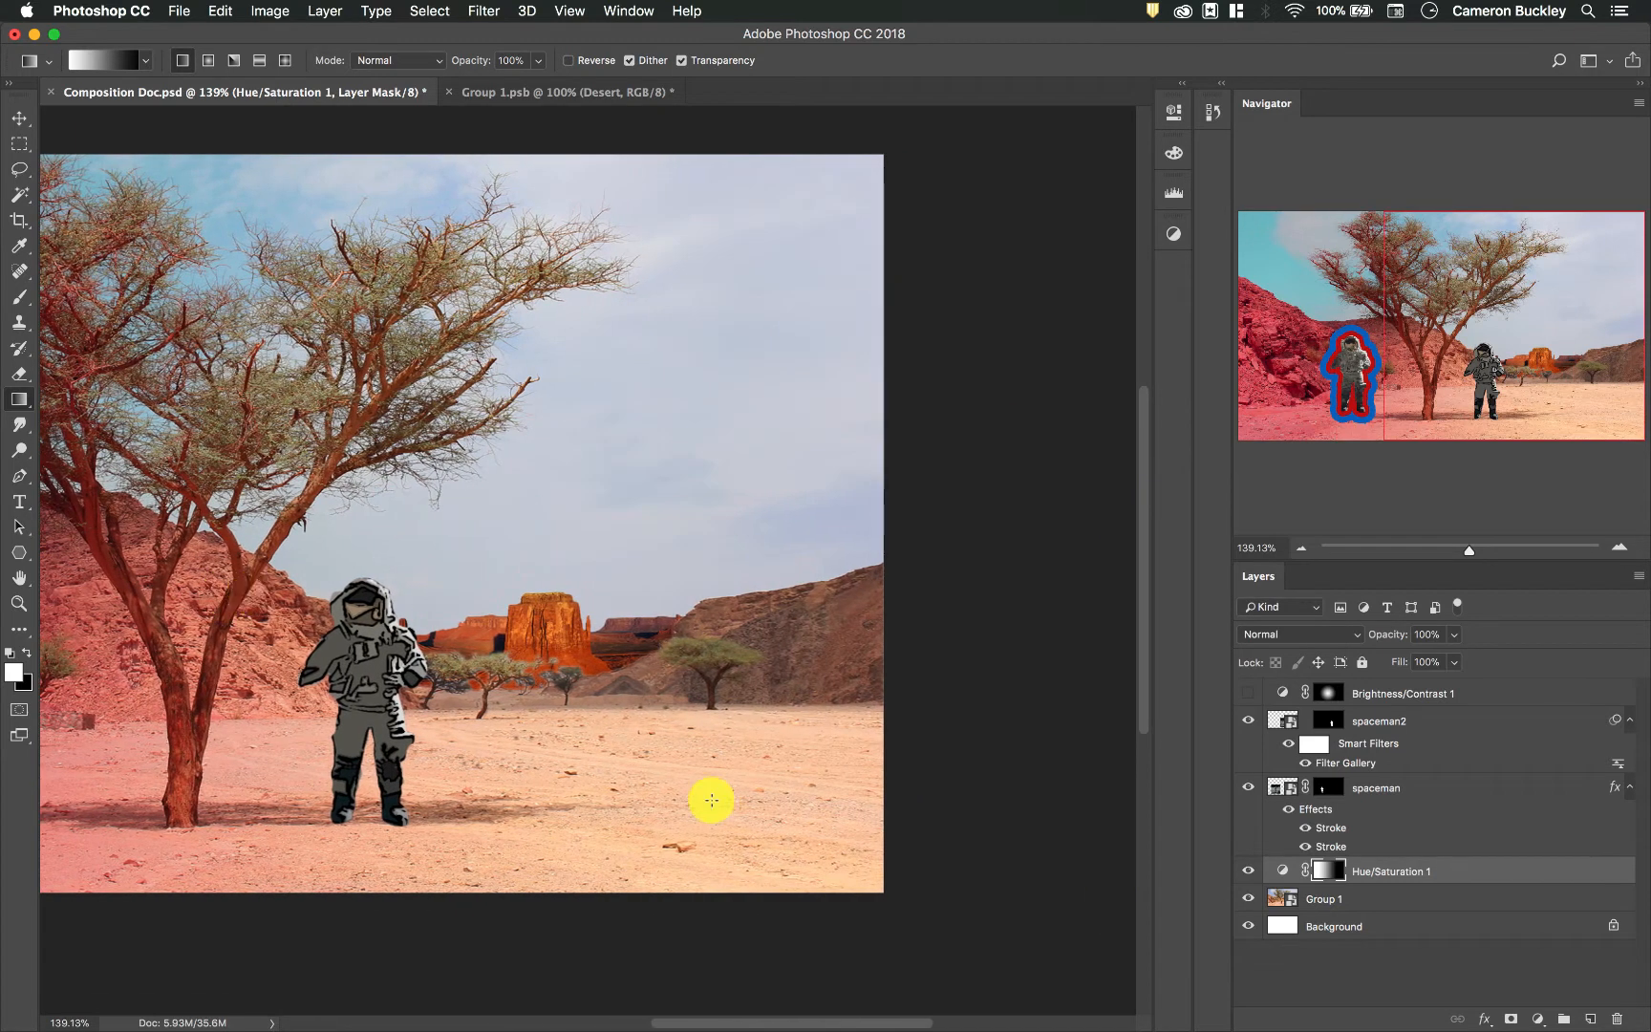
pyautogui.hscroll(-16, 770, 493)
pyautogui.scroll(2, 770, 493)
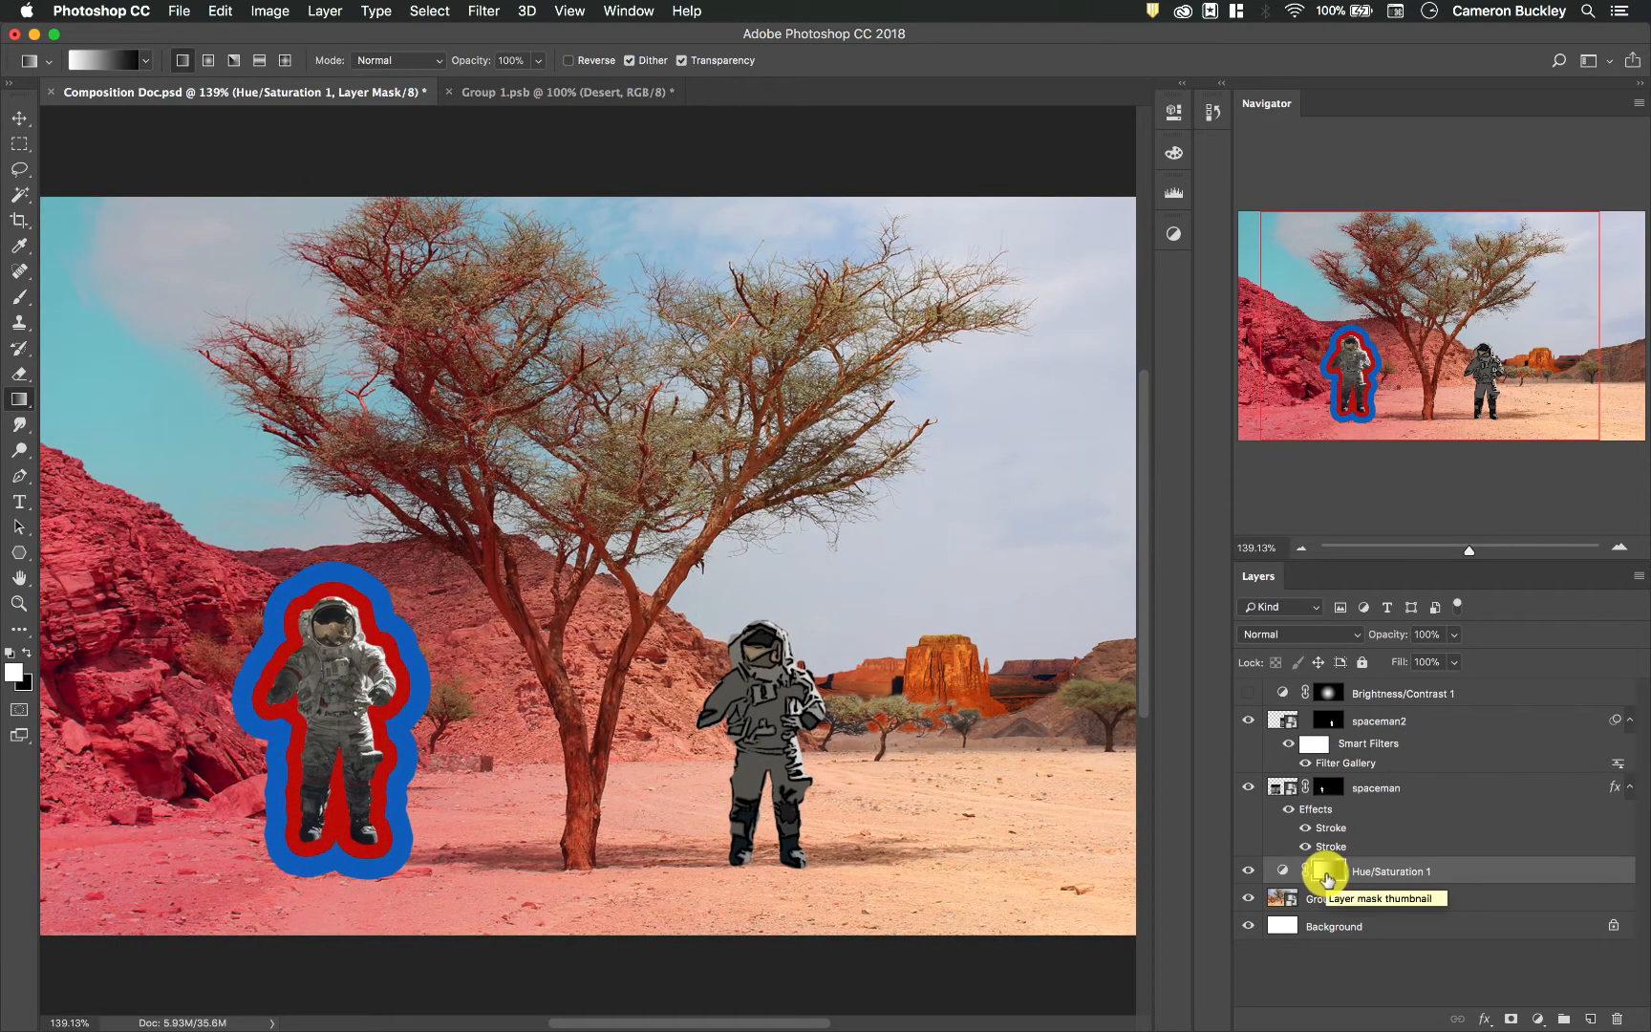
pyautogui.keyDown('alt'); pyautogui.click(1328, 877); pyautogui.keyUp('alt')
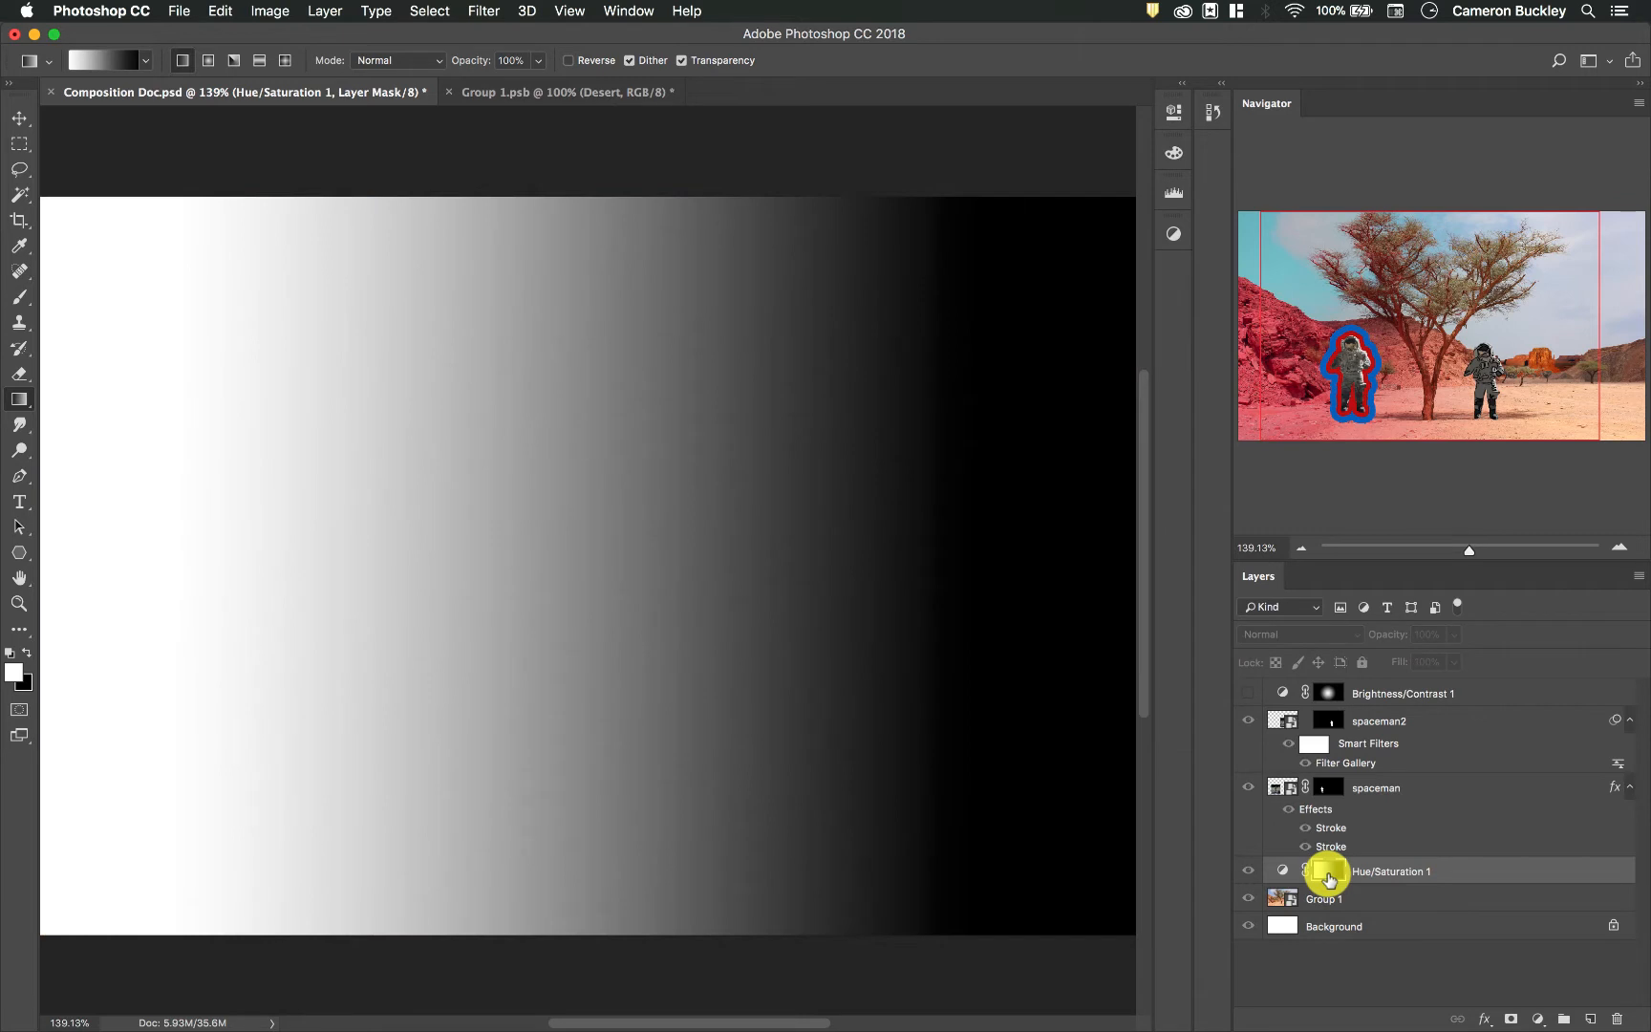
# - Return from the mask view to the image, and set the Hue/Saturation 1 adjustment's hue to +85
pyautogui.click(1478, 870)
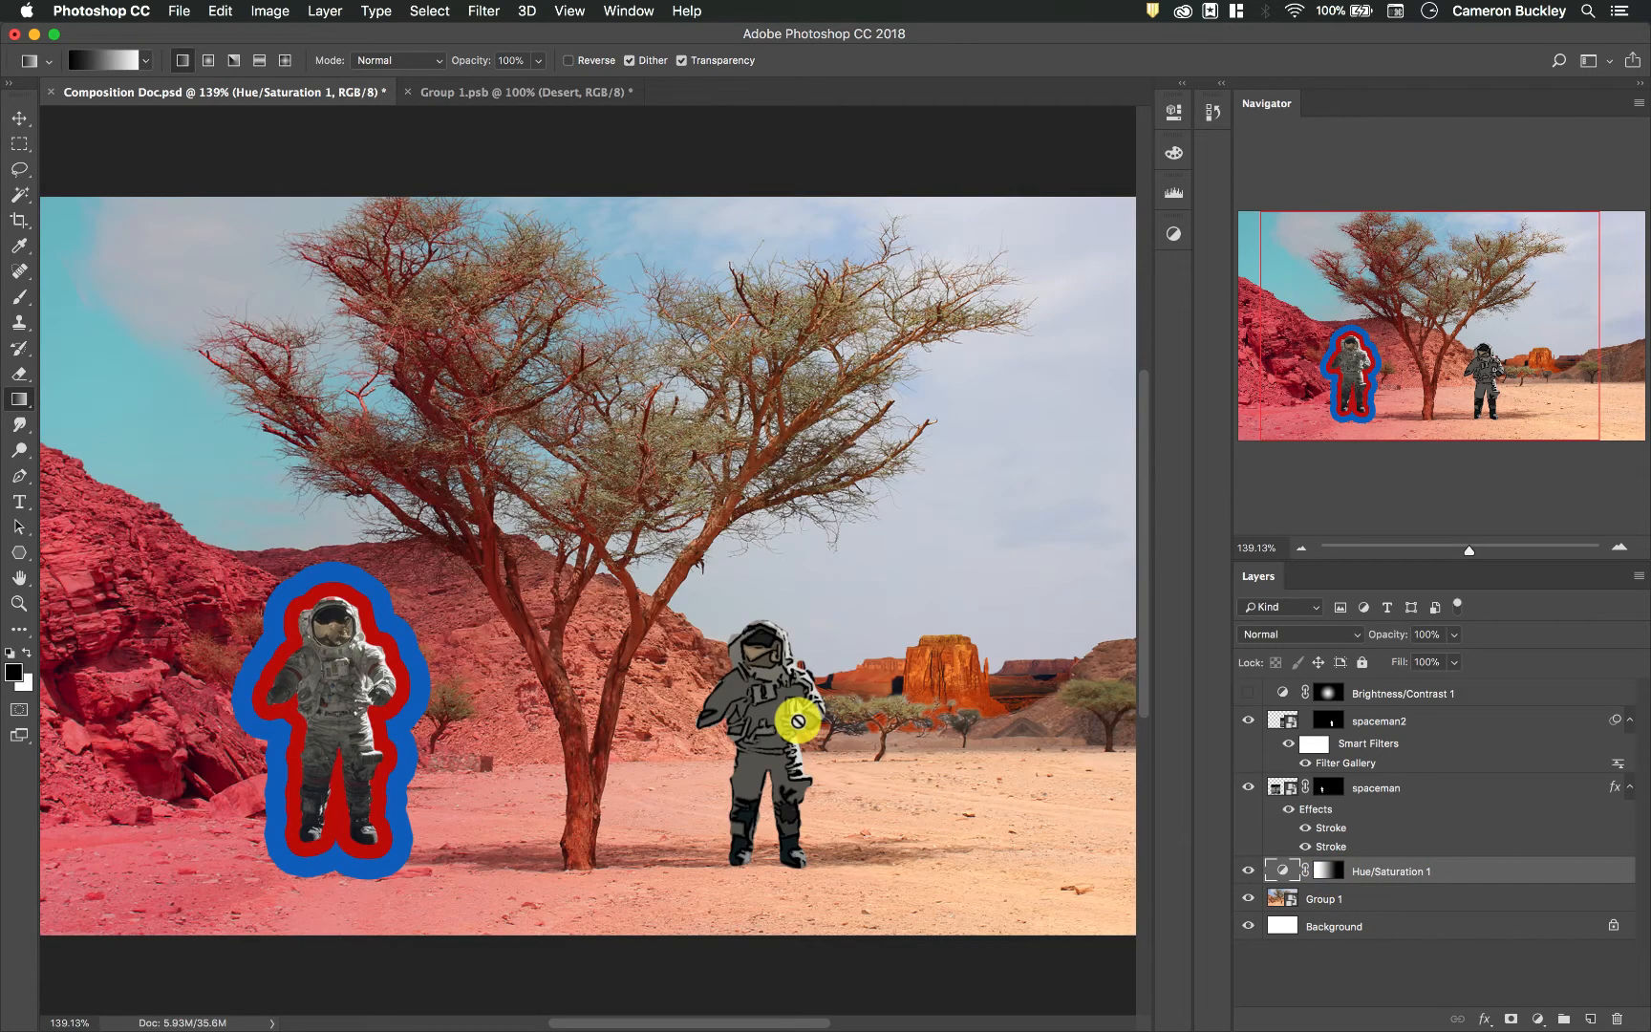
pyautogui.hscroll(3, 797, 722)
pyautogui.scroll(-1, 798, 721)
pyautogui.hscroll(2, 797, 721)
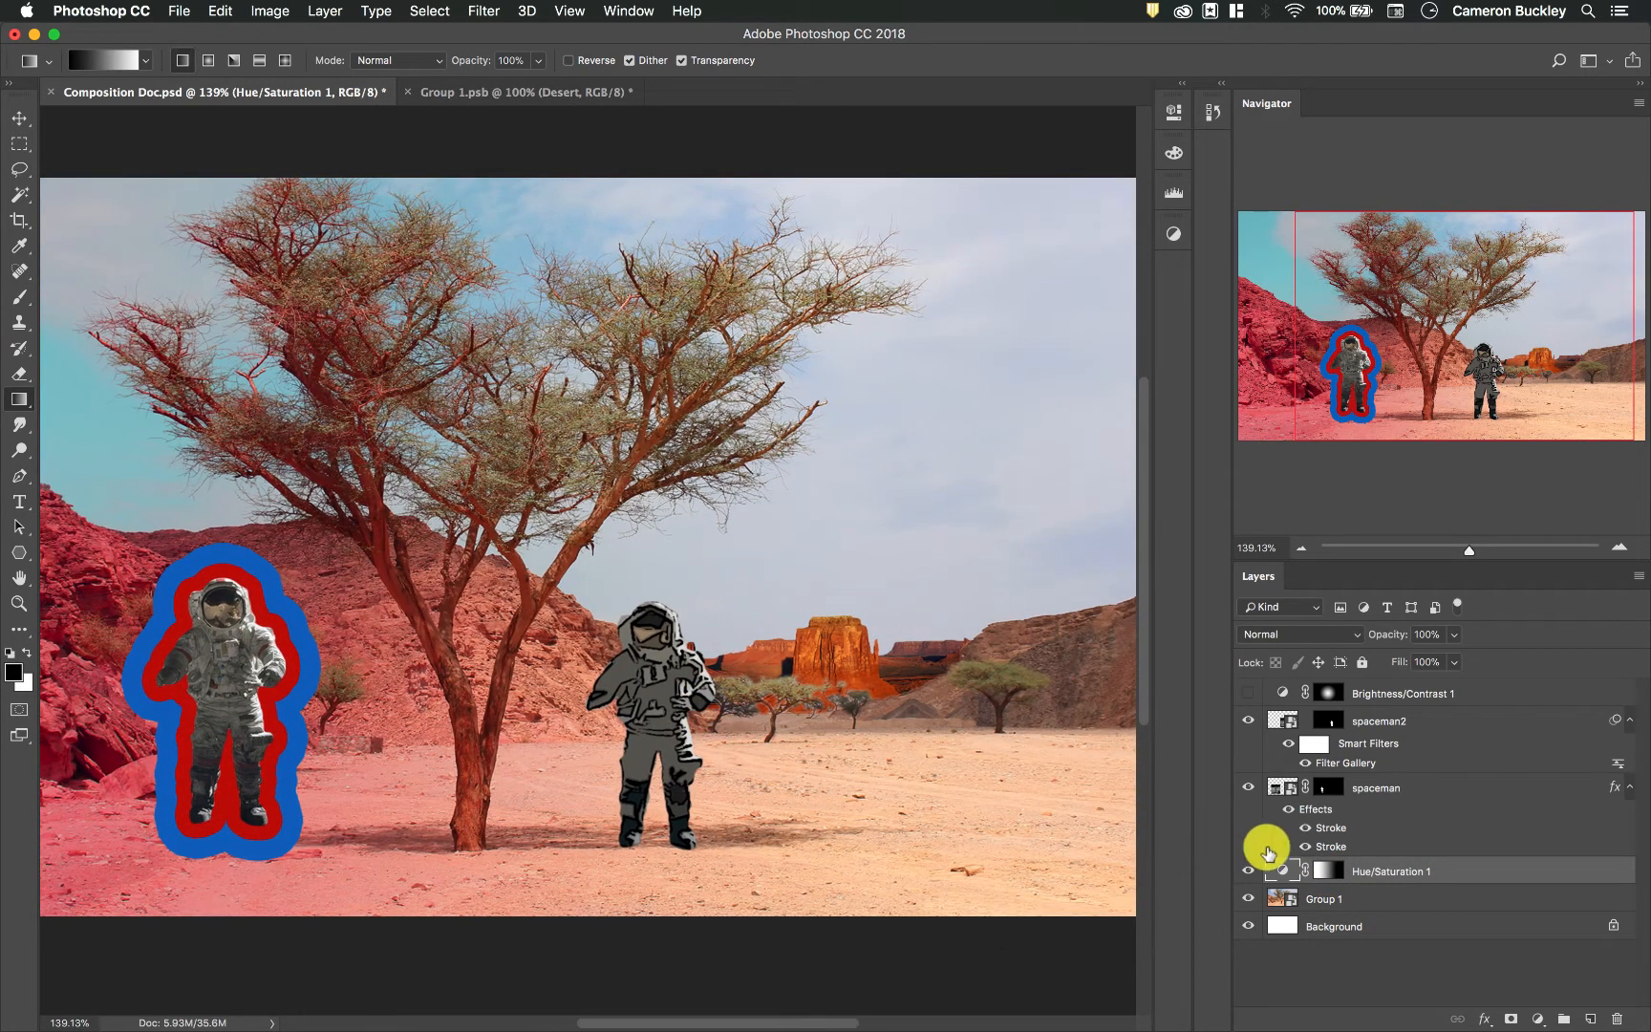
pyautogui.doubleClick(1281, 871)
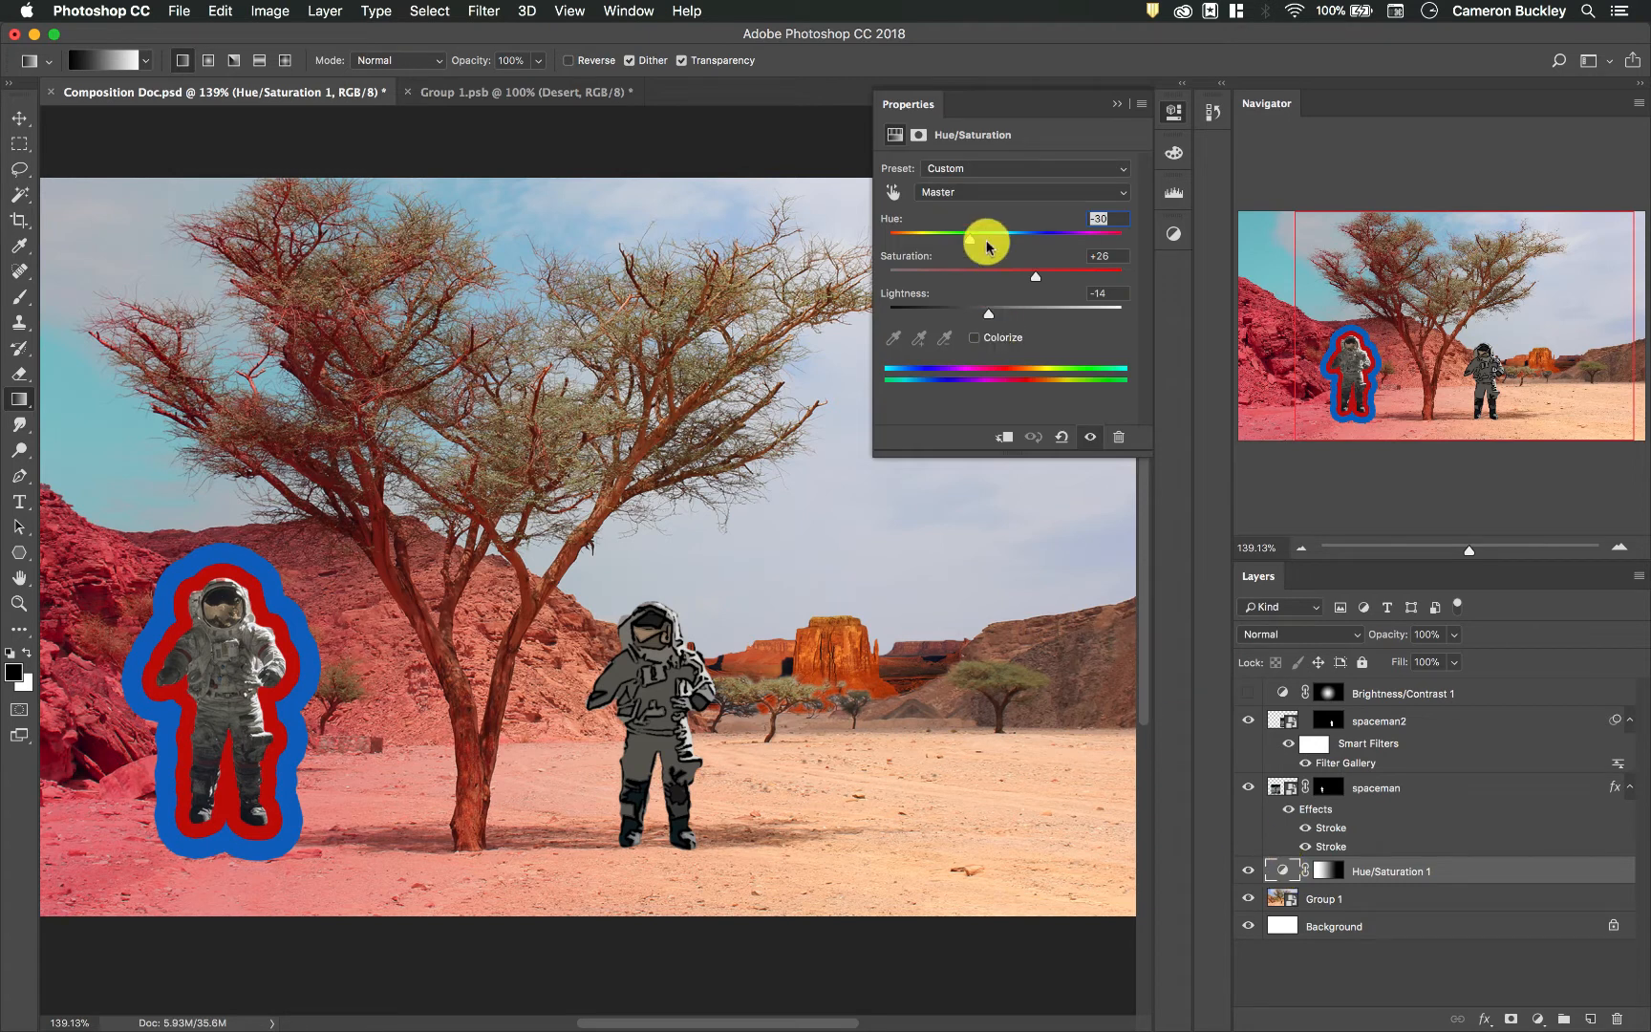
pyautogui.moveTo(966, 245); pyautogui.dragTo(1076, 236)
pyautogui.click(1118, 104)
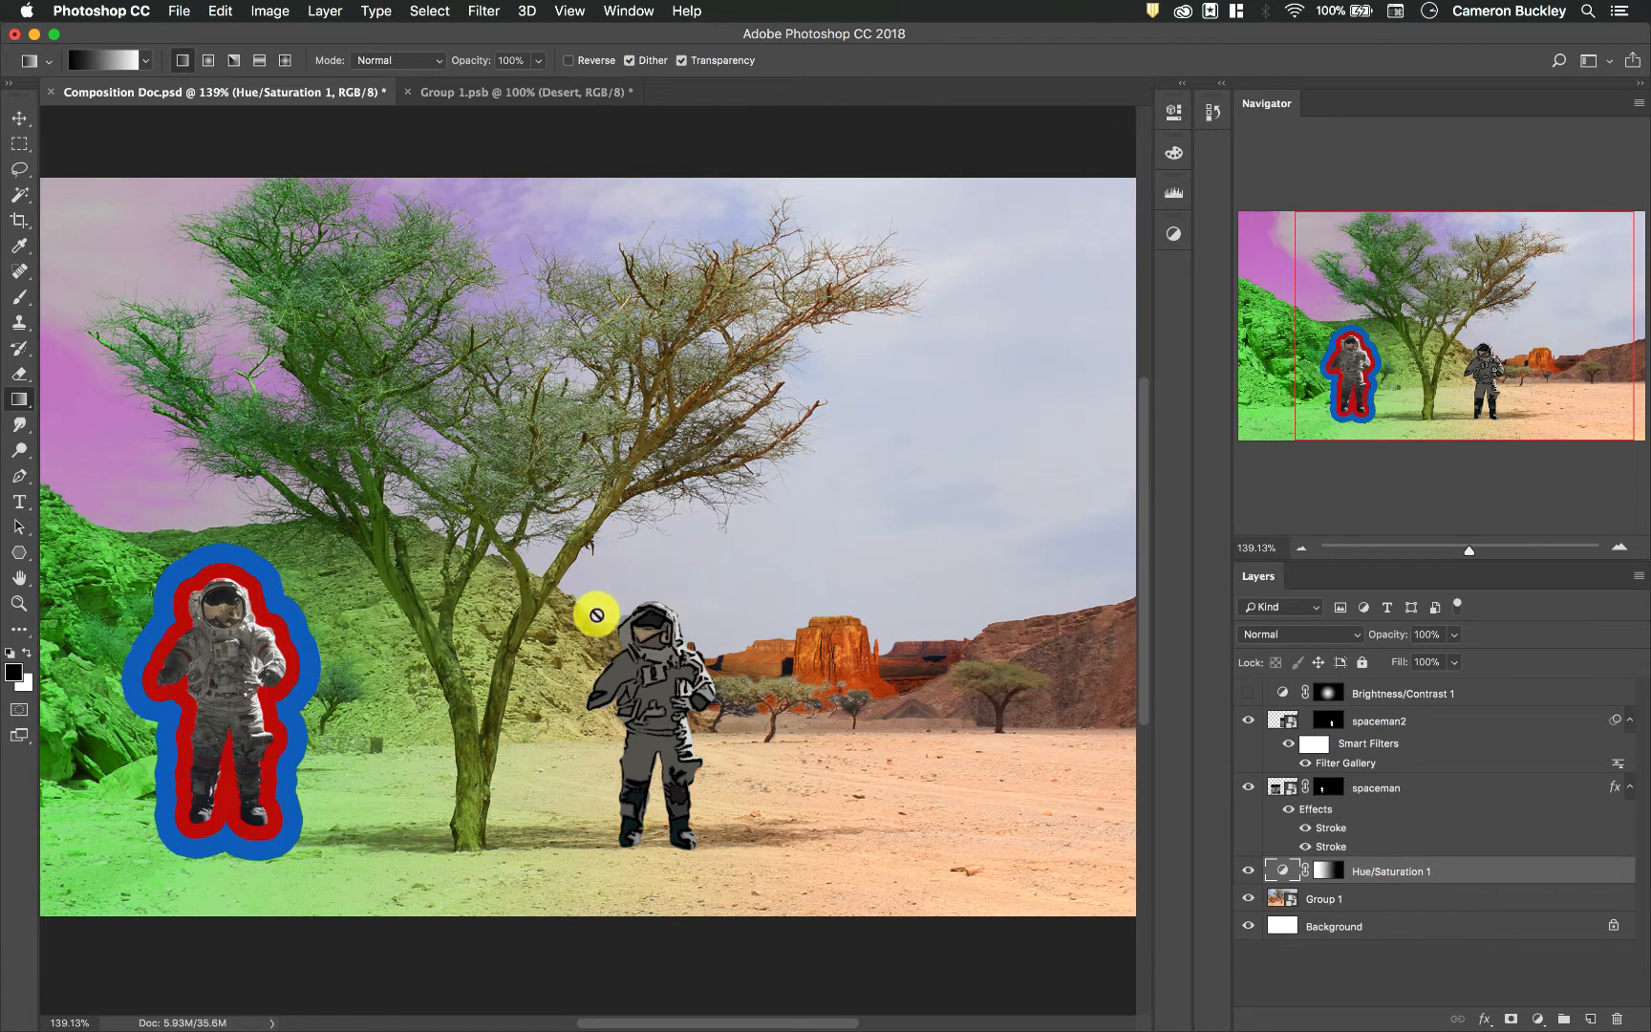
# - Draw a white-to-black radial gradient outward from the tree trunk on the Hue/Saturation 1 mask, and redraw it with a wider spread
pyautogui.click(1330, 870)
pyautogui.click(208, 62)
pyautogui.moveTo(447, 520); pyautogui.dragTo(826, 517)
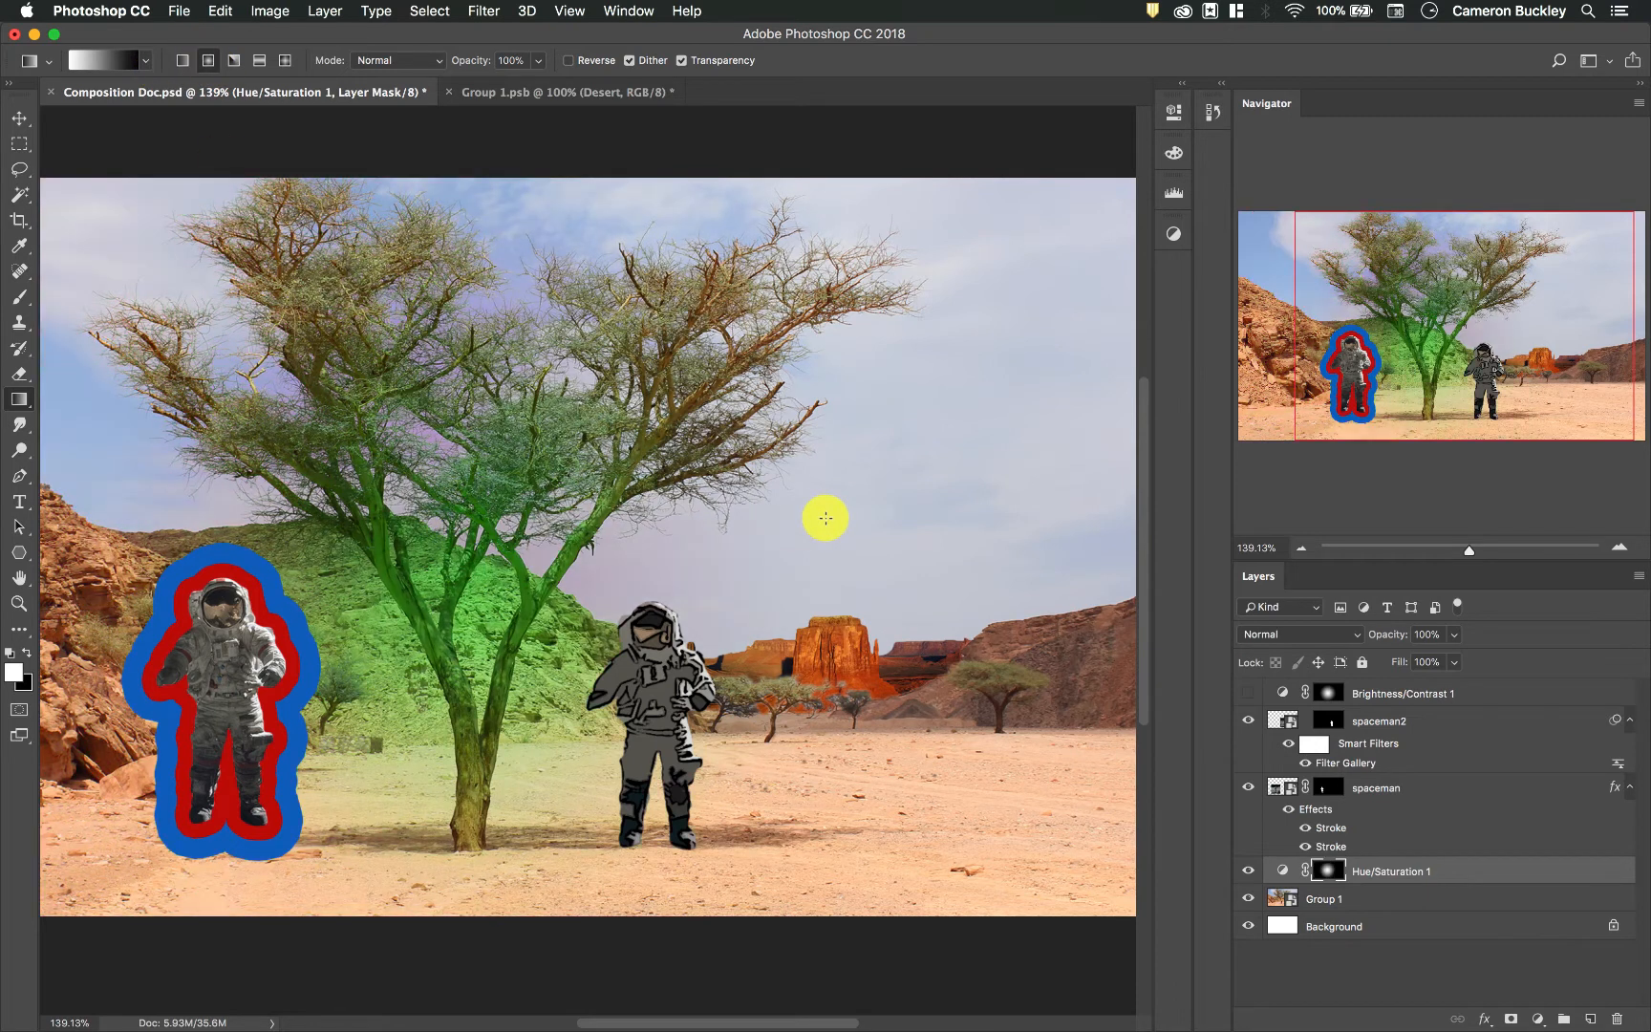
pyautogui.moveTo(409, 591); pyautogui.dragTo(998, 529)
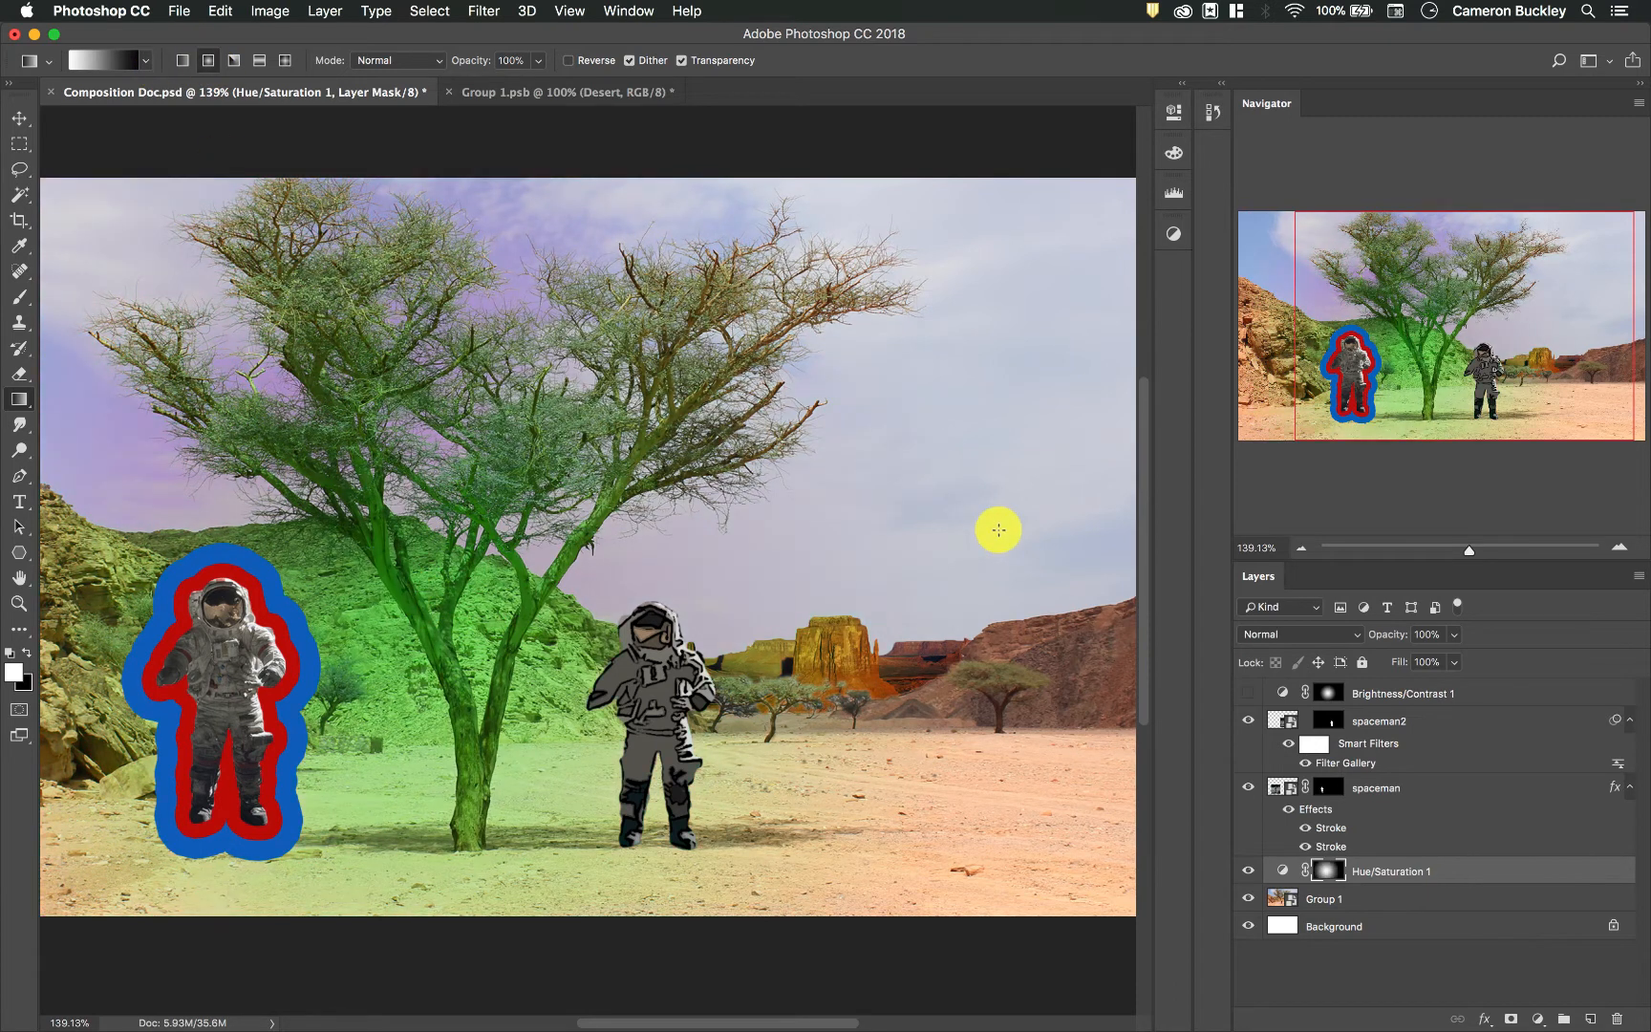
pyautogui.hscroll(-5, 677, 605)
pyautogui.scroll(-2, 676, 605)
pyautogui.scroll(3, 677, 605)
pyautogui.hscroll(4, 677, 605)
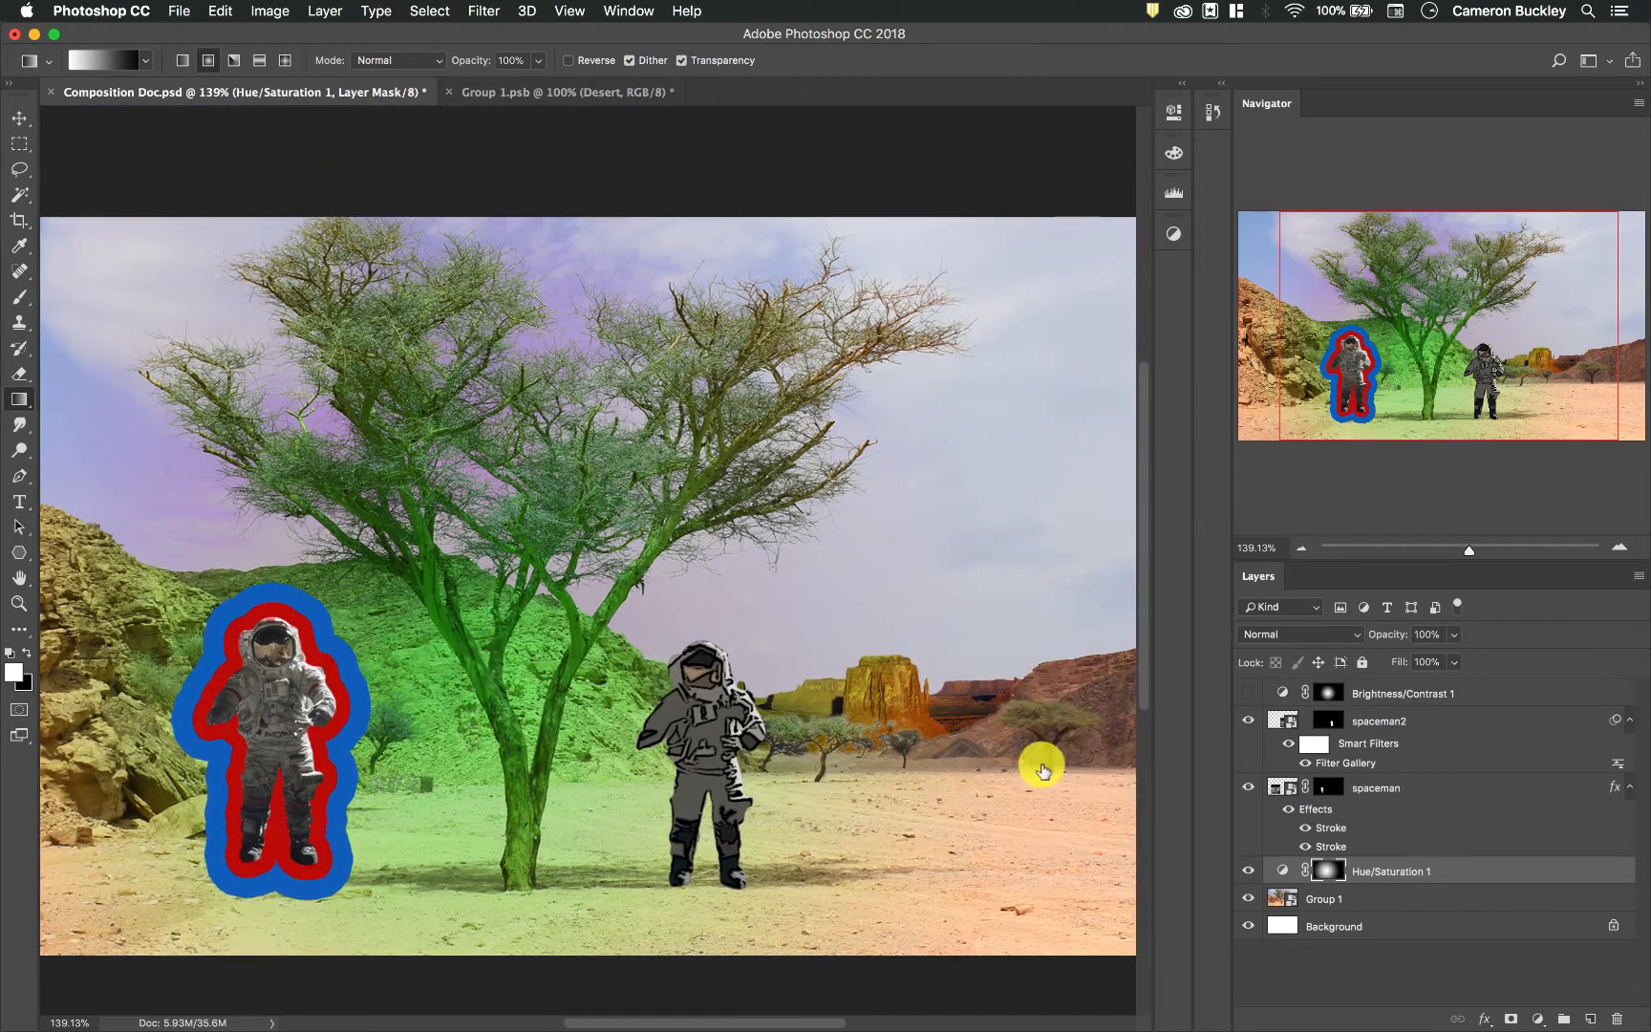
# - Set the Hue/Saturation 1 adjustment's hue to -42
pyautogui.click(1278, 869)
pyautogui.rightClick(1278, 868)
pyautogui.press('Escape')
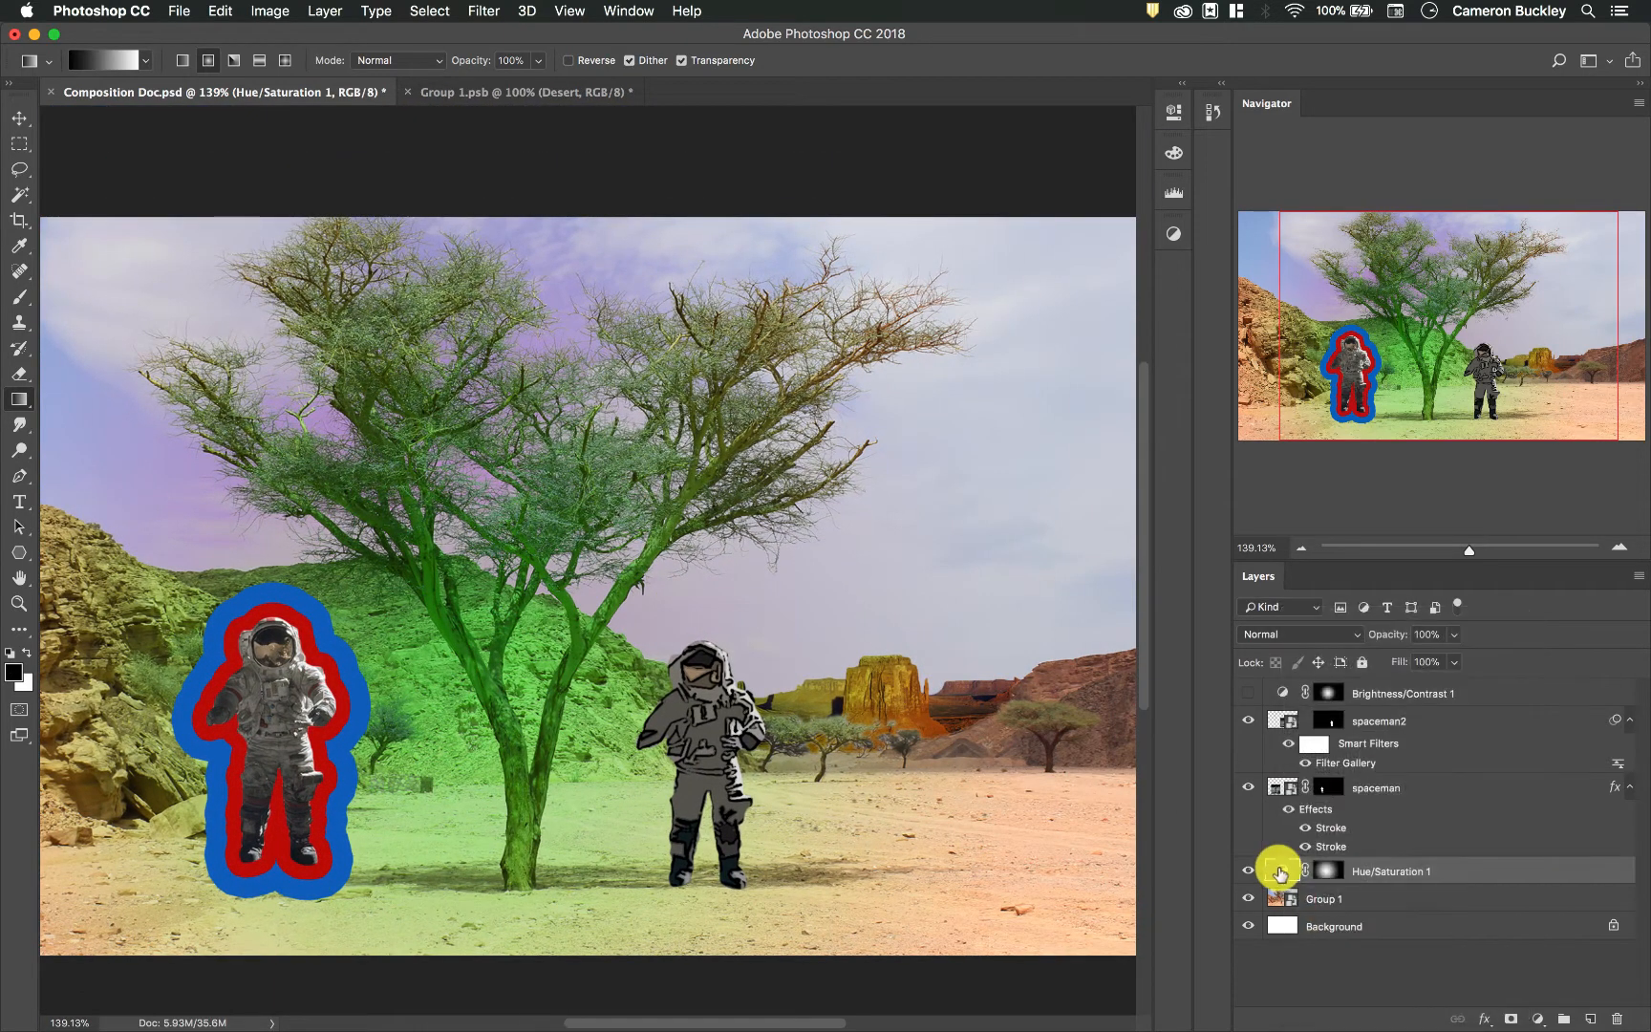
pyautogui.doubleClick(1280, 871)
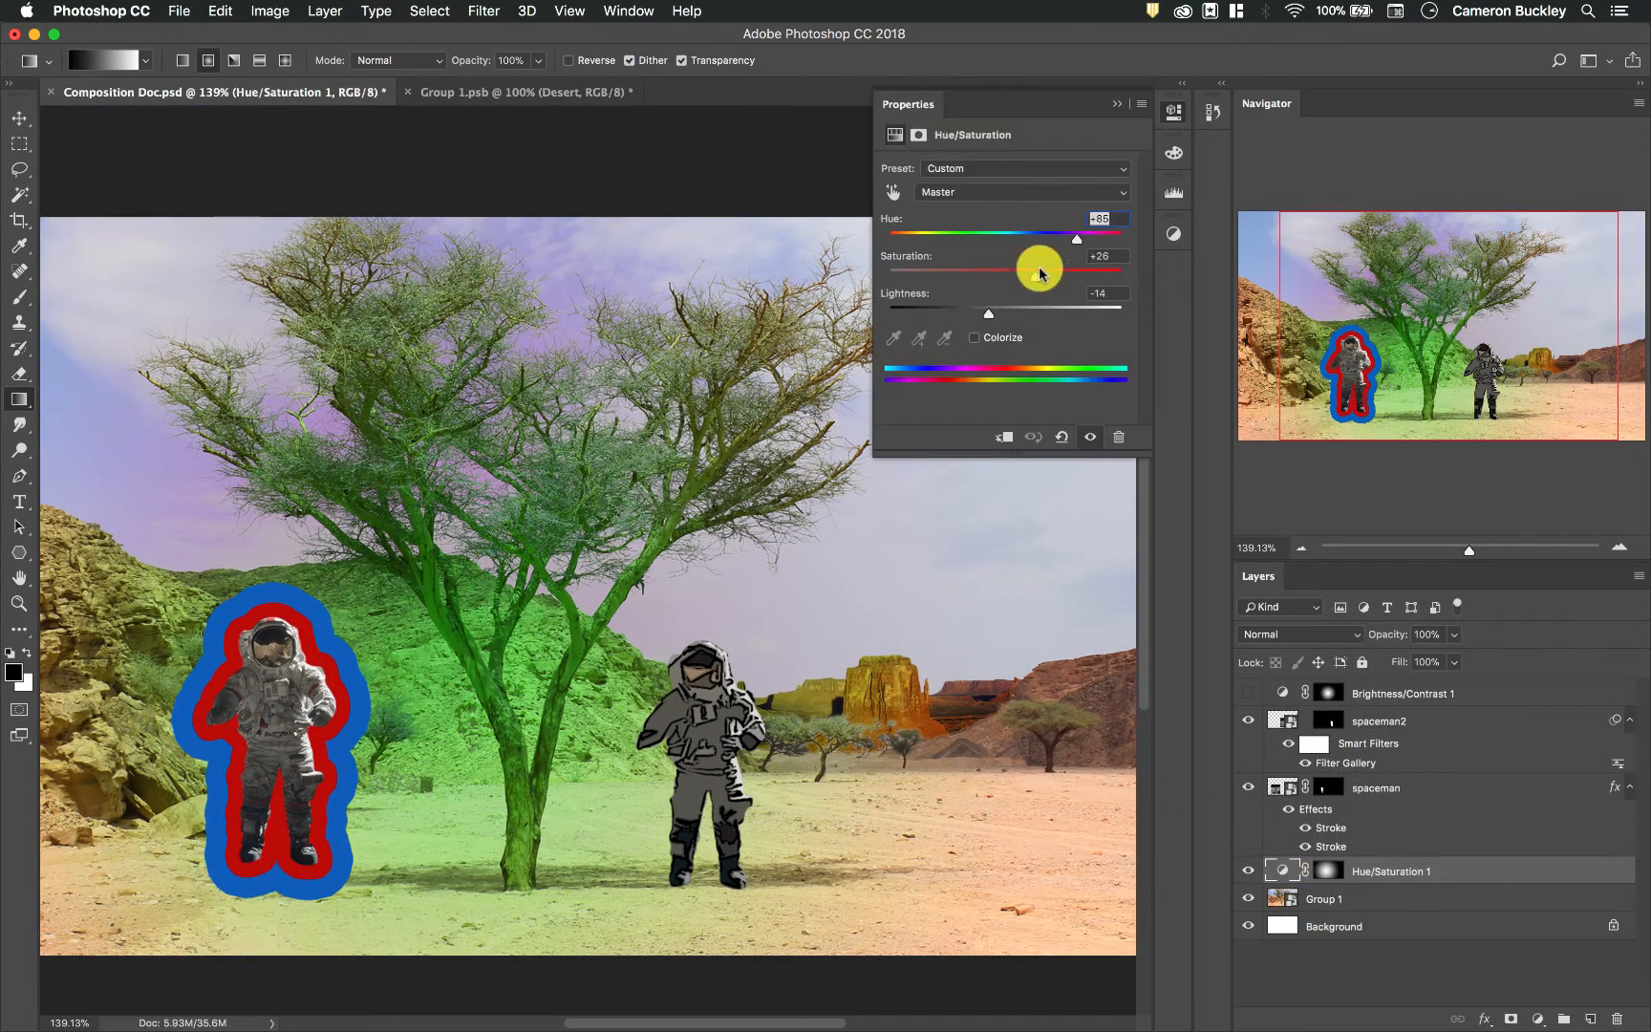
pyautogui.moveTo(1077, 243); pyautogui.dragTo(954, 243)
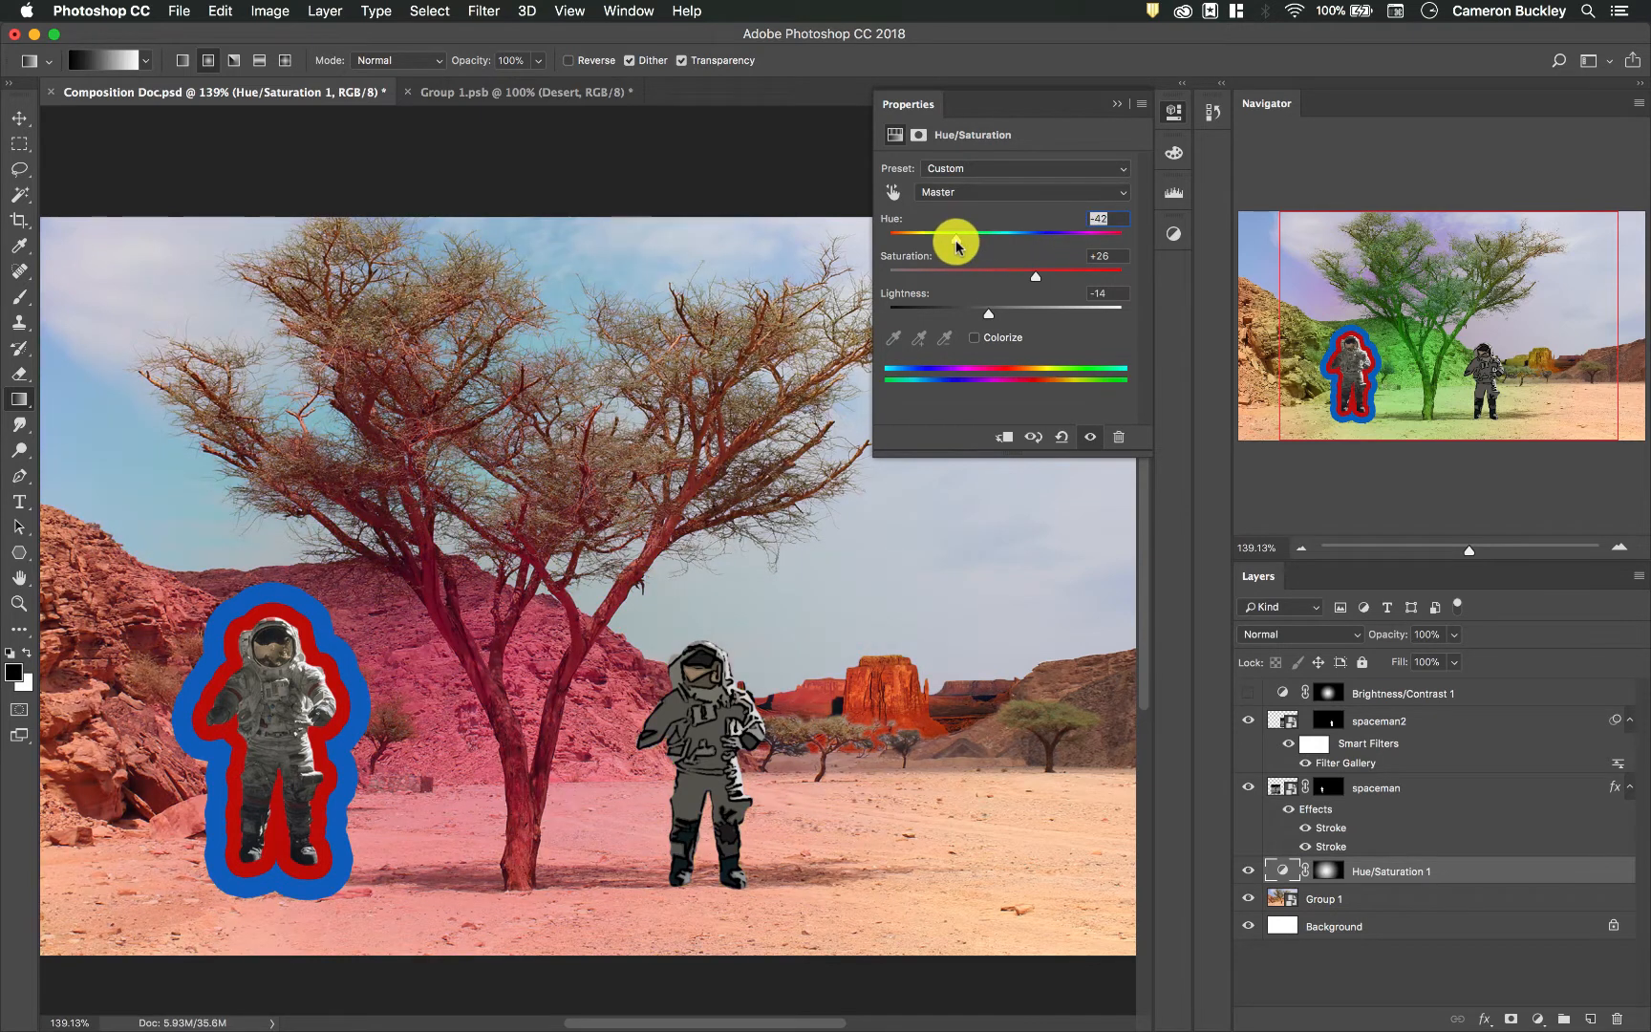
pyautogui.click(1115, 103)
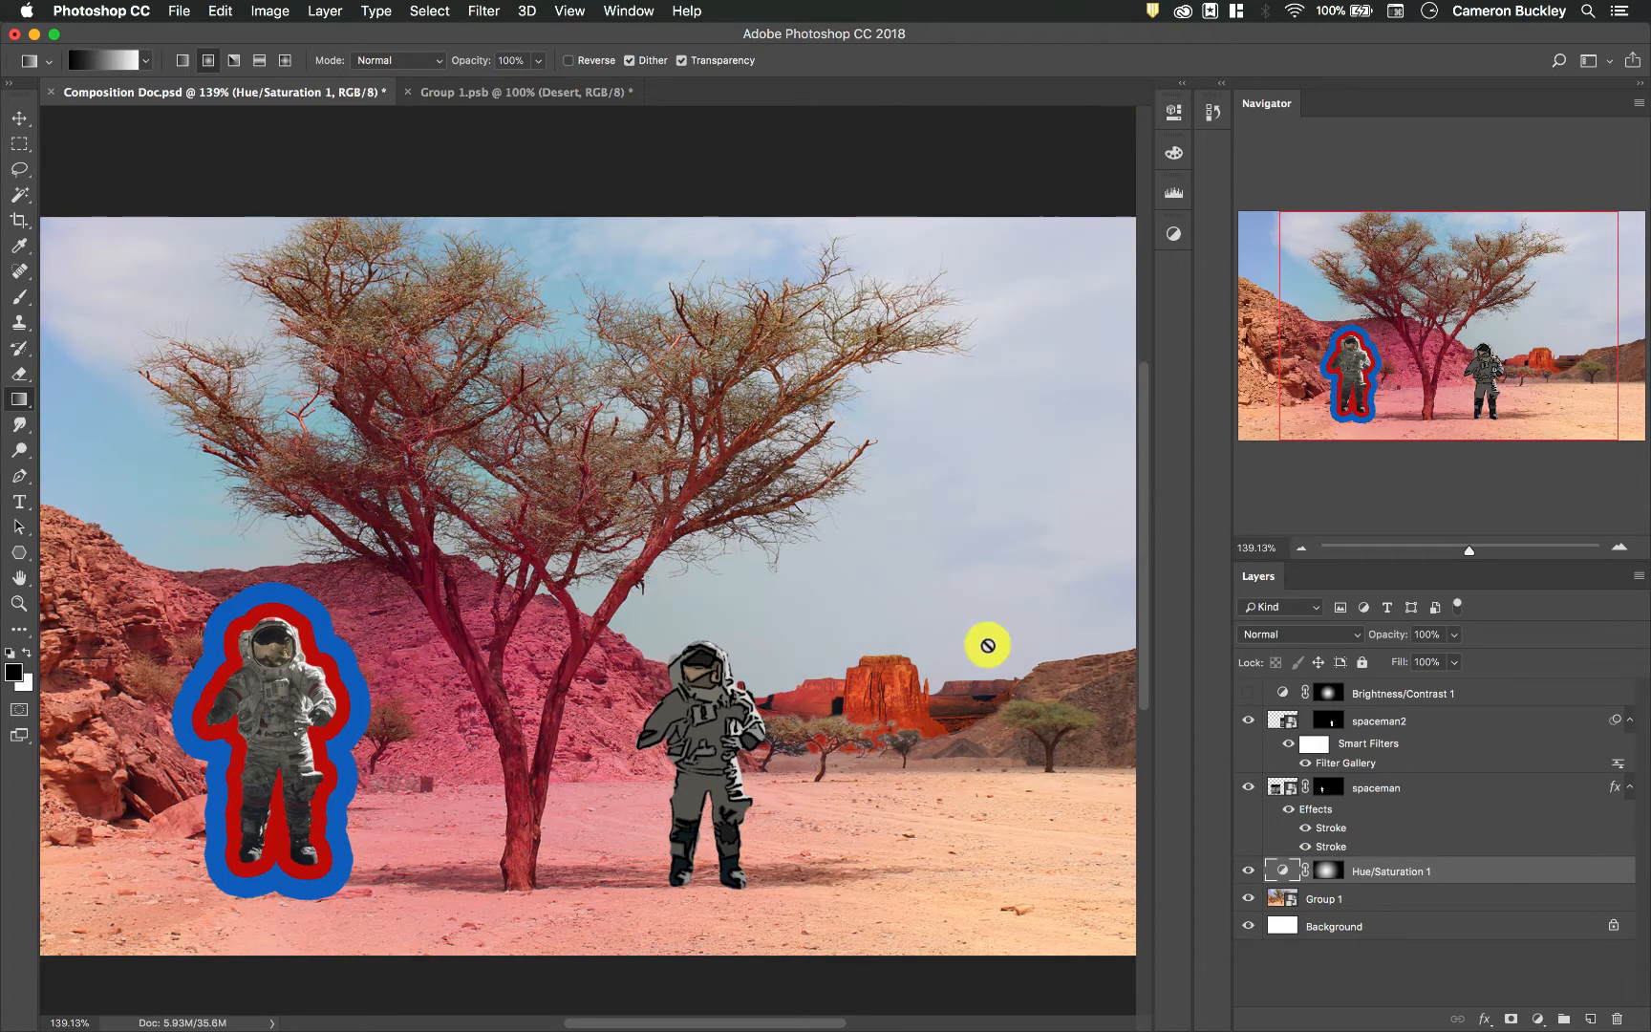
# - Draw white-to-black radial gradients on the Hue/Saturation 1 mask, ending with a wide one from the sky near the tree's right-hand branches towards the lower-left ground
pyautogui.click(1325, 871)
pyautogui.press('x')
pyautogui.moveTo(953, 490)
pyautogui.mouseDown()
pyautogui.moveTo(962, 429)
pyautogui.moveTo(714, 609)
pyautogui.mouseUp()
pyautogui.moveTo(958, 392); pyautogui.dragTo(361, 976)
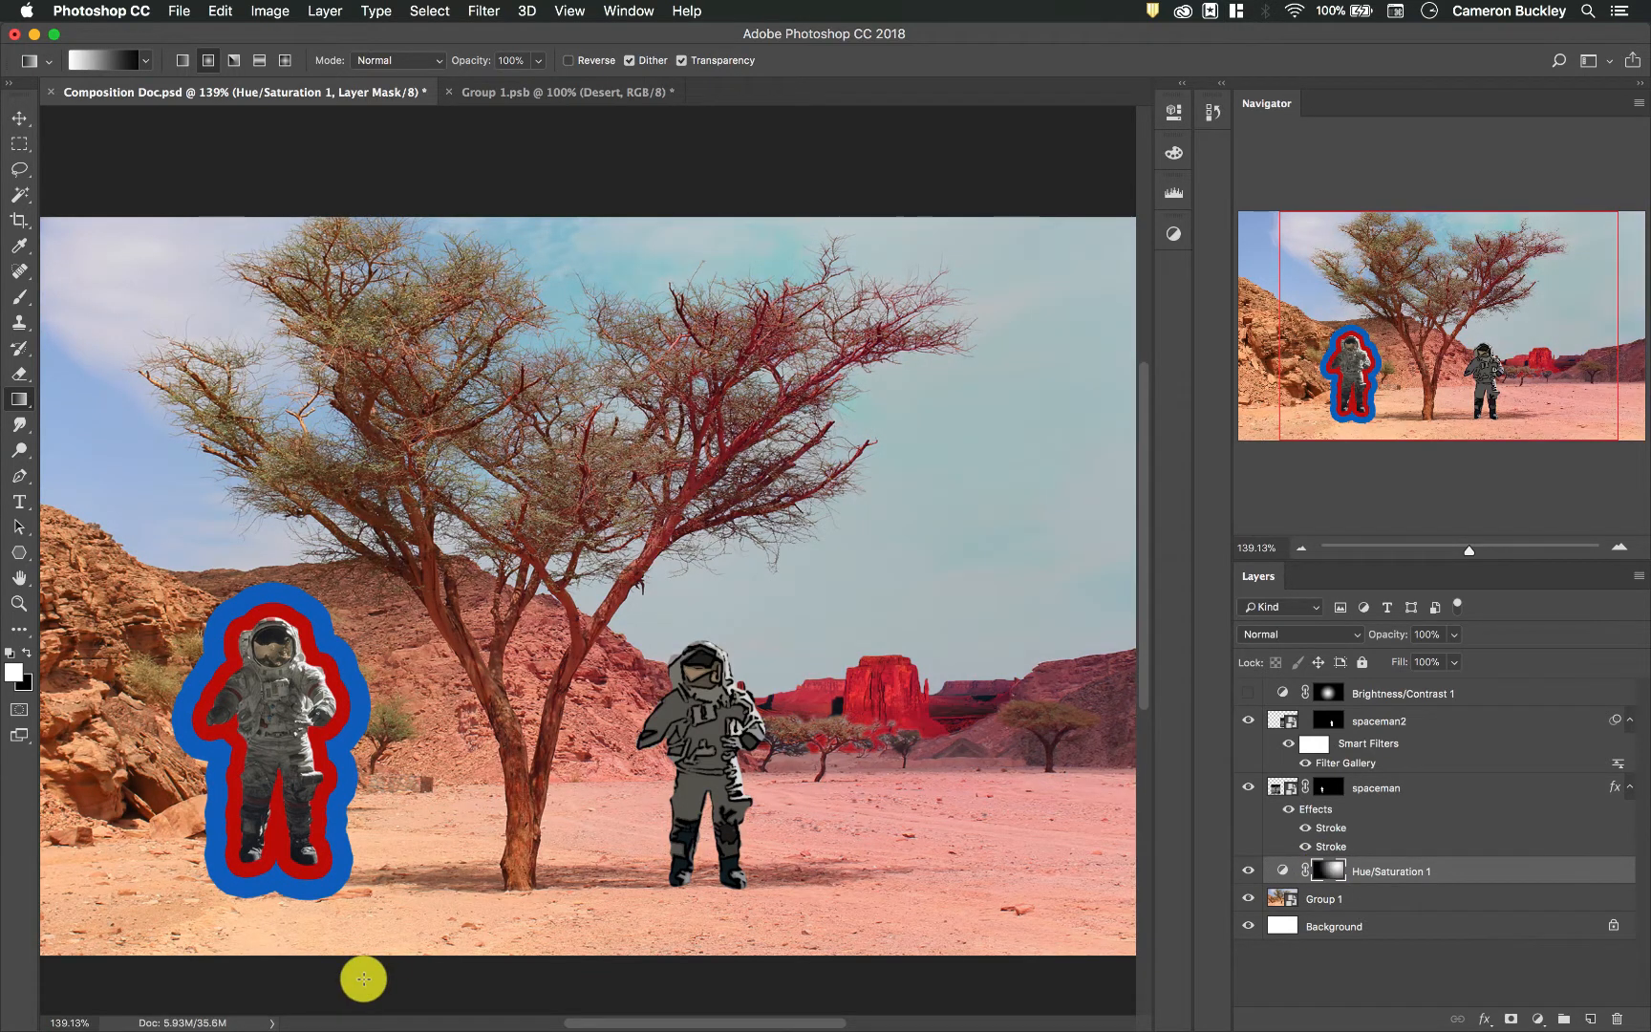
pyautogui.hscroll(-3, 763, 562)
pyautogui.hscroll(5, 763, 562)
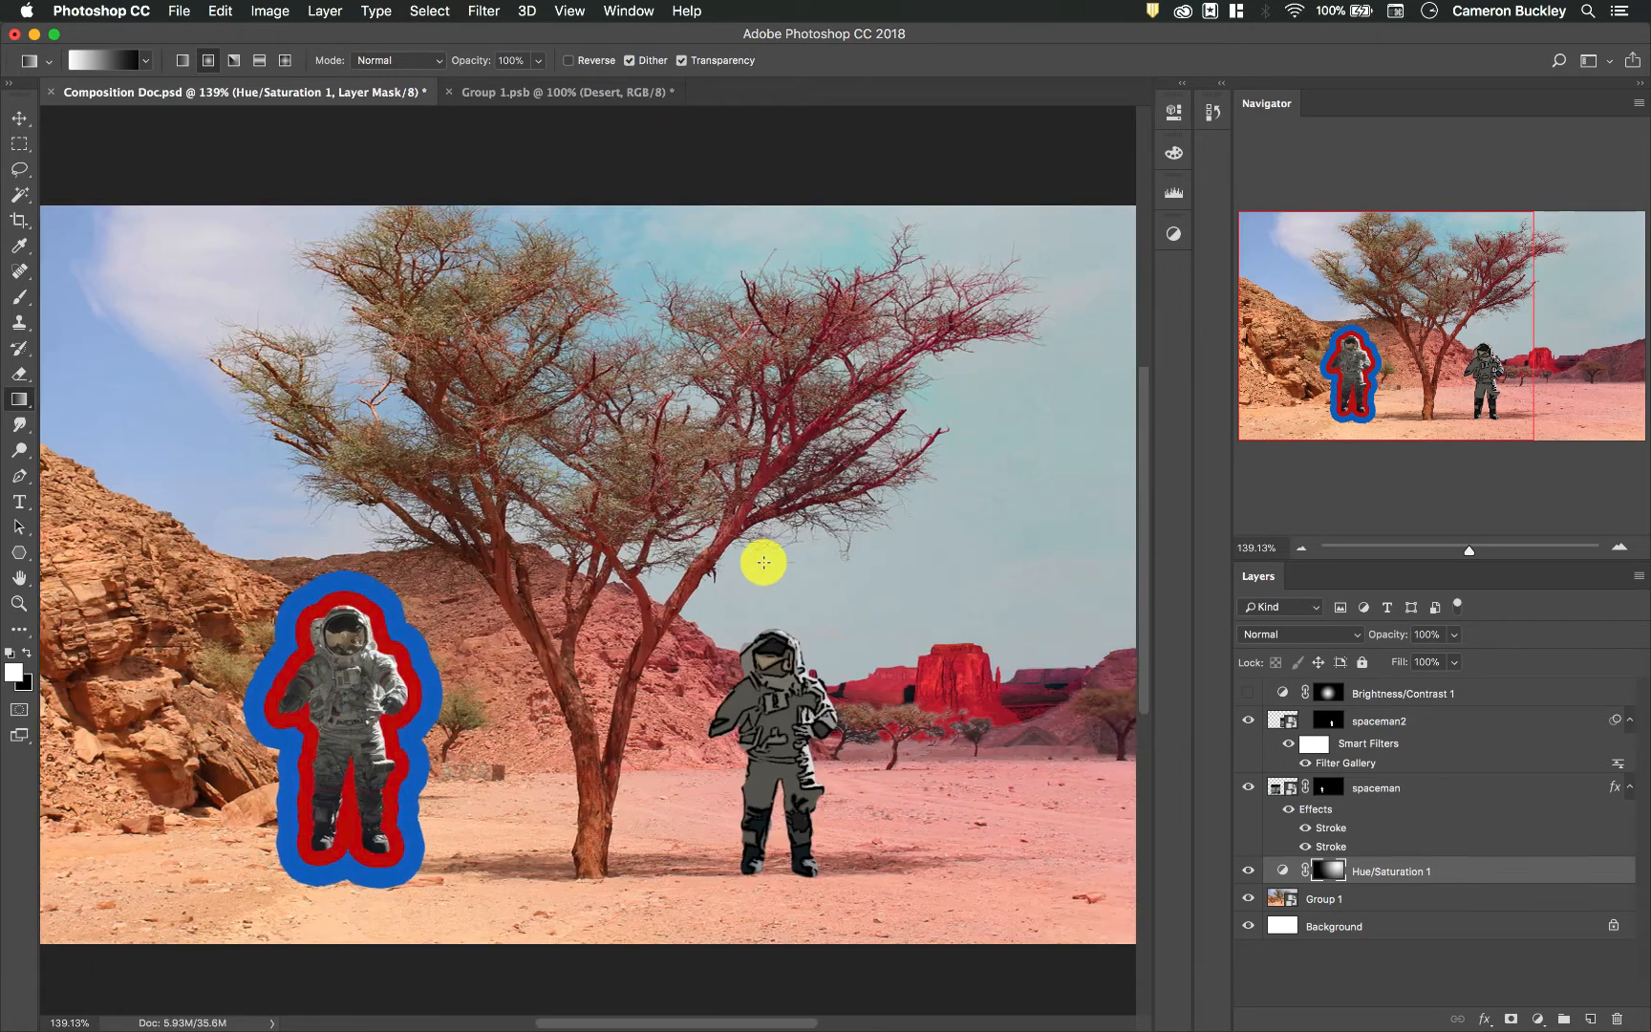
pyautogui.hscroll(-2, 763, 561)
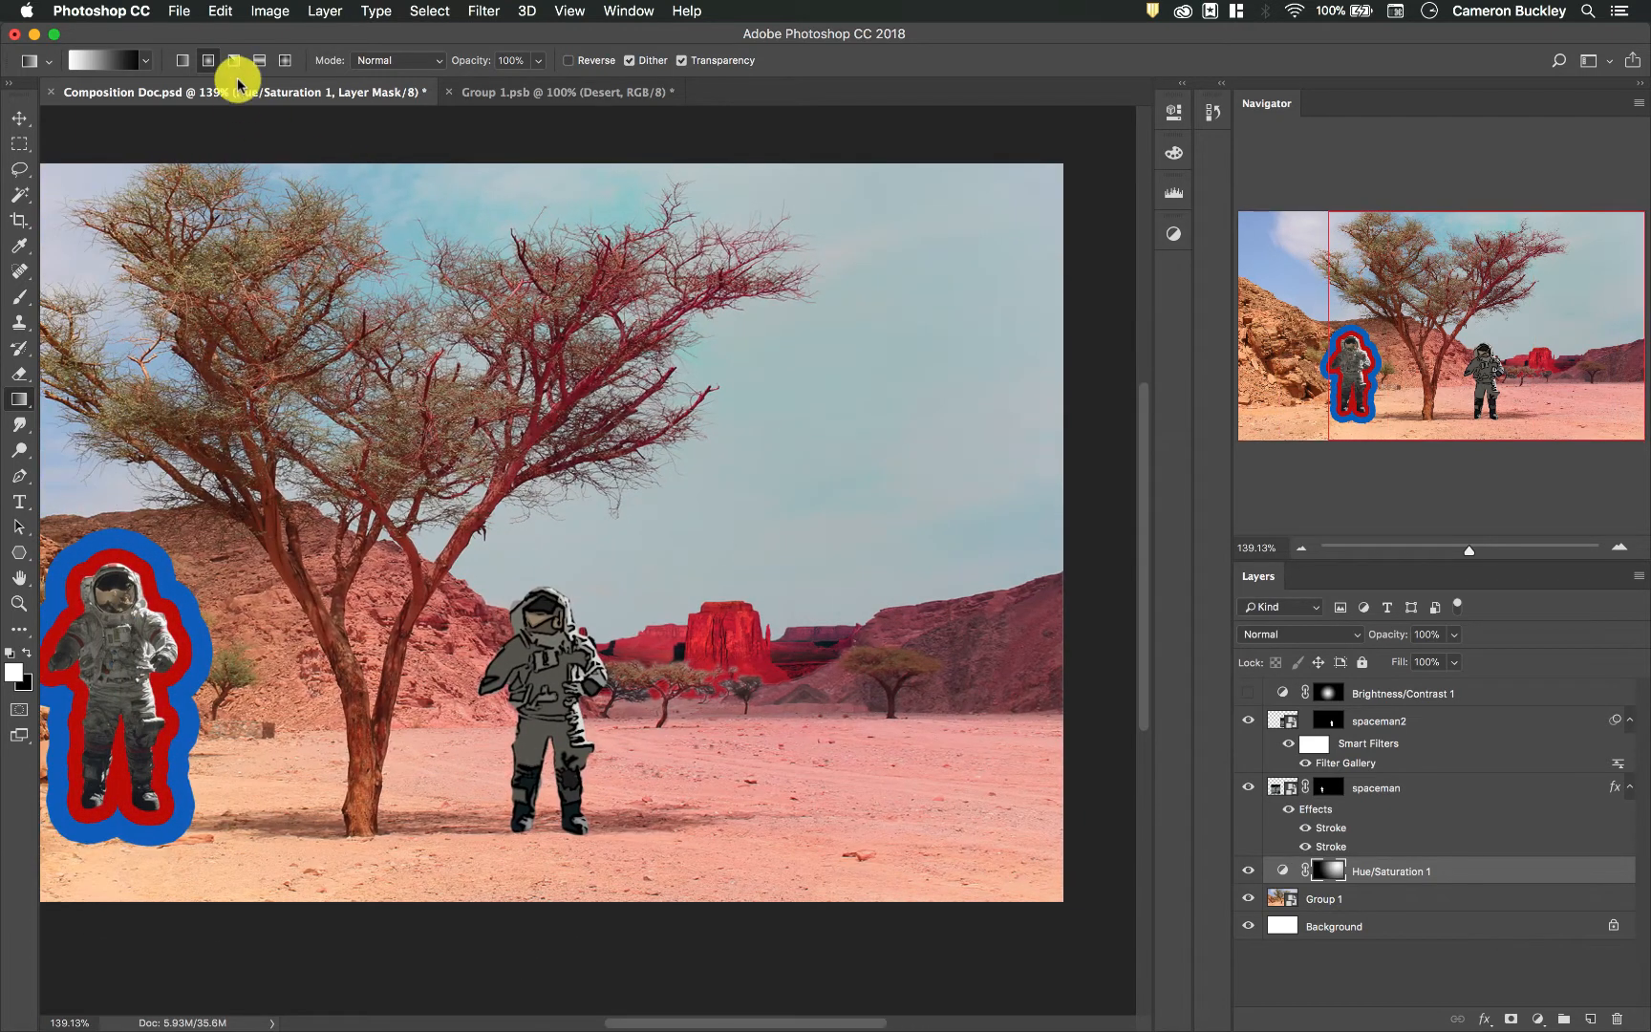
# - Draw angle gradients on the Hue/Saturation 1 mask, and replace them with a diagonal reflected gradient across the tree and desert
pyautogui.moveTo(715, 584); pyautogui.dragTo(919, 423)
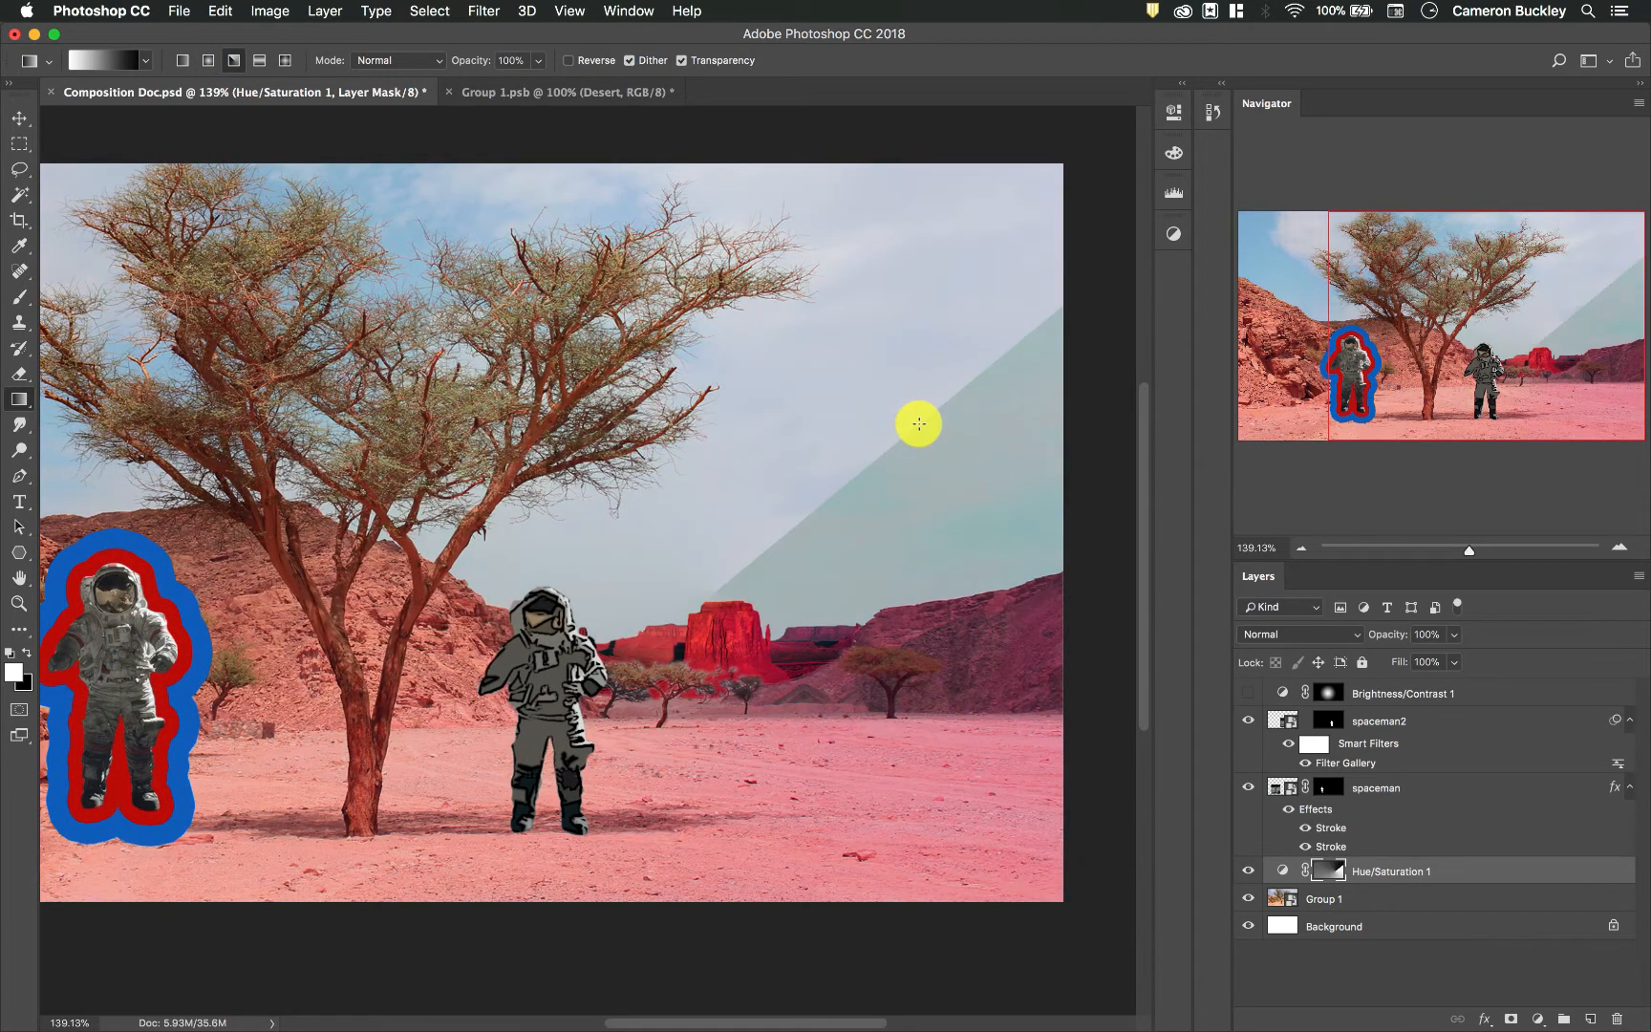
pyautogui.moveTo(919, 607); pyautogui.dragTo(914, 286)
pyautogui.click(259, 60)
pyautogui.moveTo(770, 466); pyautogui.dragTo(663, 575)
pyautogui.moveTo(538, 755); pyautogui.dragTo(732, 547)
pyautogui.hscroll(-10, 578, 571)
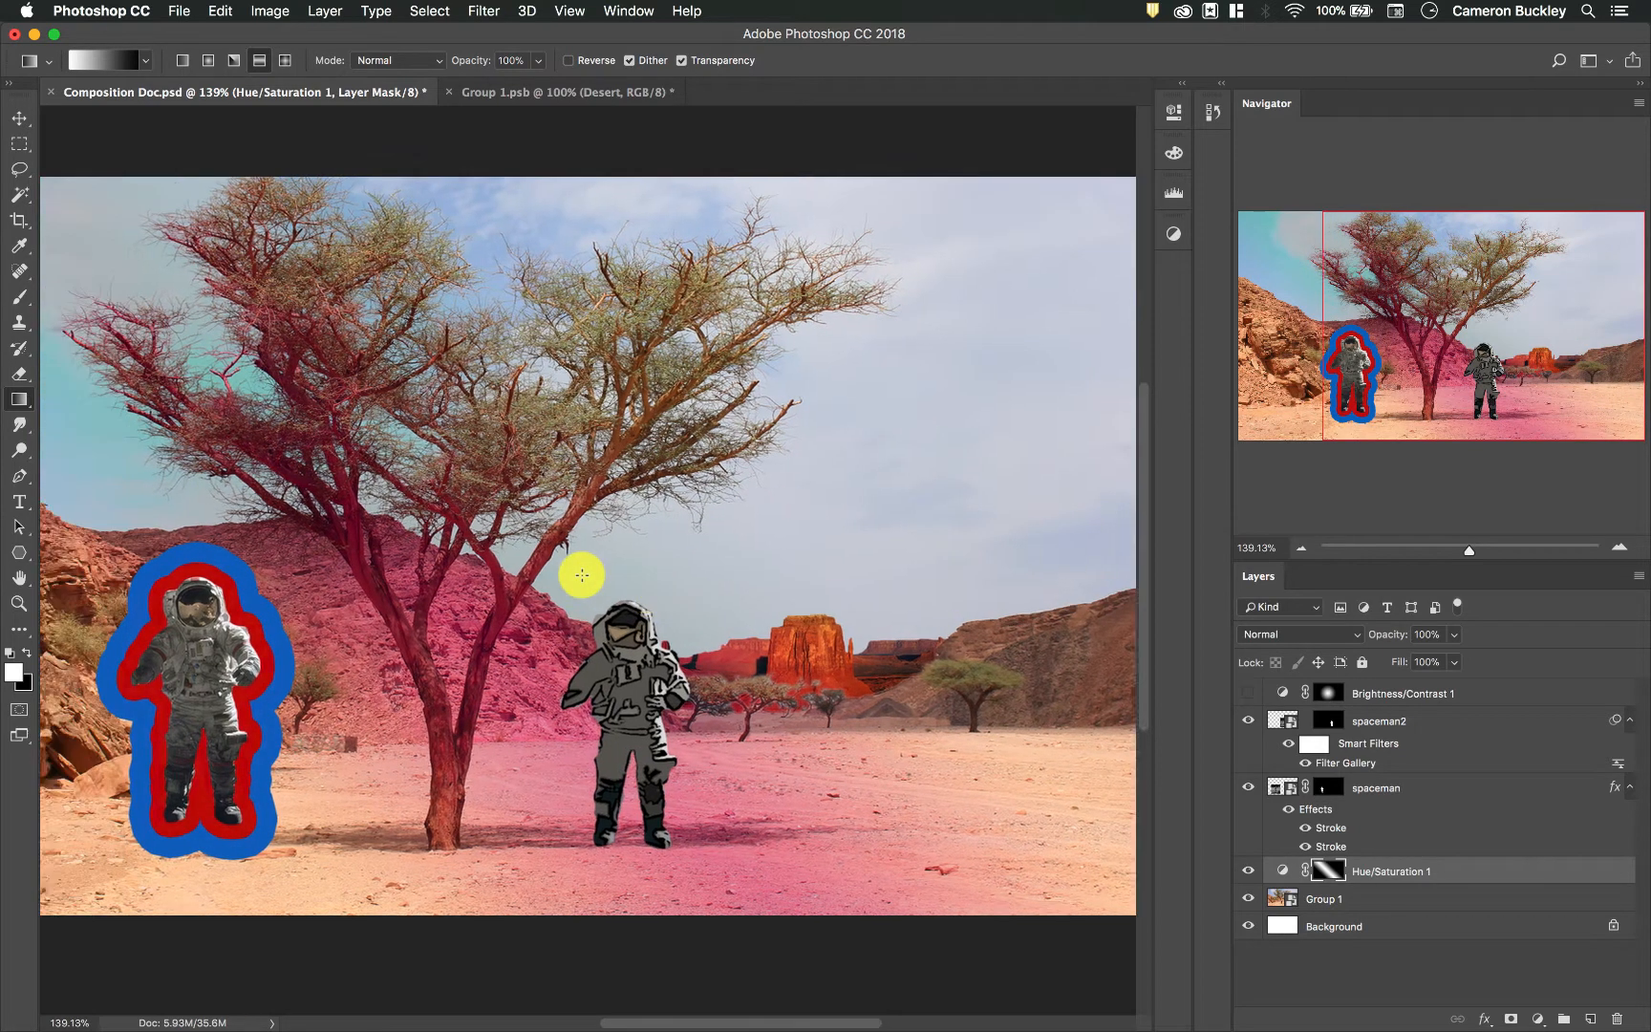
# - Draw white-to-black diamond gradients on the Hue/Saturation 1 mask, the last one centred near the tree trunk
pyautogui.click(285, 60)
pyautogui.moveTo(767, 526); pyautogui.dragTo(919, 535)
pyautogui.moveTo(628, 660); pyautogui.dragTo(975, 564)
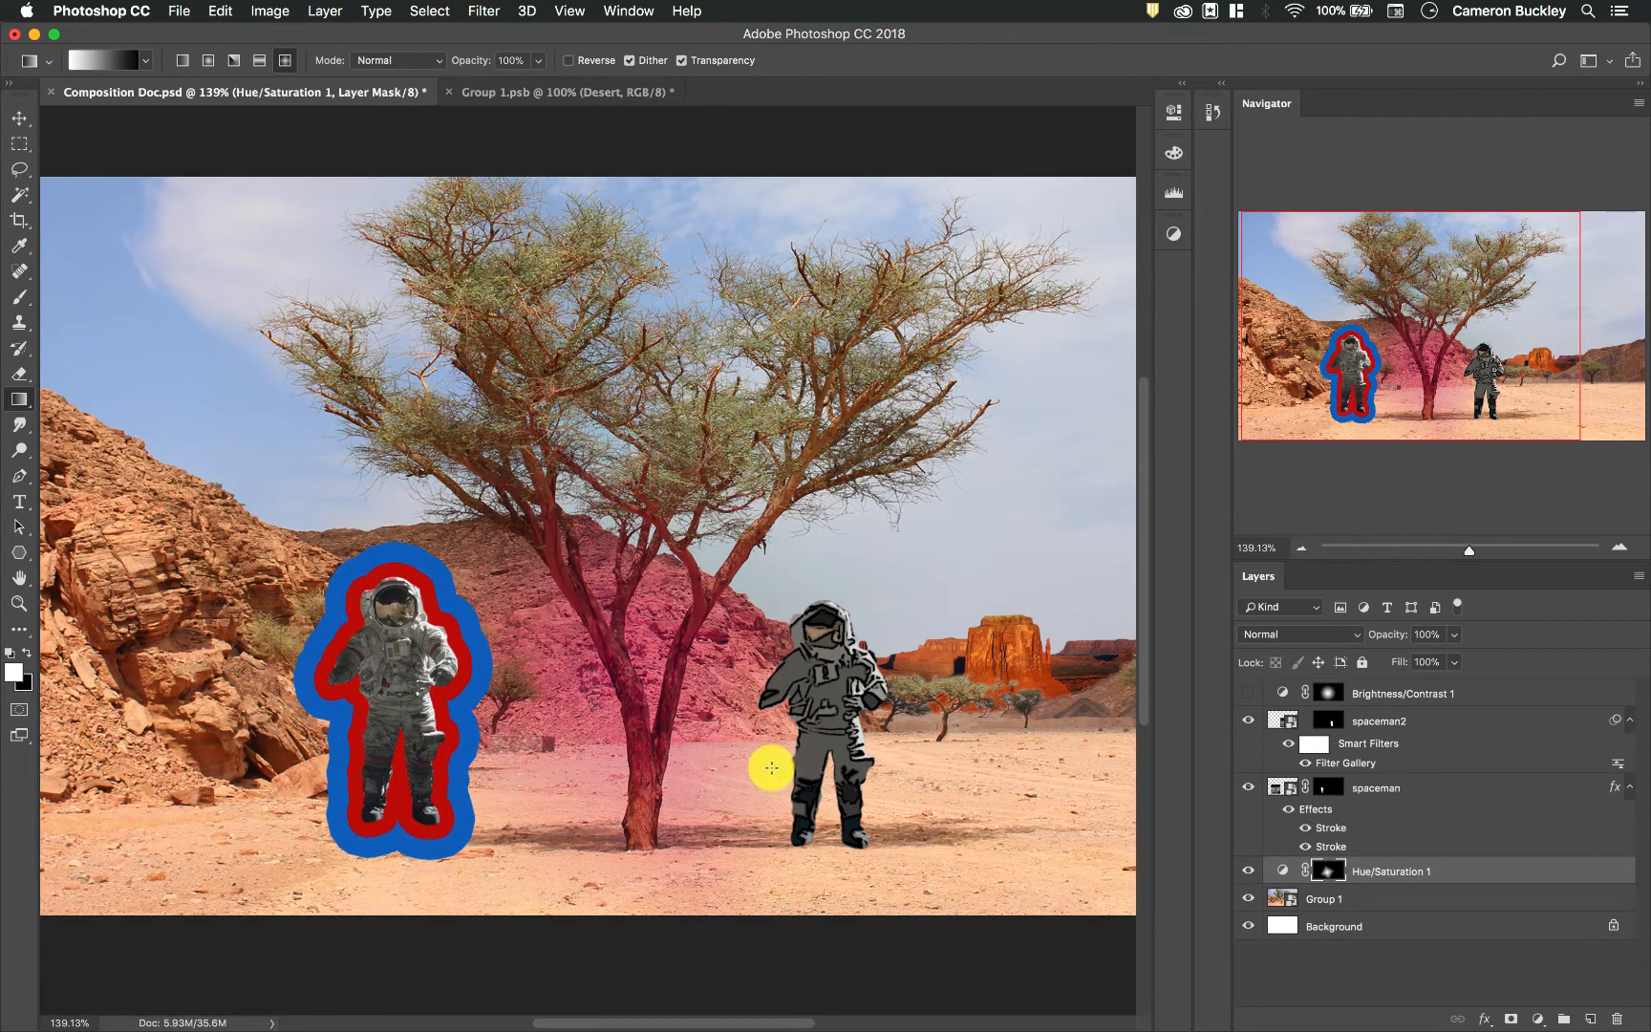
# - Use the Transparent Stripes preset to draw white diamond gradients at several places across the Hue/Saturation 1 mask
pyautogui.click(145, 61)
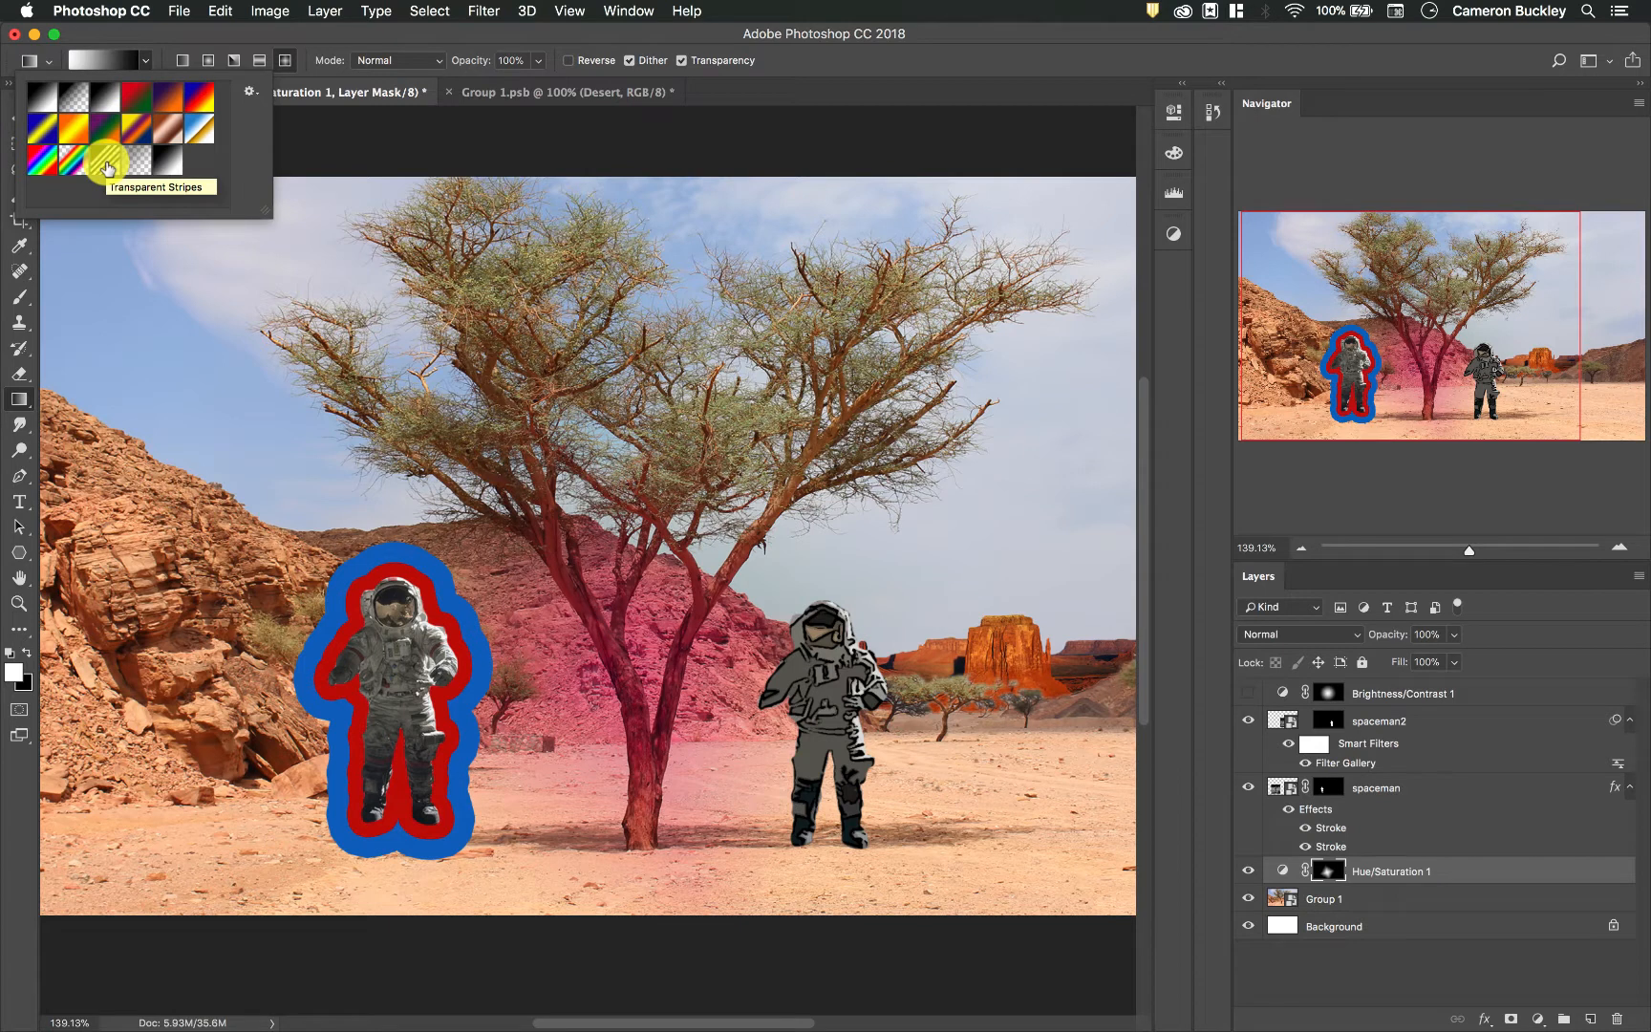
pyautogui.click(148, 61)
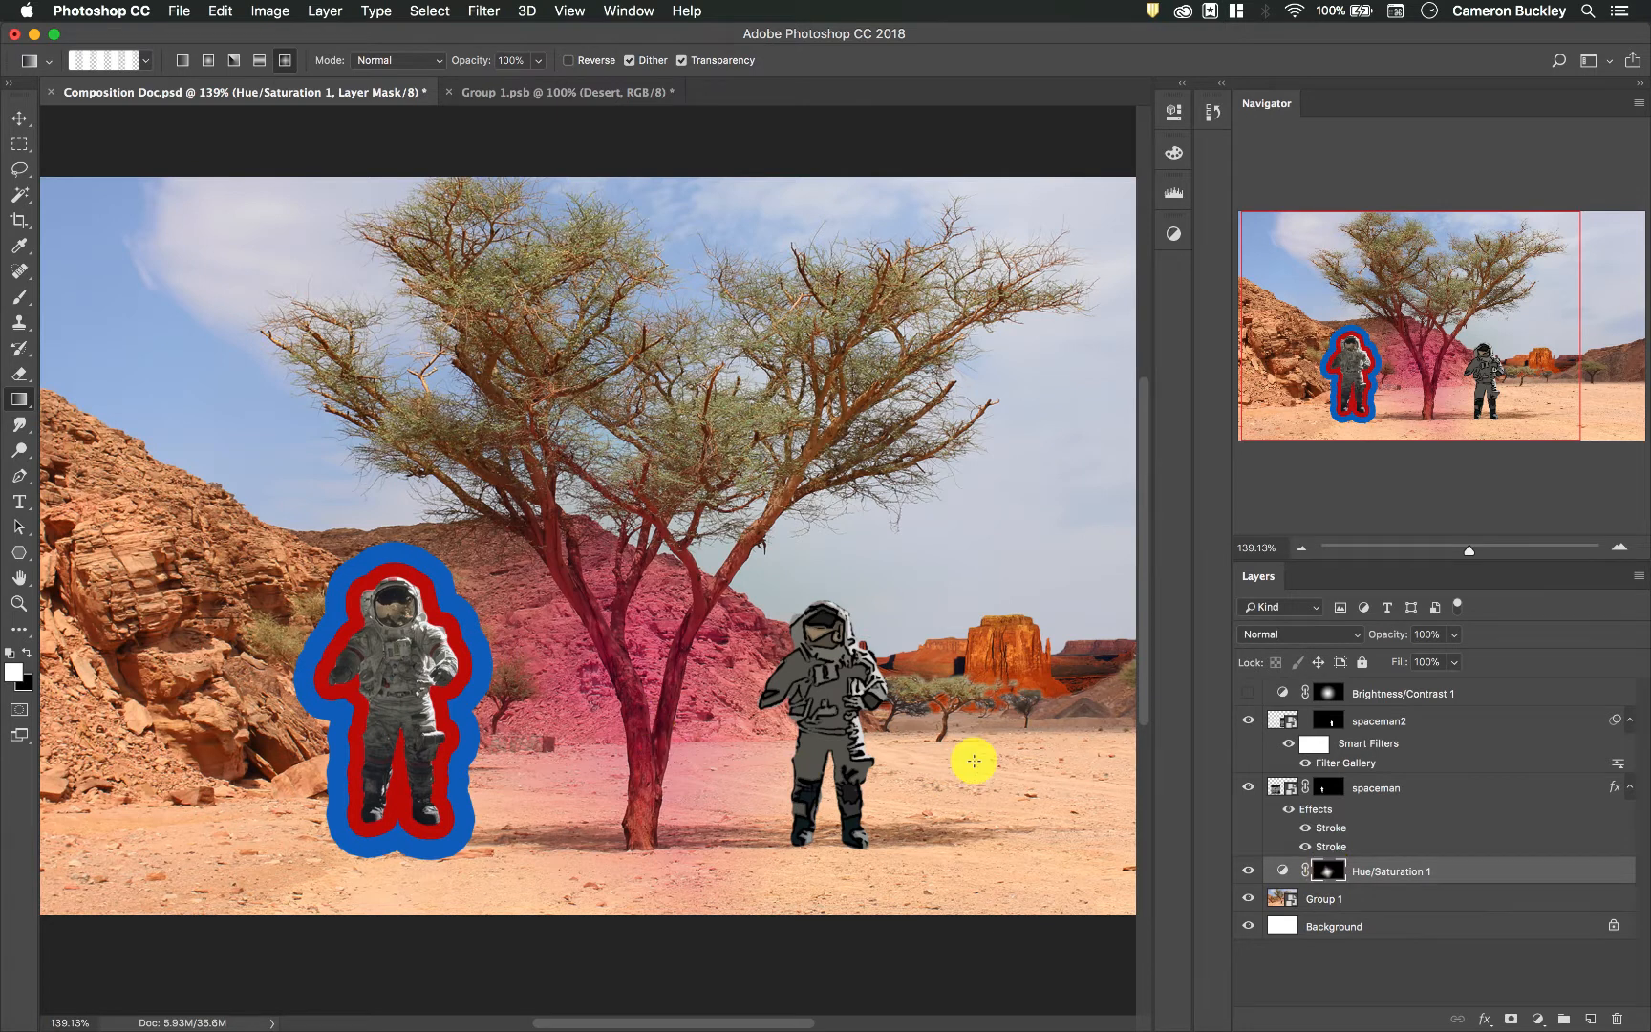
pyautogui.moveTo(891, 620); pyautogui.dragTo(958, 619)
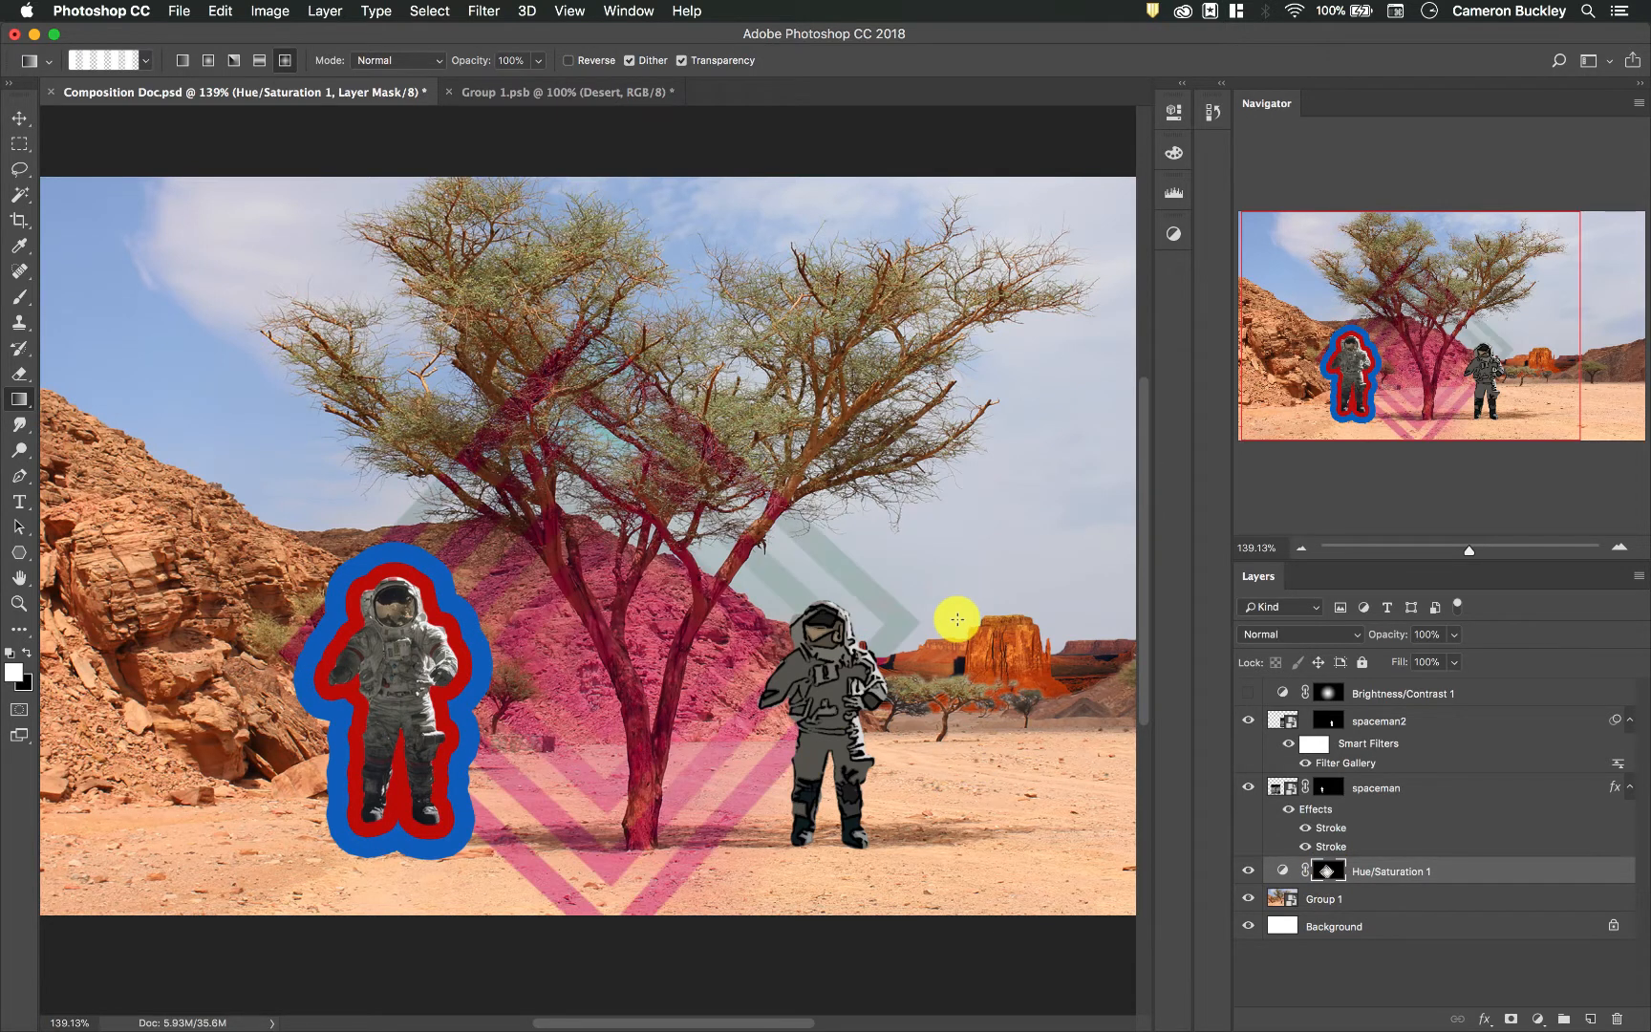
pyautogui.moveTo(817, 394); pyautogui.dragTo(688, 748)
pyautogui.moveTo(243, 430); pyautogui.dragTo(364, 498)
pyautogui.moveTo(154, 815); pyautogui.dragTo(350, 613)
pyautogui.moveTo(1054, 829); pyautogui.dragTo(626, 560)
pyautogui.hscroll(5, 627, 560)
pyautogui.scroll(2, 626, 559)
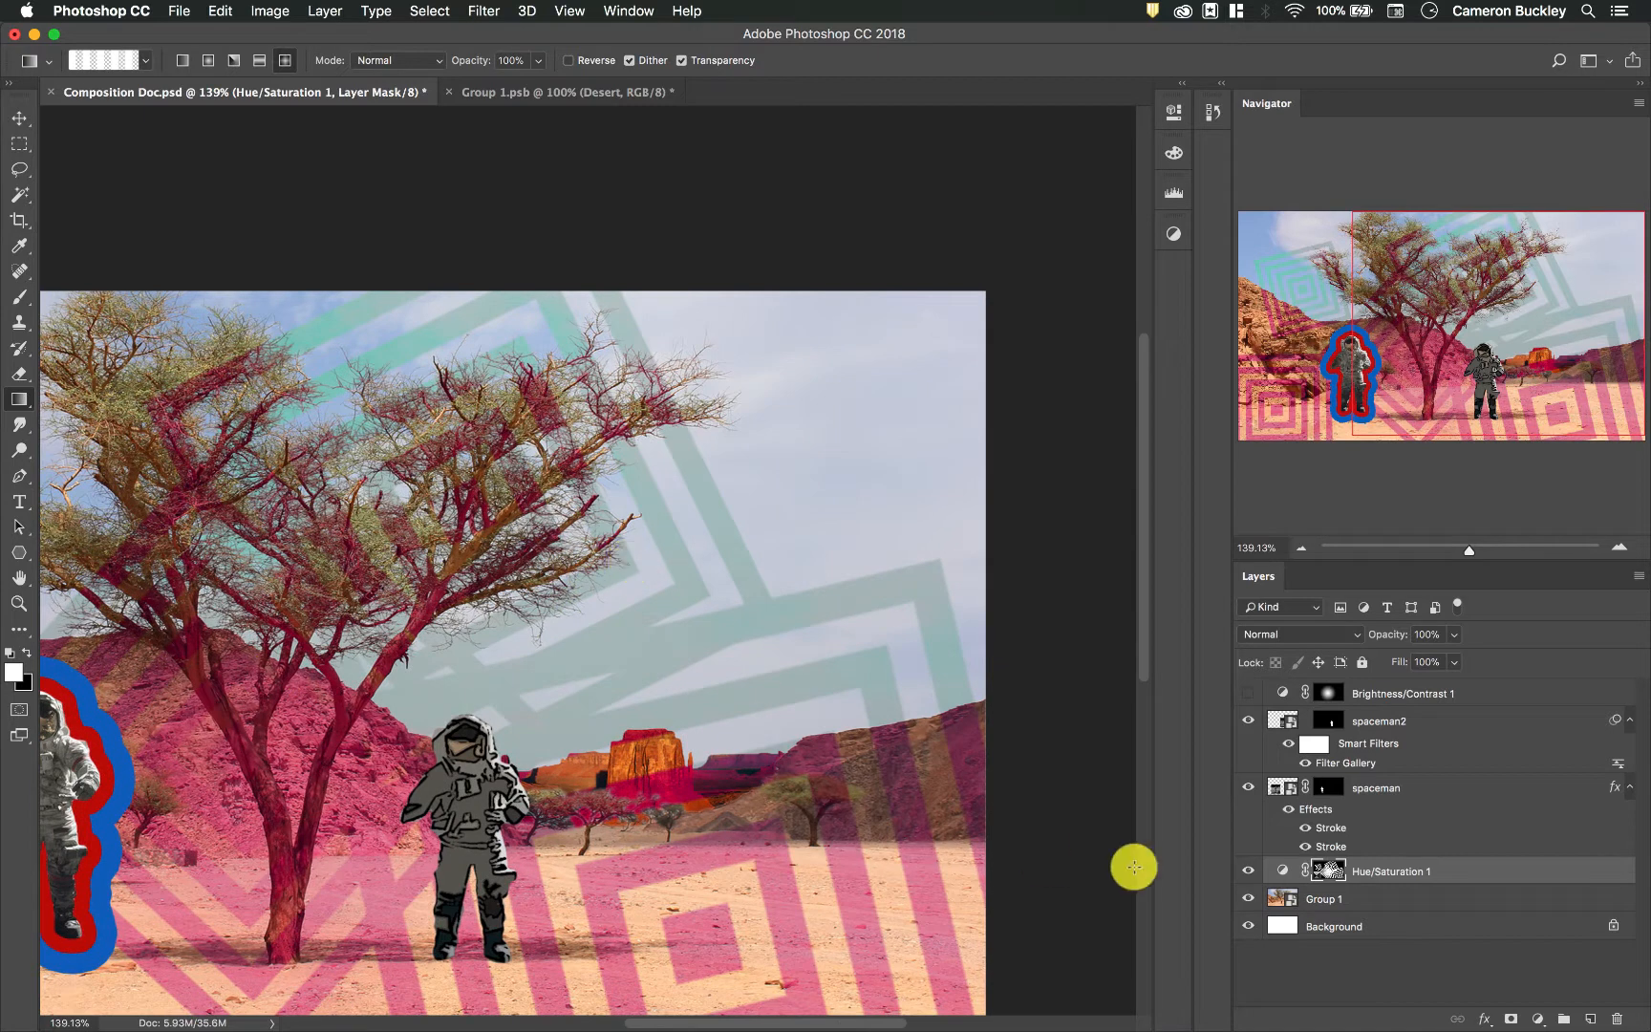
# - Examine the overlapping stripes on the Hue/Saturation 1 mask on its own, look through the gradient presets, and return to the image
pyautogui.keyDown('alt'); pyautogui.click(1332, 874); pyautogui.keyUp('alt')
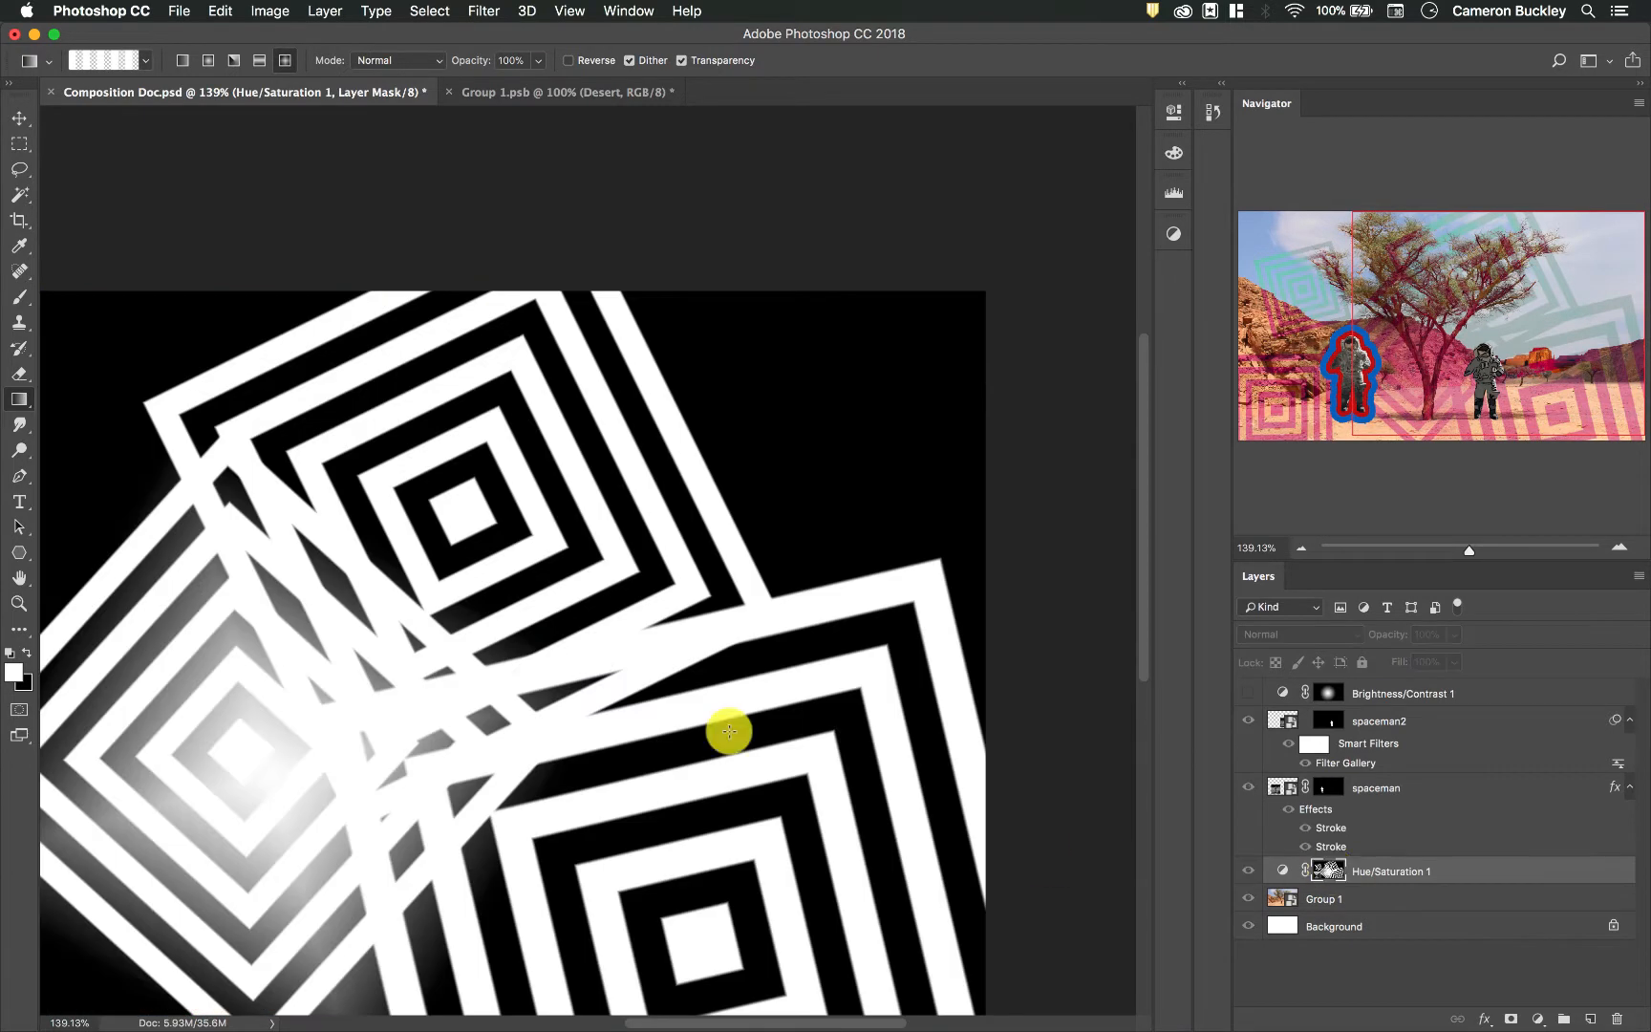
pyautogui.hscroll(-5, 573, 638)
pyautogui.scroll(-3, 573, 638)
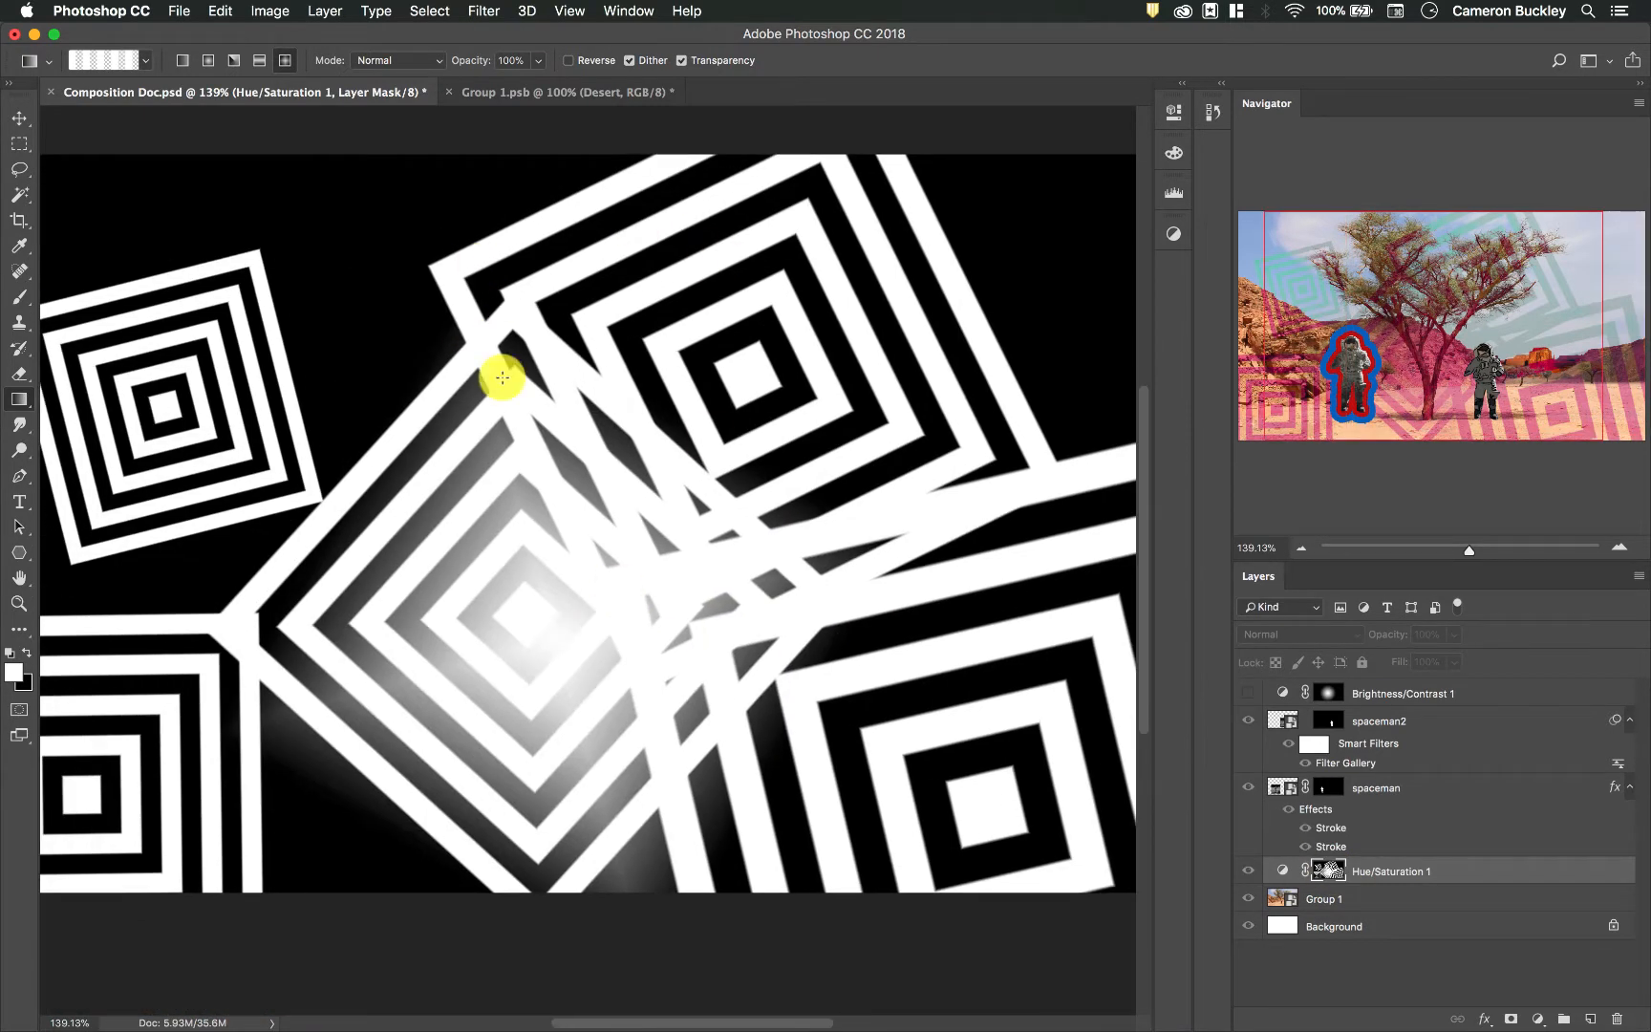
pyautogui.click(142, 62)
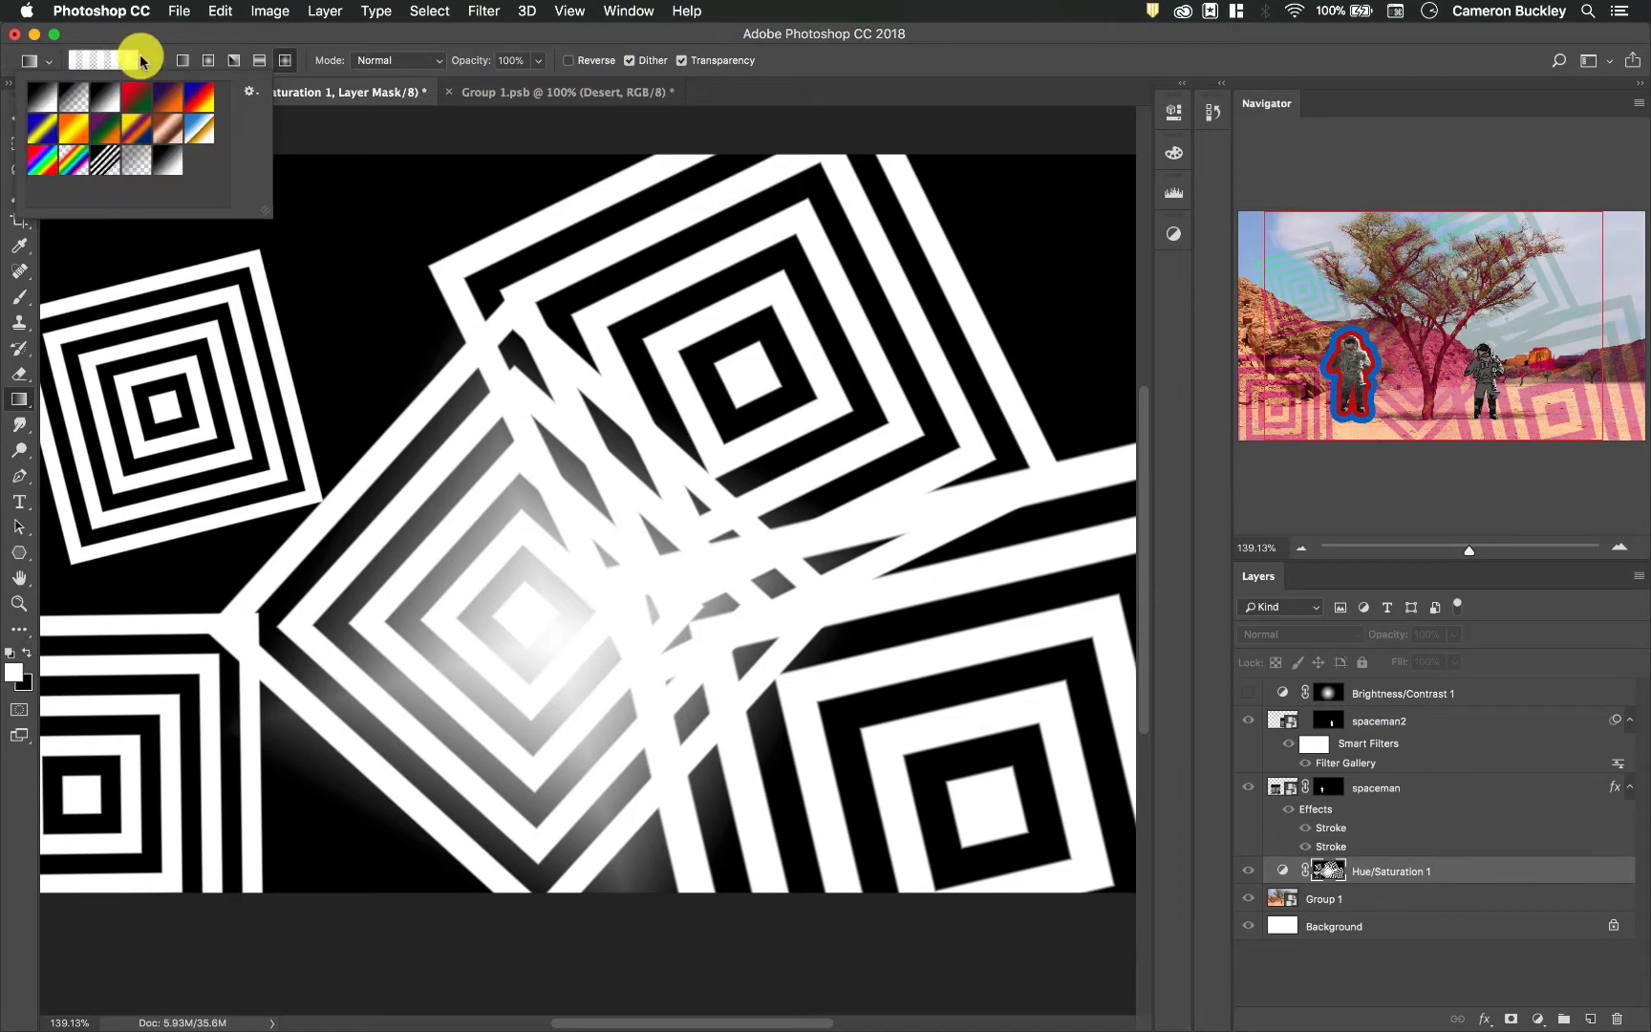
pyautogui.click(146, 63)
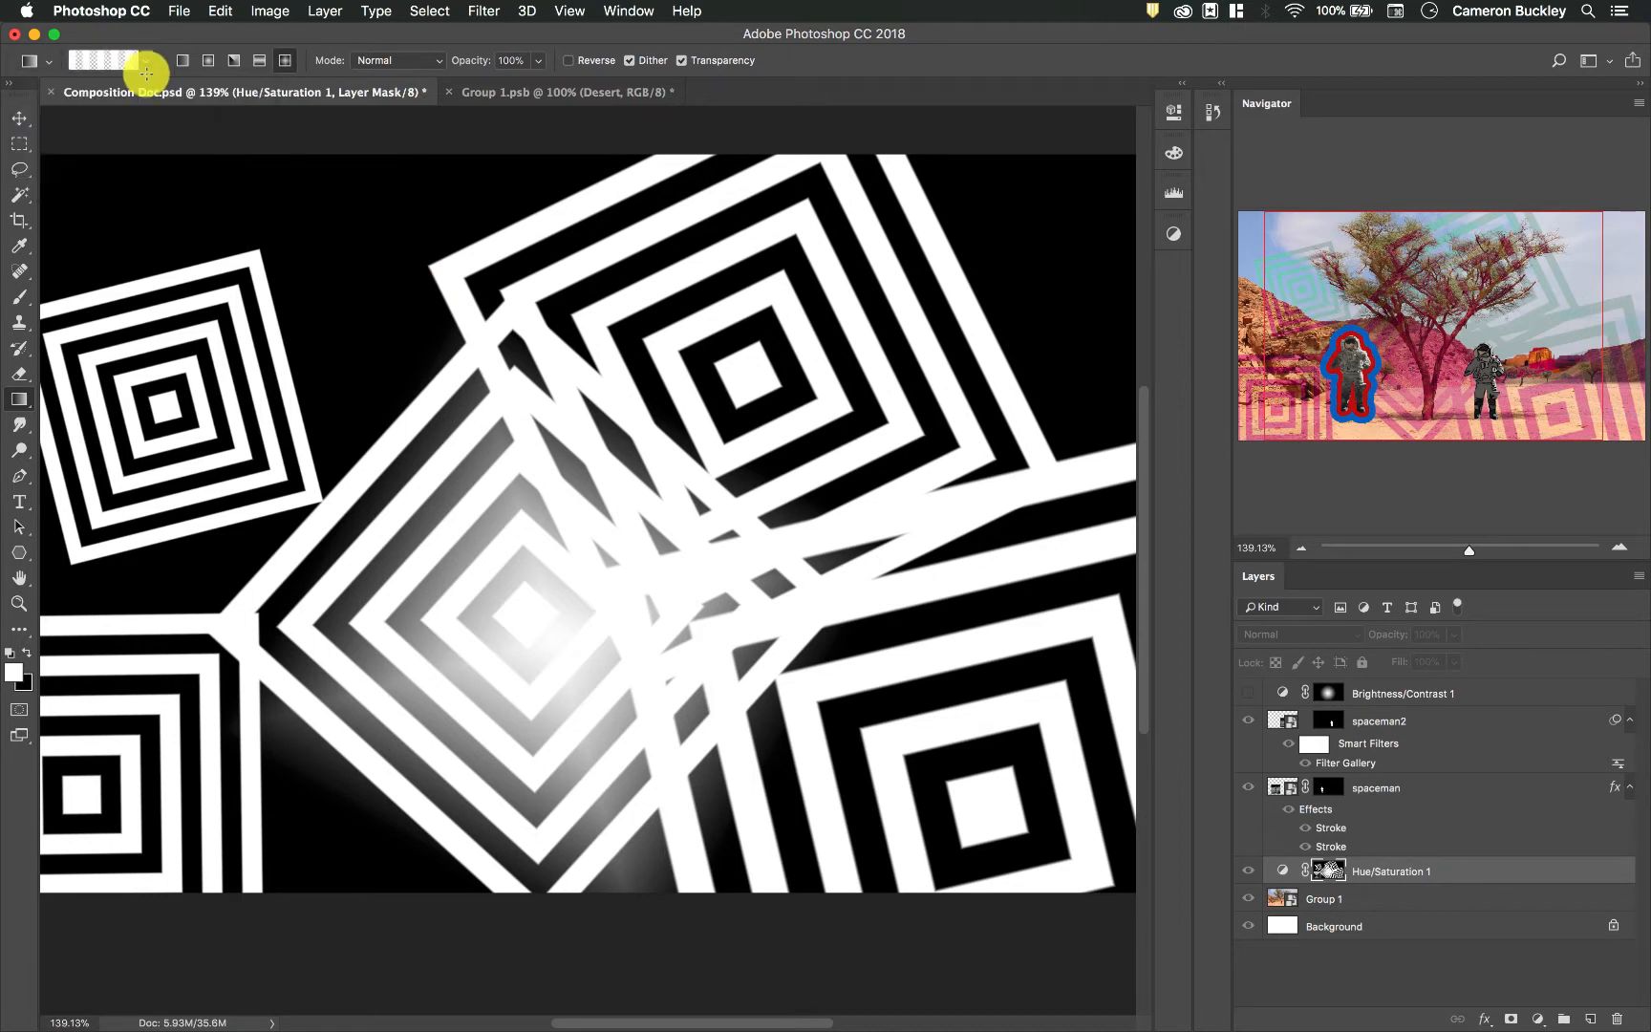
pyautogui.click(1283, 872)
pyautogui.hscroll(-5, 497, 520)
pyautogui.scroll(3, 497, 520)
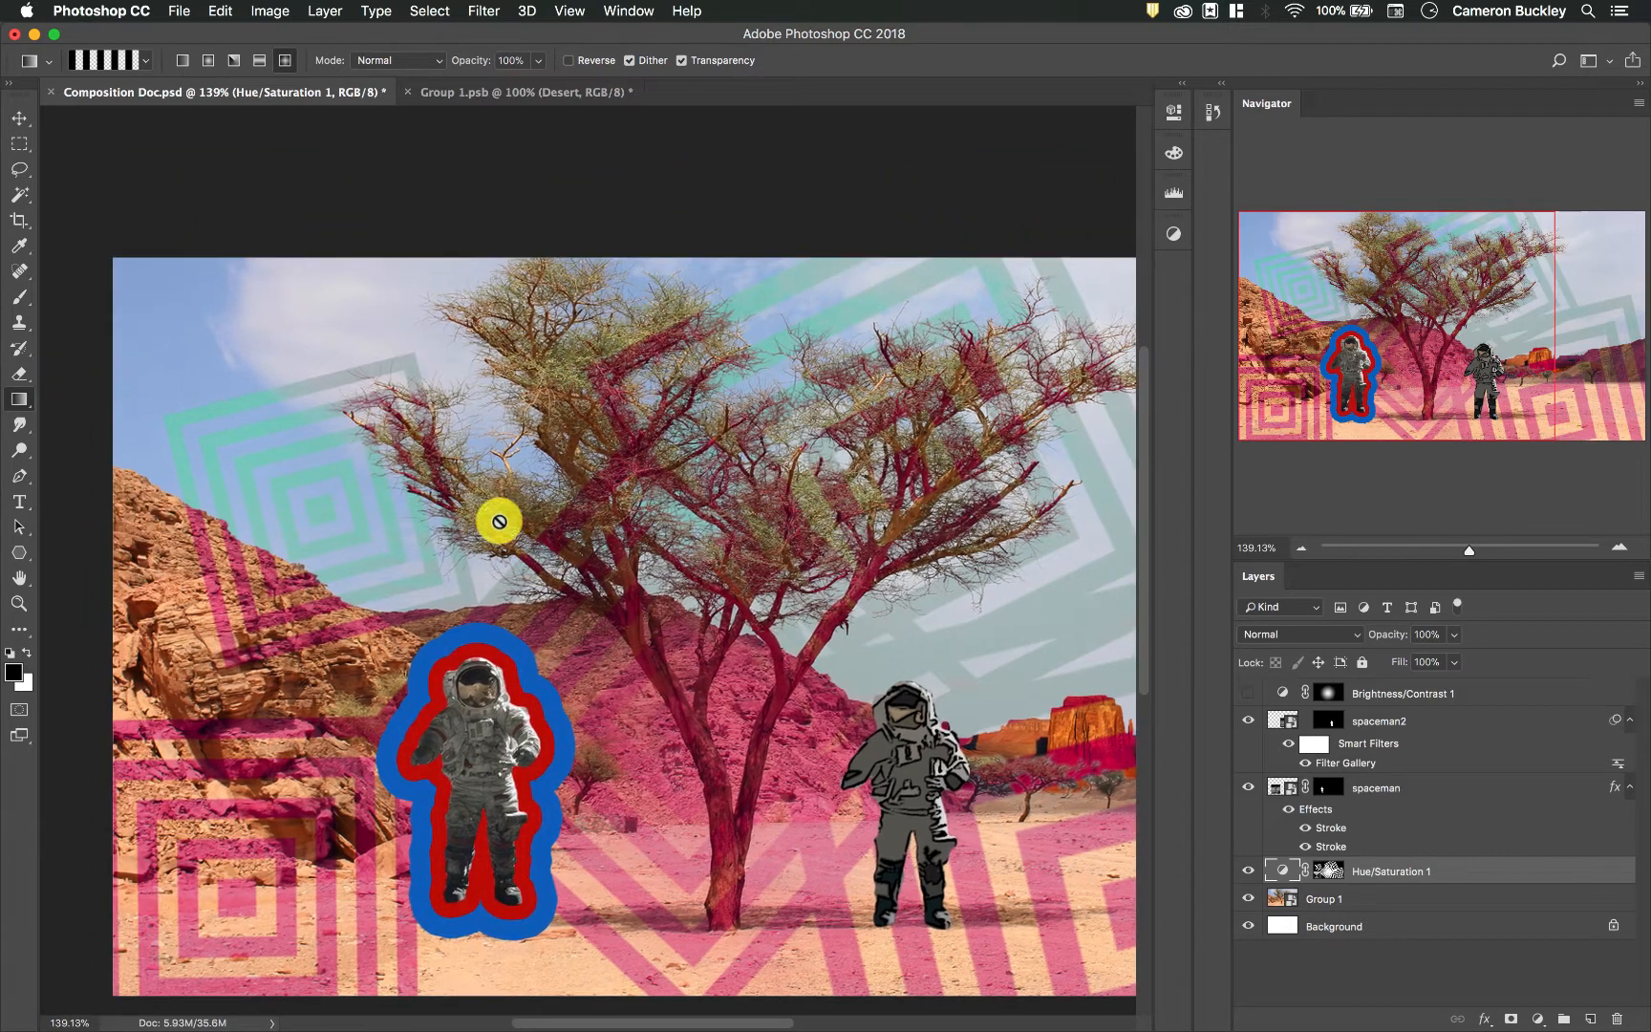
# - Add more white striped diamond gradients to the Hue/Saturation 1 mask over the sky and the rocky hillside
pyautogui.click(1330, 871)
pyautogui.press('x')
pyautogui.moveTo(512, 375); pyautogui.dragTo(302, 703)
pyautogui.moveTo(179, 659); pyautogui.dragTo(523, 750)
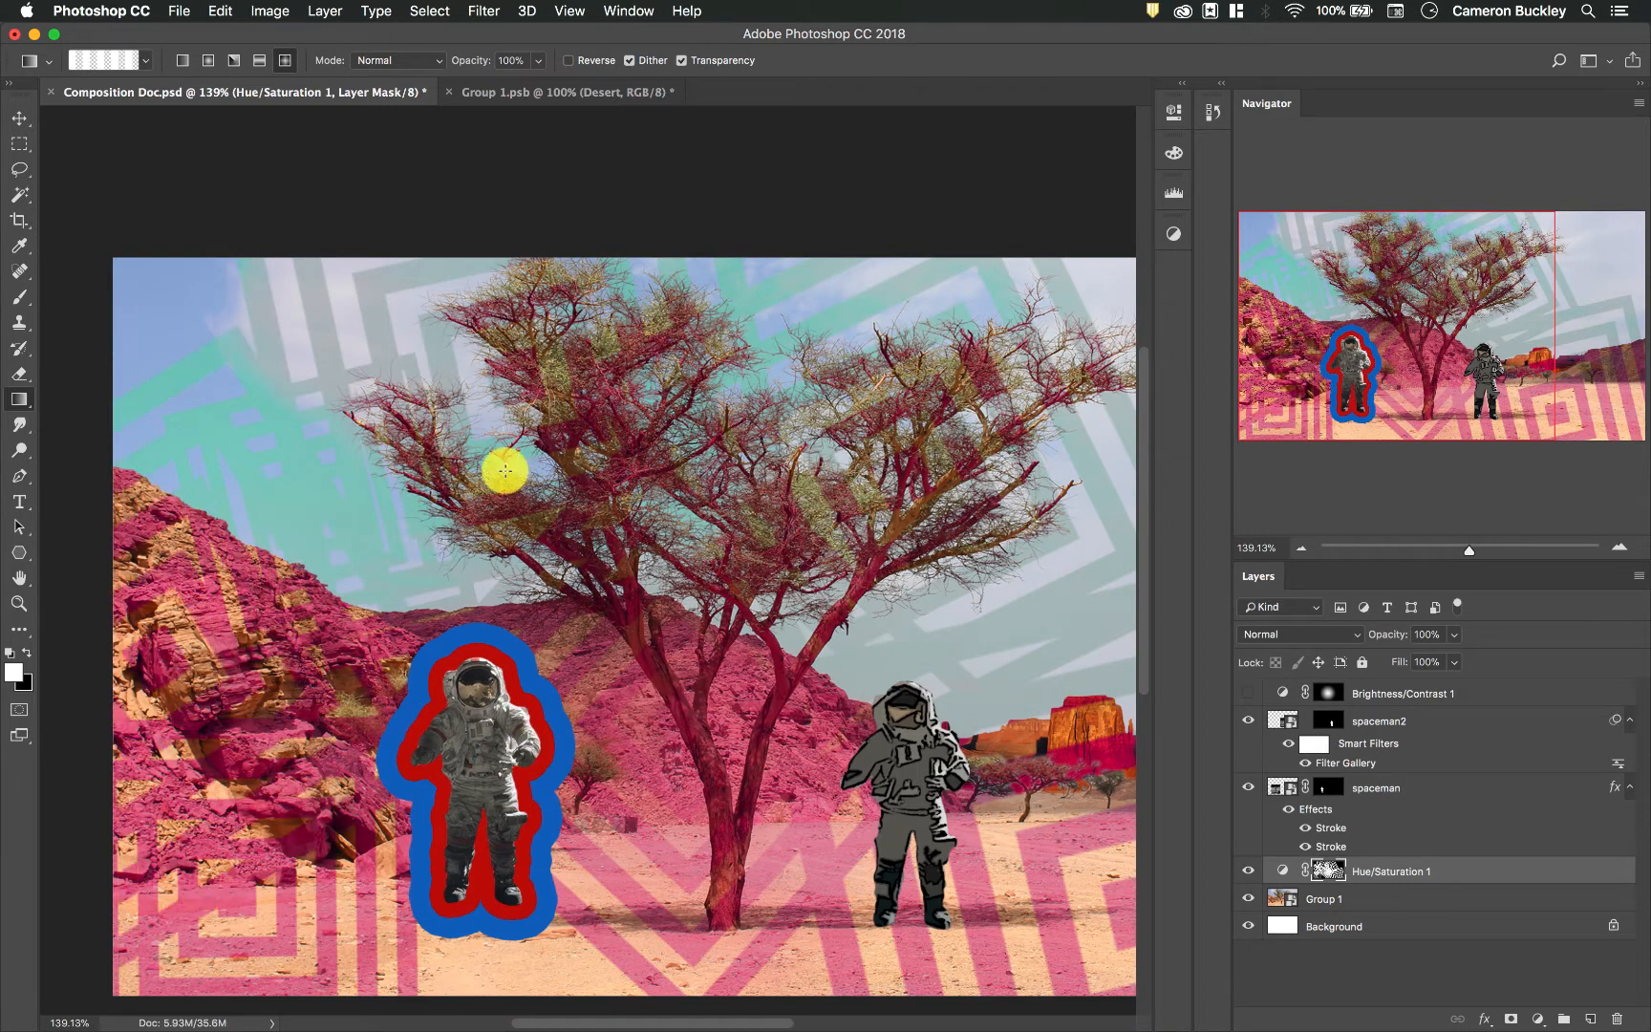
pyautogui.hscroll(10, 505, 470)
pyautogui.scroll(-2, 505, 468)
pyautogui.hscroll(-5, 519, 413)
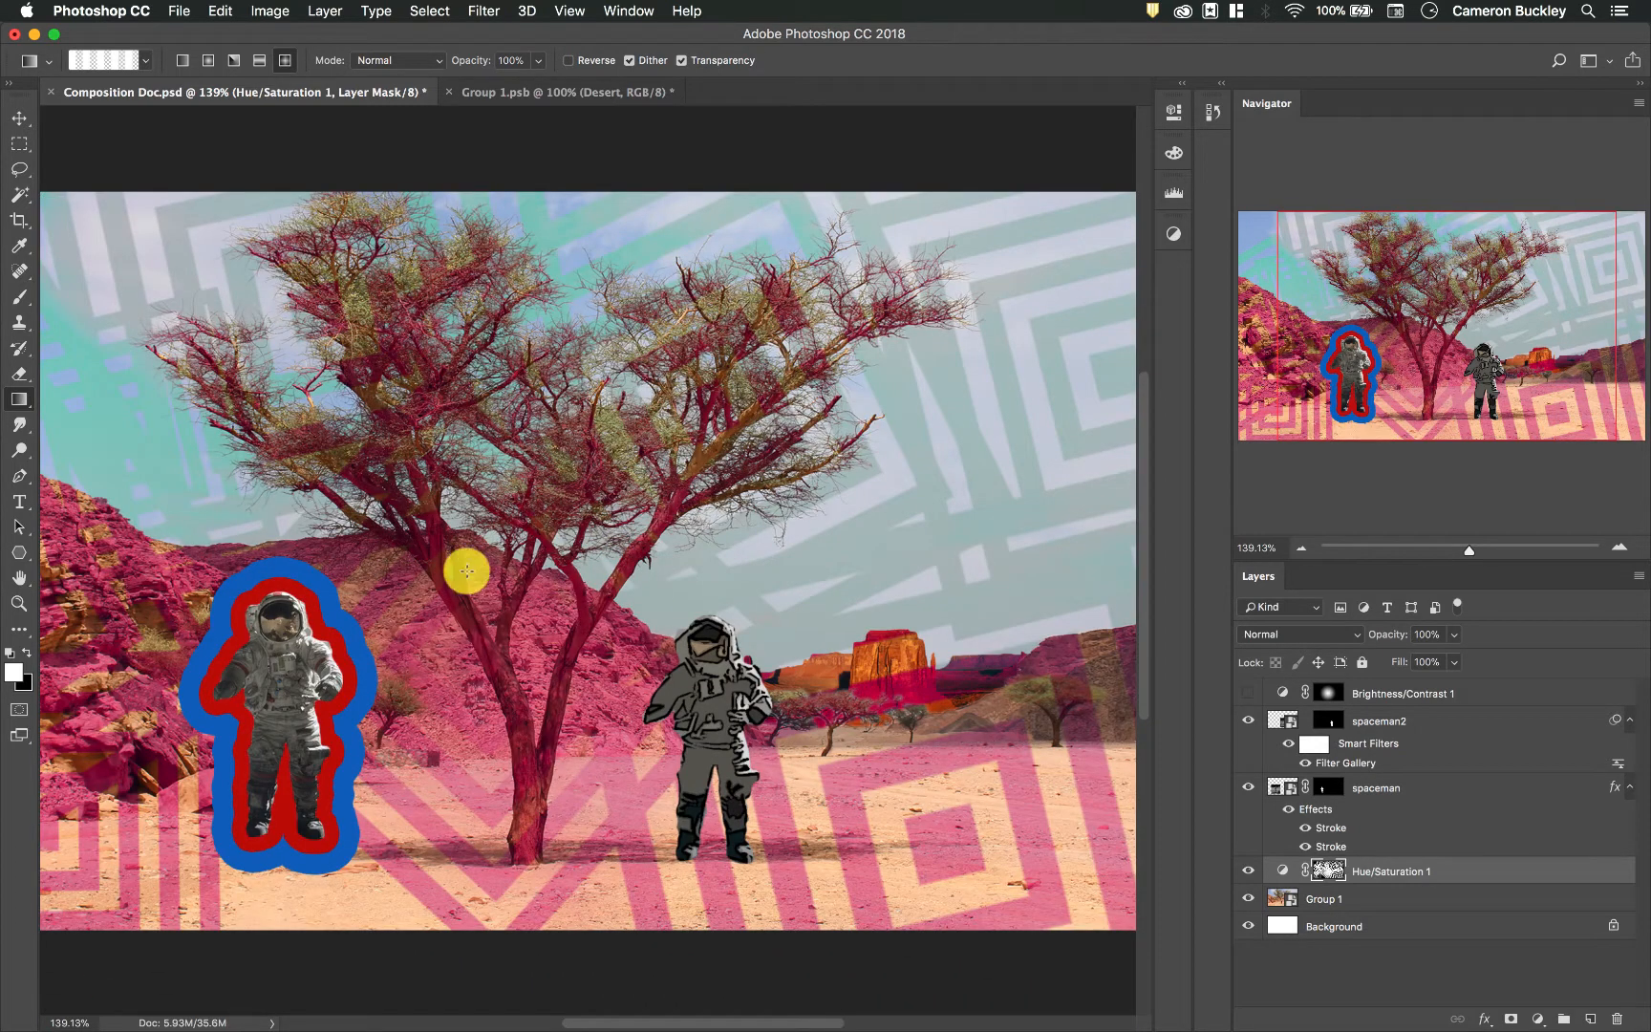
pyautogui.hscroll(-3, 641, 545)
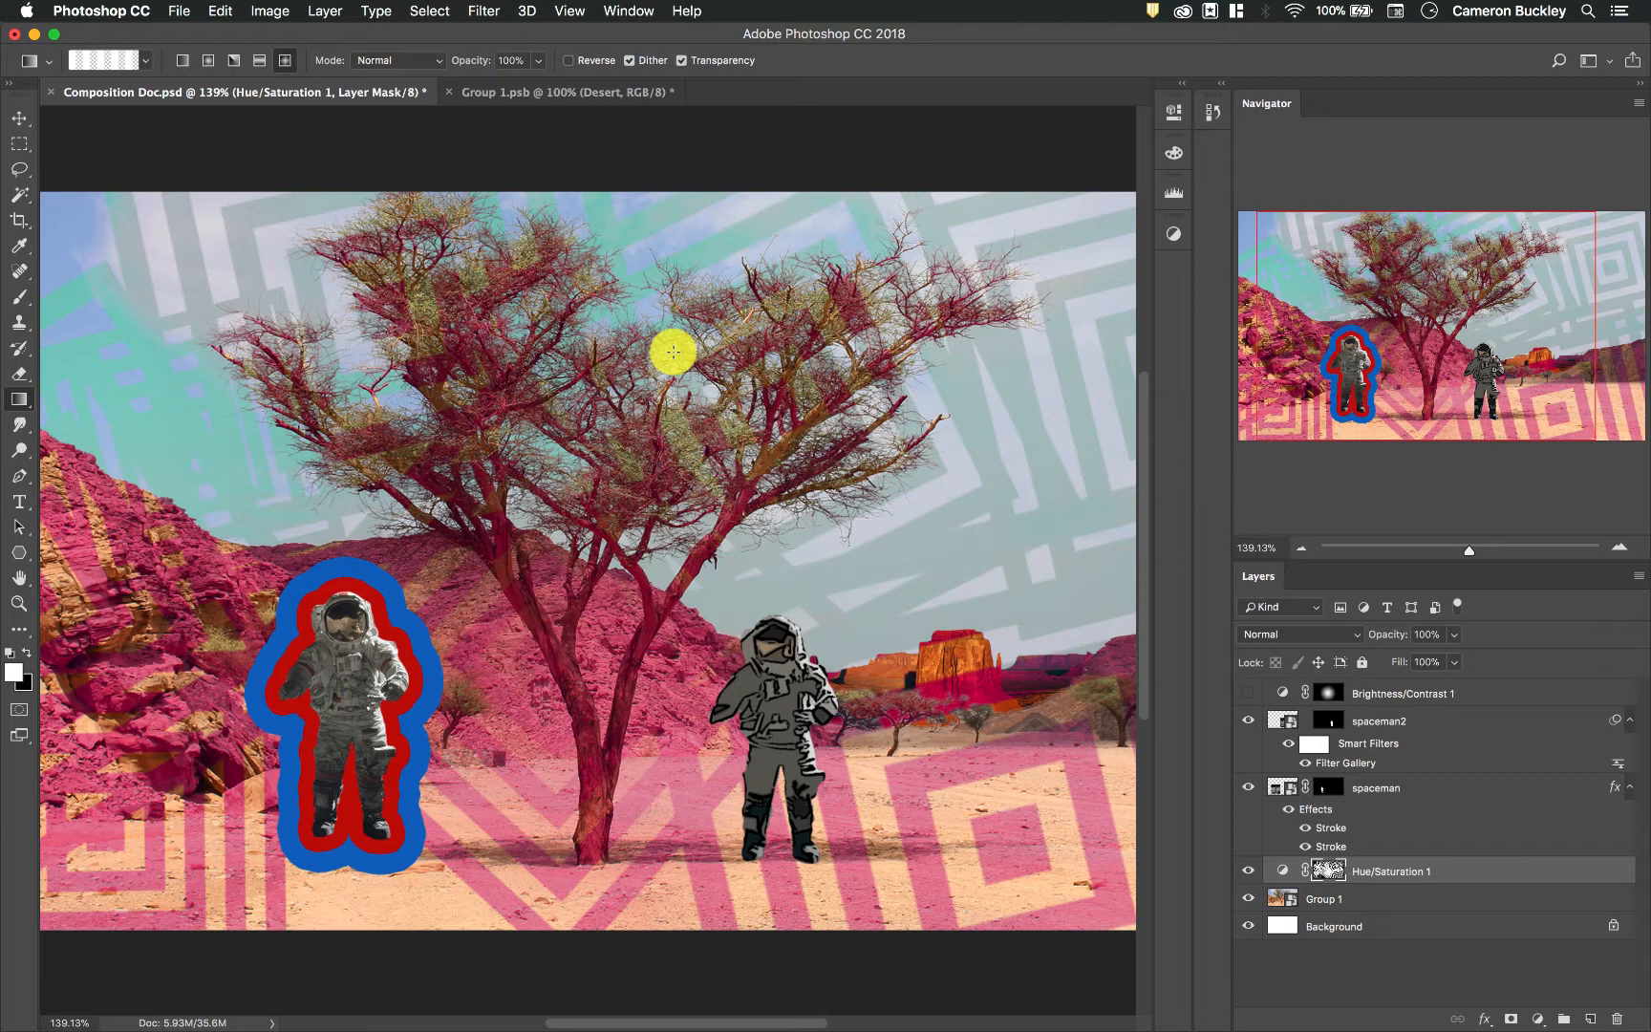
# - Fill the Hue/Saturation 1 mask with white at 100% opacity, and ready the Gradient tool with black as the foreground colour
pyautogui.hotkey('shift', 'BackSpace')
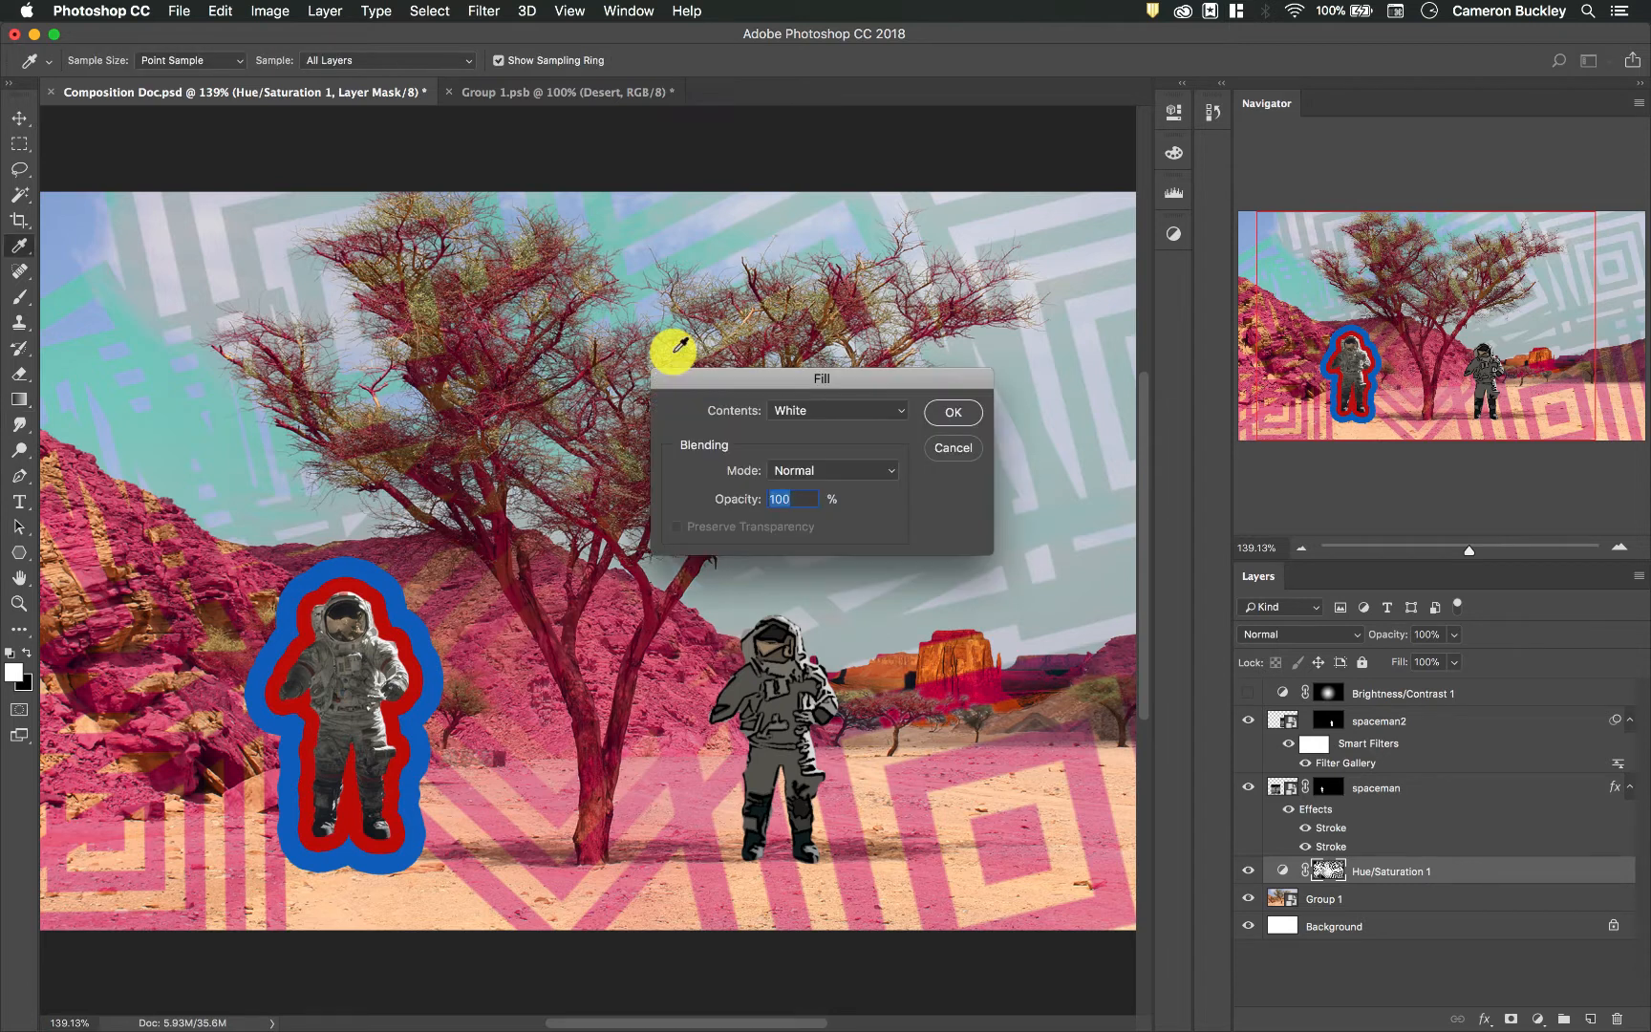
pyautogui.click(831, 411)
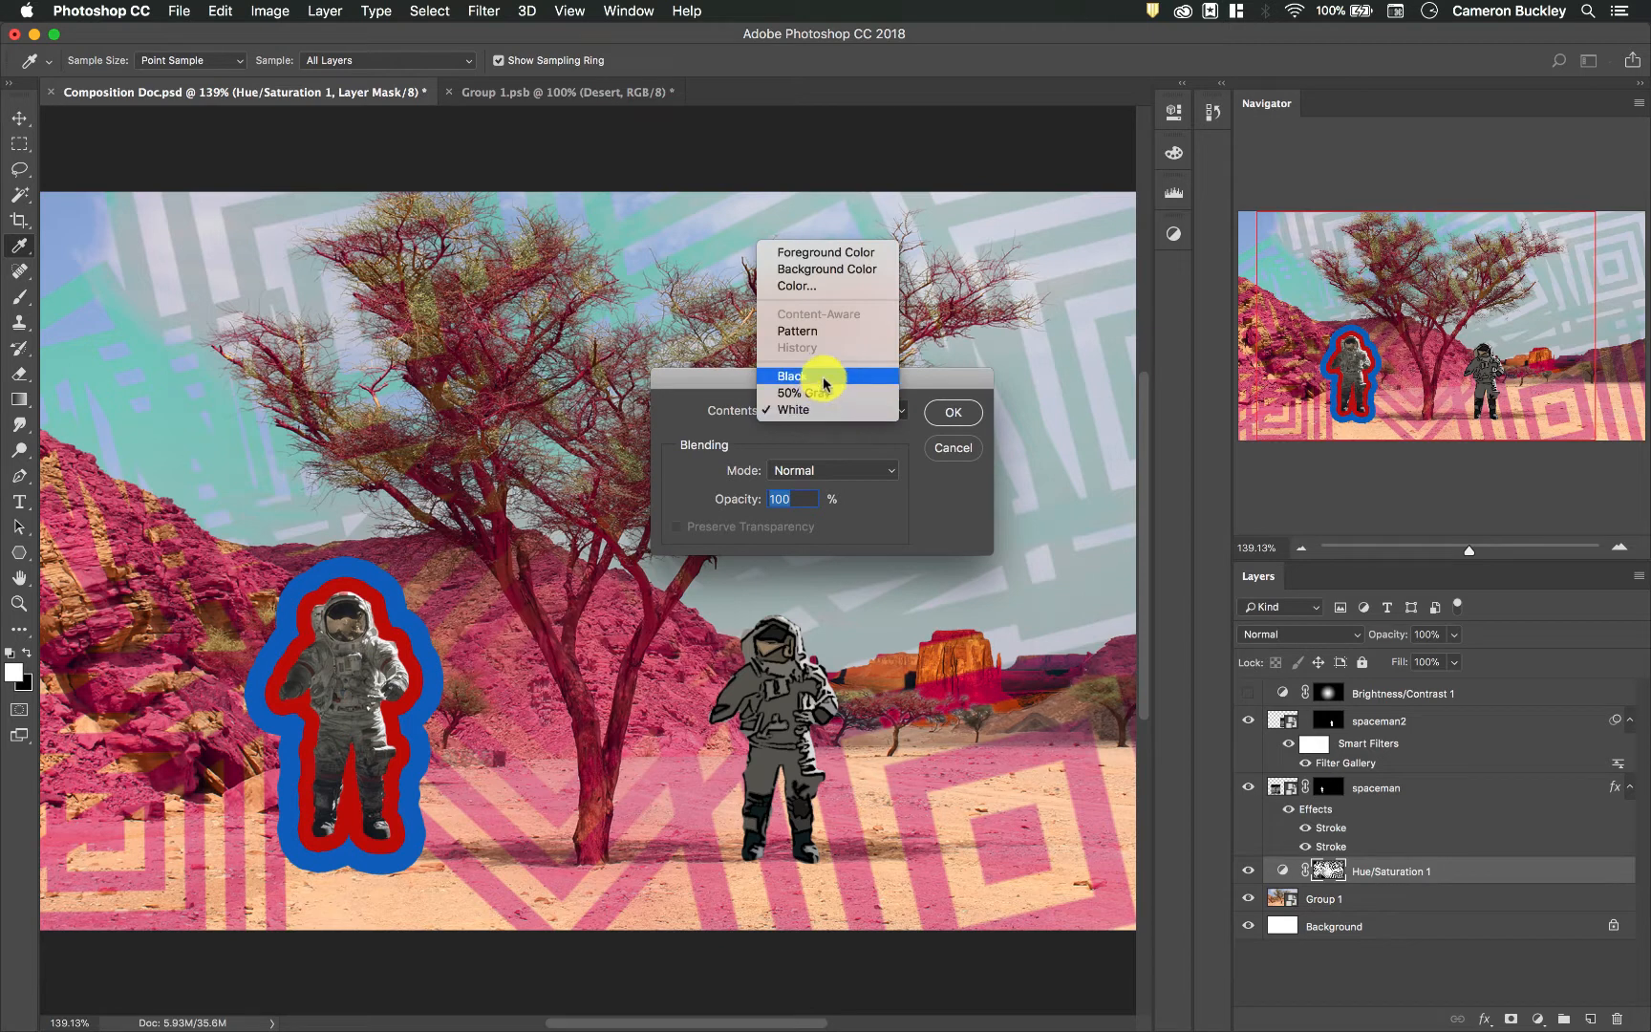
pyautogui.click(825, 411)
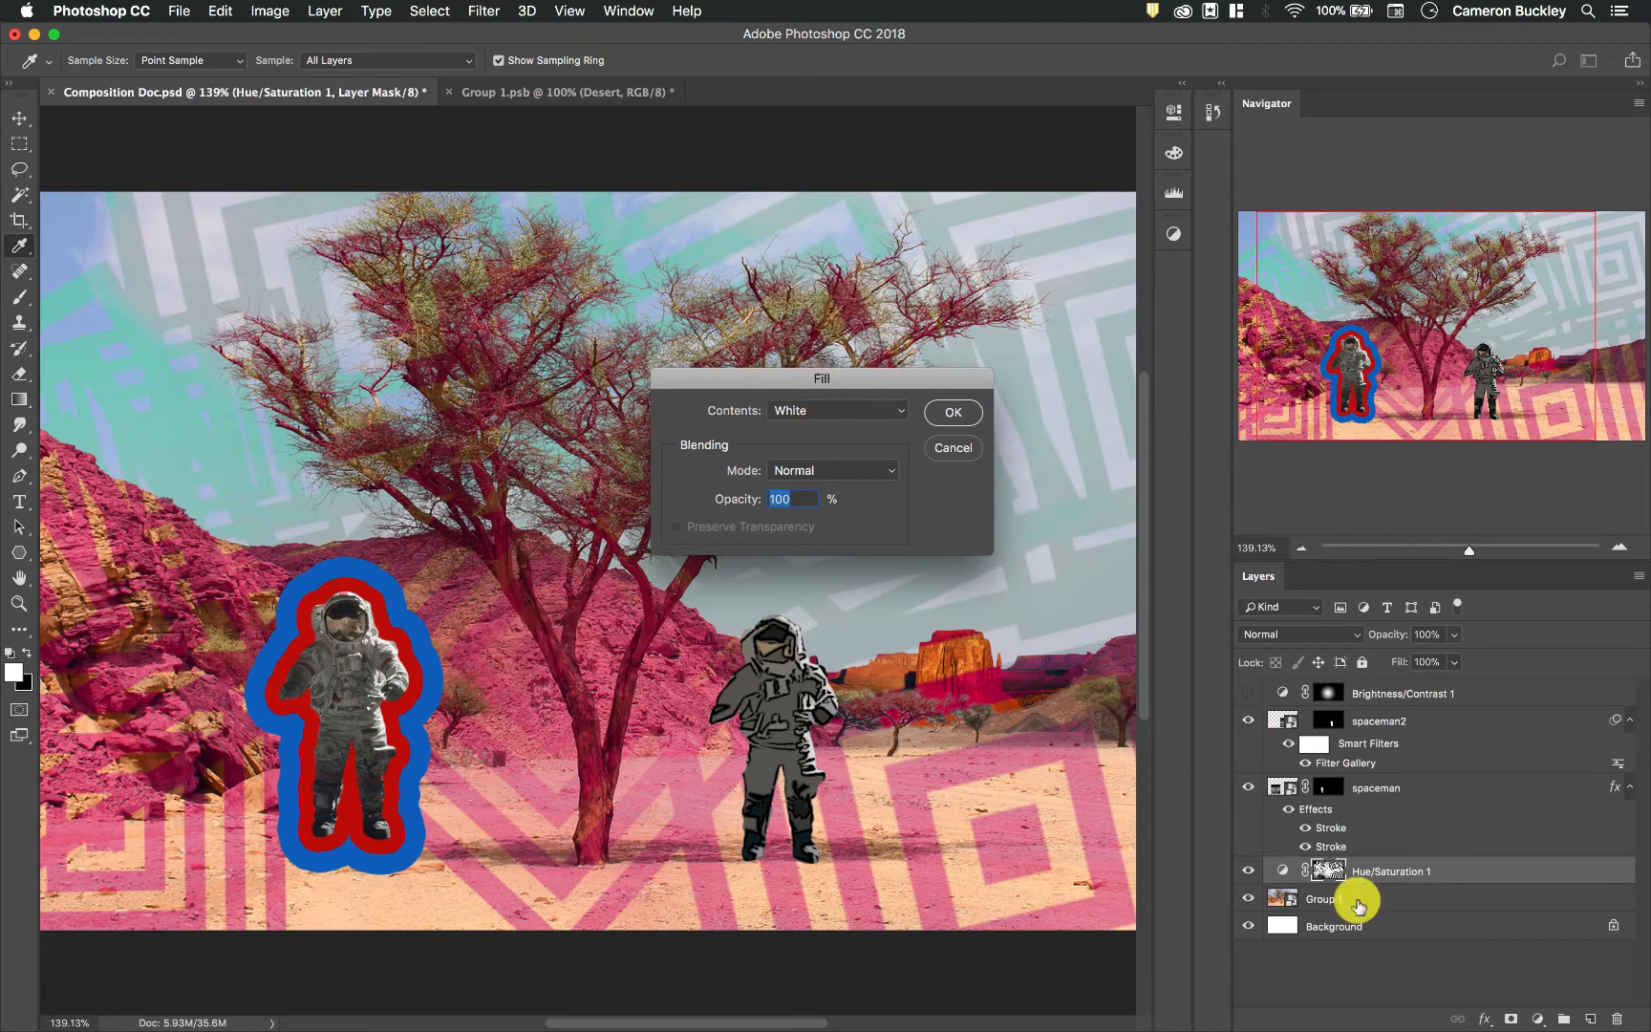
pyautogui.click(952, 412)
pyautogui.press('g')
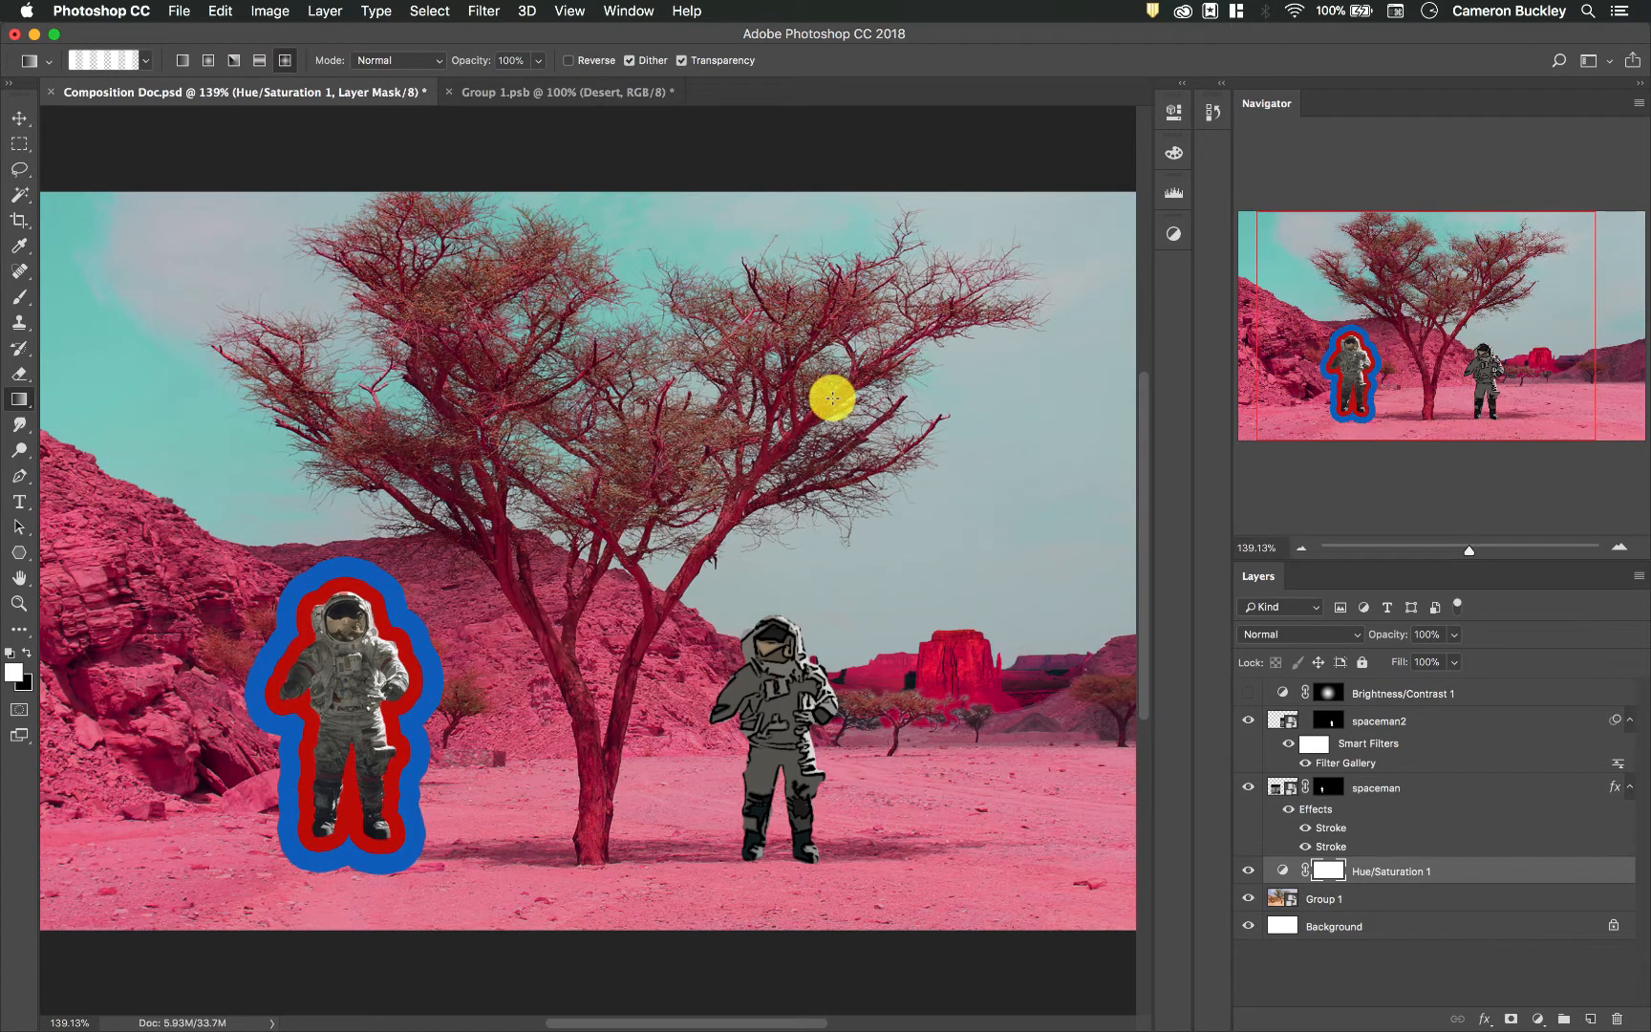
pyautogui.press('x')
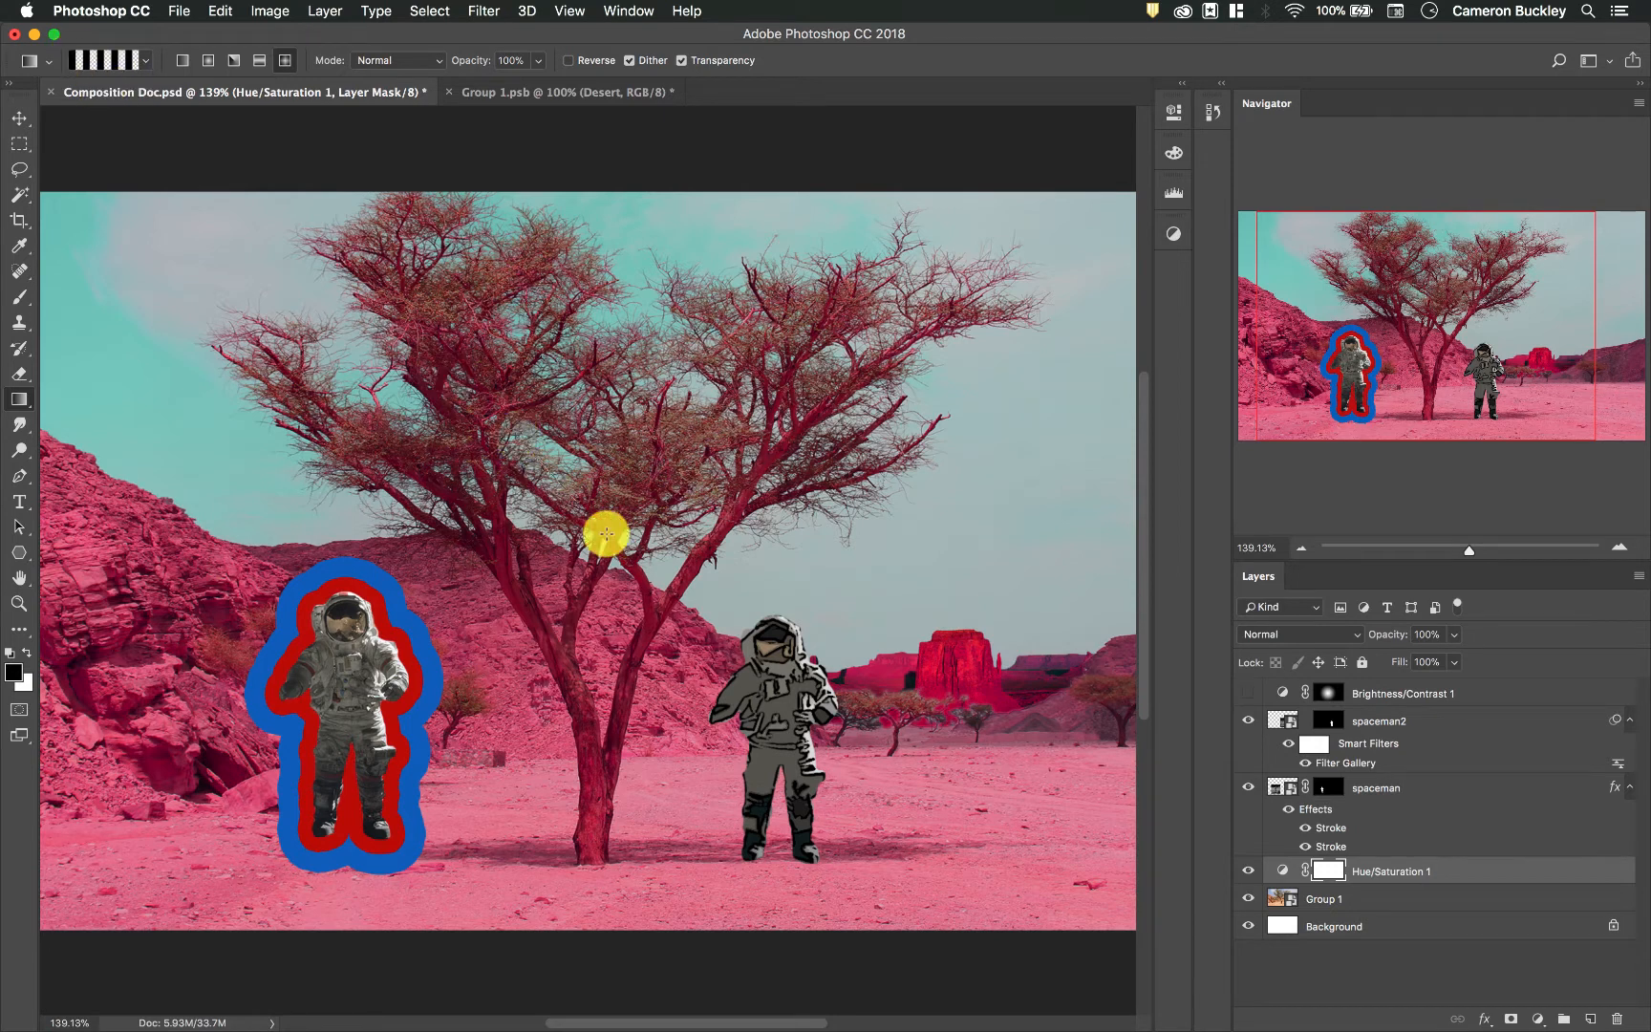
# - Try a black striped diamond gradient over the tree on the Hue/Saturation 1 mask, and undo it
pyautogui.moveTo(573, 497); pyautogui.dragTo(734, 653)
pyautogui.press('super+z')
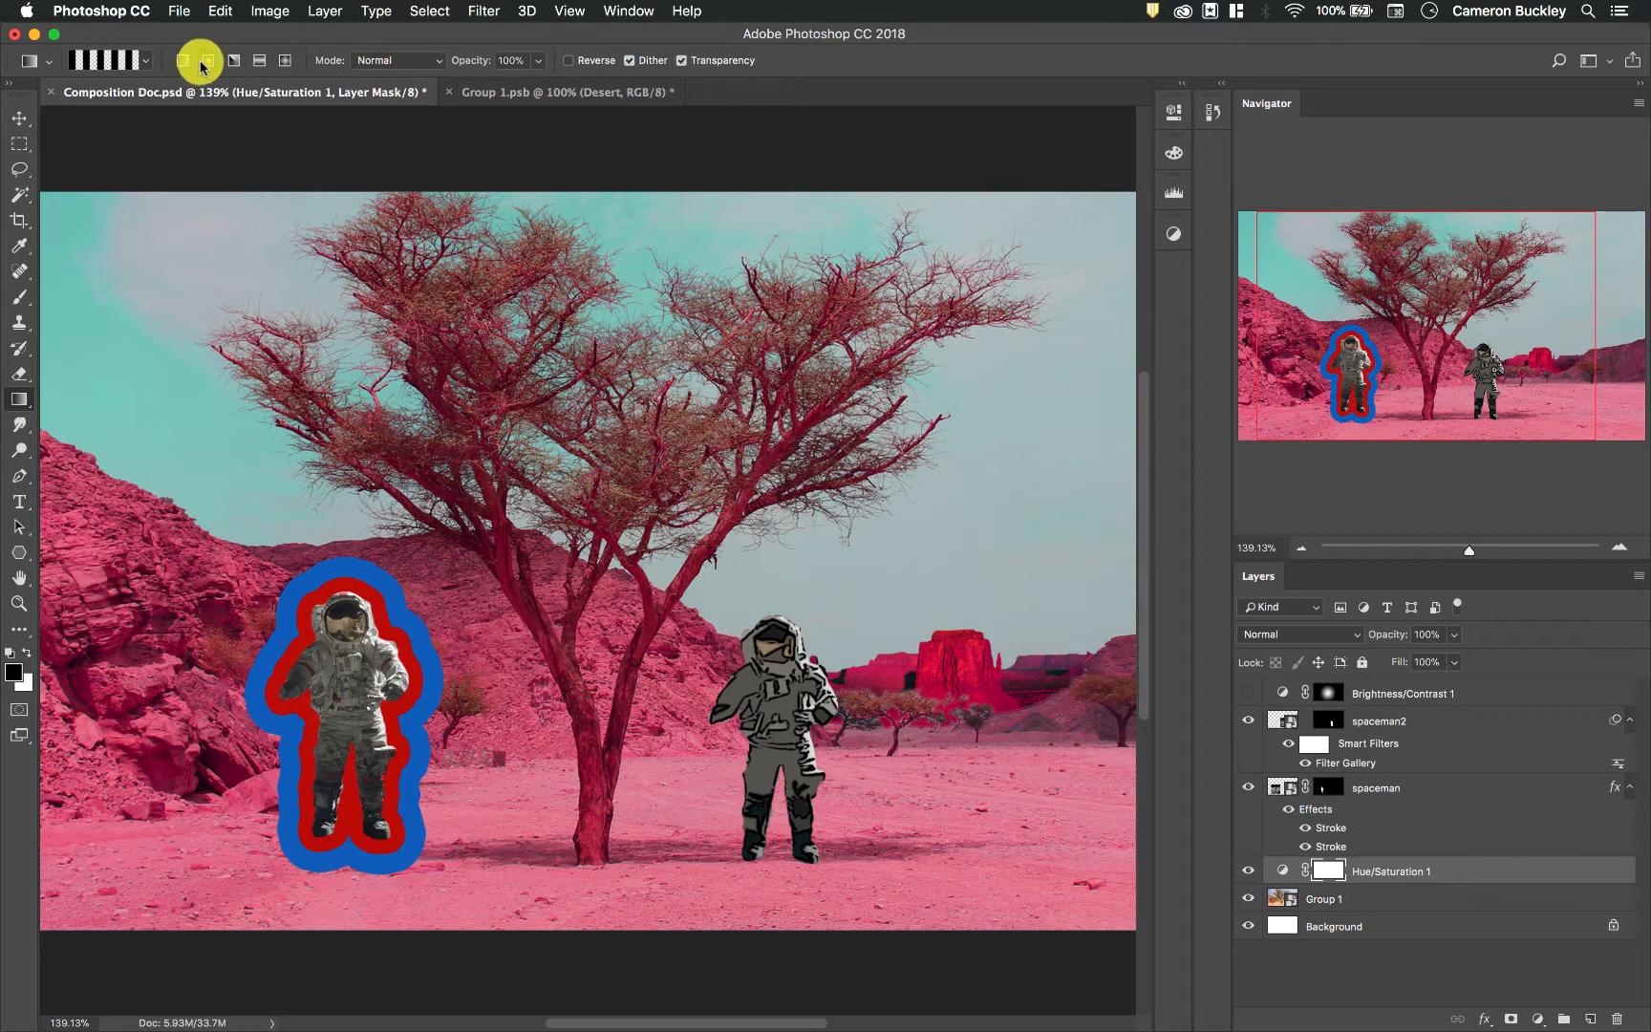
# - Try a striped linear gradient from the rocky hillside past the tree on the Hue/Saturation 1 mask, and undo it
pyautogui.moveTo(183, 543); pyautogui.dragTo(878, 548)
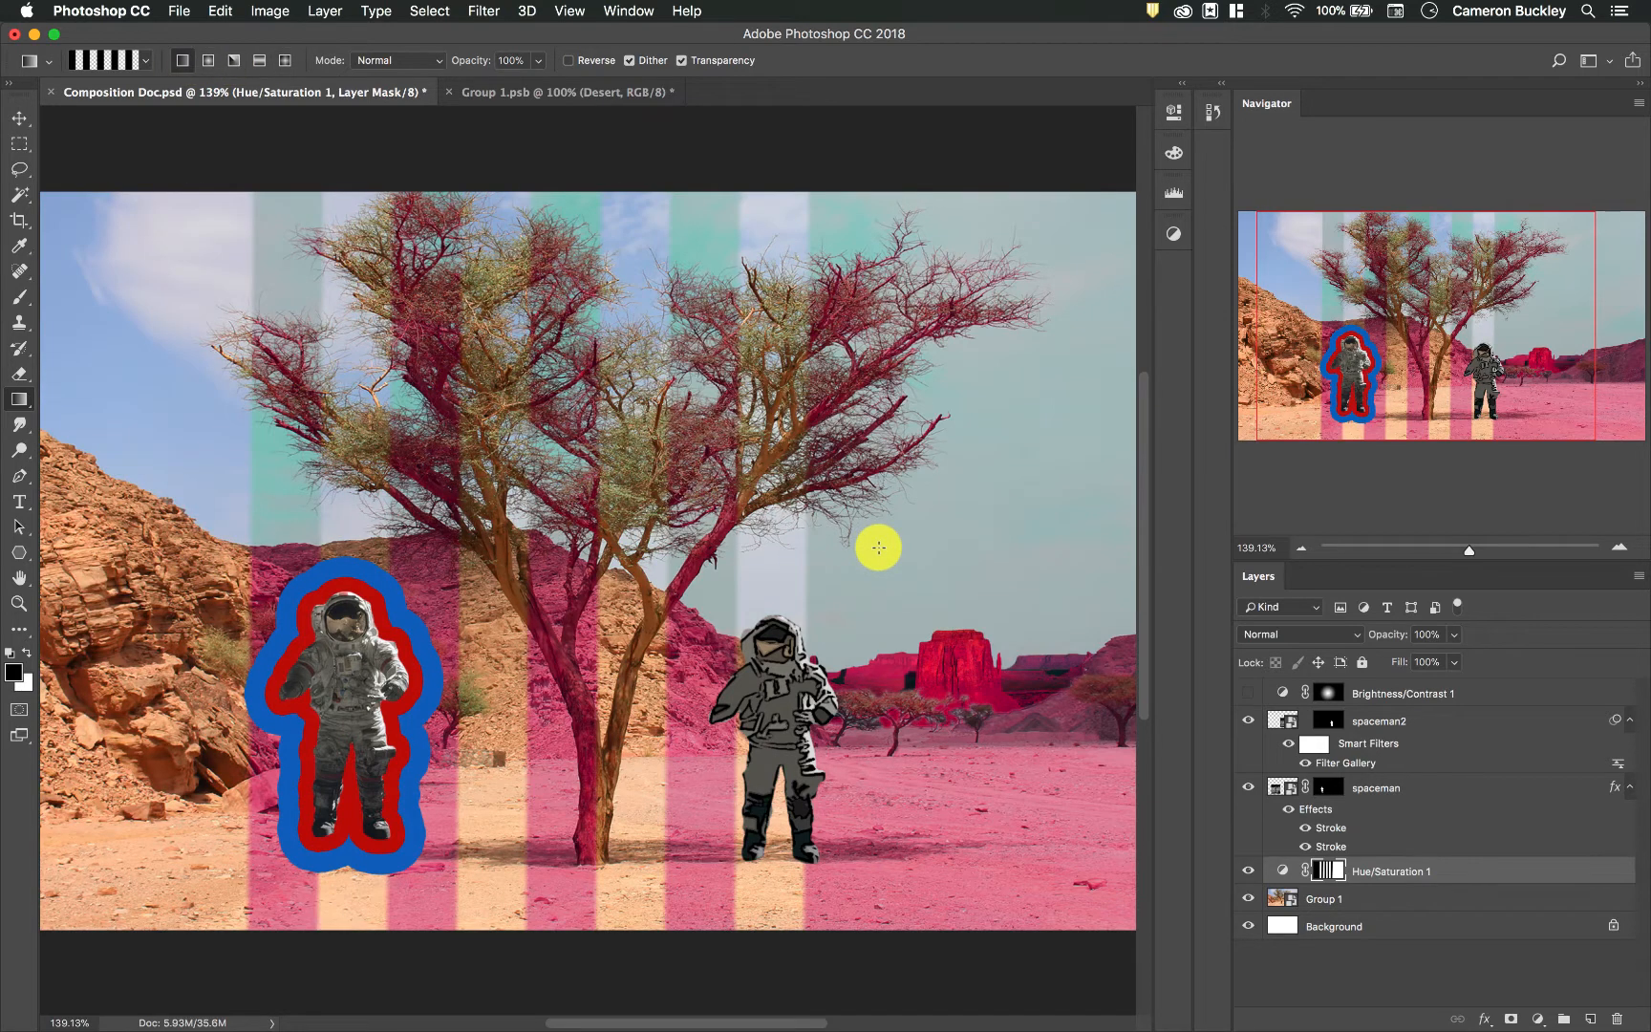
pyautogui.hscroll(-3, 878, 547)
pyautogui.hscroll(5, 878, 547)
pyautogui.scroll(2, 878, 547)
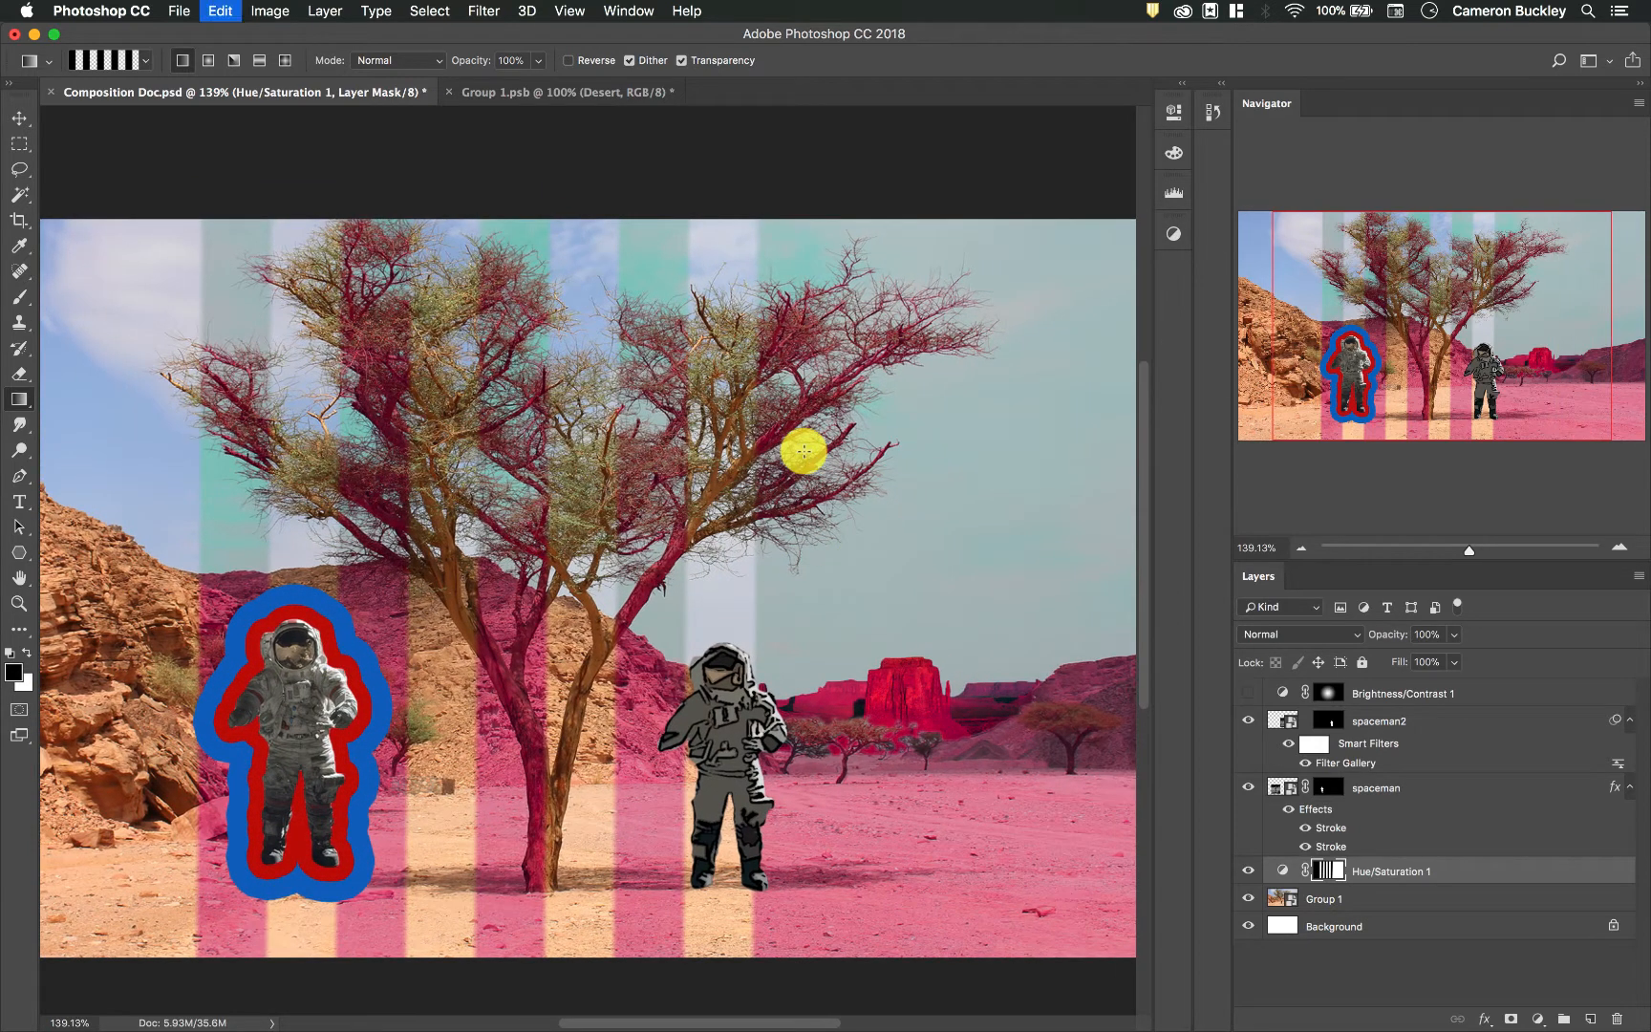
pyautogui.press('super+z')
# - Try a slanted striped reflected gradient over the tree on the Hue/Saturation 1 mask, undo it, and draw another one beside the outlined spaceman
pyautogui.click(259, 61)
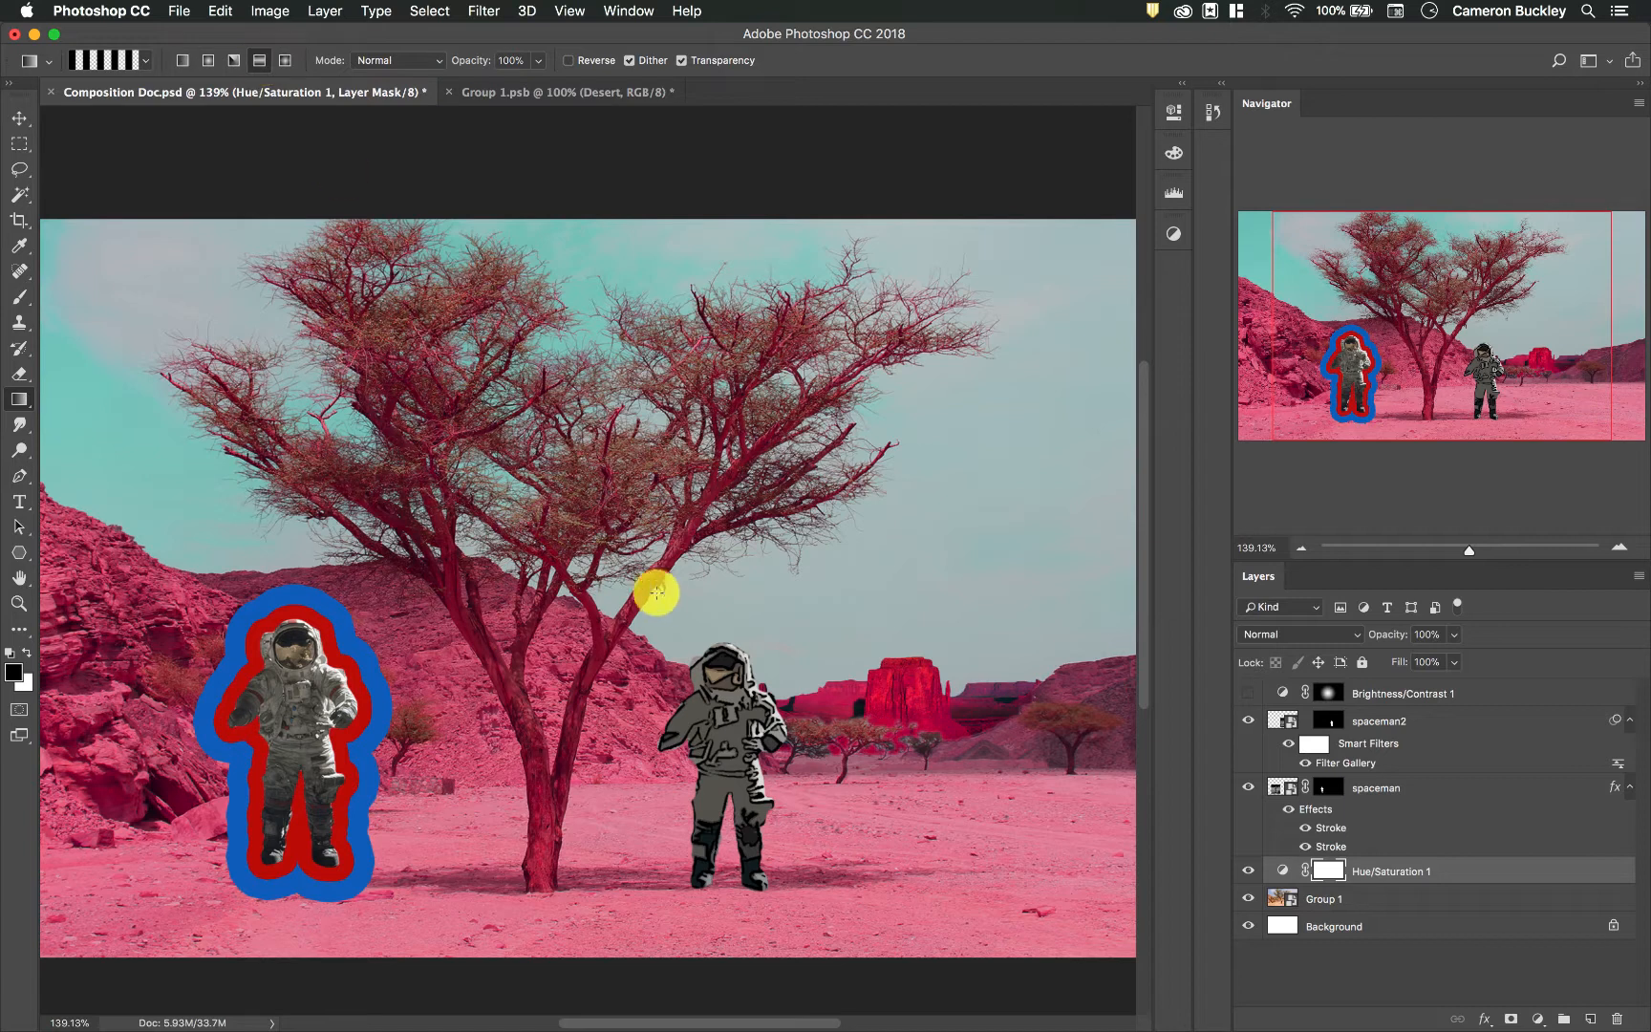
pyautogui.moveTo(657, 542); pyautogui.dragTo(519, 821)
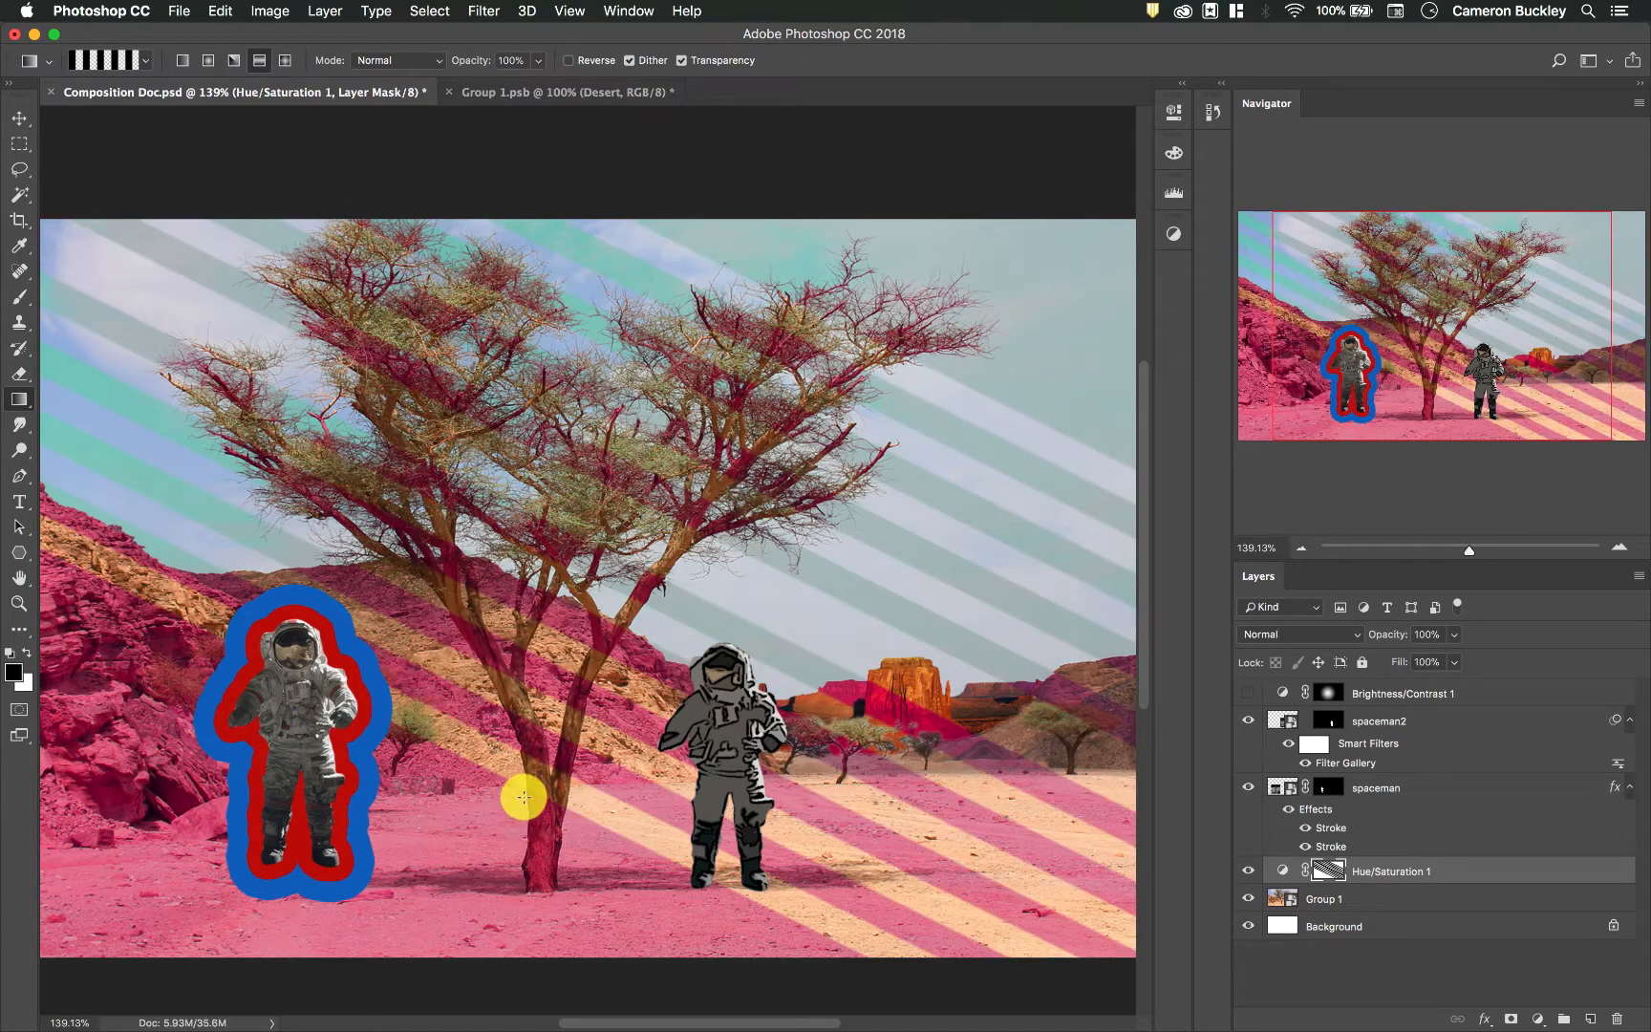
pyautogui.press('super+z')
pyautogui.moveTo(453, 579); pyautogui.dragTo(373, 881)
pyautogui.scroll(5, 373, 881)
pyautogui.scroll(-2, 379, 883)
pyautogui.hscroll(3, 379, 883)
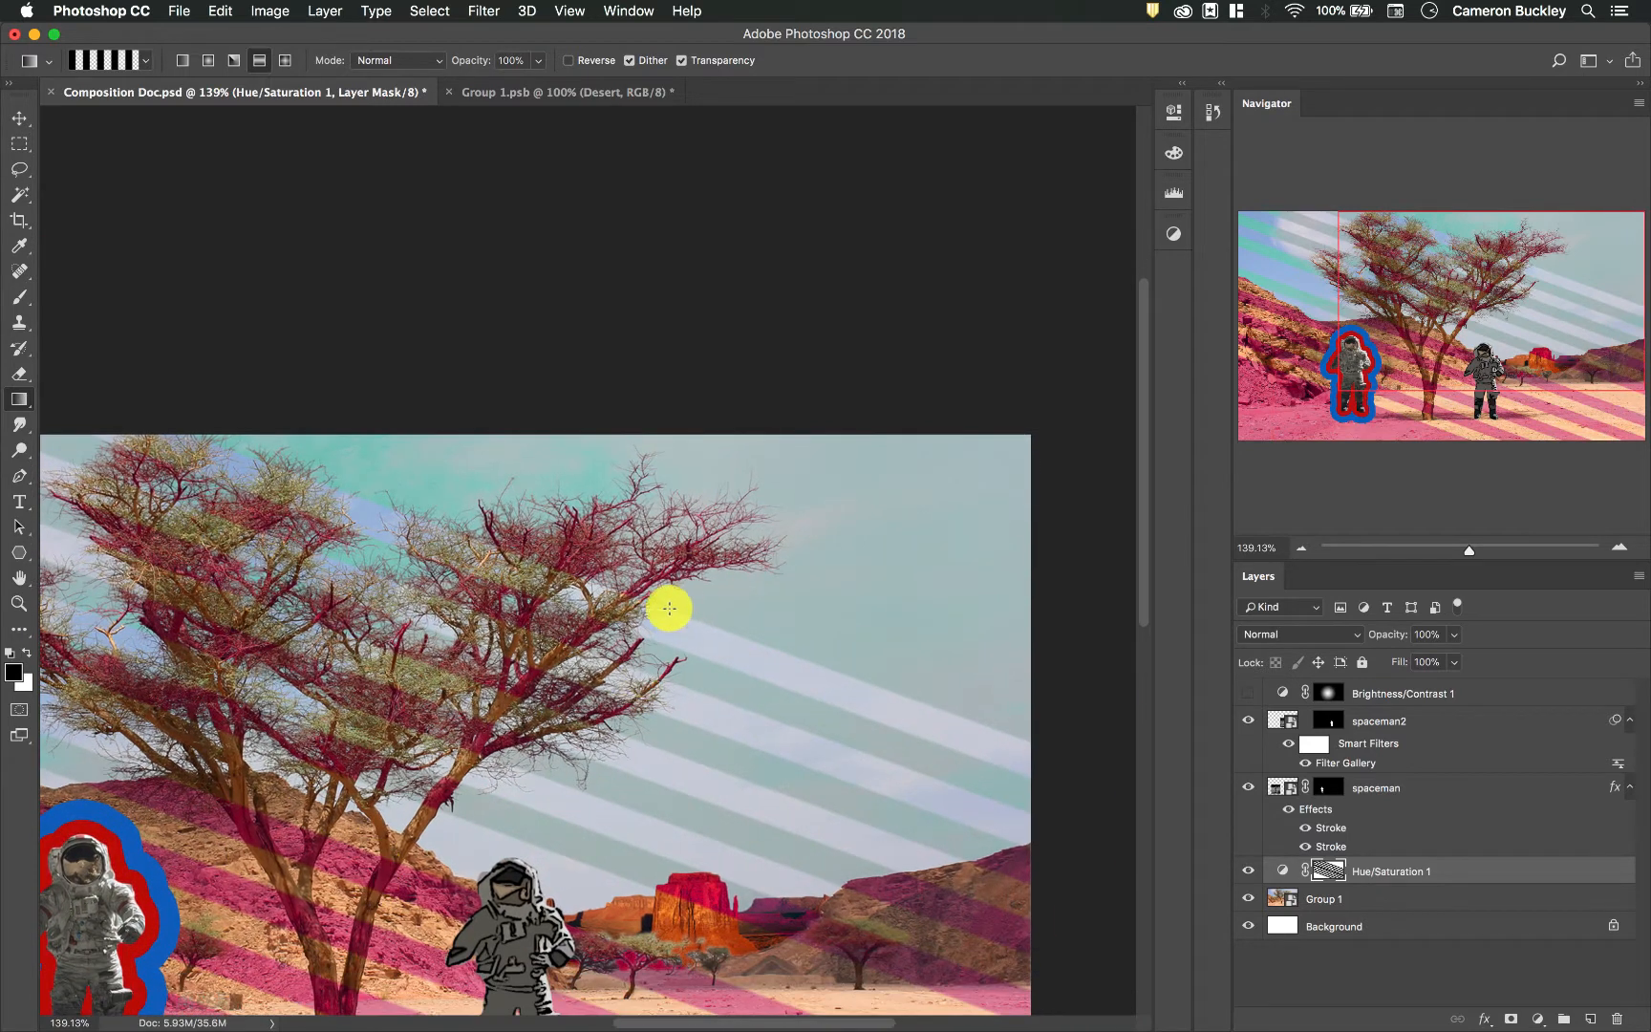
# - Cross the slanted stripes on the Hue/Saturation 1 mask with another reflected gradient drawn at a different angle near the tree trunk
pyautogui.moveTo(427, 733); pyautogui.dragTo(520, 807)
pyautogui.scroll(2, 522, 804)
pyautogui.hscroll(2, 521, 805)
pyautogui.scroll(-5, 522, 803)
pyautogui.hscroll(-3, 523, 803)
pyautogui.hscroll(3, 518, 804)
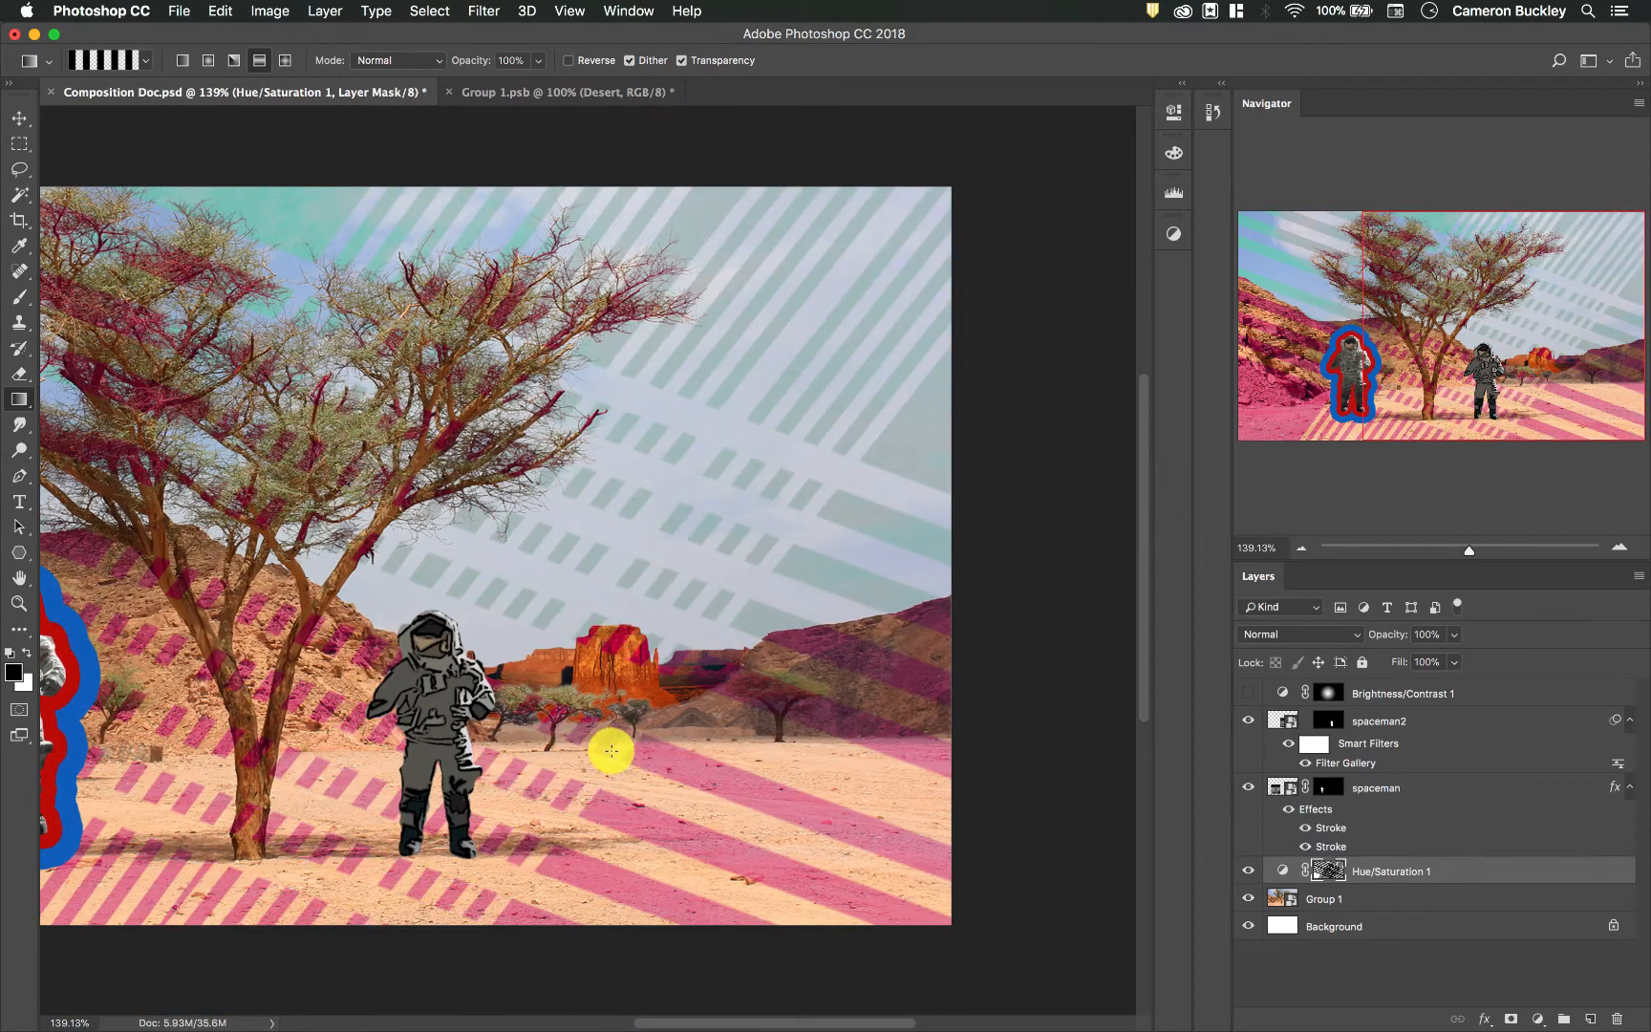
# - Try one more striped reflected gradient over the rocky hillside beside the outlined spaceman, and undo it
pyautogui.hscroll(-6, 526, 730)
pyautogui.scroll(1, 527, 735)
pyautogui.moveTo(271, 589); pyautogui.dragTo(354, 617)
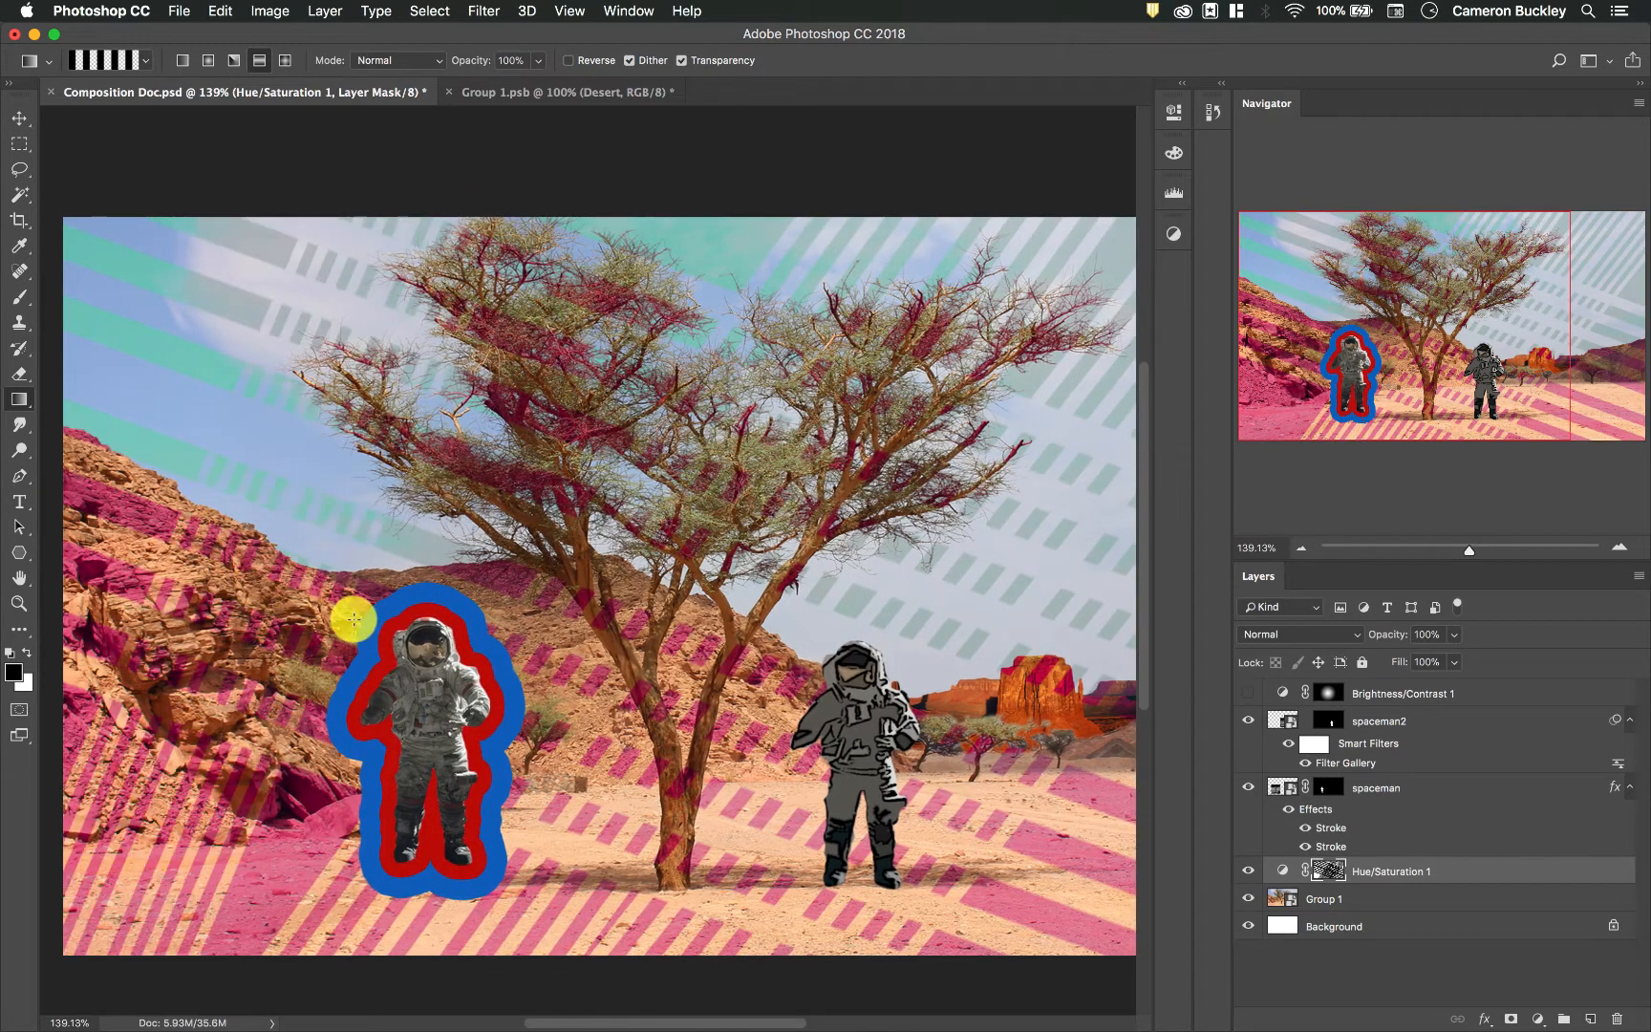
pyautogui.scroll(1, 804, 747)
pyautogui.hscroll(3, 804, 747)
pyautogui.scroll(-2, 804, 747)
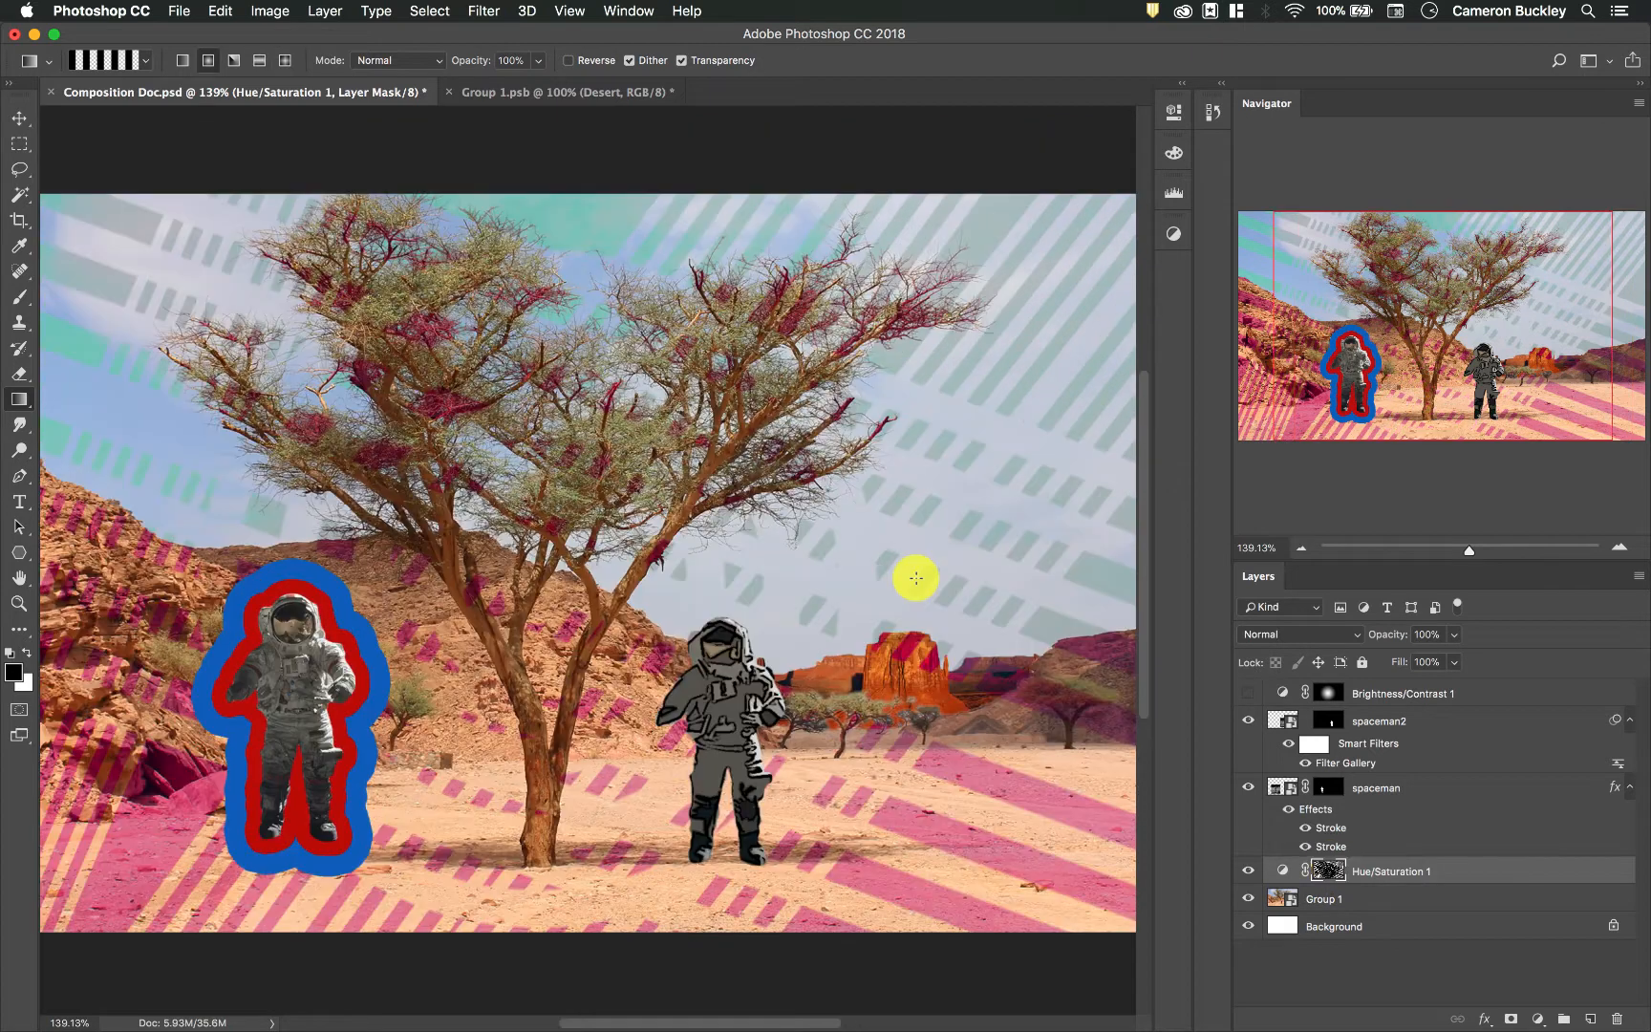
pyautogui.press('super+z')
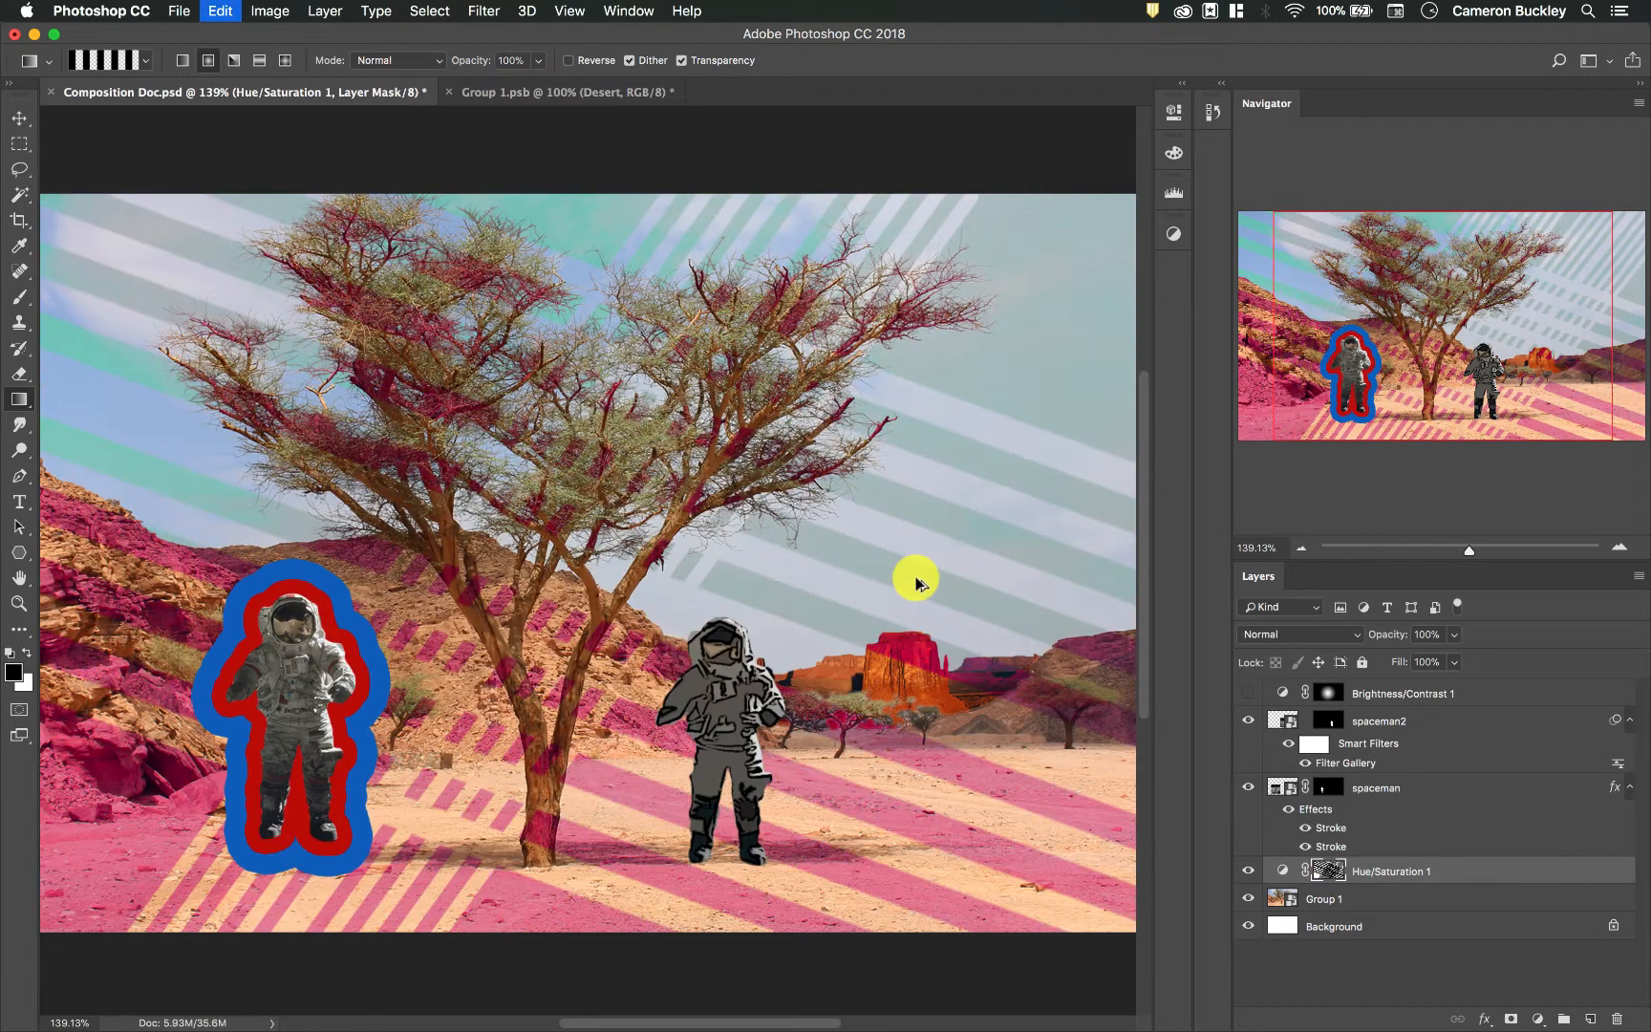
# - Draw overlapping striped radial gradients on the Hue/Saturation 1 mask over the tree, the open sky and the desert floor
pyautogui.moveTo(522, 569); pyautogui.dragTo(922, 583)
pyautogui.hscroll(-5, 678, 487)
pyautogui.scroll(-3, 678, 486)
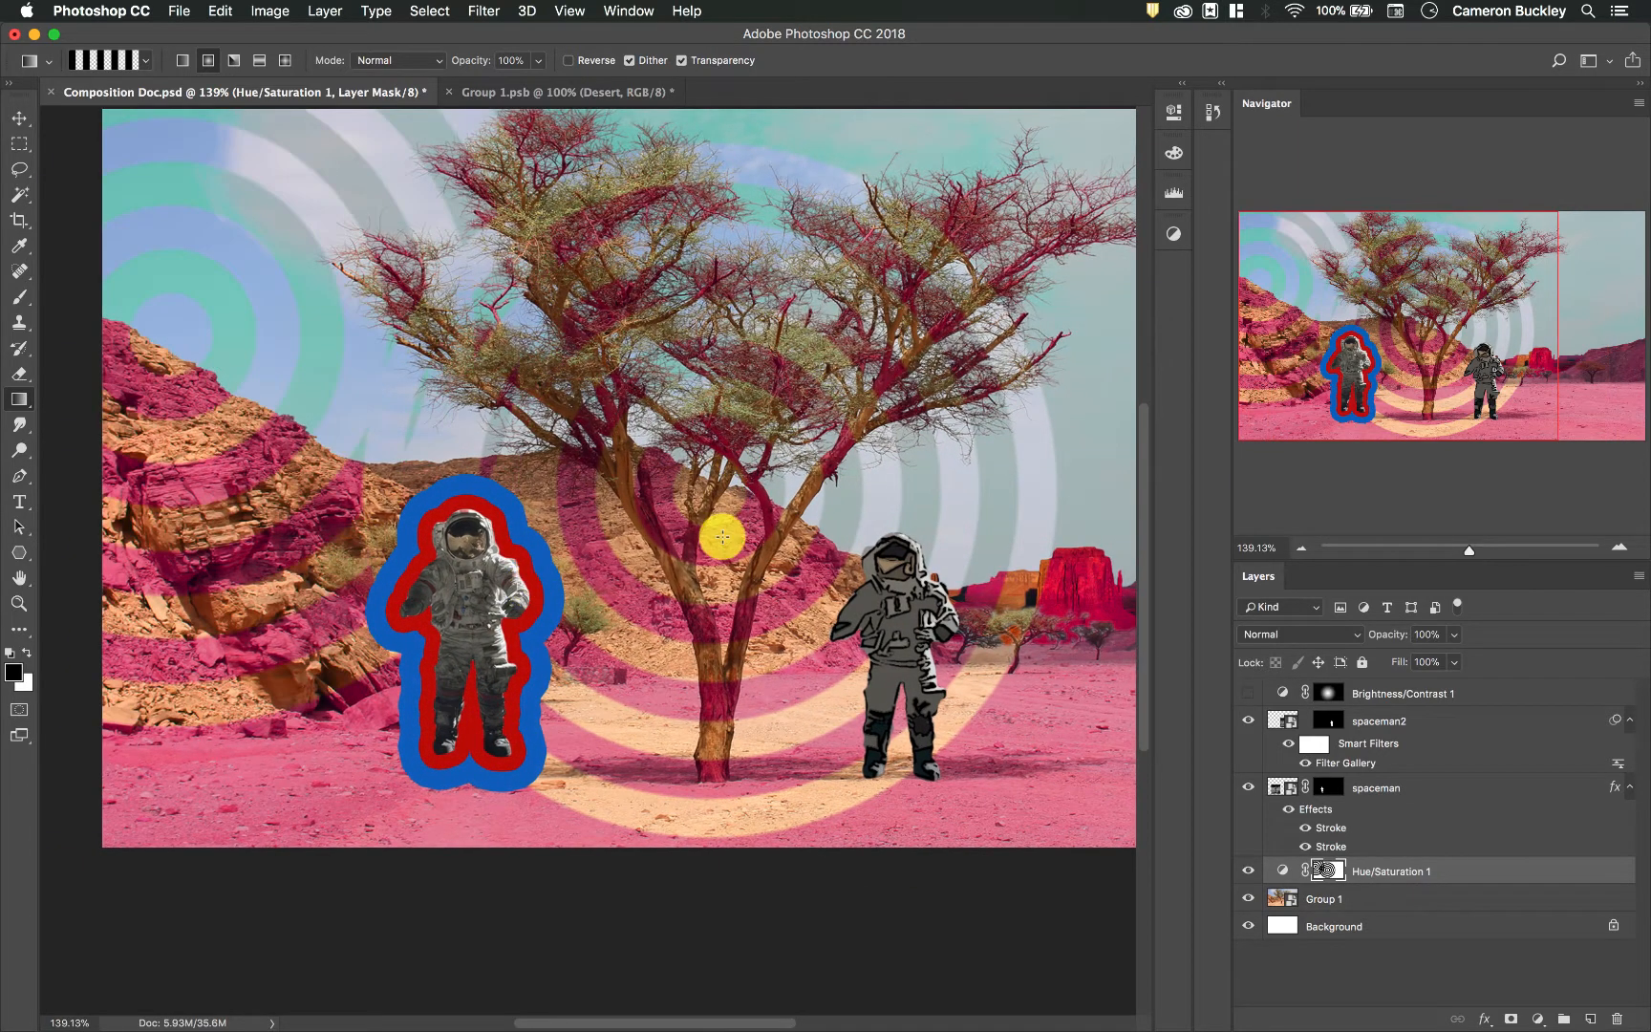
pyautogui.hscroll(8, 711, 535)
pyautogui.moveTo(855, 229); pyautogui.dragTo(523, 560)
pyautogui.moveTo(819, 723); pyautogui.dragTo(626, 487)
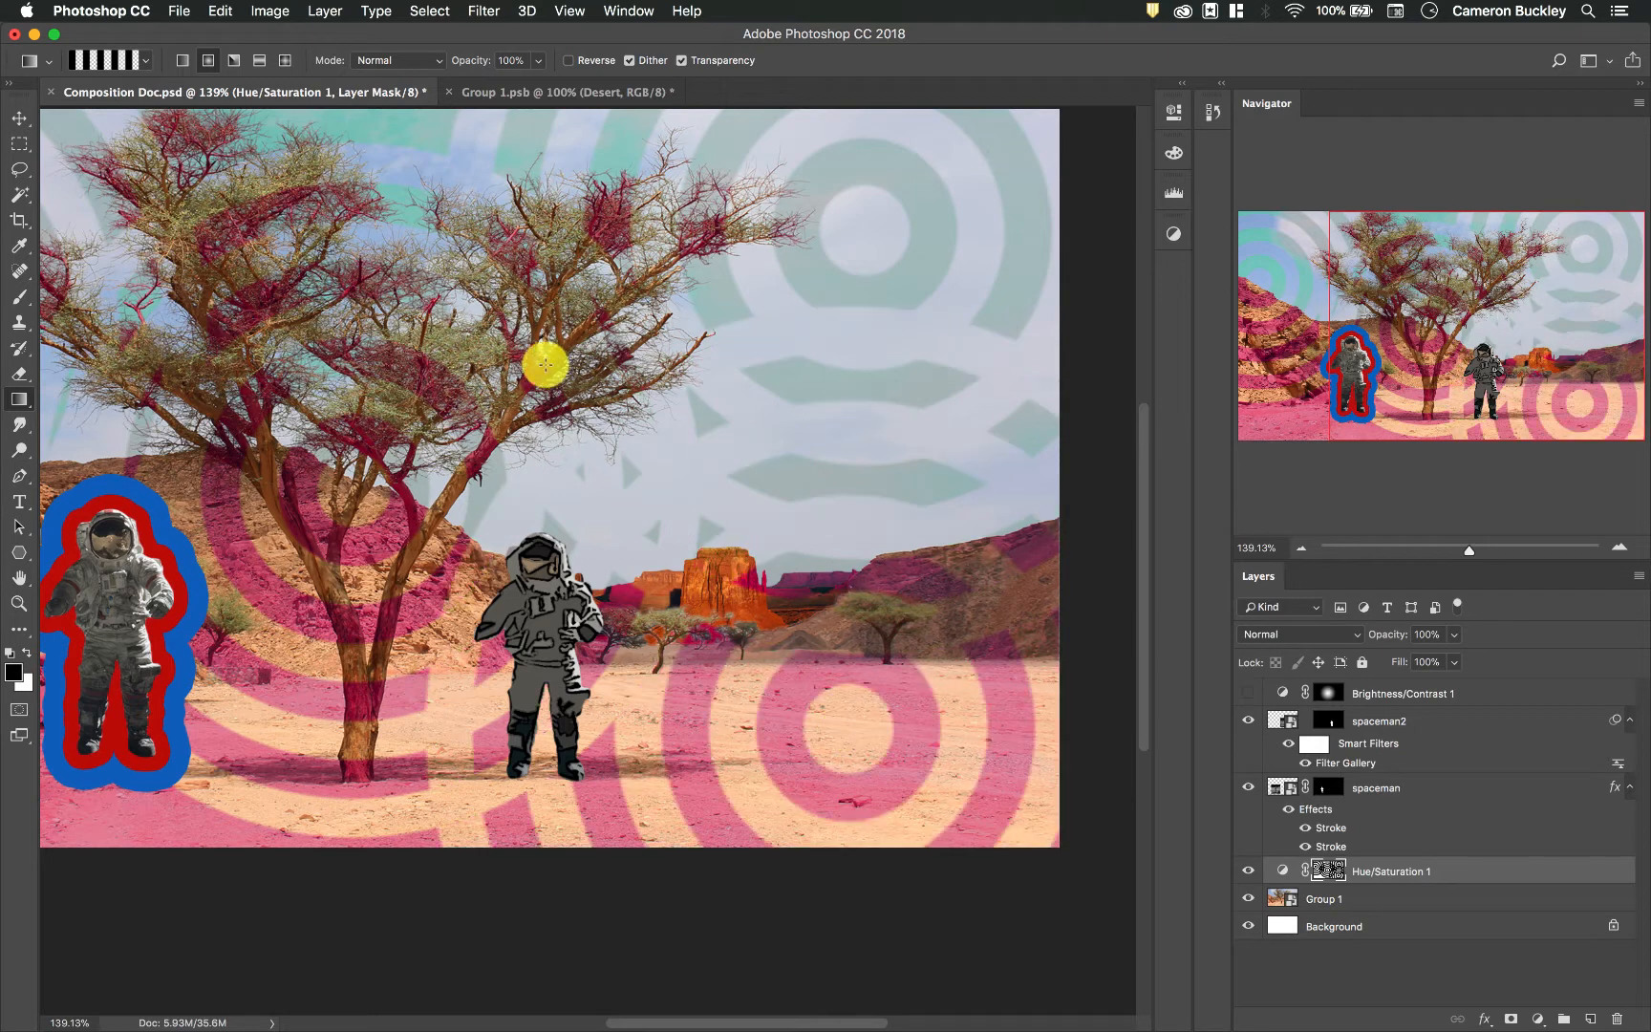
# - Choose the smooth black-to-white gradient preset and redraw the radial fade on the Hue/Saturation 1 mask from several spots in the image
pyautogui.click(146, 63)
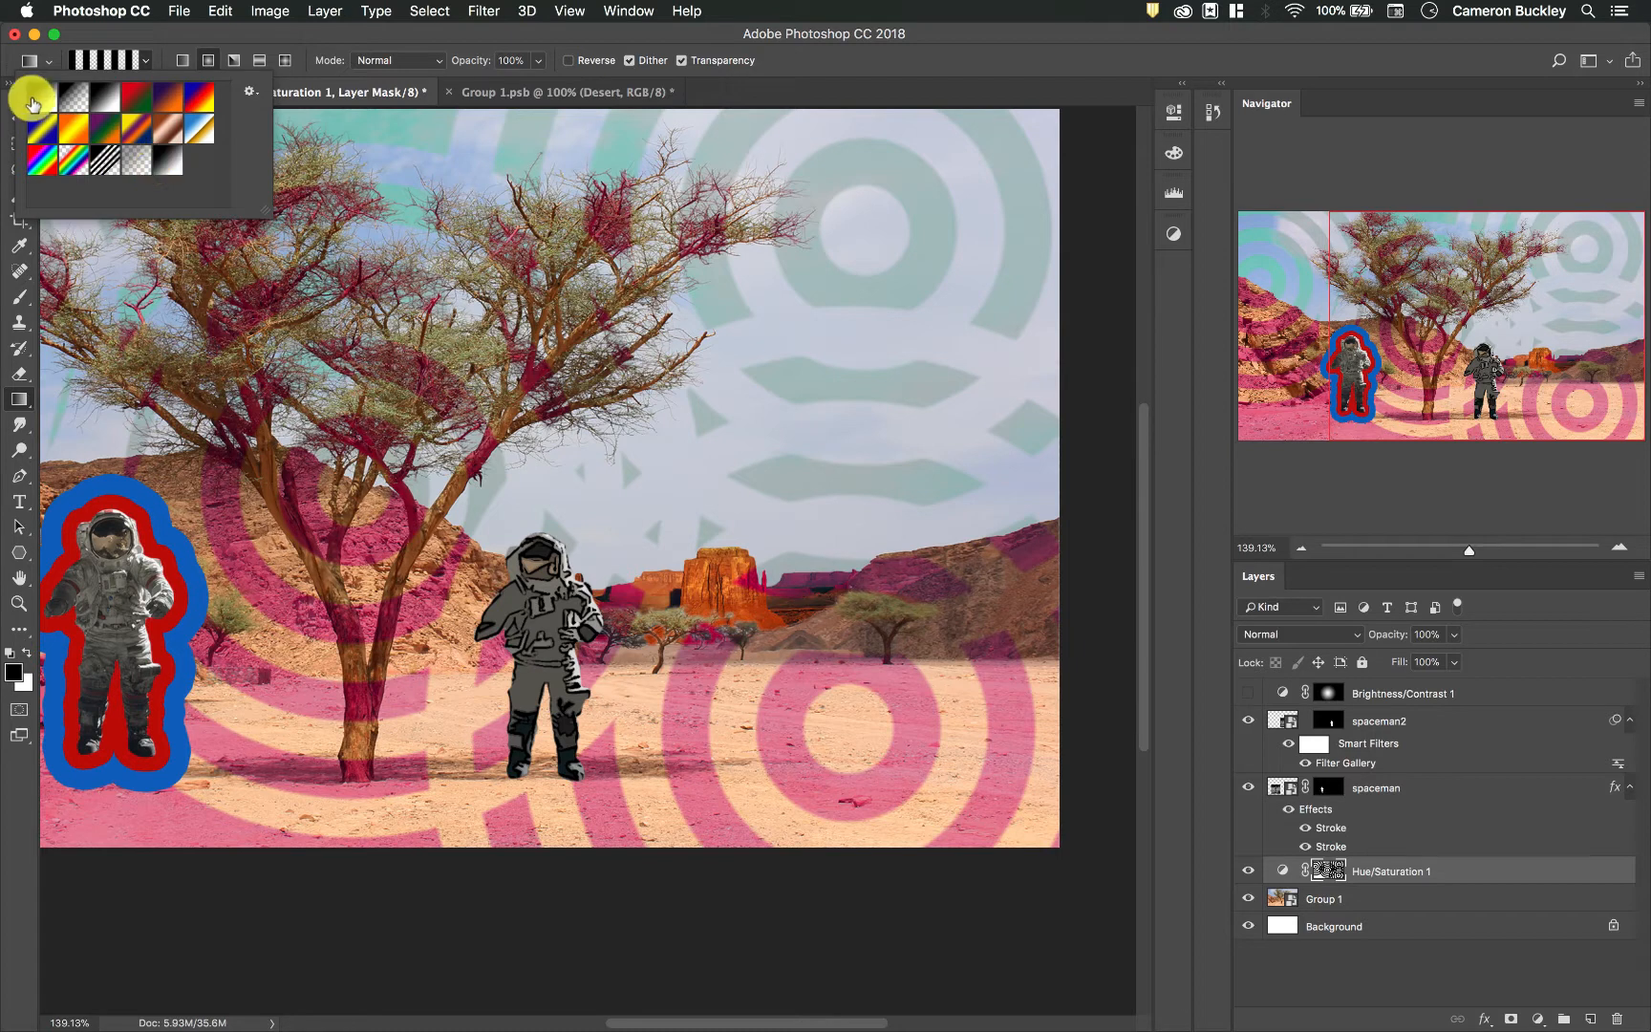
pyautogui.click(38, 95)
pyautogui.click(482, 457)
pyautogui.moveTo(481, 457); pyautogui.dragTo(191, 490)
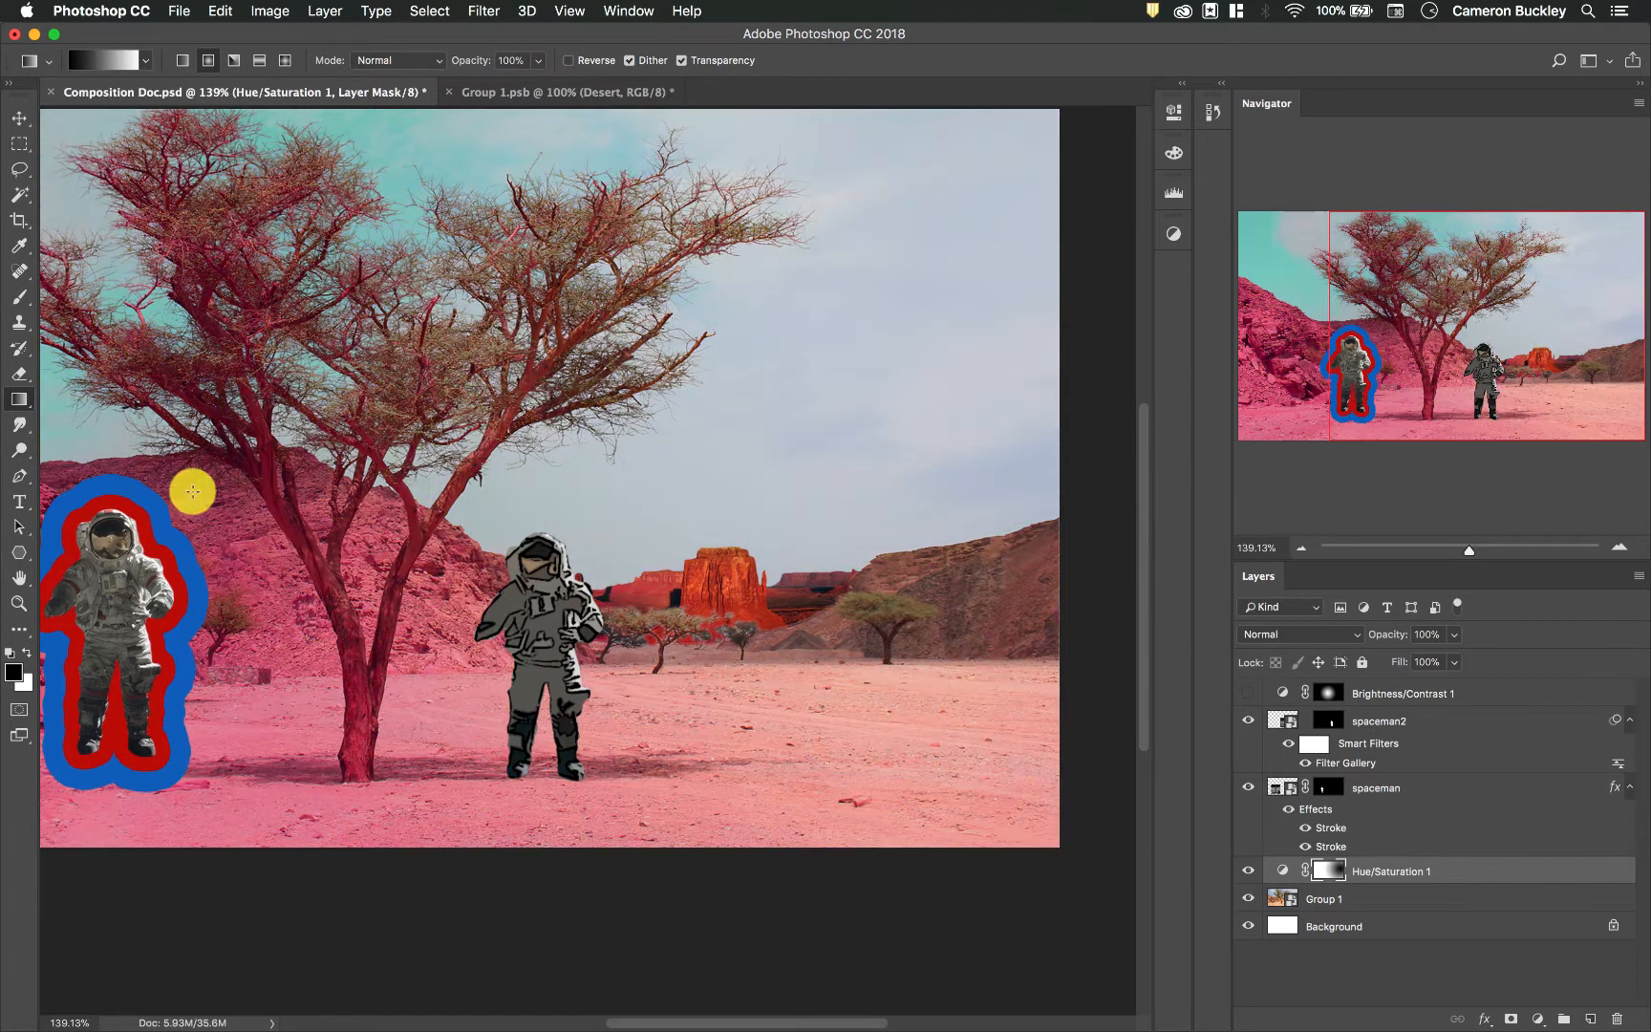
pyautogui.hscroll(-5, 425, 468)
pyautogui.hscroll(5, 426, 468)
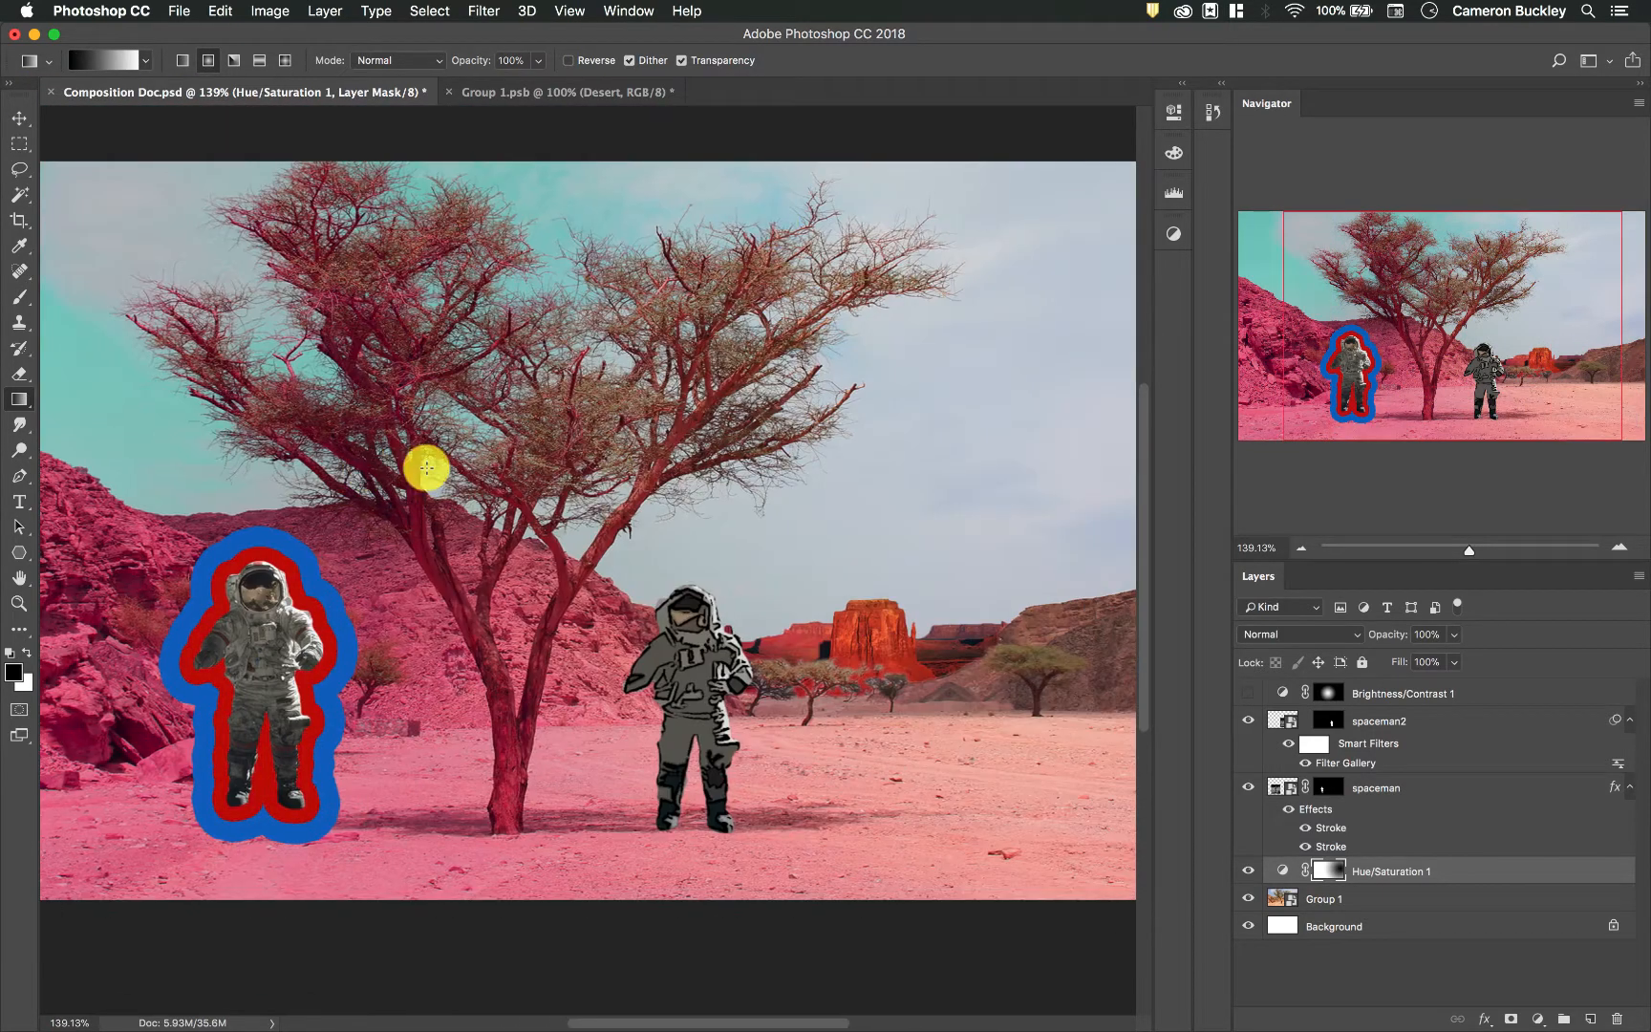
pyautogui.moveTo(773, 224); pyautogui.dragTo(606, 463)
pyautogui.moveTo(960, 491); pyautogui.dragTo(764, 623)
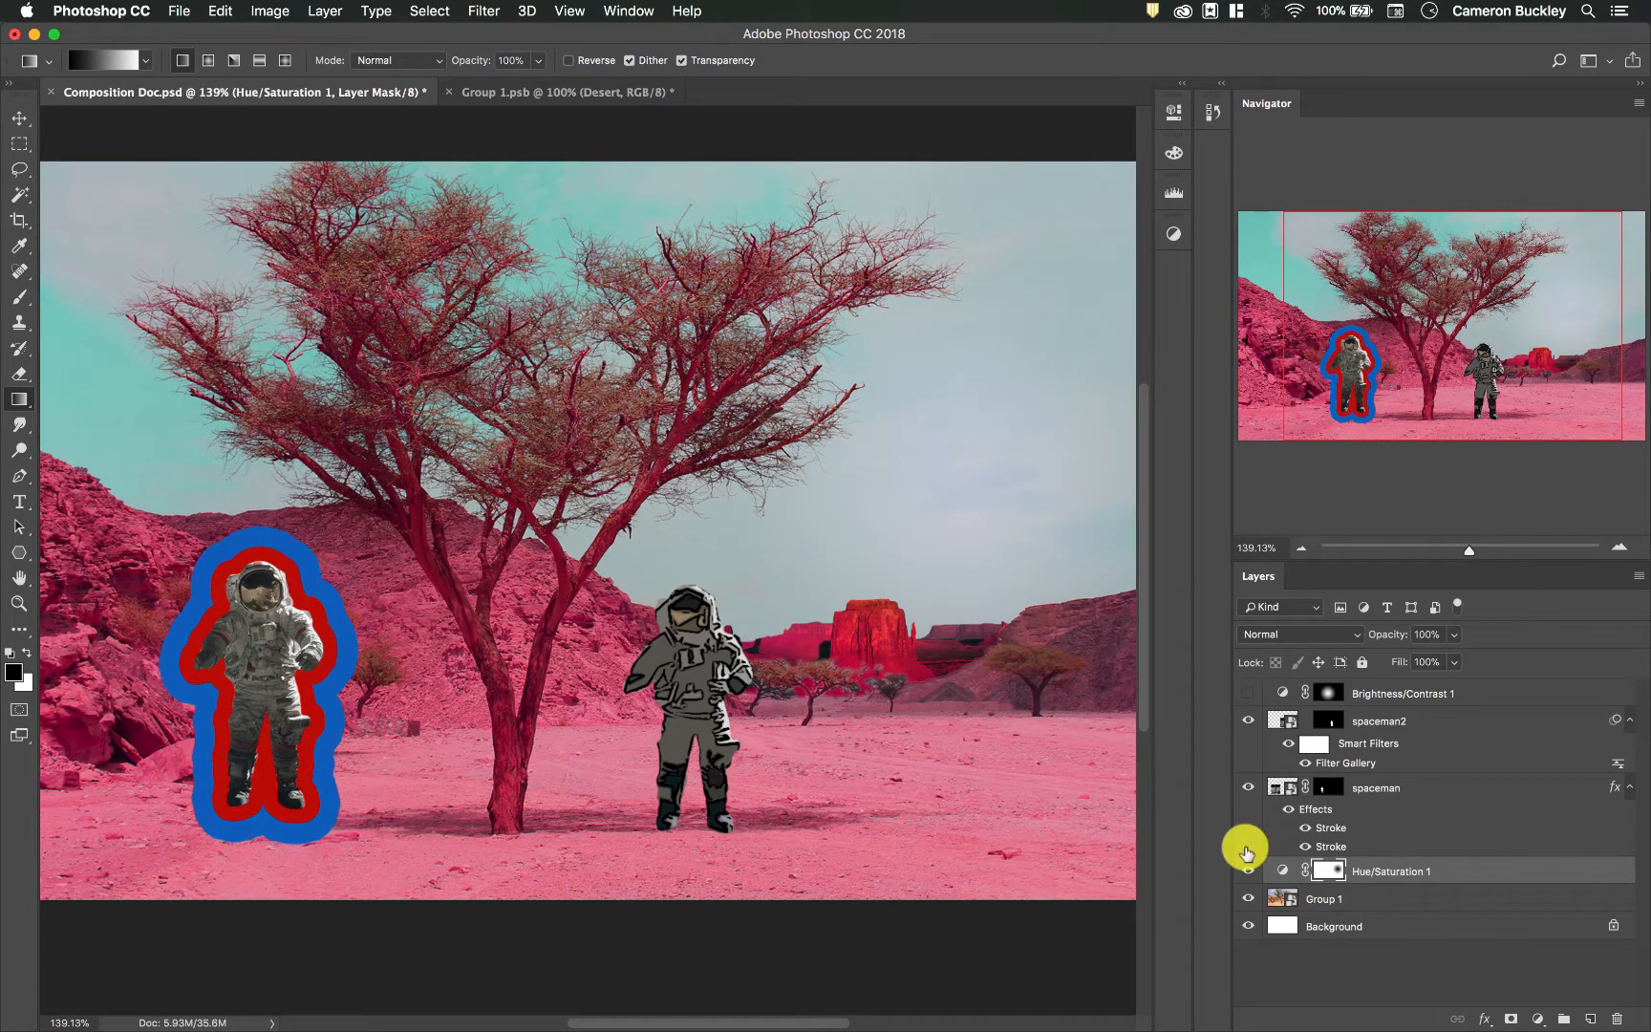
# - Show the Brightness/Contrast 1 adjustment clipped to the spaceman2 layer, and fill its mask with white at 100% opacity
pyautogui.click(1250, 695)
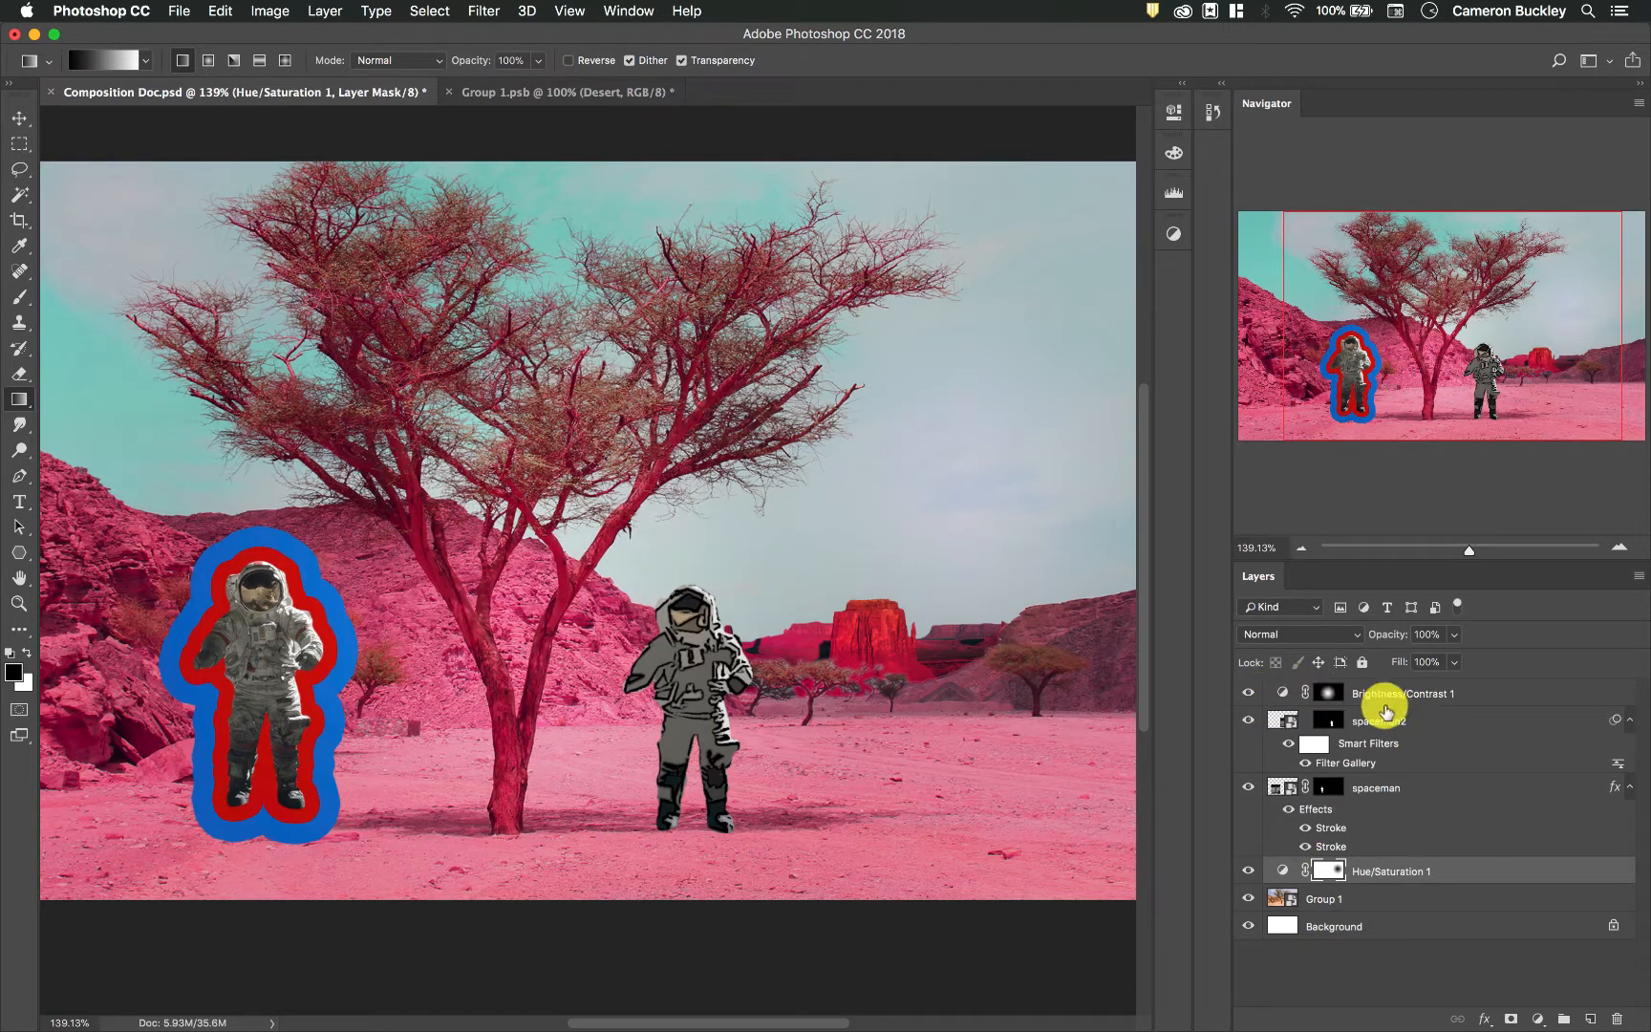
pyautogui.moveTo(1383, 702); pyautogui.dragTo(1347, 696)
pyautogui.hotkey('shift', 'BackSpace')
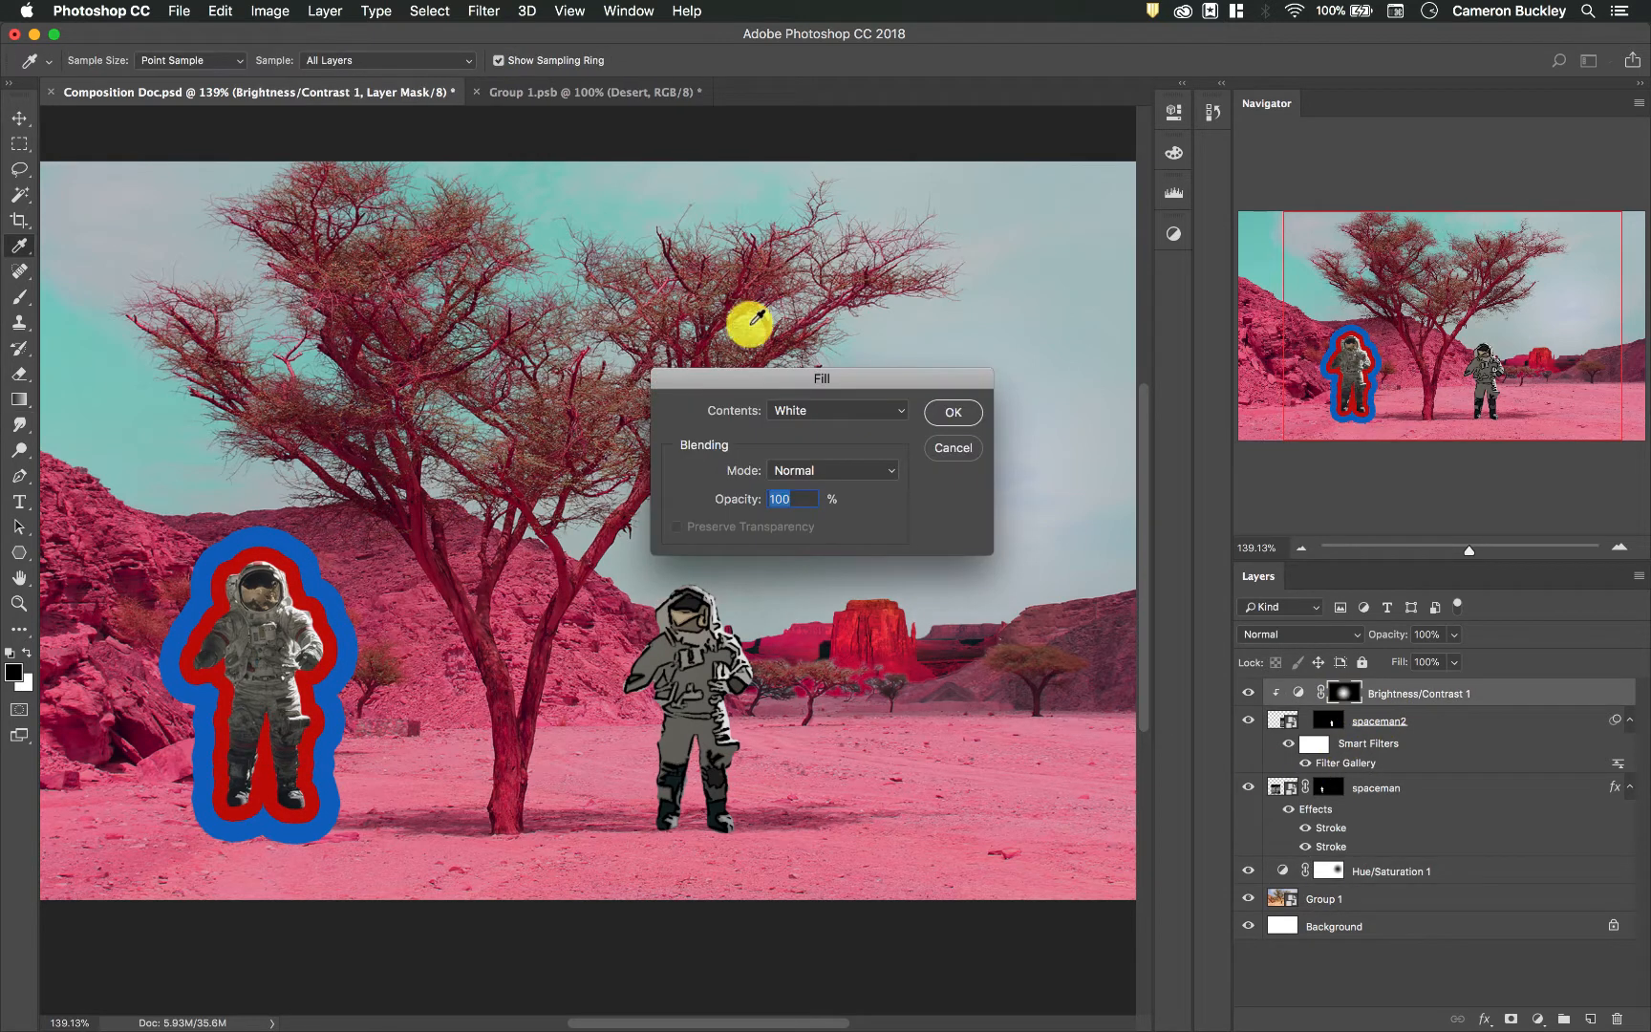
pyautogui.click(953, 412)
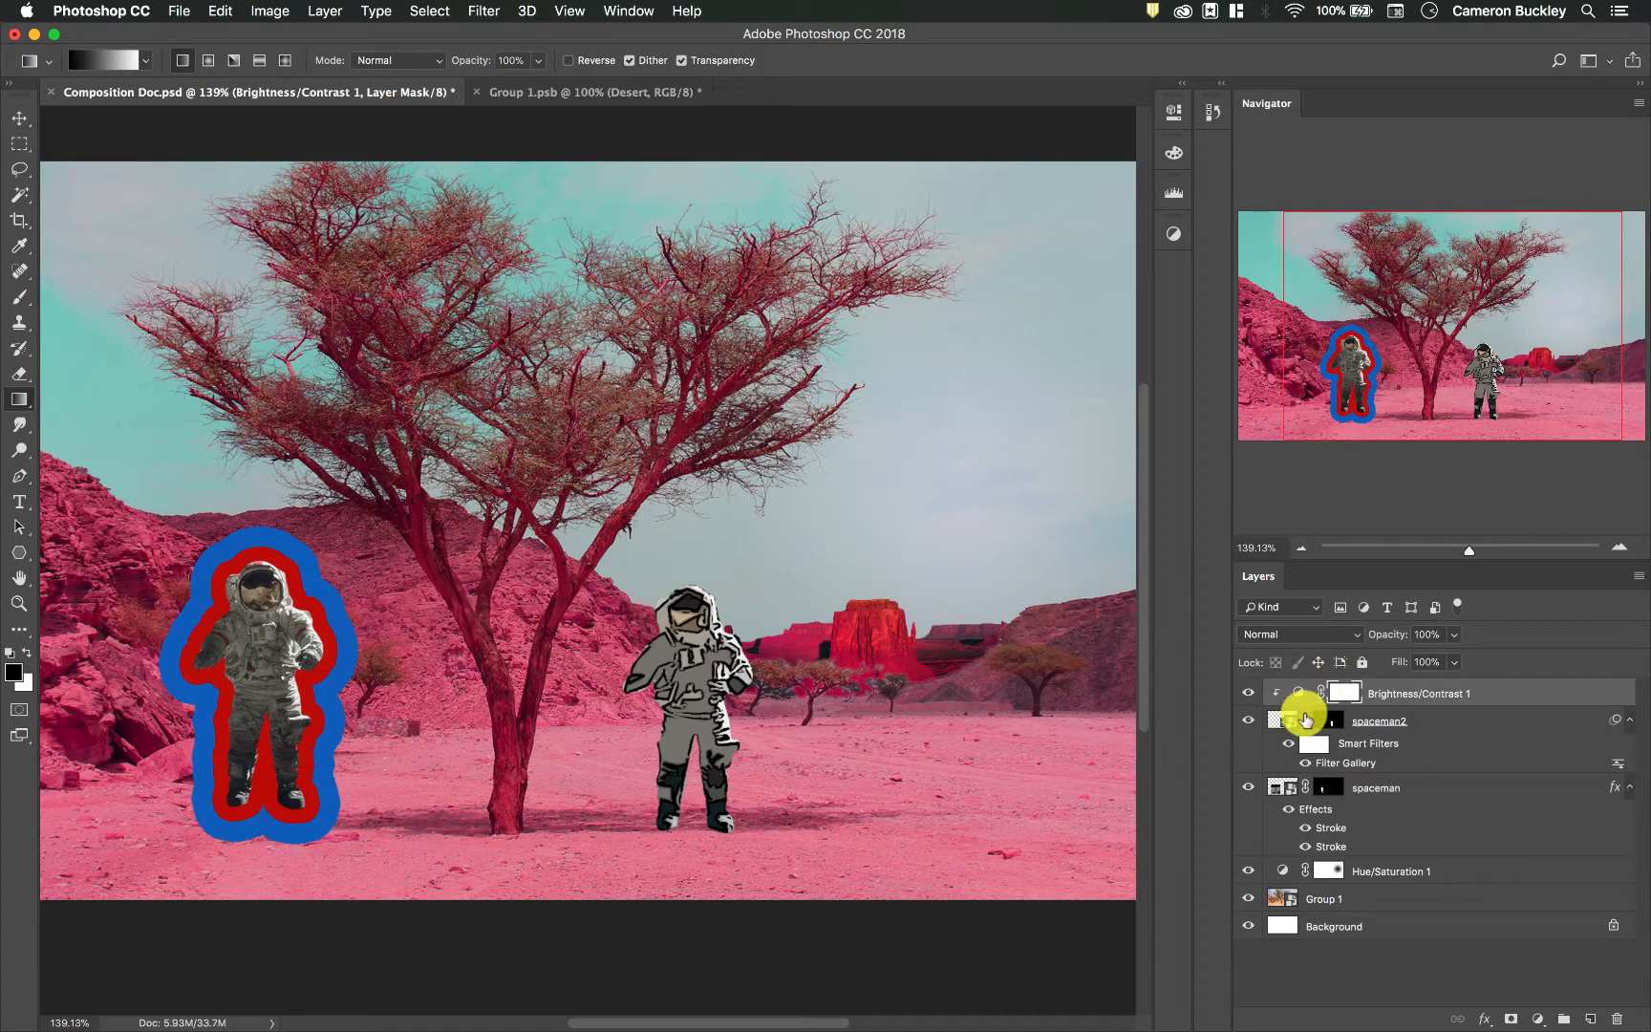
# - Compare spaceman2 with and without Brightness/Contrast 1, and raise the adjustment's brightness close to its maximum
pyautogui.click(1248, 692)
pyautogui.doubleClick(1307, 692)
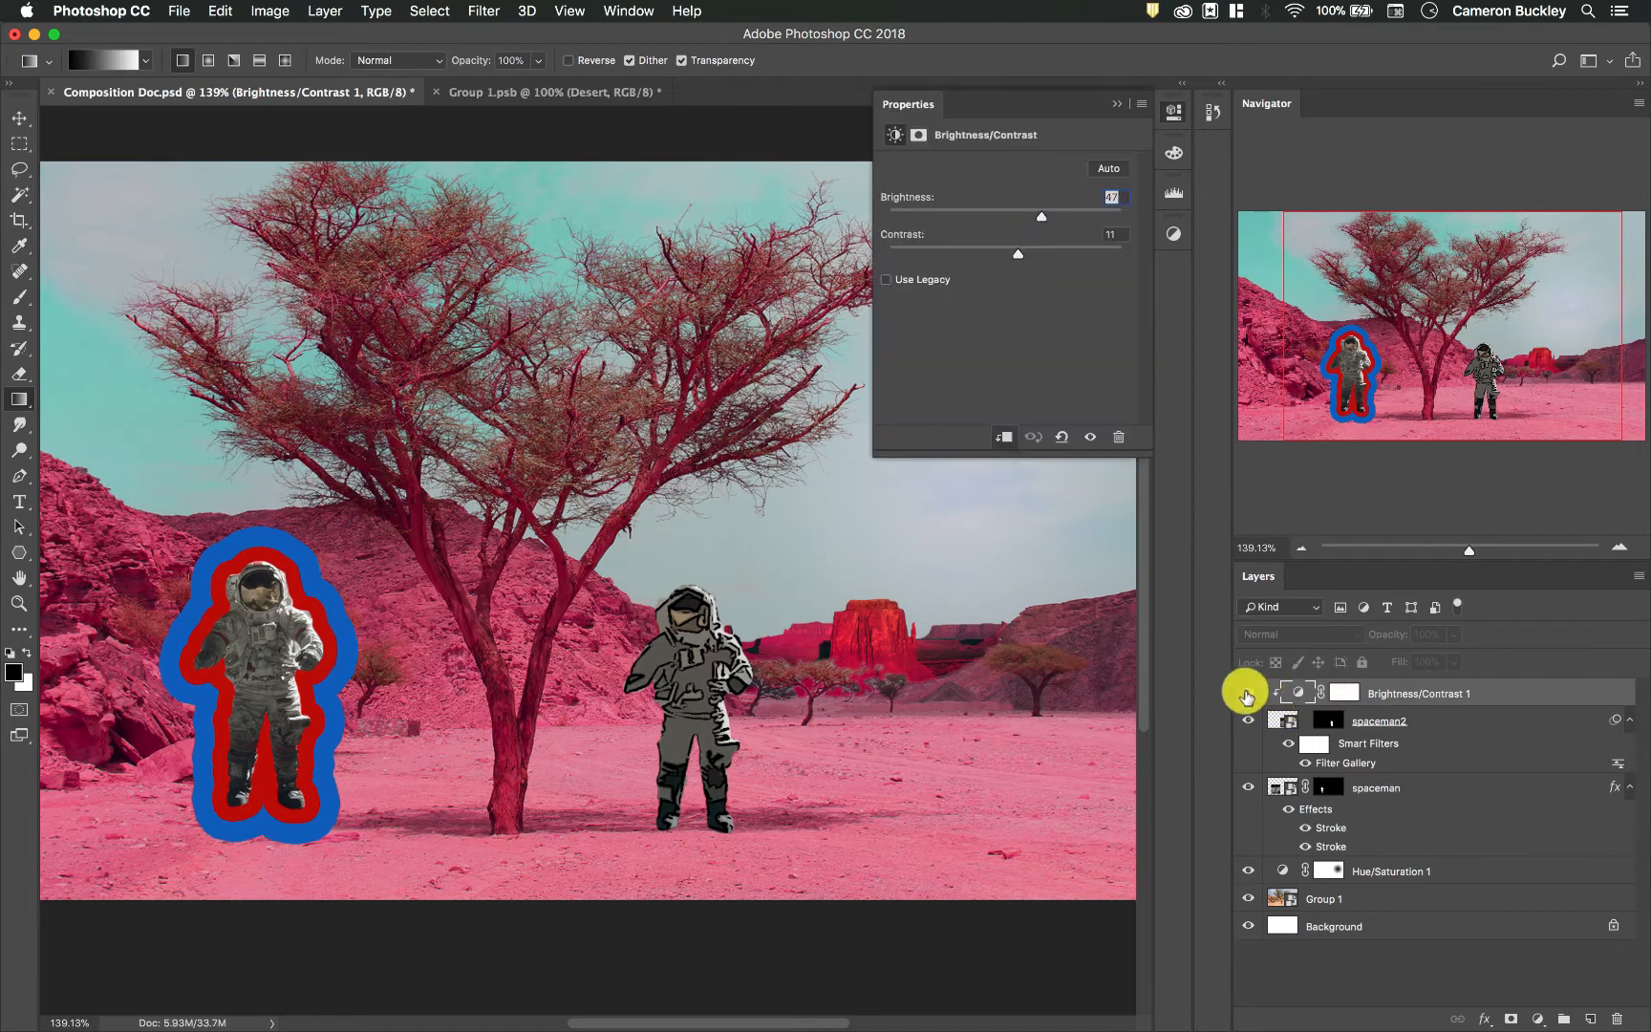
pyautogui.click(1247, 692)
pyautogui.moveTo(1037, 215); pyautogui.dragTo(1109, 216)
pyautogui.click(1118, 103)
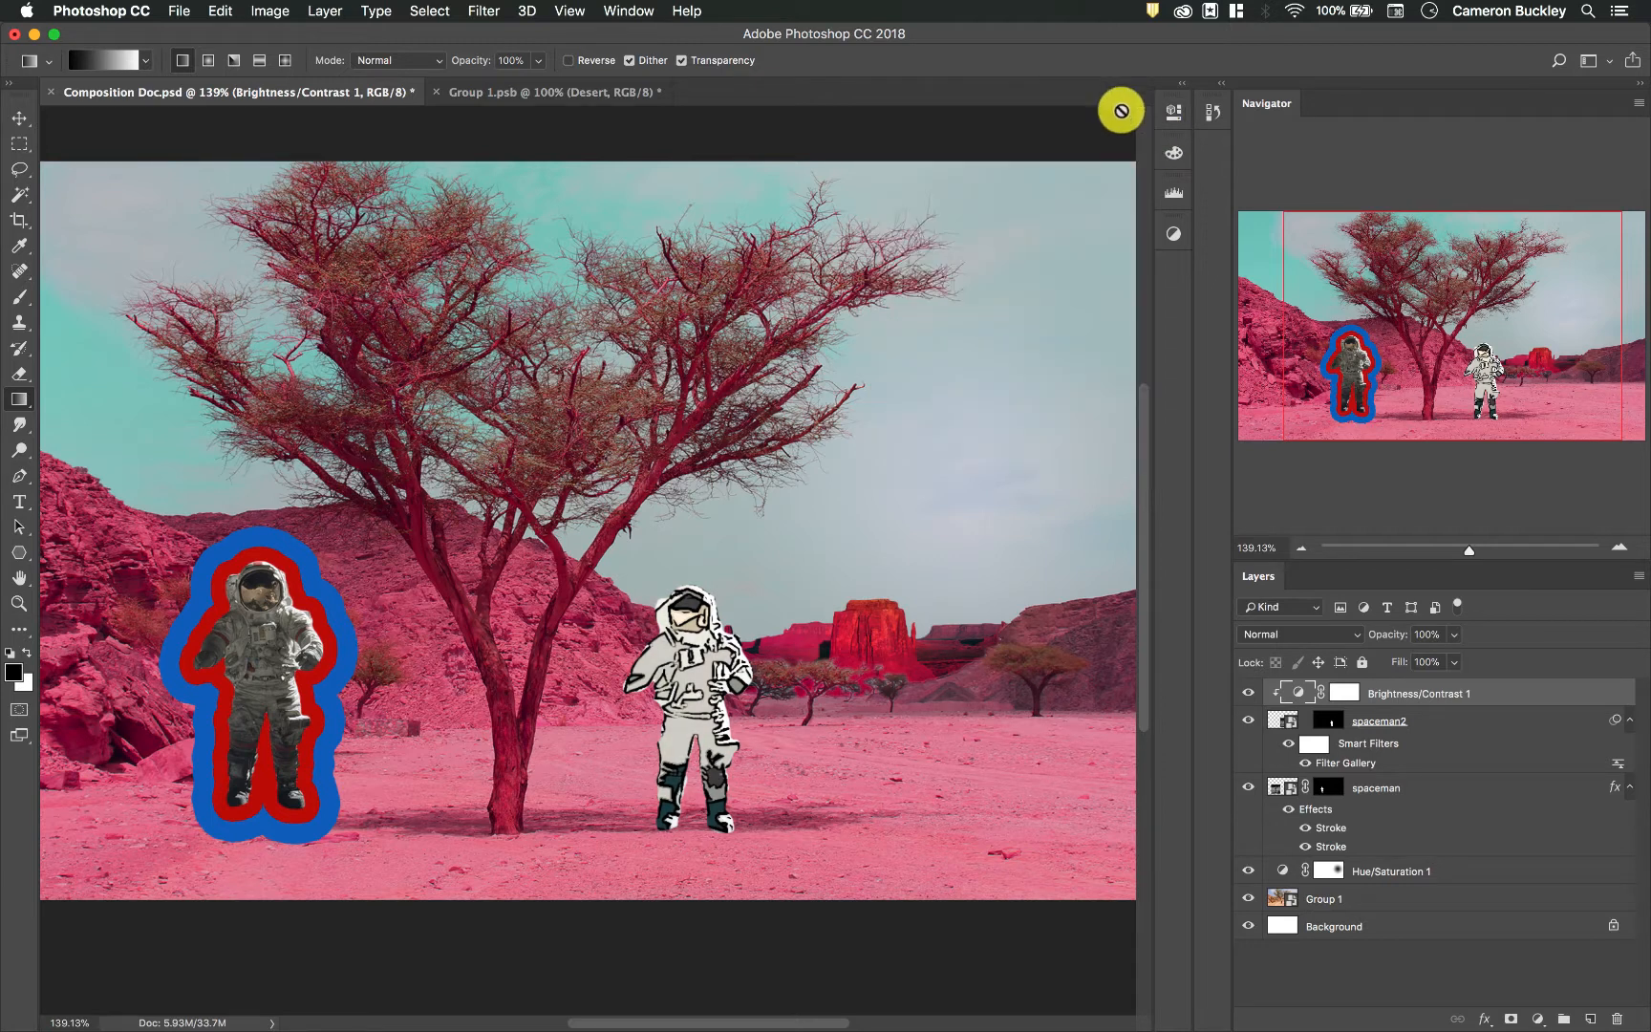
pyautogui.scroll(2, 901, 726)
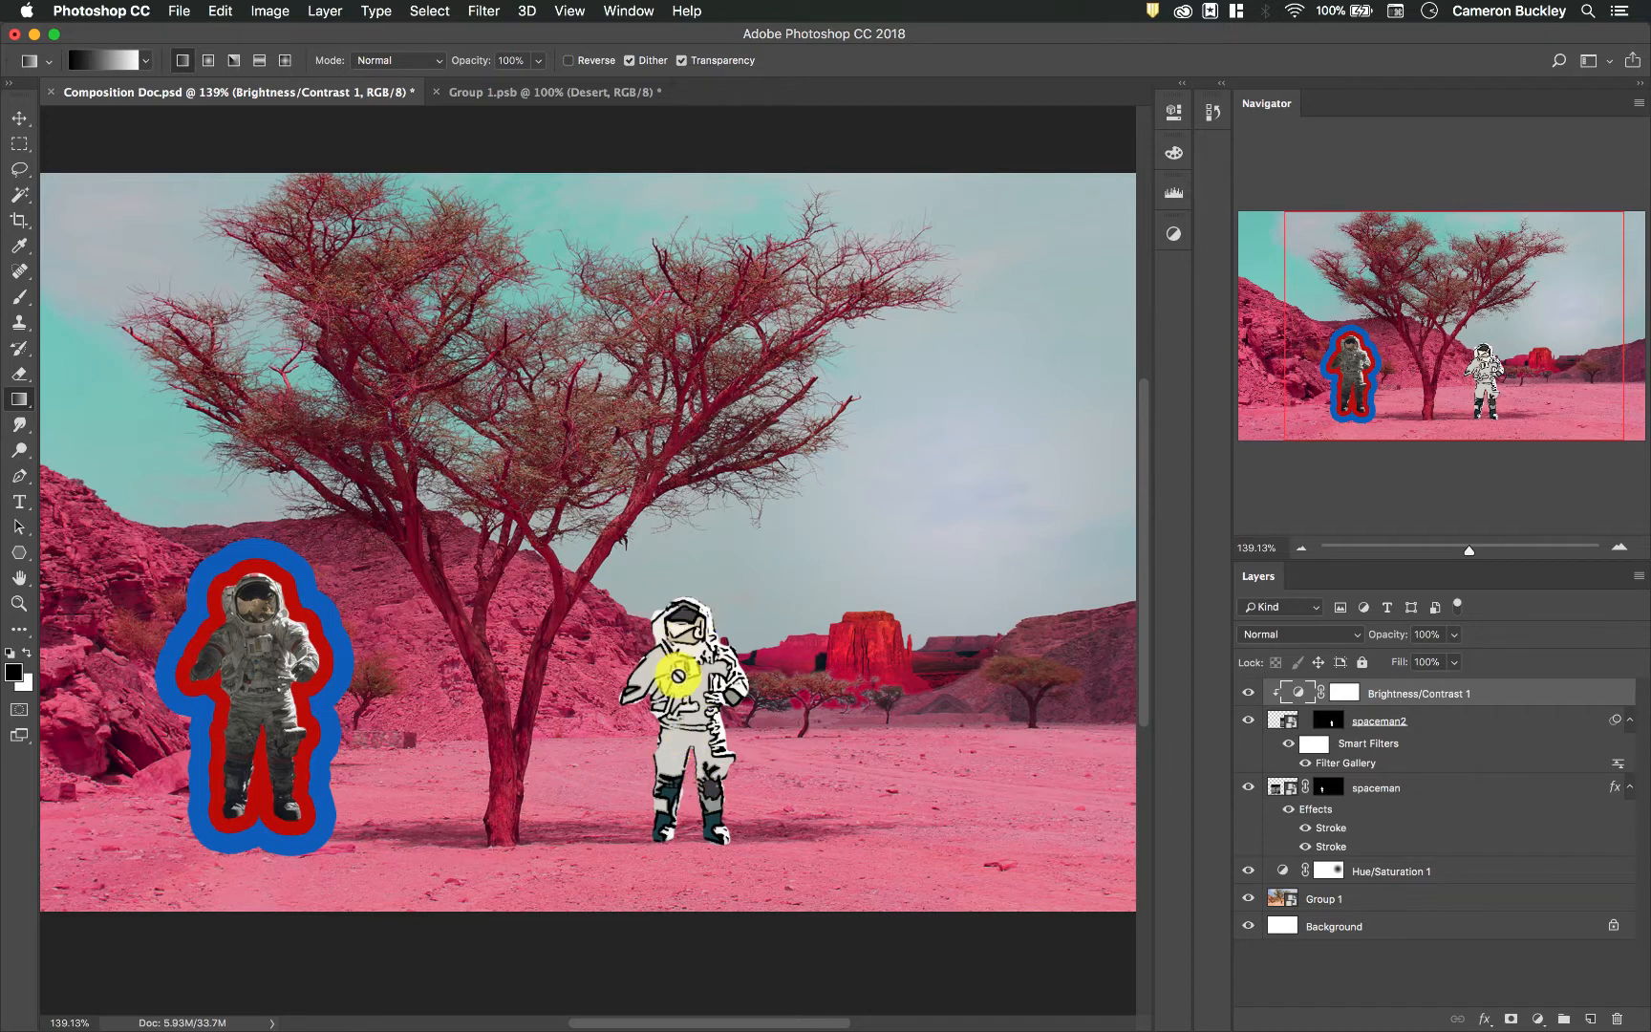
# - Draw a black-to-white radial gradient on the Brightness/Contrast 1 mask, starting just outside spaceman2's helmet and ending past the body
pyautogui.click(1345, 692)
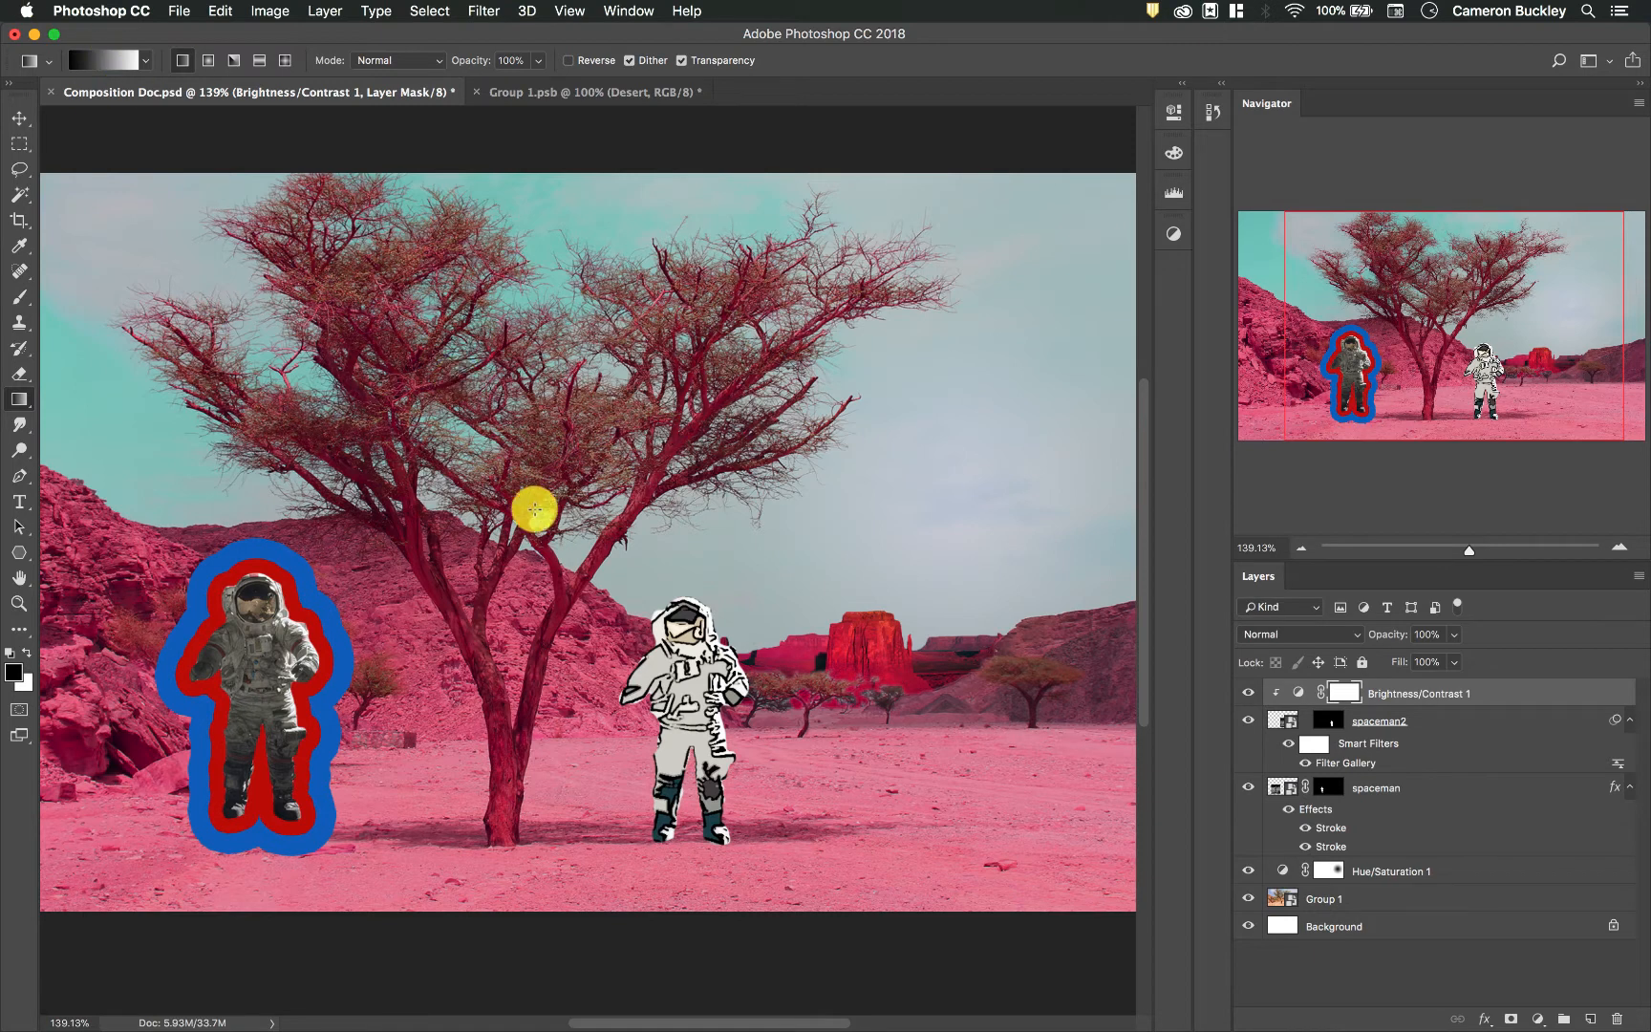
pyautogui.click(209, 62)
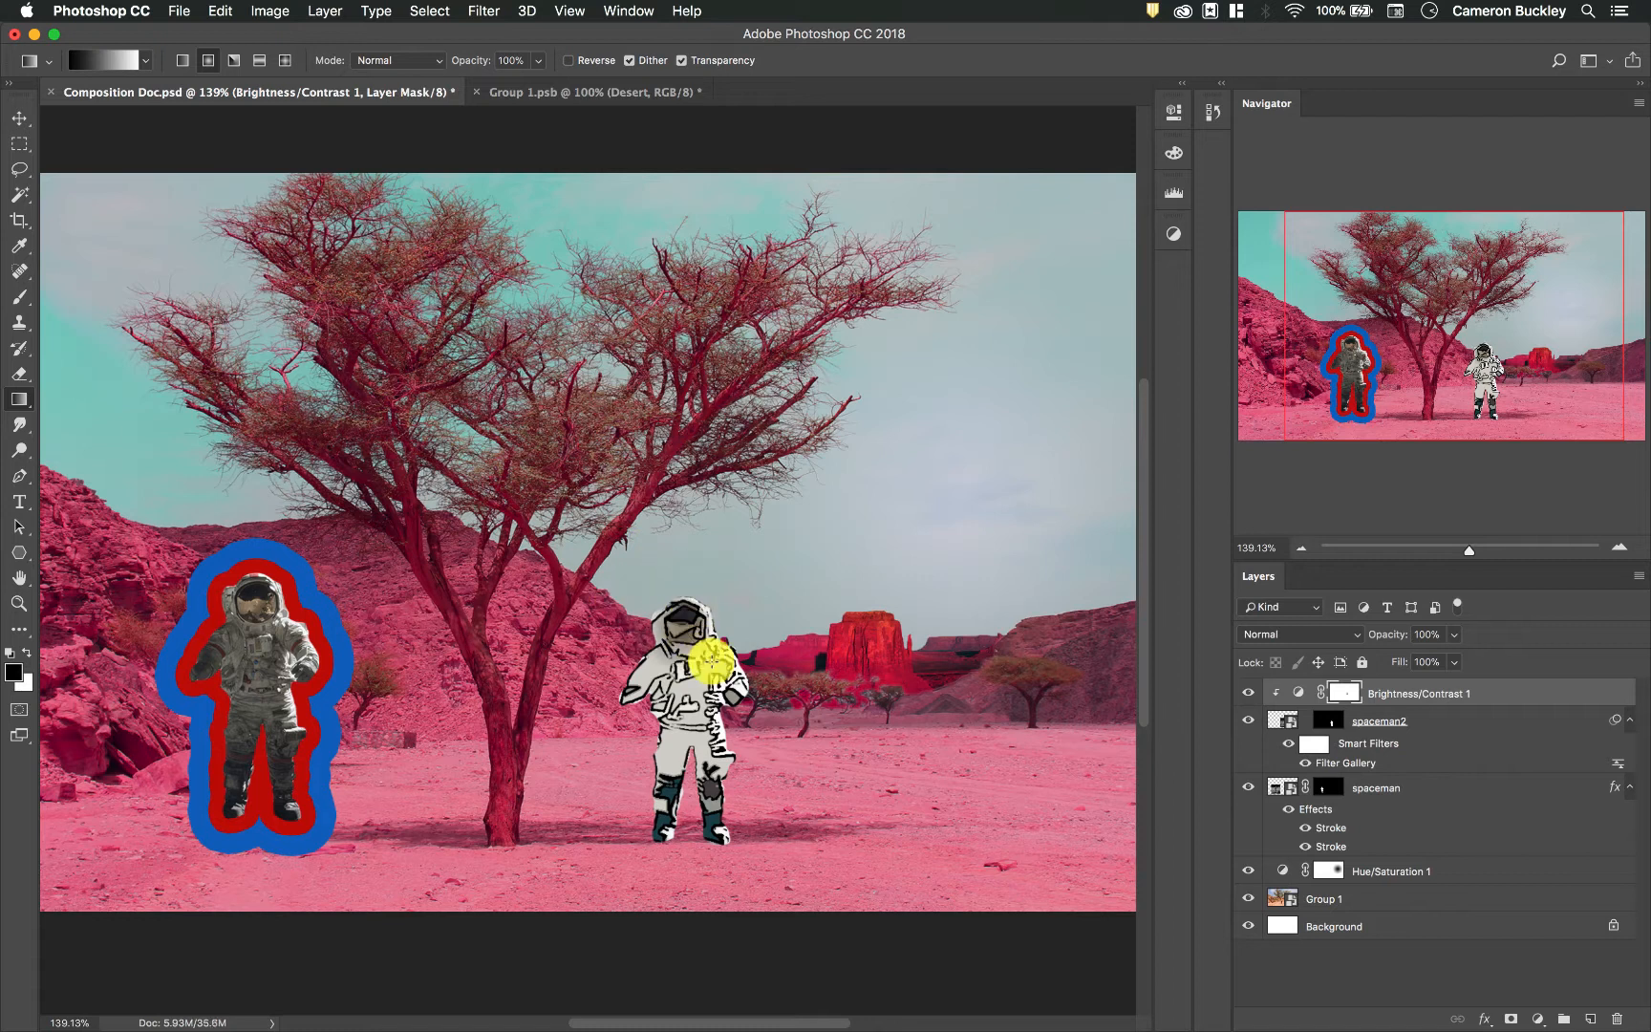
pyautogui.moveTo(634, 577); pyautogui.dragTo(772, 694)
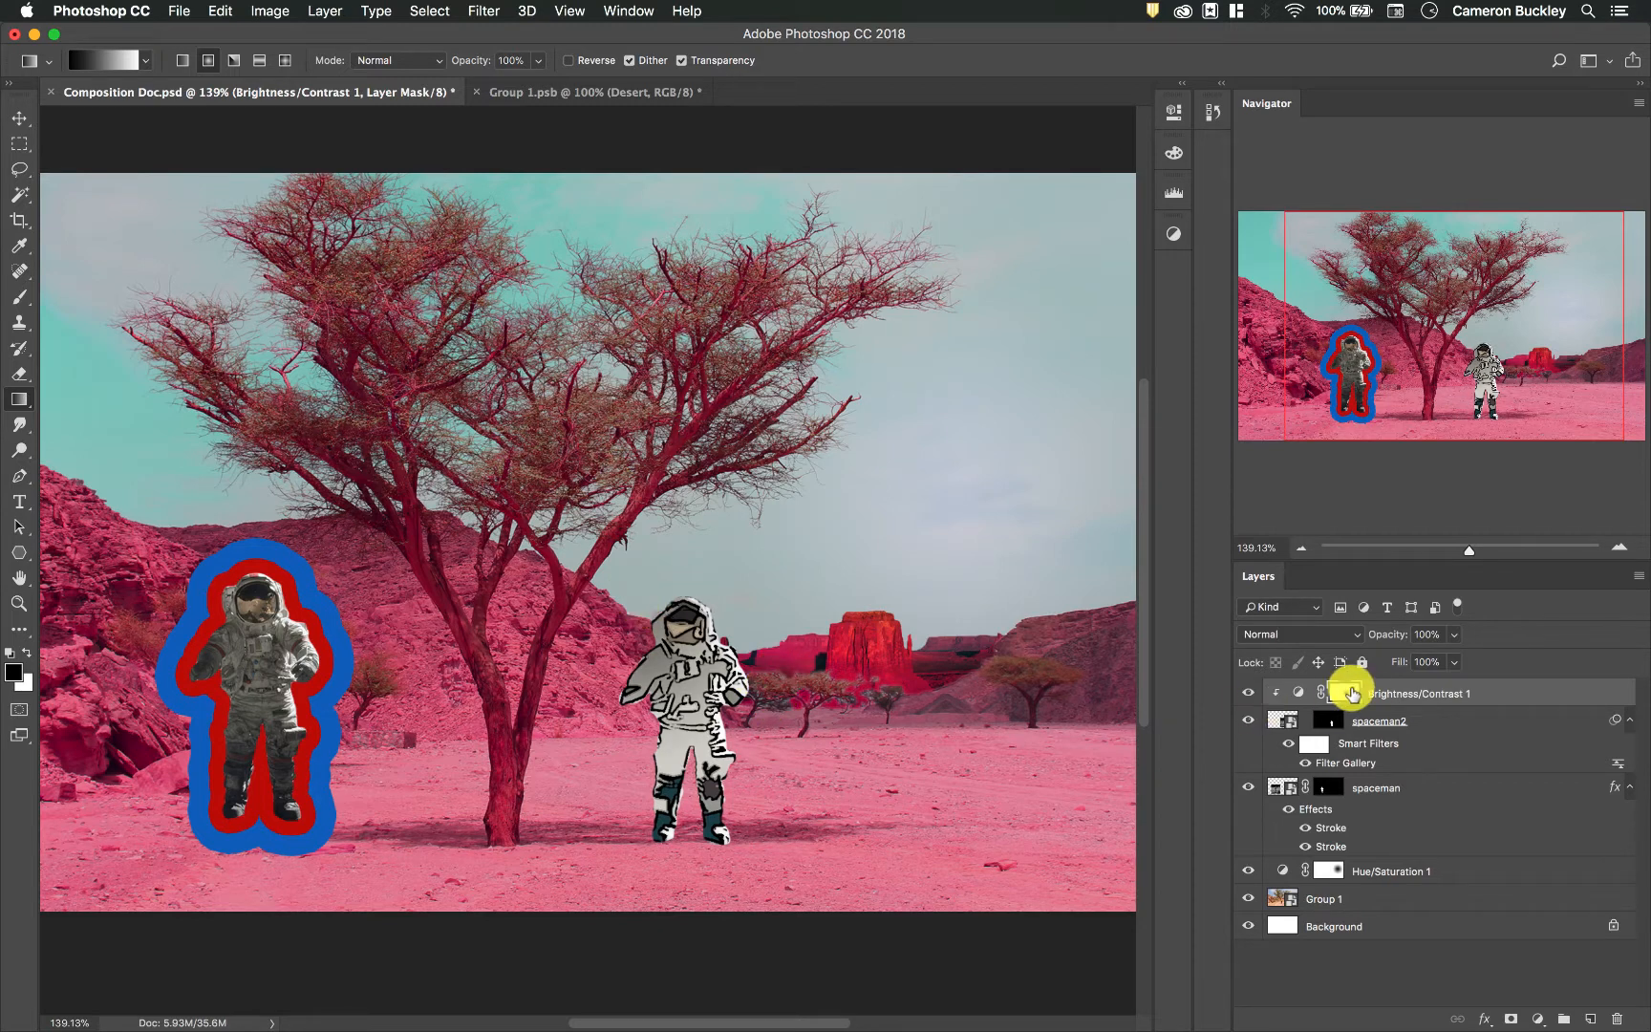
# - Examine the radial gradient on the Brightness/Contrast 1 mask on its own, return to the image, and reselect the mask
pyautogui.keyDown('alt'); pyautogui.click(1347, 696); pyautogui.keyUp('alt')
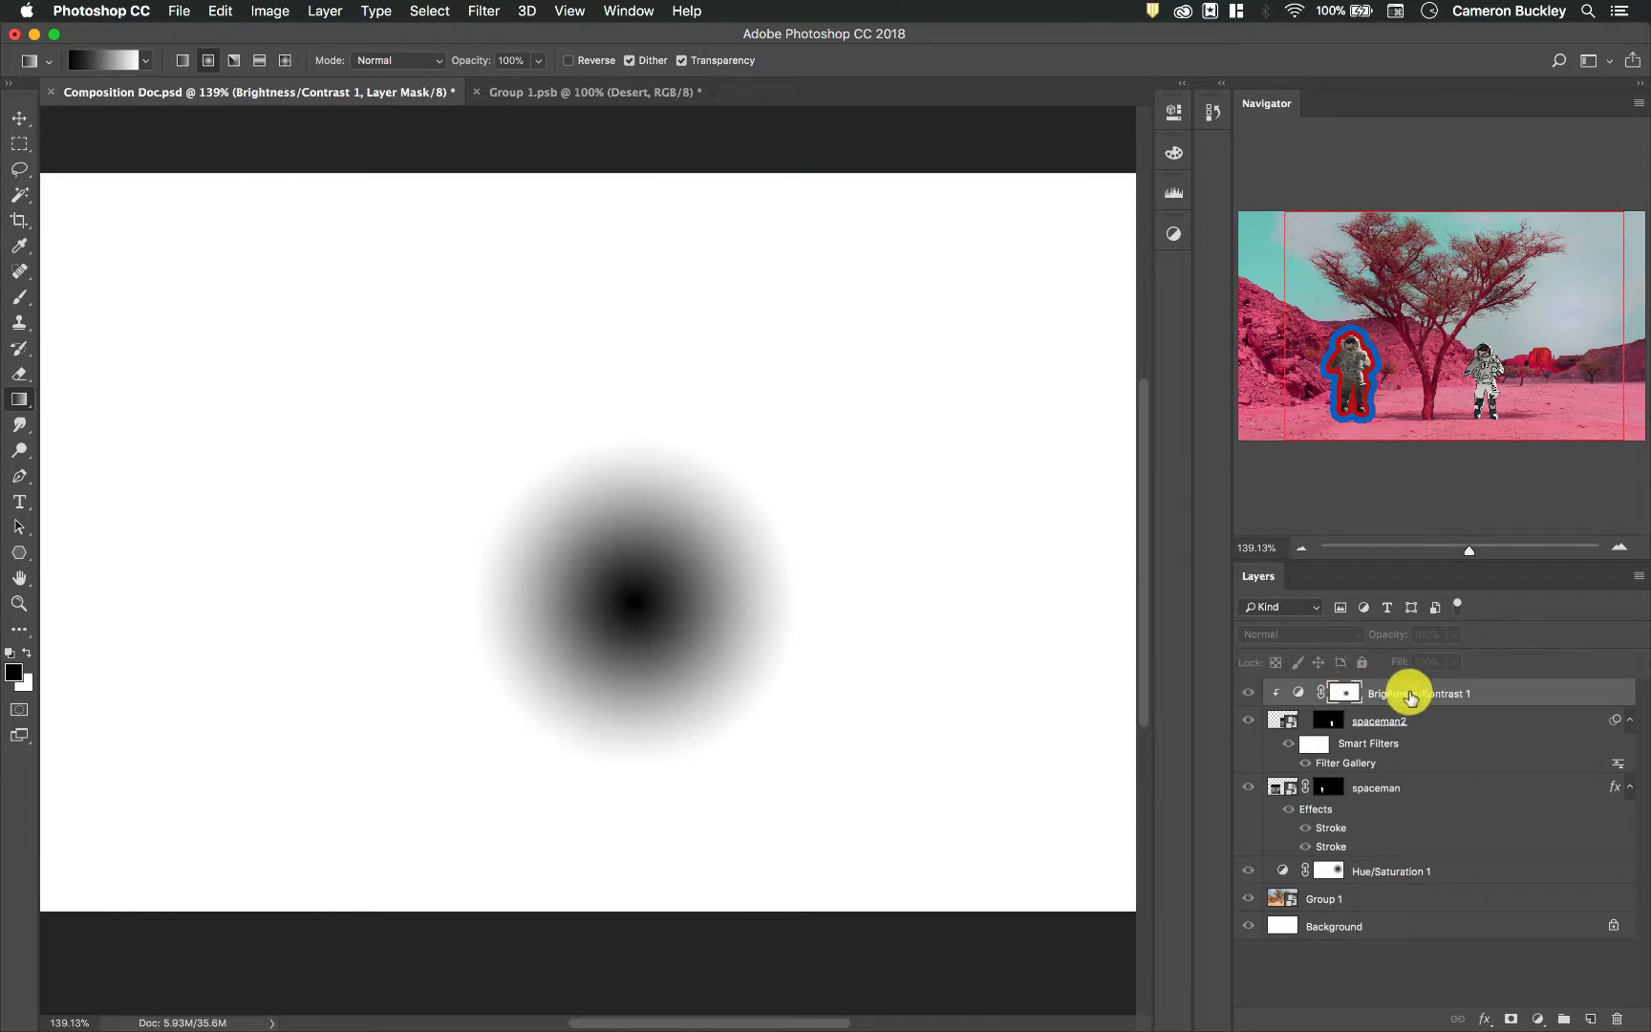
pyautogui.click(1408, 693)
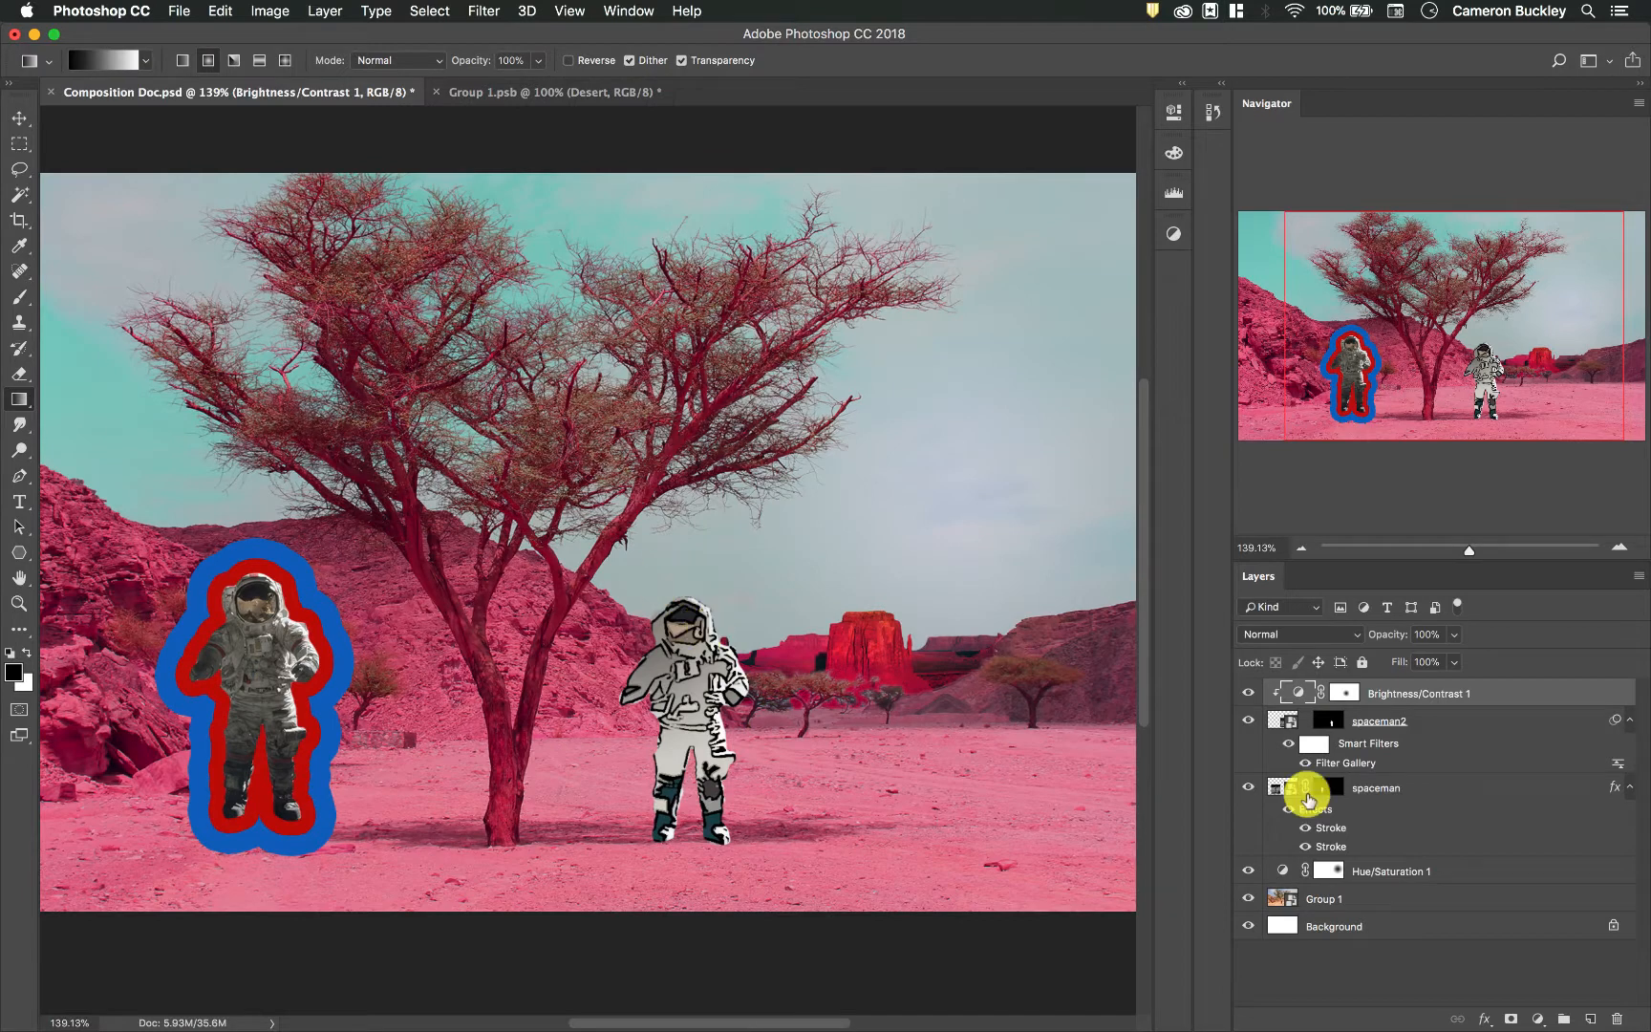
pyautogui.moveTo(1289, 785); pyautogui.dragTo(1345, 692)
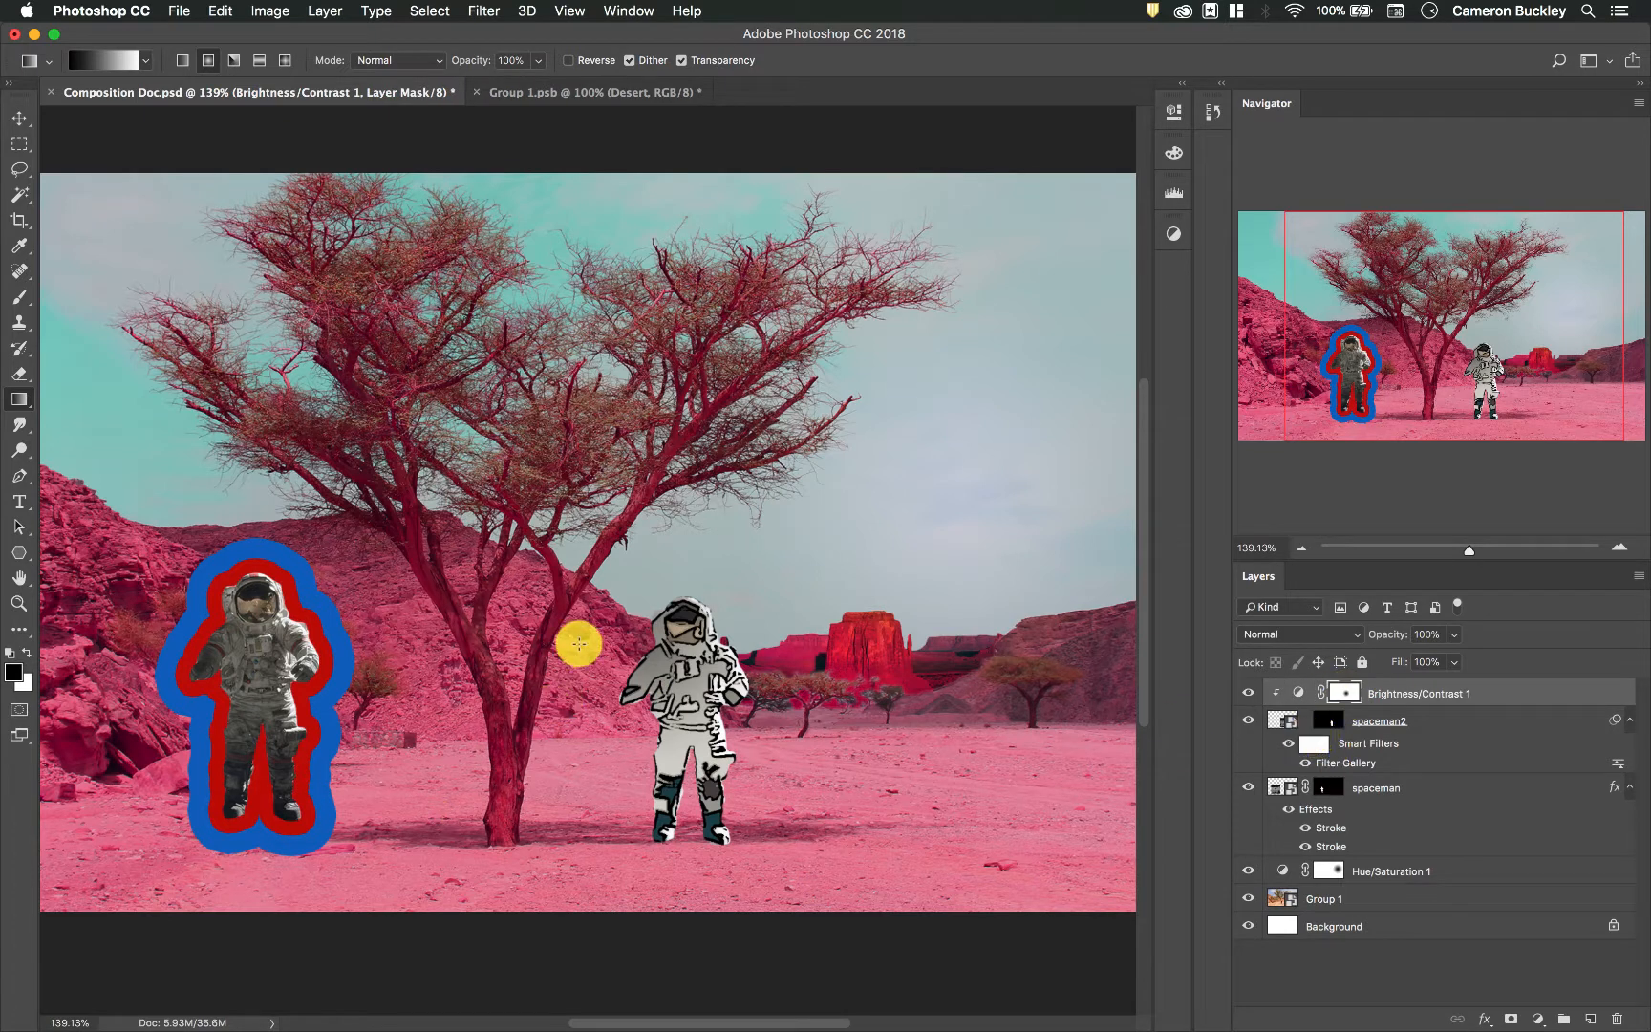
pyautogui.hscroll(5, 1016, 557)
pyautogui.hscroll(-6, 1016, 557)
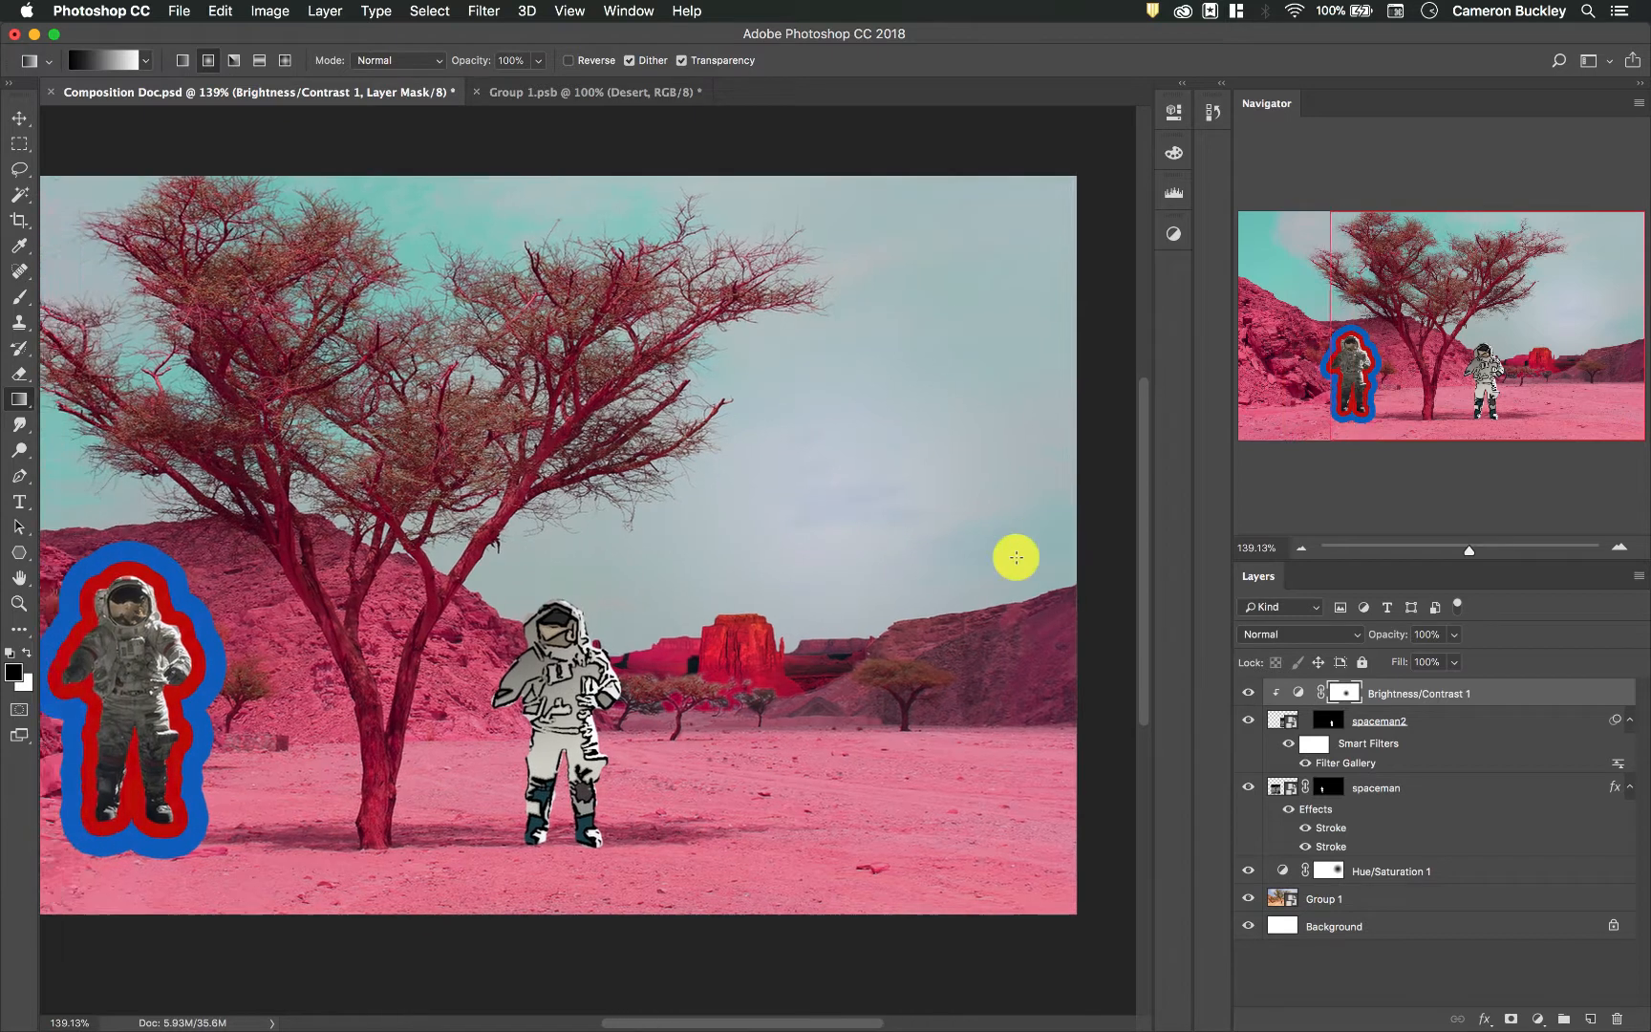
# - Draw a large black-to-white radial gradient on the Hue/Saturation 1 mask, from the middle of the tree out past spaceman2
pyautogui.click(1330, 872)
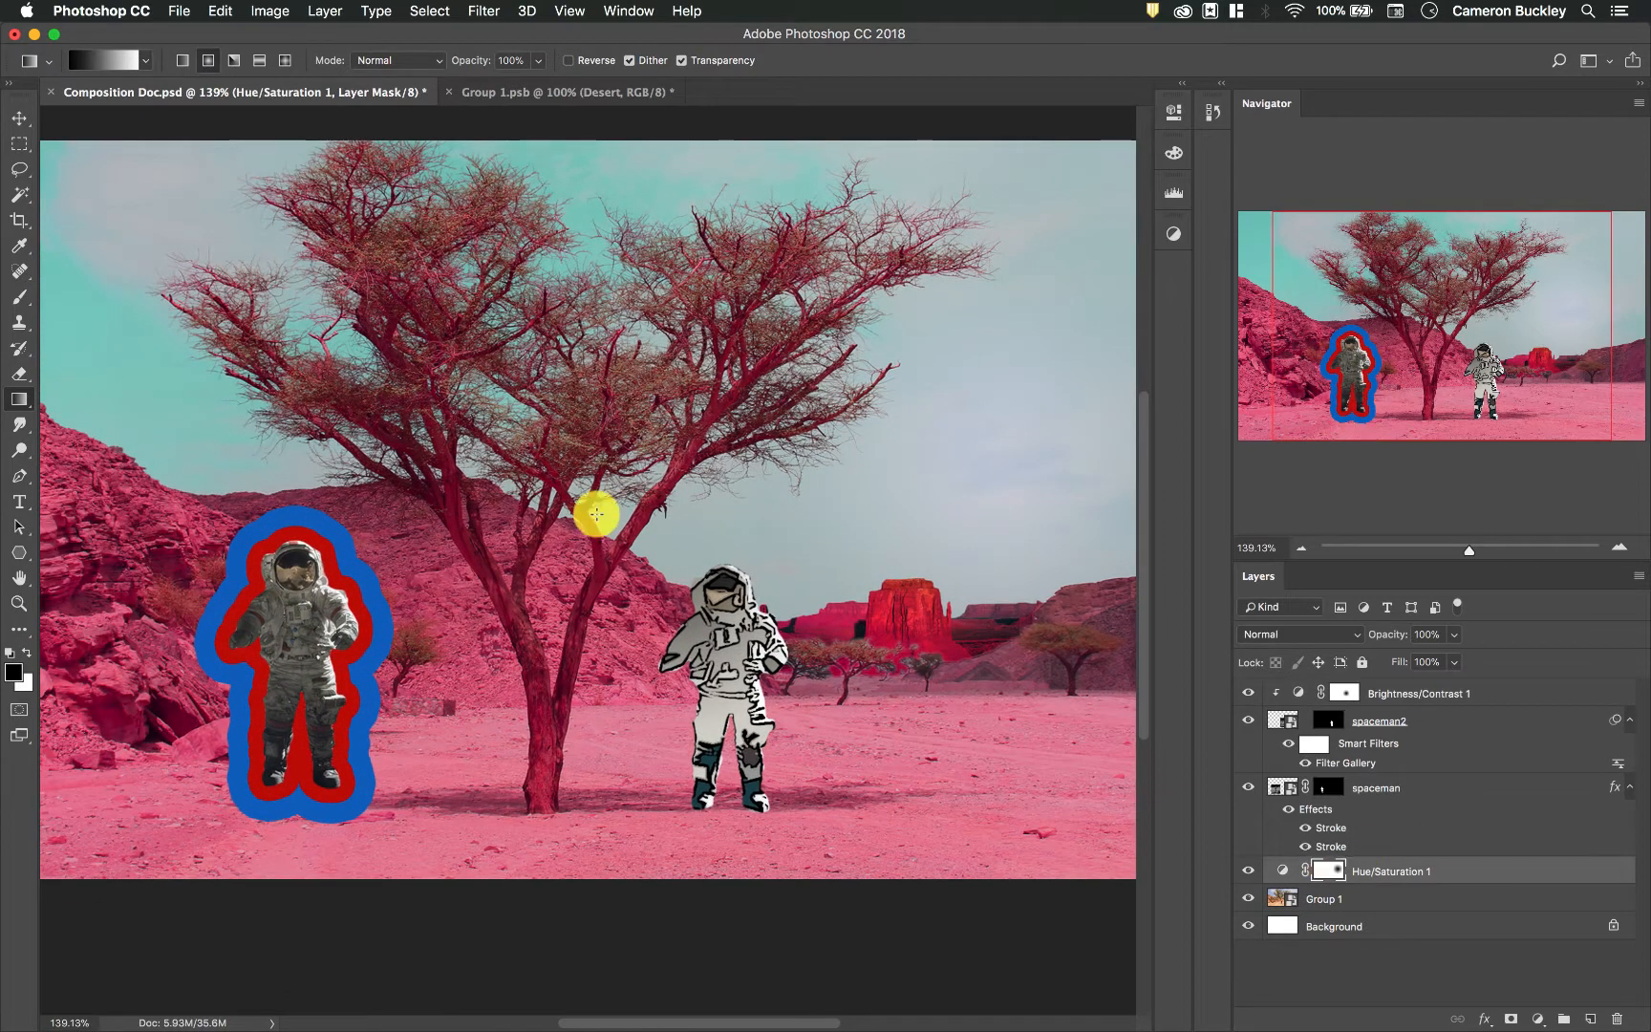
pyautogui.moveTo(600, 527); pyautogui.dragTo(1028, 693)
pyautogui.hscroll(-3, 673, 488)
pyautogui.scroll(1, 672, 488)
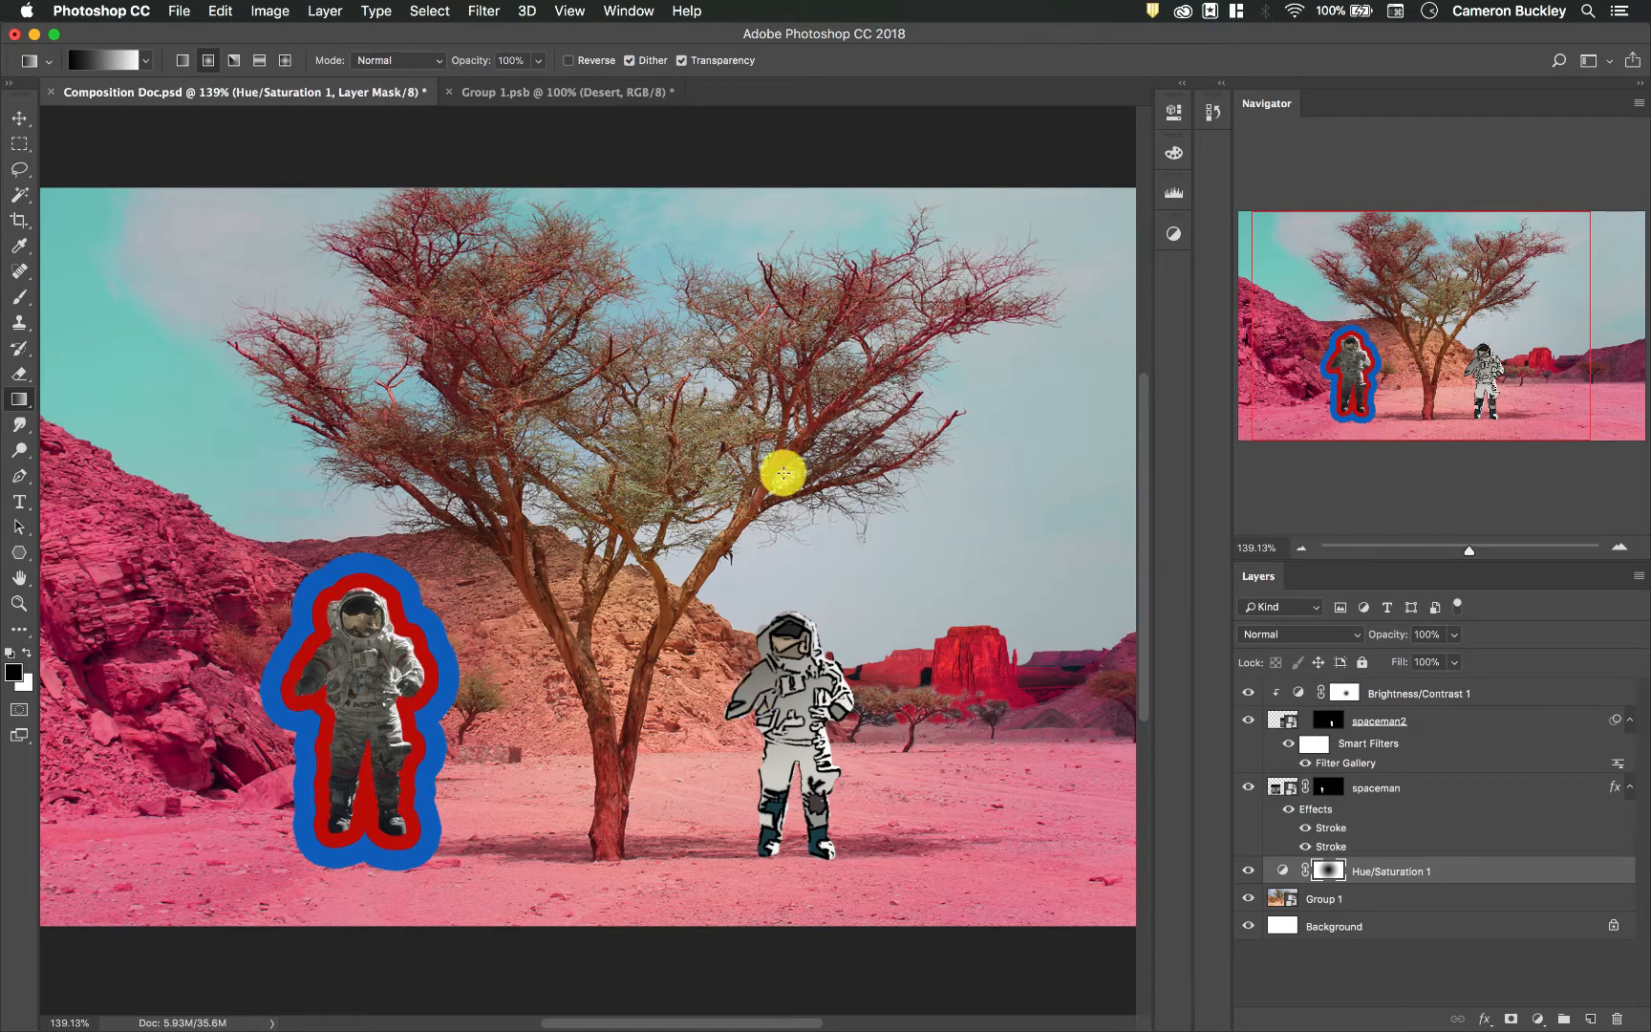
pyautogui.scroll(-1, 781, 623)
pyautogui.scroll(-2, 780, 624)
pyautogui.scroll(2, 781, 624)
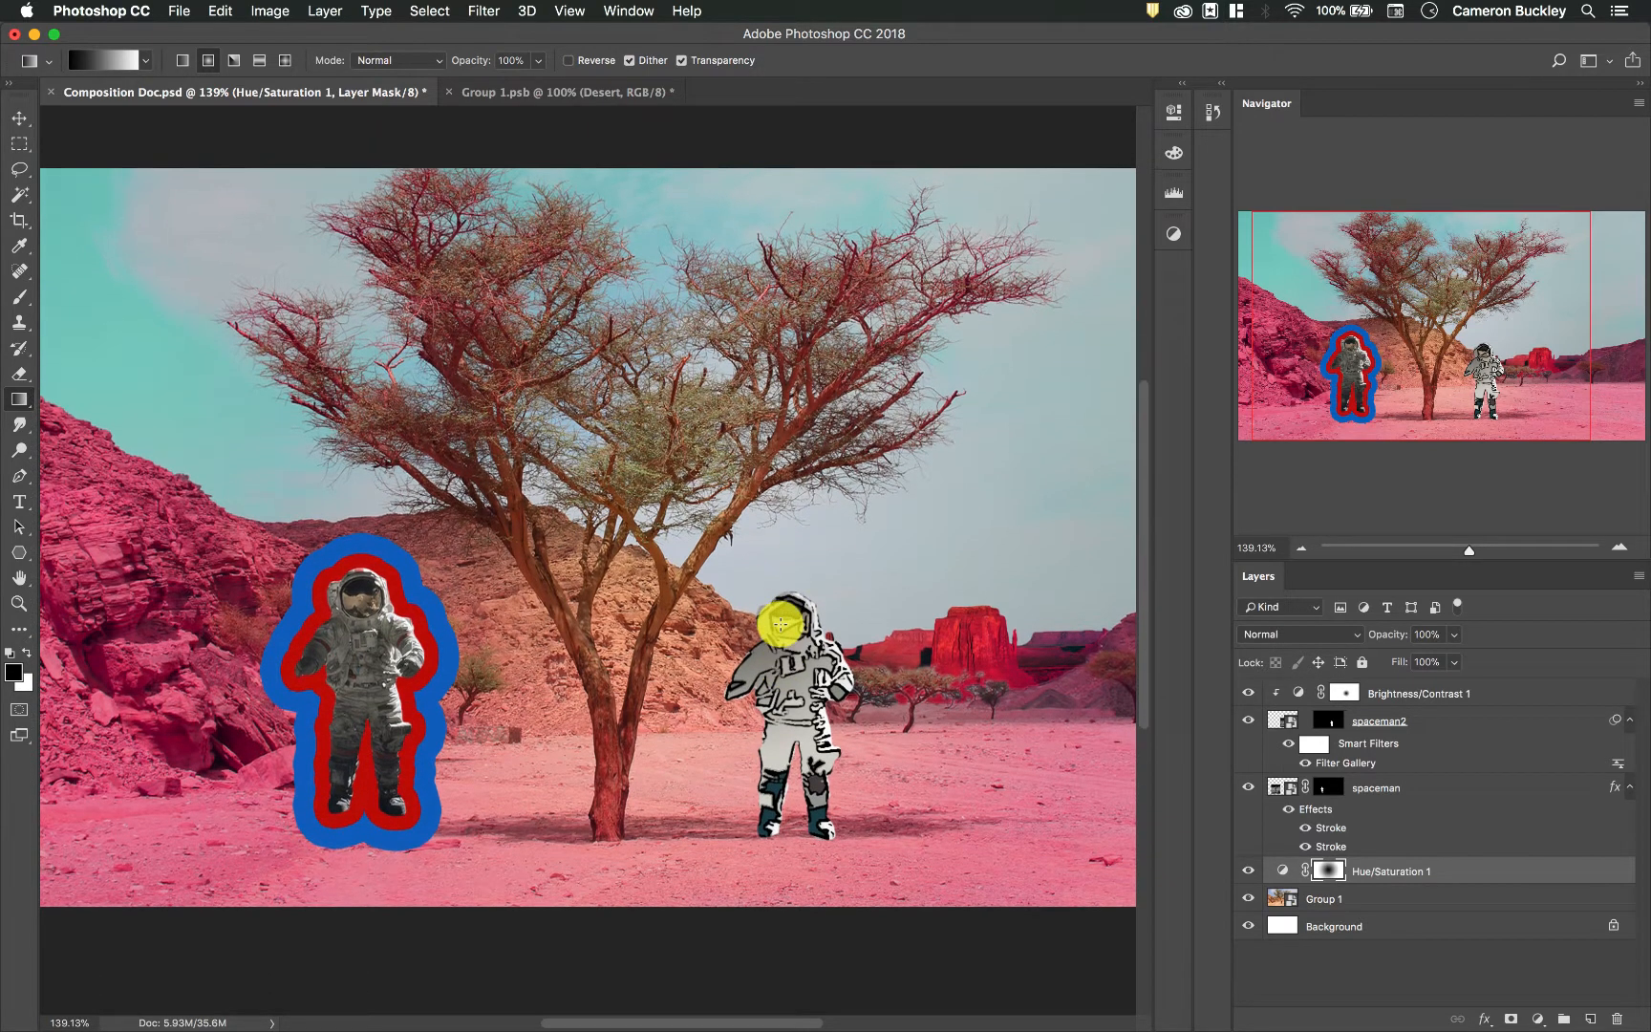